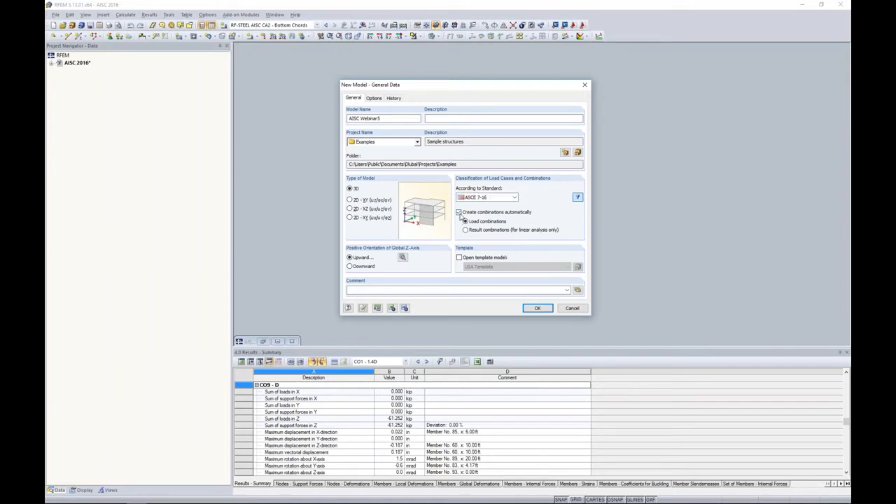
Enable automatic creation of load combinations and create the new AISC Webinar5 model
left_click(459, 212)
left_click(535, 309)
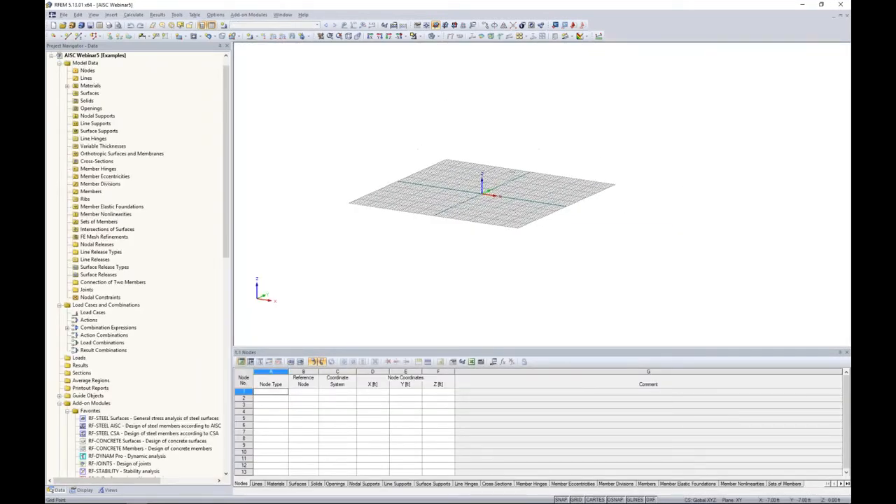
scroll(478, 197, "up", 2)
scroll(478, 198, "up", 1)
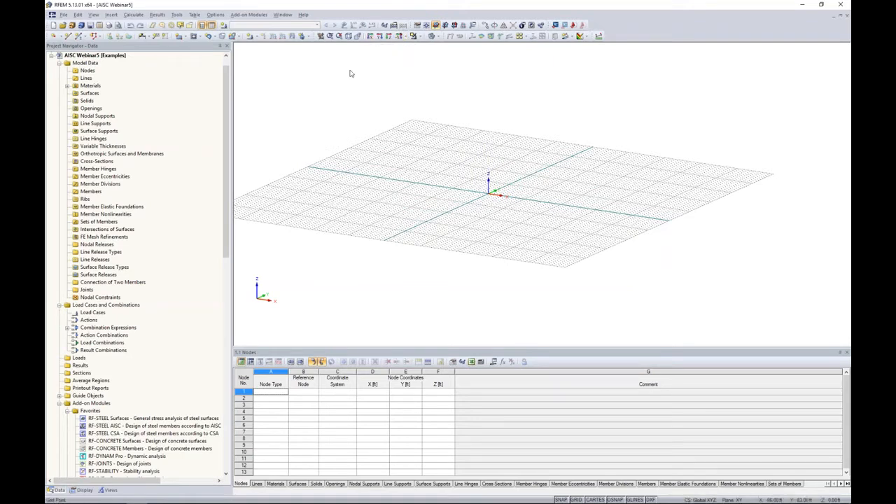
scroll(145, 207, "up", 1)
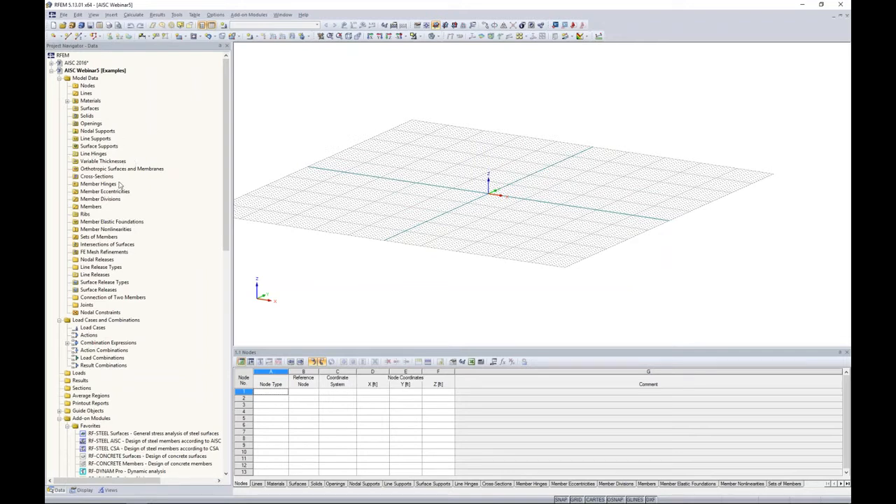
Examine the new model's data categories, the available add-on modules and the display options
scroll(120, 184, "down", 11)
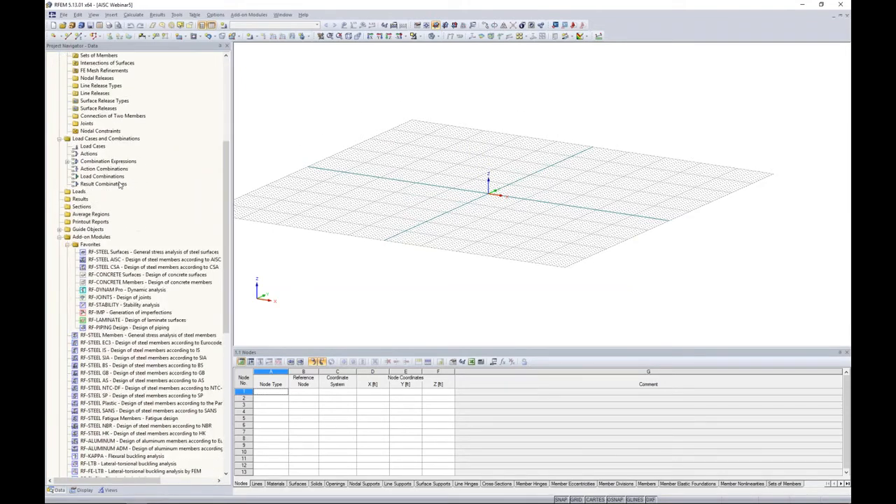
scroll(120, 183, "down", 3)
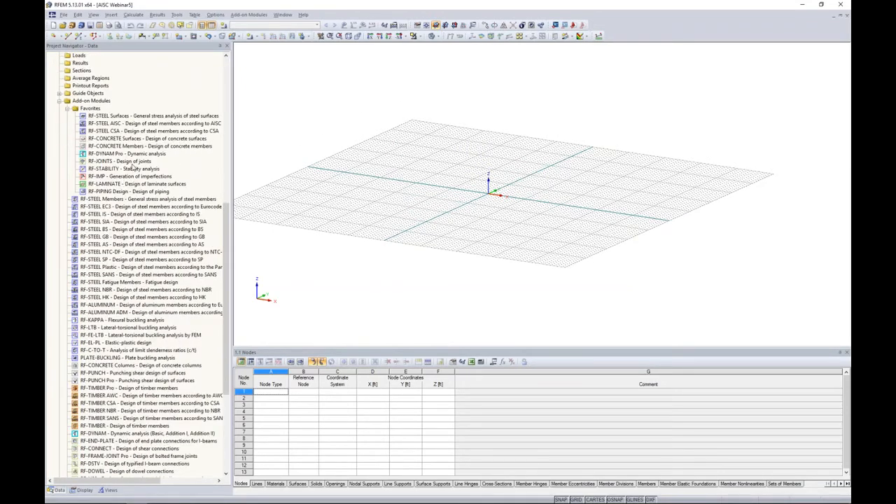
scroll(134, 189, "up", 11)
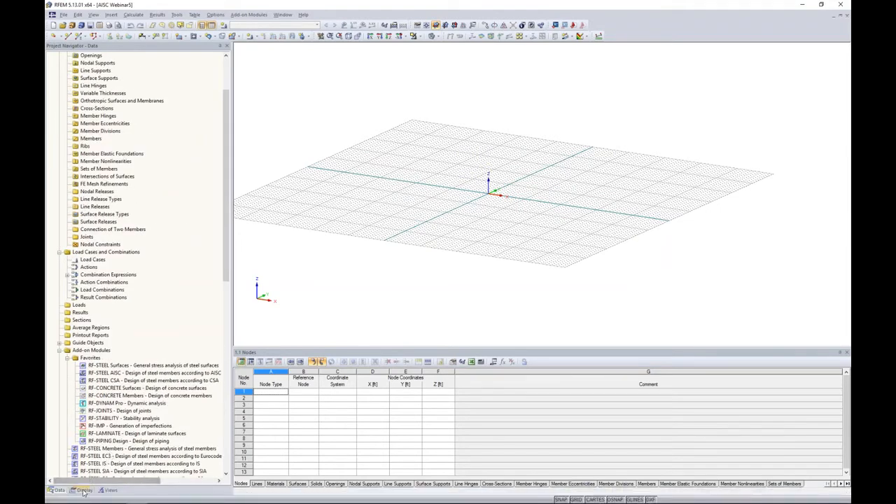
left_click(83, 490)
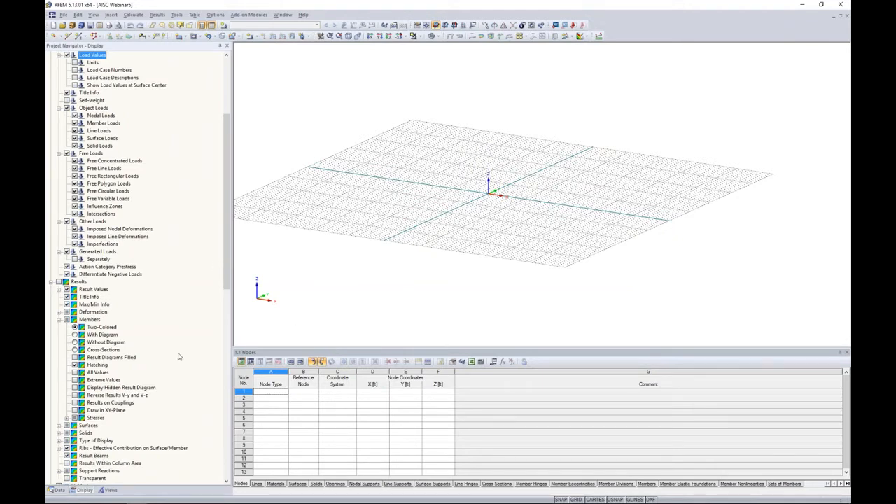
left_click(57, 490)
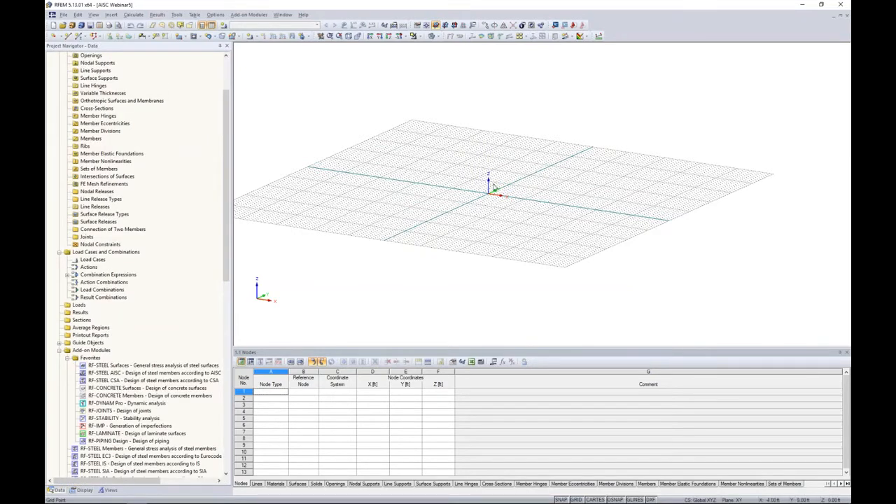
middle_click_drag(468, 134, 447, 144)
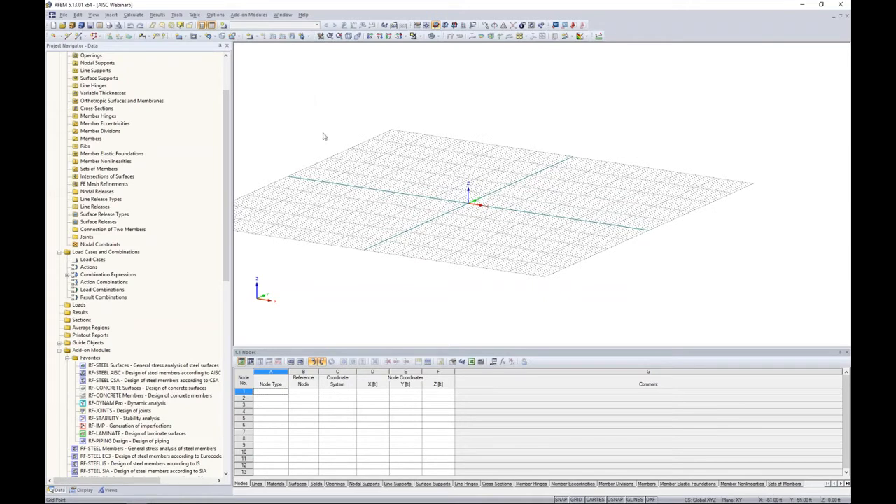
left_click_drag(226, 140, 226, 108)
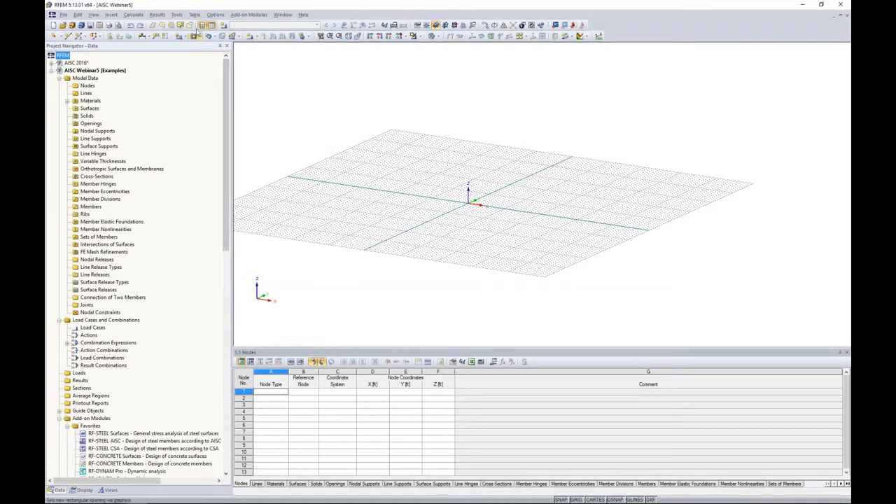
Start generating a 2D truss from members, with its settings dialog moved clear for viewing
left_click(176, 15)
mouse_move(211, 147)
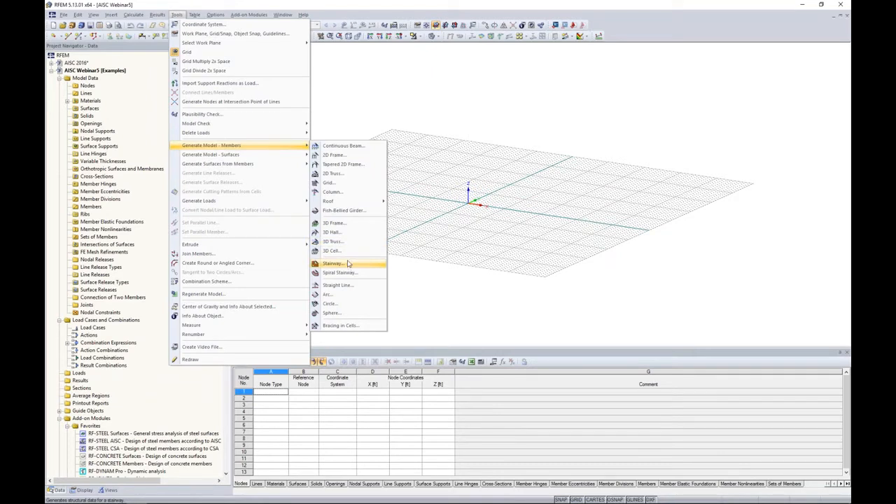
left_click(343, 179)
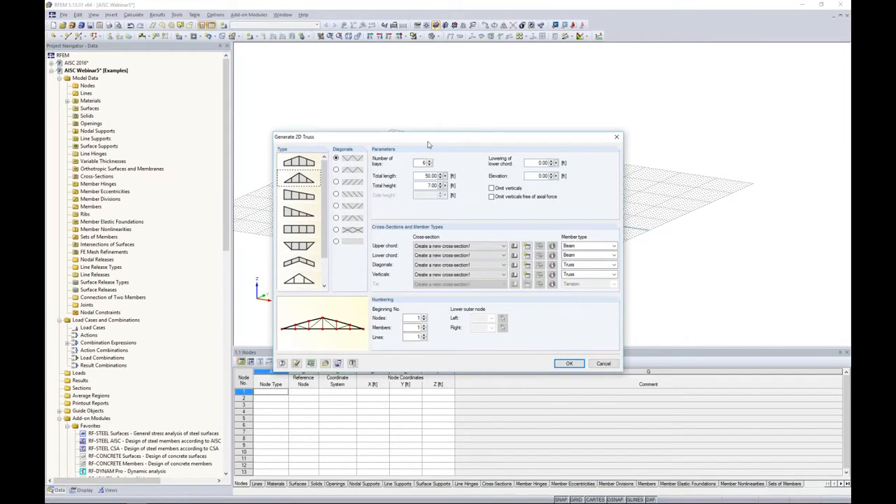
left_click_drag(431, 141, 442, 106)
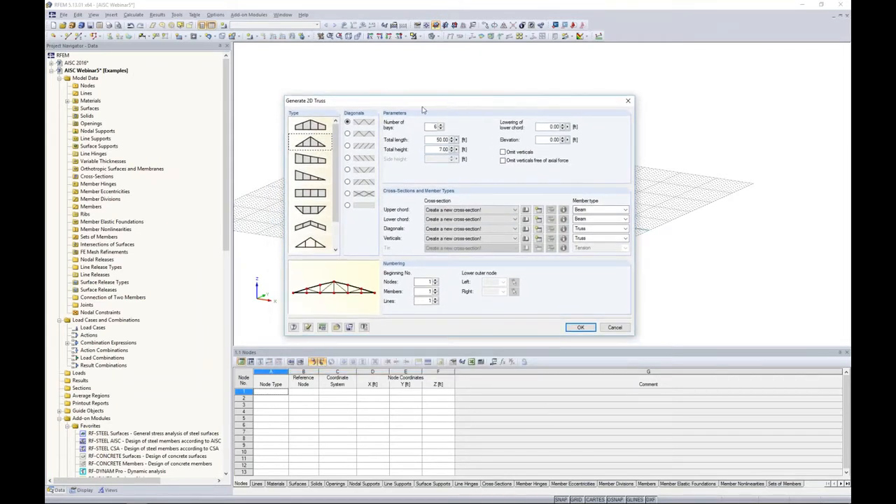
Preview the other available truss shapes and diagonal patterns for the 2D truss
left_click(310, 143)
left_click(311, 160)
left_click(309, 177)
left_click(310, 194)
left_click(310, 209)
left_click(312, 226)
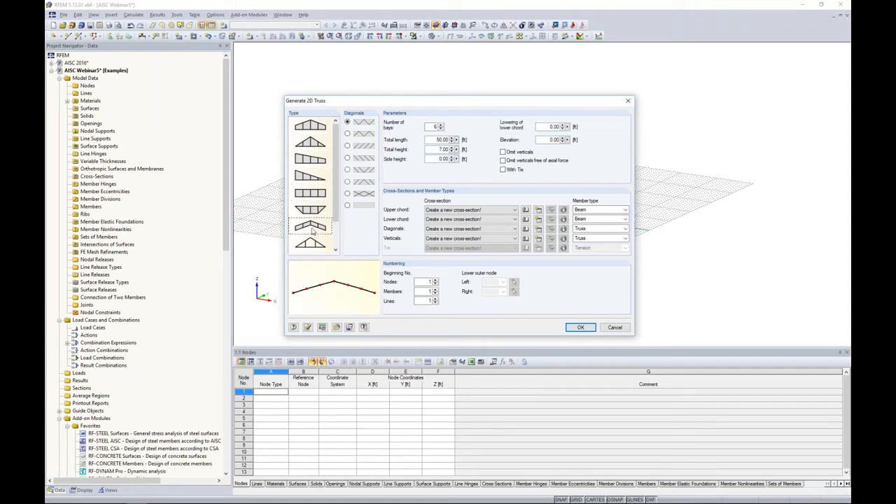
left_click(348, 134)
left_click(347, 146)
left_click(348, 158)
left_click(311, 127)
left_click(348, 133)
Choose the peaked triangular truss shape with the first diagonal pattern, and review its number of bays, total length and total height
left_click(323, 144)
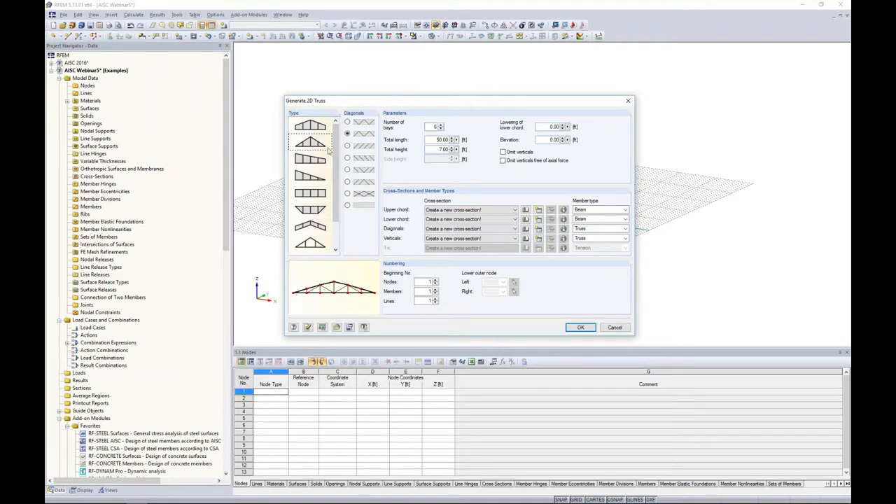
left_click(348, 123)
double_click(429, 127)
left_click(432, 141)
left_click(441, 149)
Try lowering the truss's lower chord by 10 ft and setting the elevation to 5 ft, resetting each to 0
left_click(544, 126)
double_click(554, 127)
type("10")
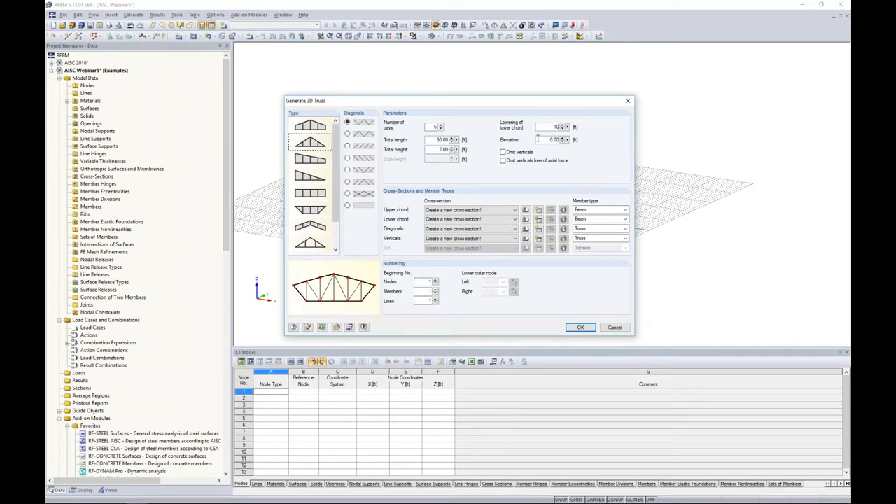
double_click(556, 126)
type("00")
double_click(554, 139)
type("5")
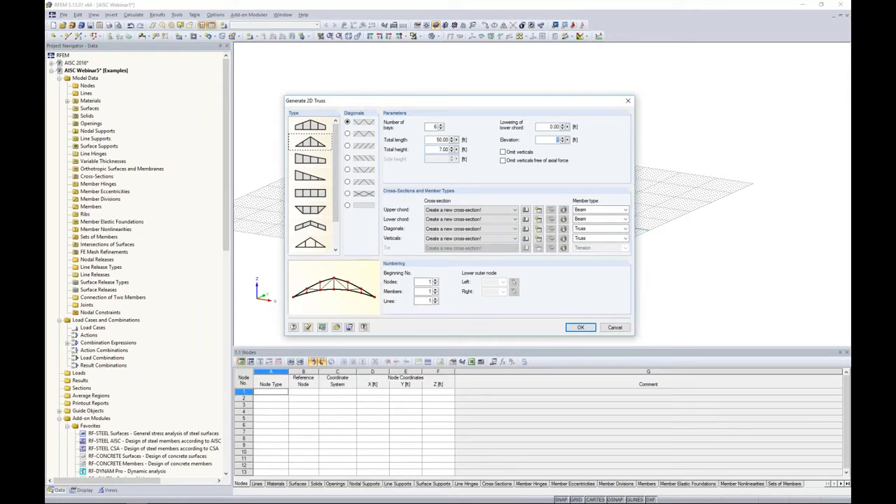
type("0")
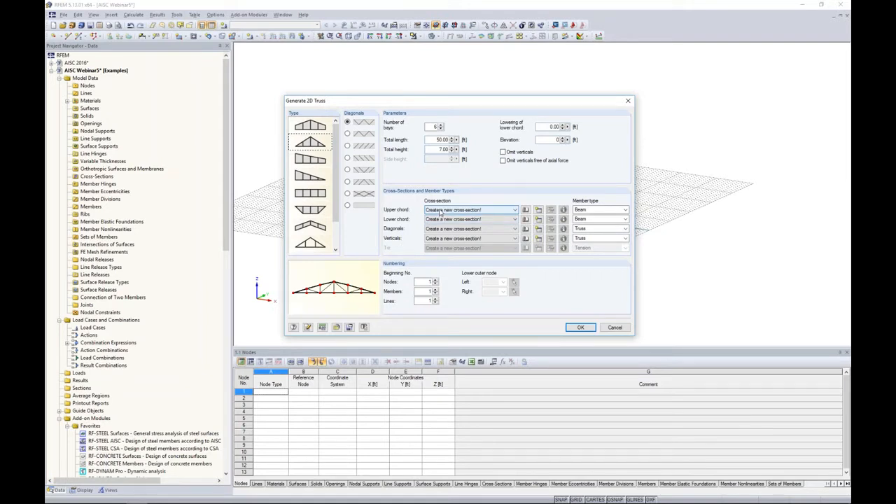
Open the rolled square and rectangular hollow sections for the upper chord and list all AISC 15 sections without the favorites filter
left_click(525, 210)
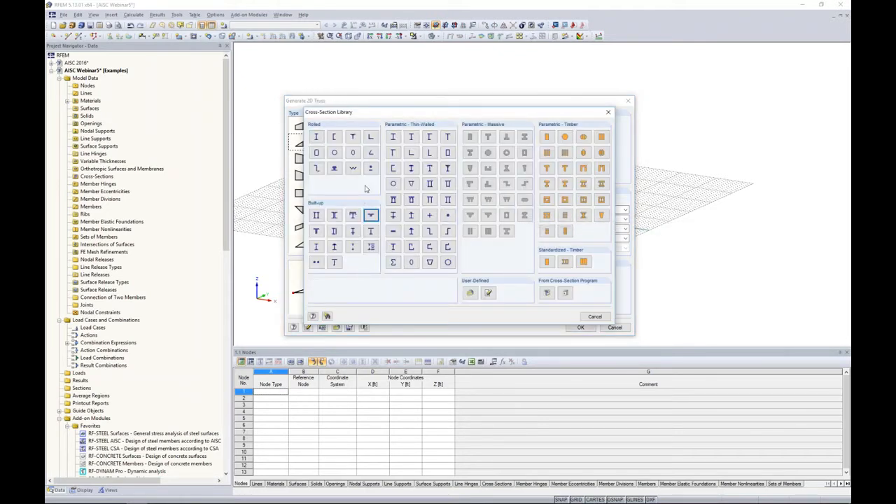
left_click(316, 153)
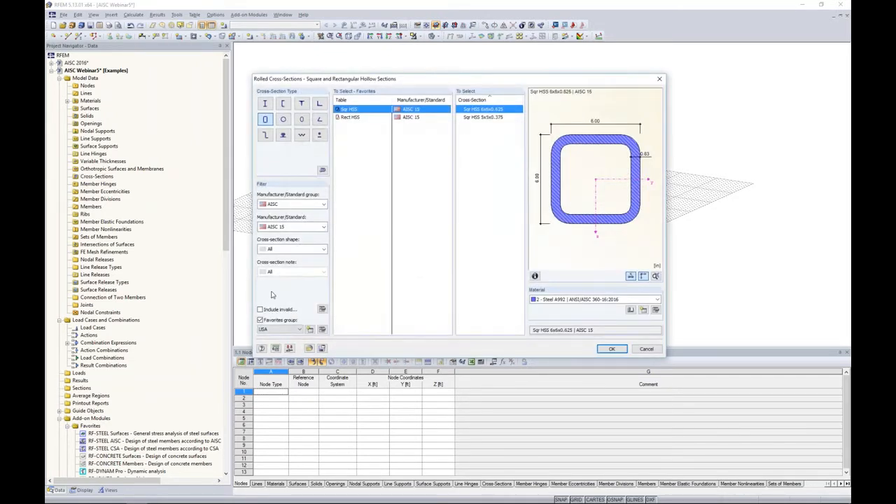
left_click(260, 320)
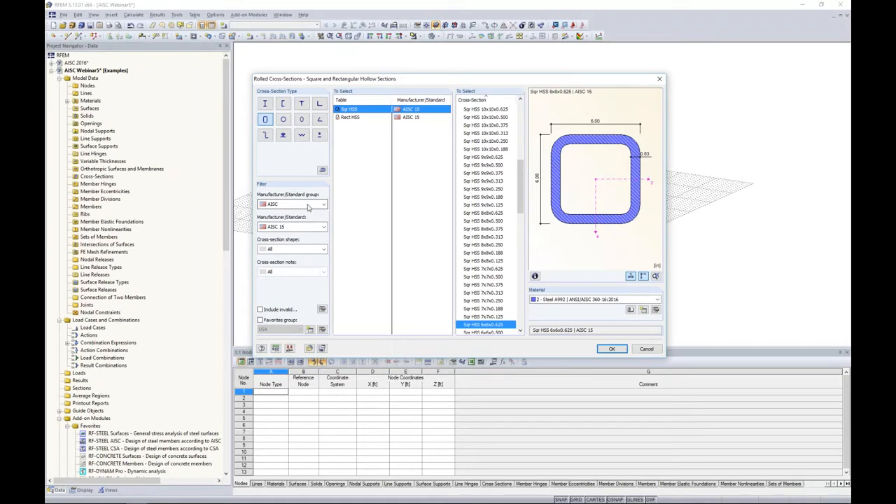
left_click(301, 204)
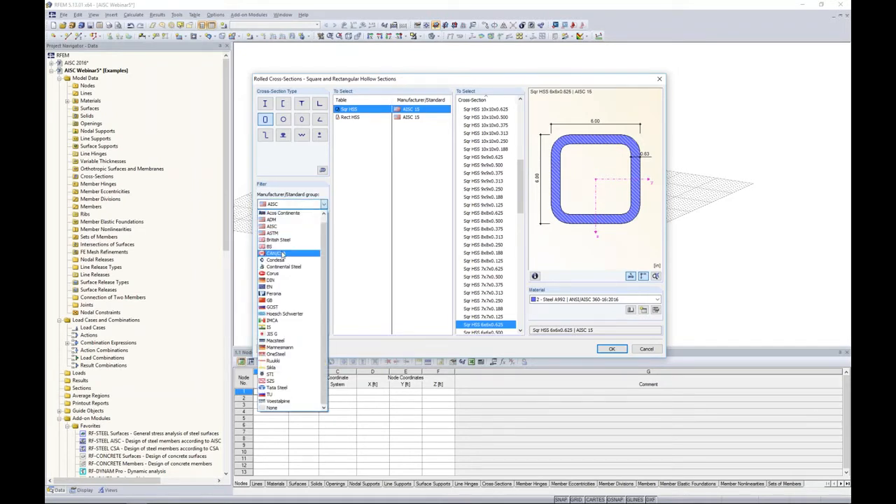
left_click(280, 226)
left_click(288, 227)
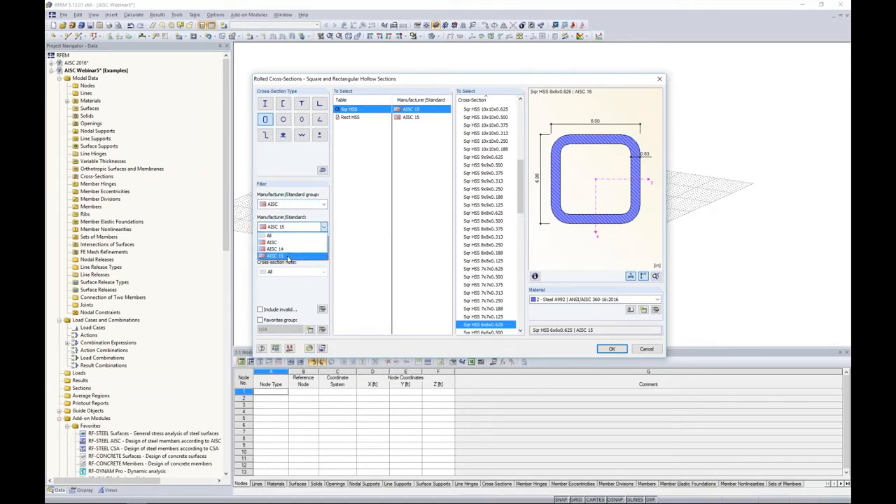
left_click(287, 256)
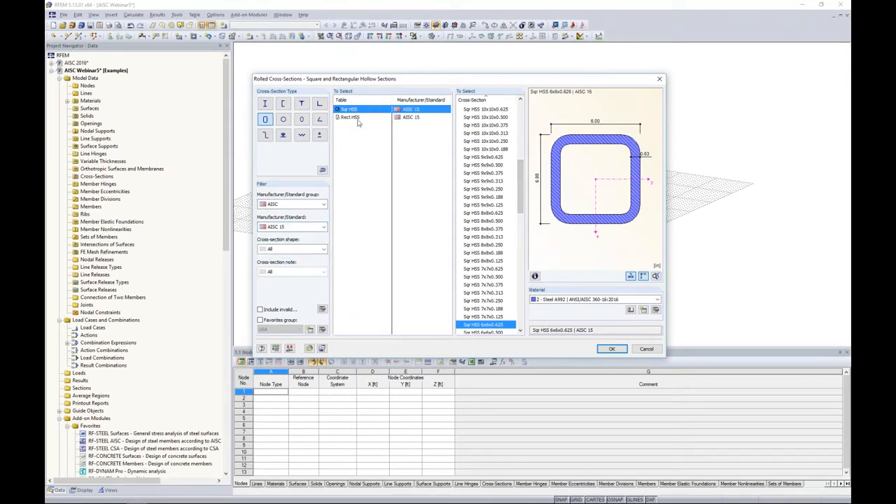
Look through the full list of square HSS sizes and the selection of favorite cross-sections
left_click_drag(521, 184, 518, 300)
left_click_drag(529, 204, 526, 114)
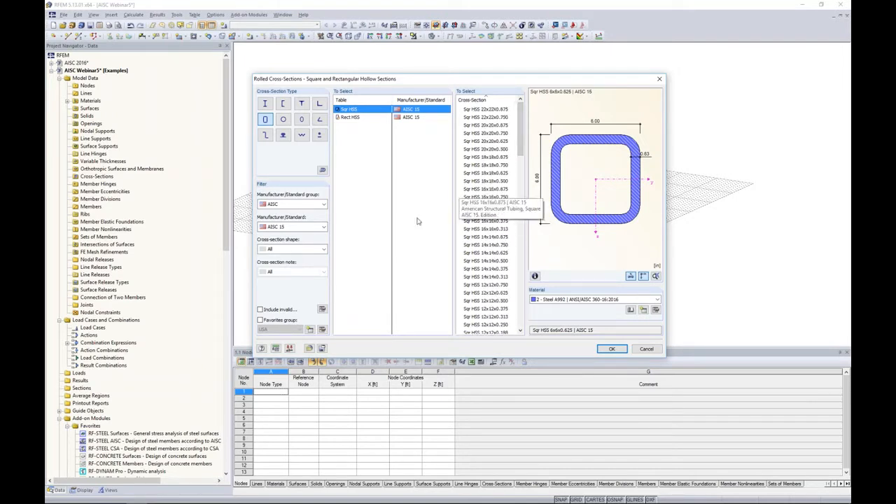
left_click(322, 330)
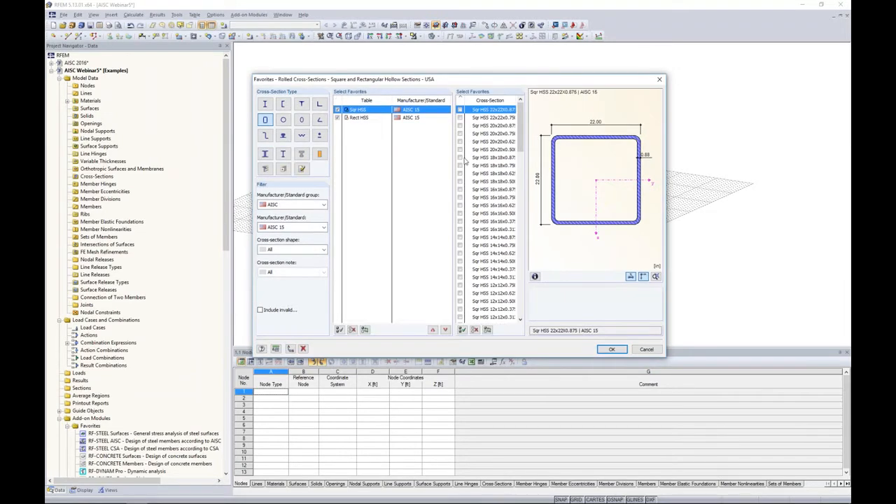
left_click(646, 348)
Limit the cross-section list to the USA favorites group, select Rect HSS 12x8x0.500, and review the available materials
left_click(260, 320)
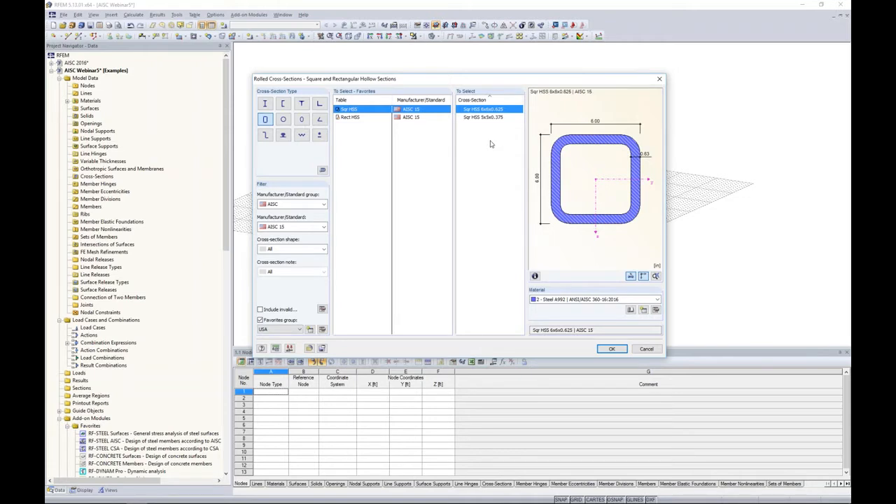
left_click(357, 118)
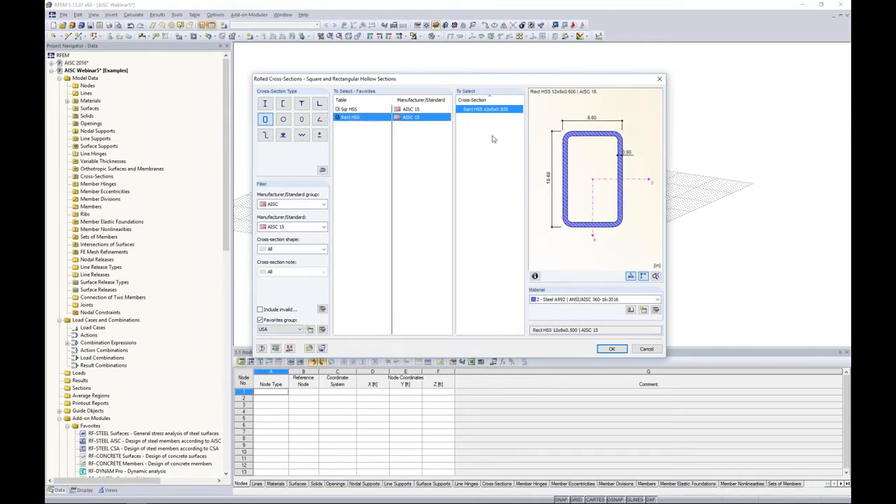
left_click(577, 300)
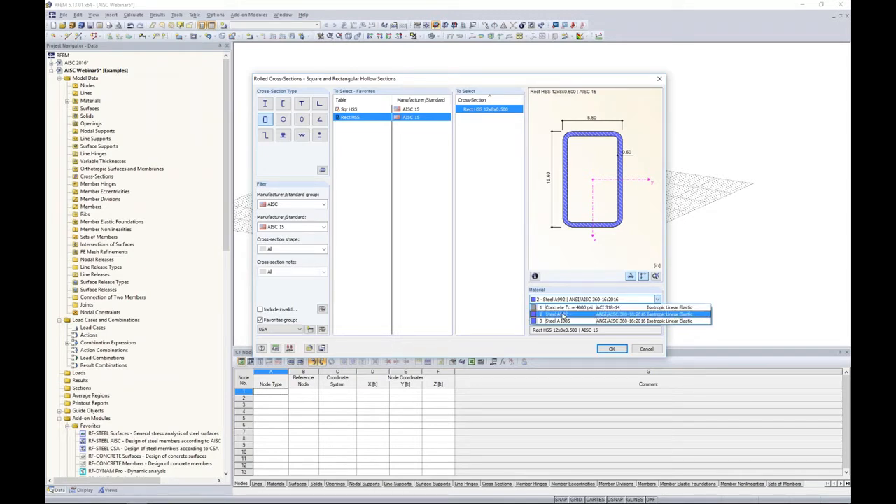
left_click(581, 293)
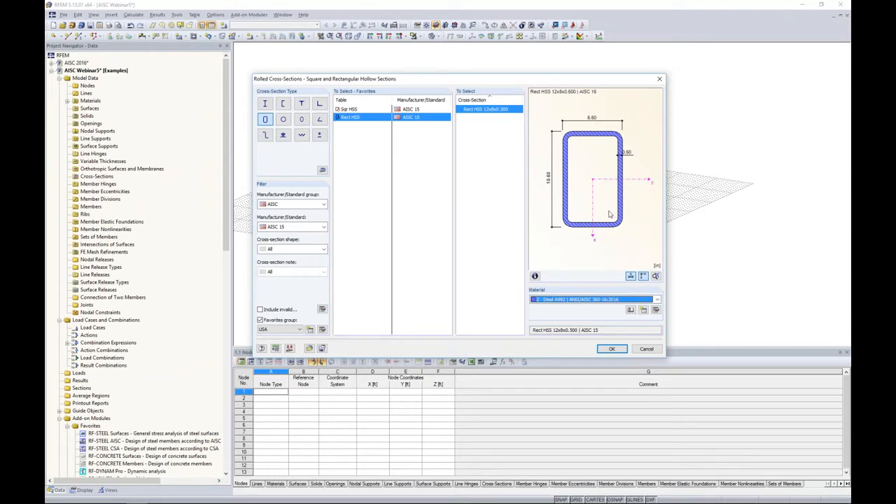
Open the material library for the section and filter the steels to ASTM, ANSI/AISC 360-16:2016 and the USA favorites group
left_click(632, 310)
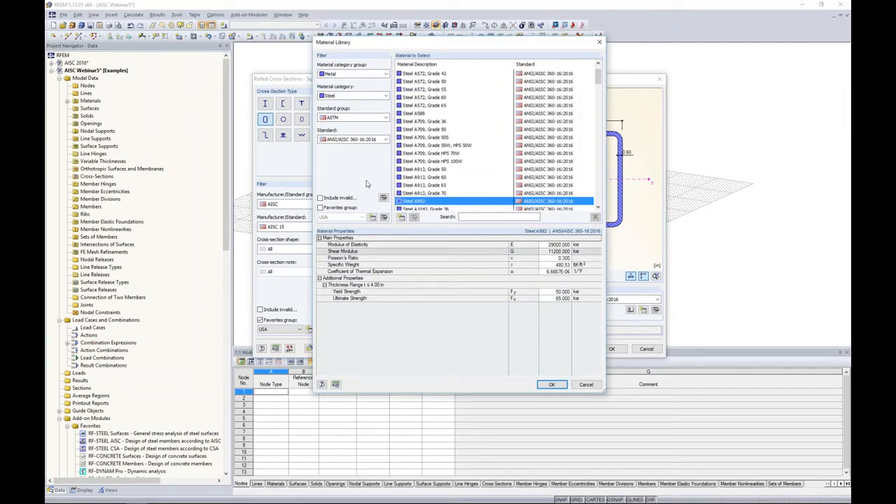
left_click(344, 121)
left_click(347, 129)
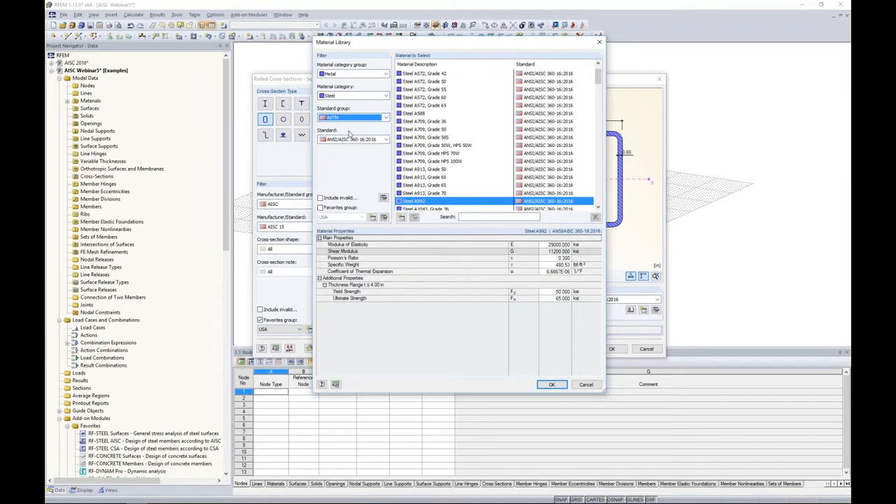
left_click(352, 138)
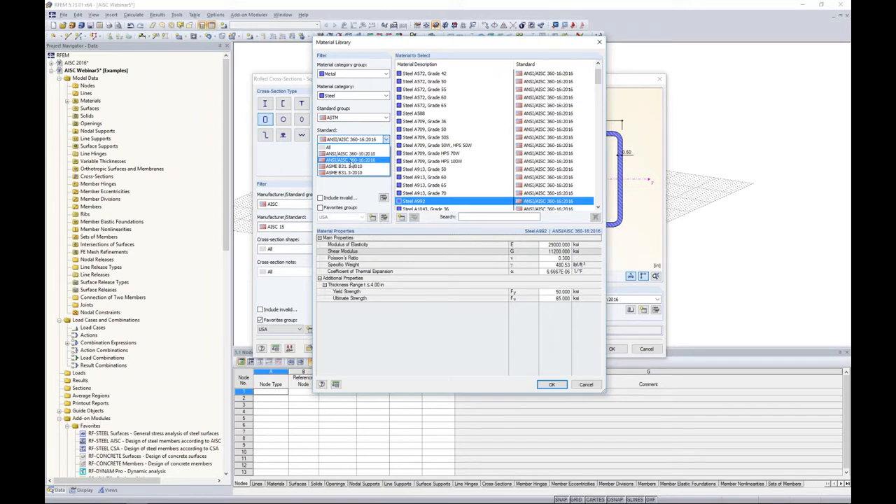
left_click(361, 161)
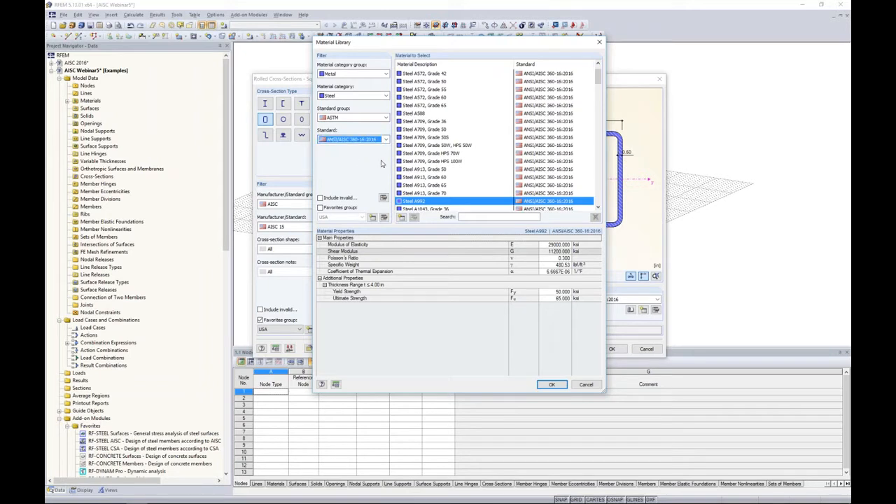
left_click_drag(597, 78, 595, 133)
left_click(320, 207)
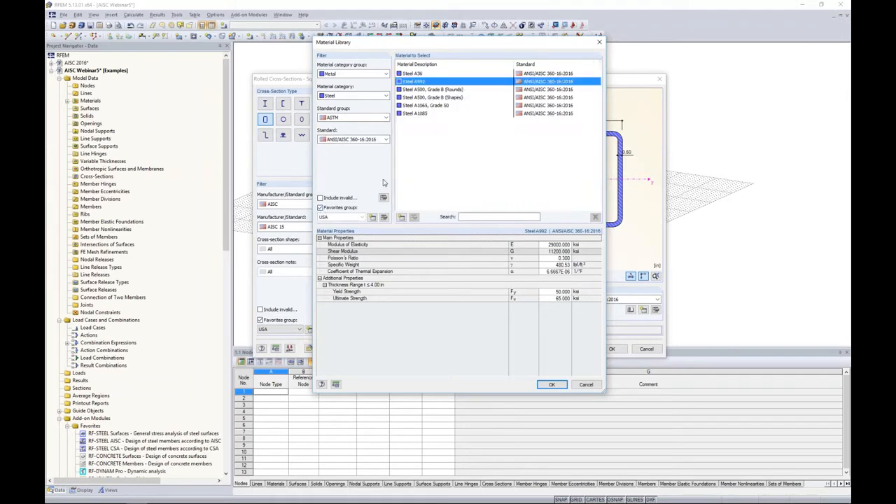
Assign material Steel A1085 to the Rect HSS 12x8x0.500 section and accept it as the new cross-section
left_click(433, 113)
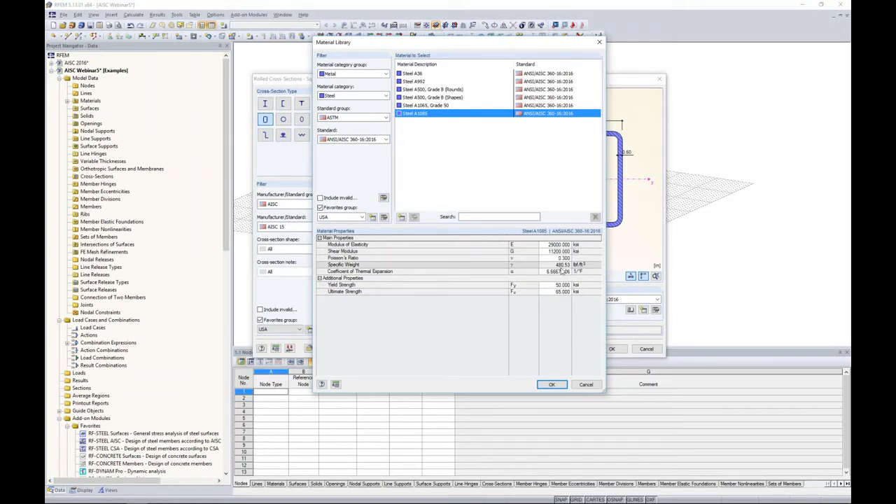
left_click(552, 385)
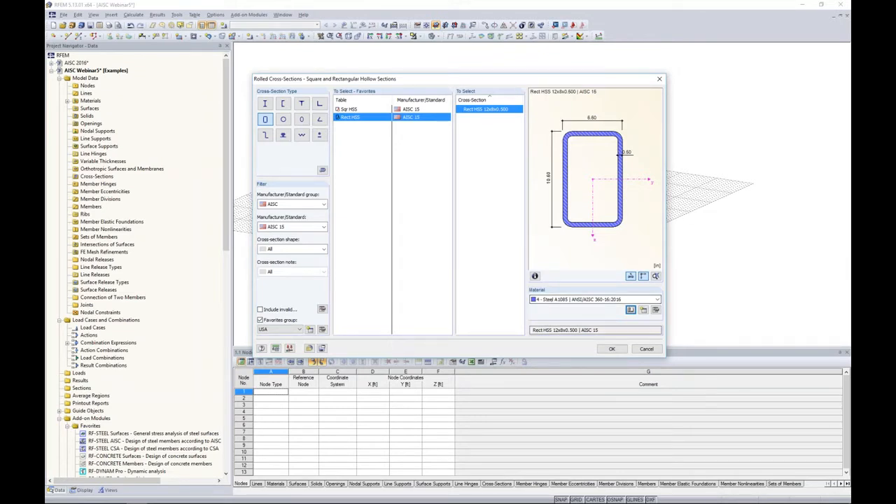
left_click(610, 350)
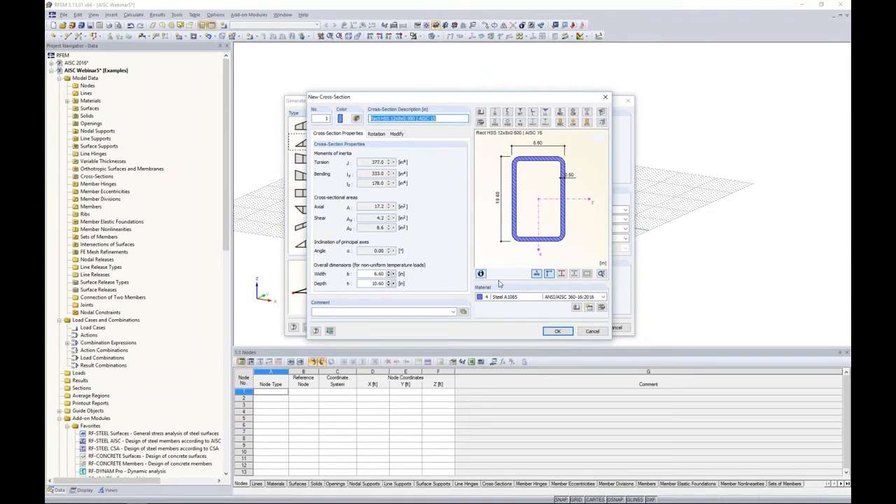
left_click(559, 332)
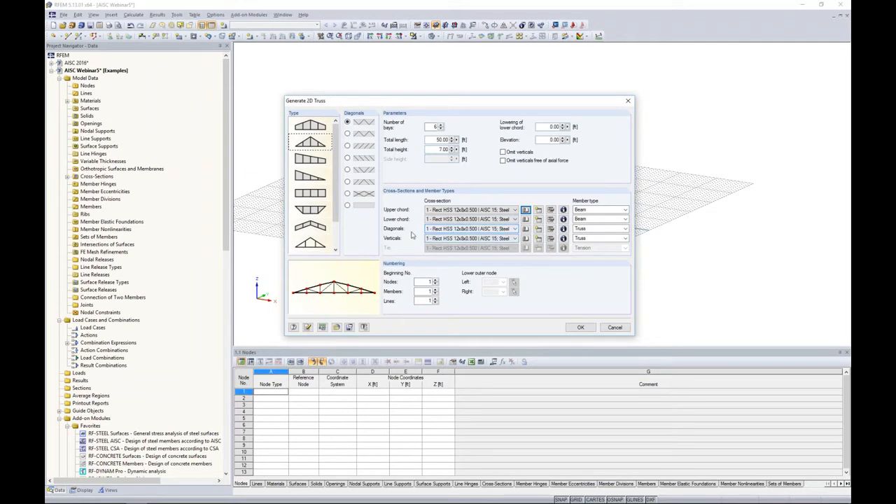
Set the truss diagonals to a new Sqr HSS 5x5x0.375 cross-section with material 4, Steel A1085
left_click(525, 238)
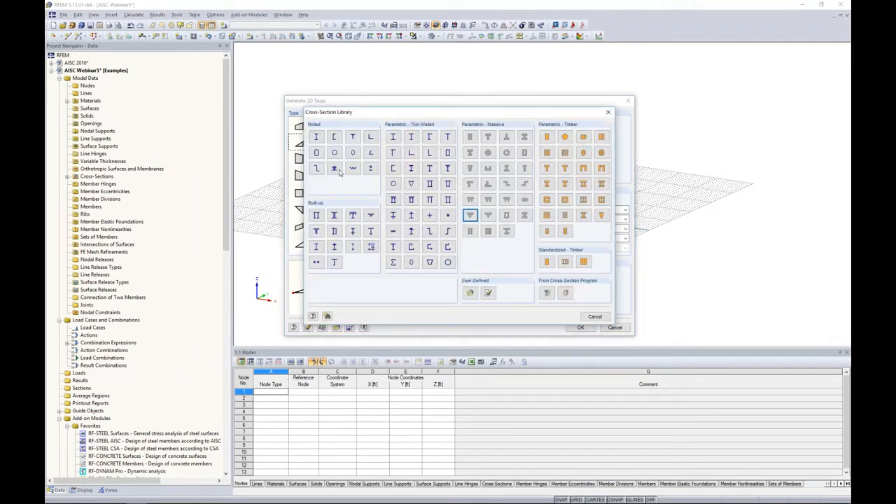
left_click(316, 153)
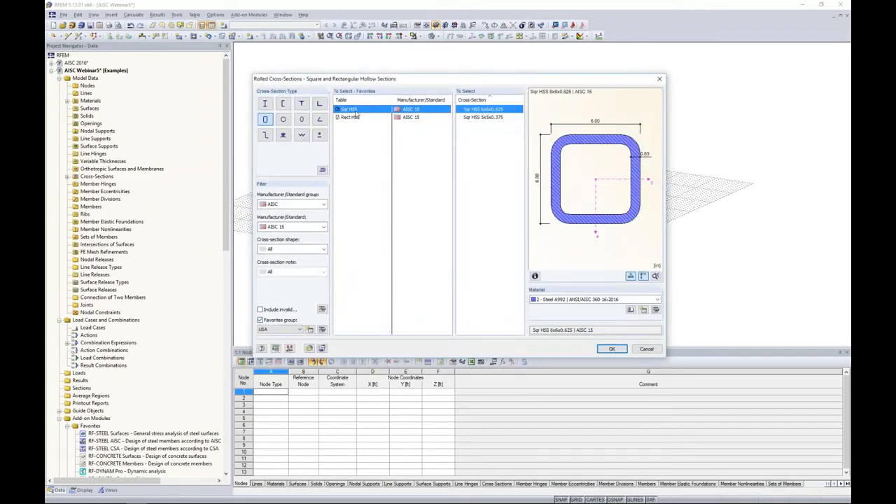
left_click(482, 117)
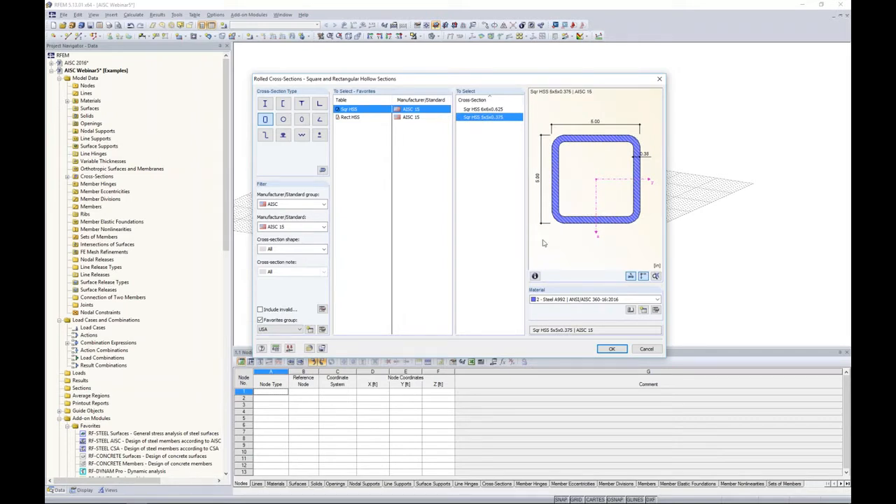
left_click(564, 300)
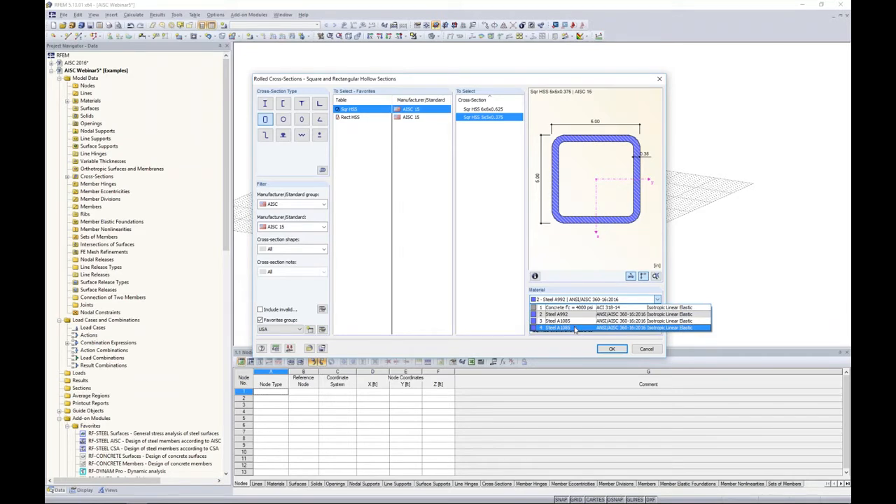
left_click(576, 330)
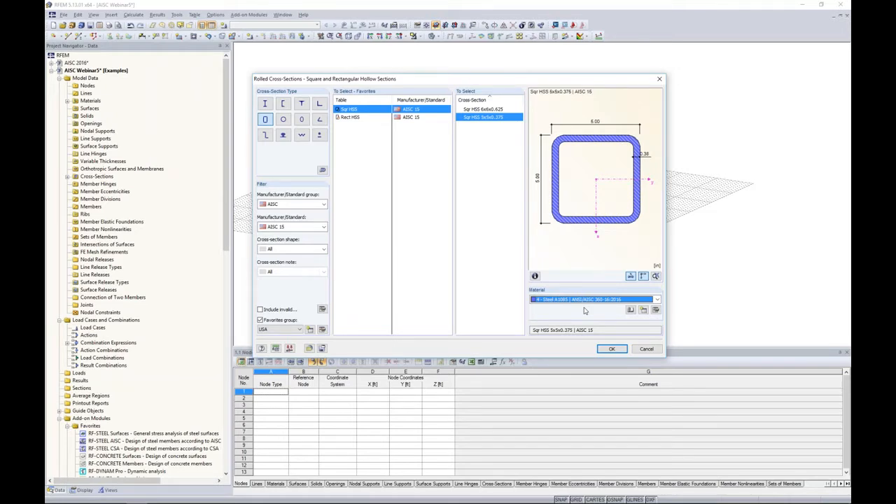
left_click(612, 348)
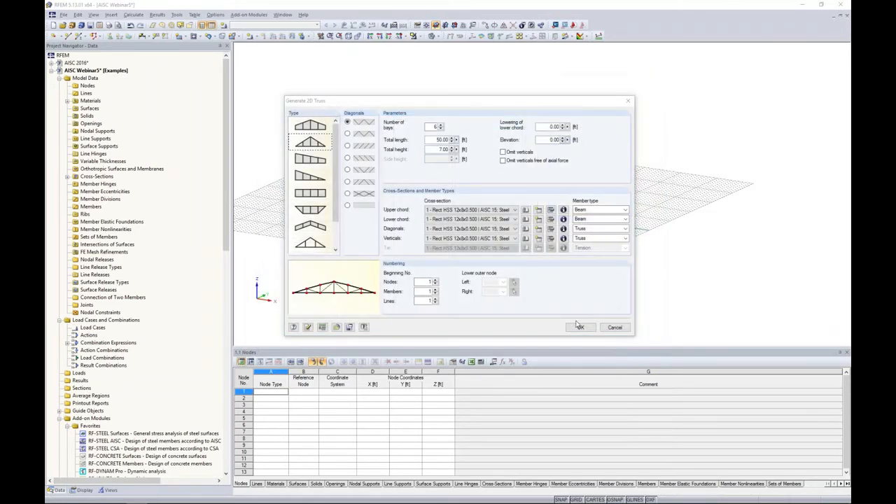
left_click(558, 332)
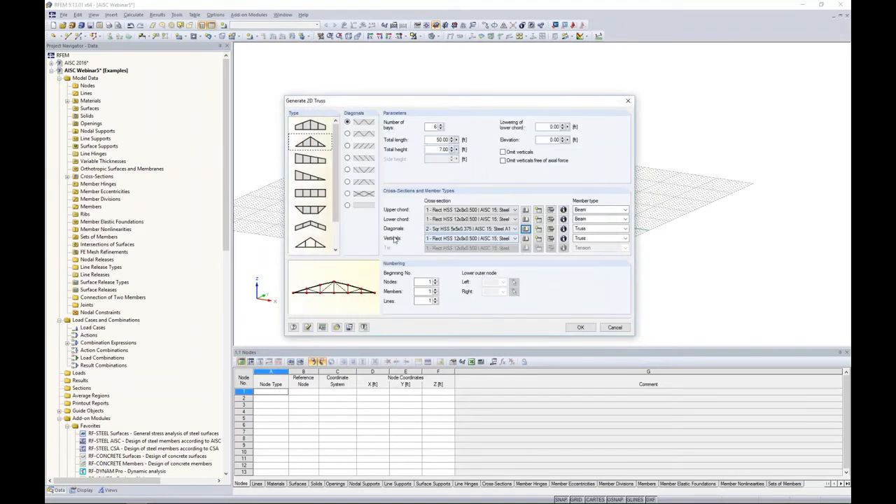
Assign Sqr HSS 5x5x0.375 to the verticals, keep the upper chord as Beam members, and generate the 2D truss
left_click(457, 238)
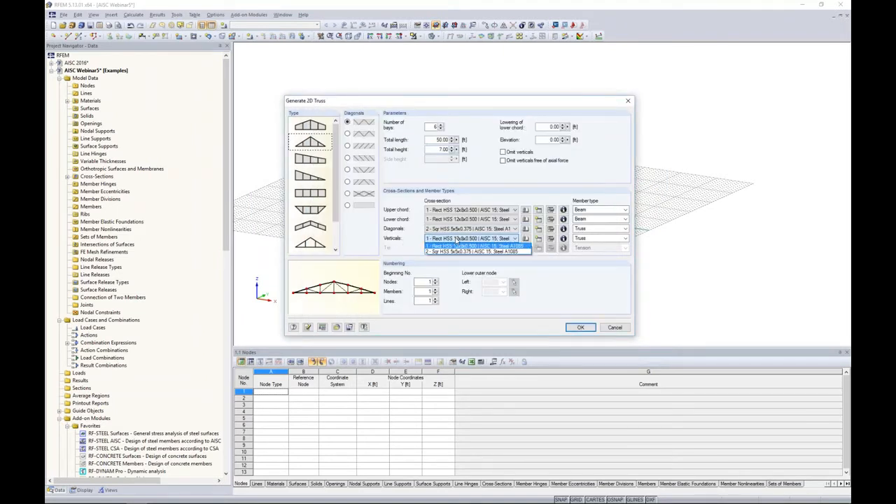
left_click(457, 252)
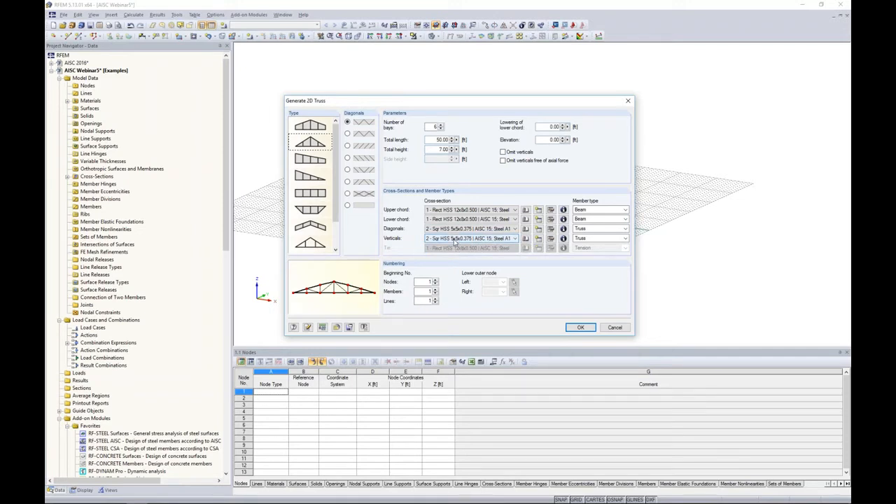
left_click(606, 211)
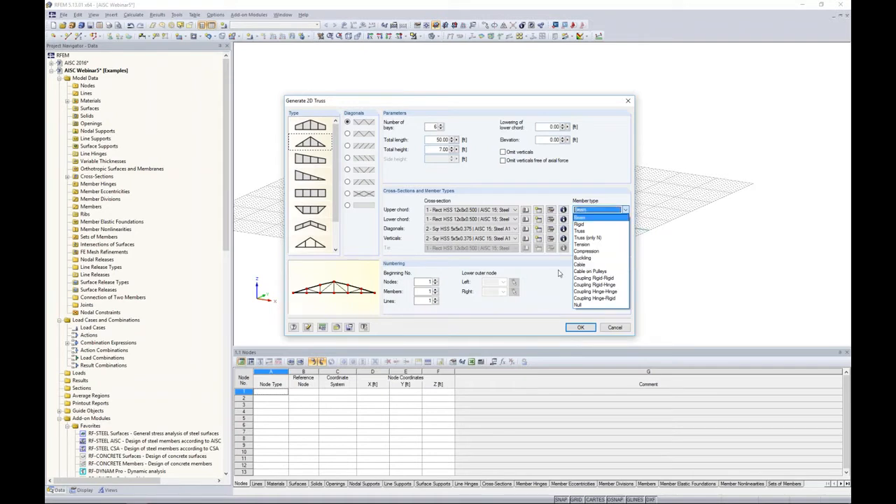
left_click(589, 218)
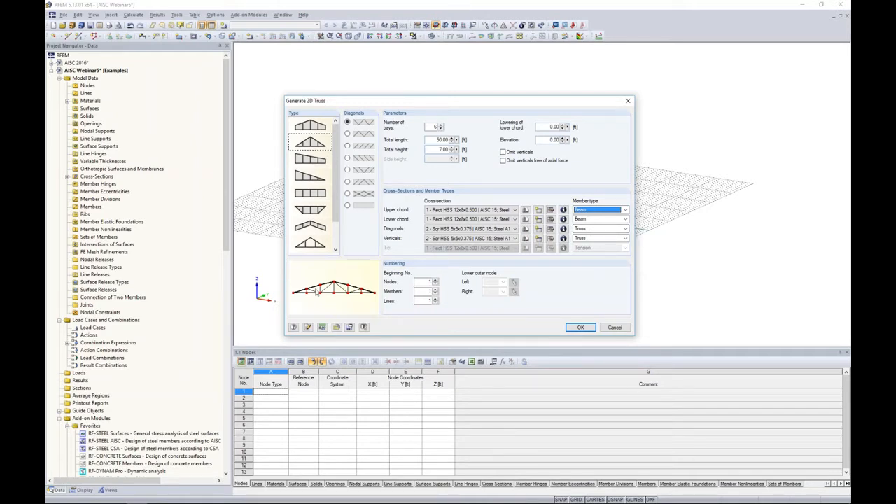
left_click(580, 327)
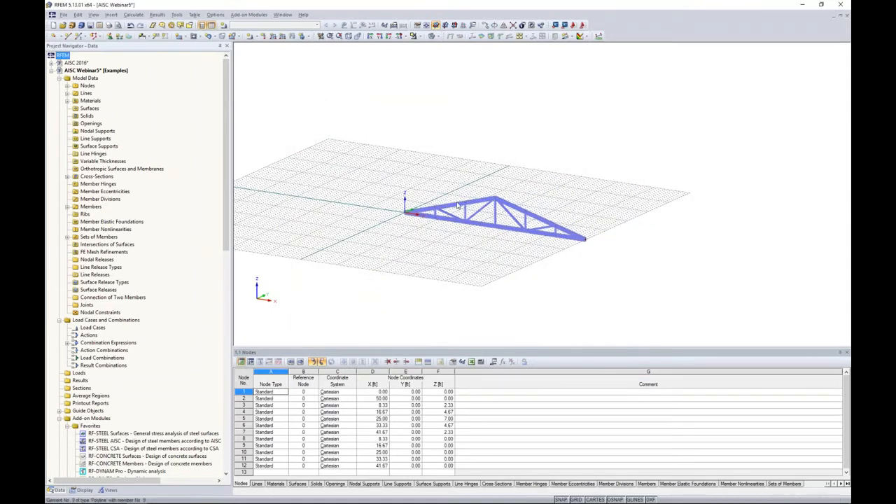
Delete the unused duplicate material 3, Steel A1085, from the model's materials
left_click(67, 101)
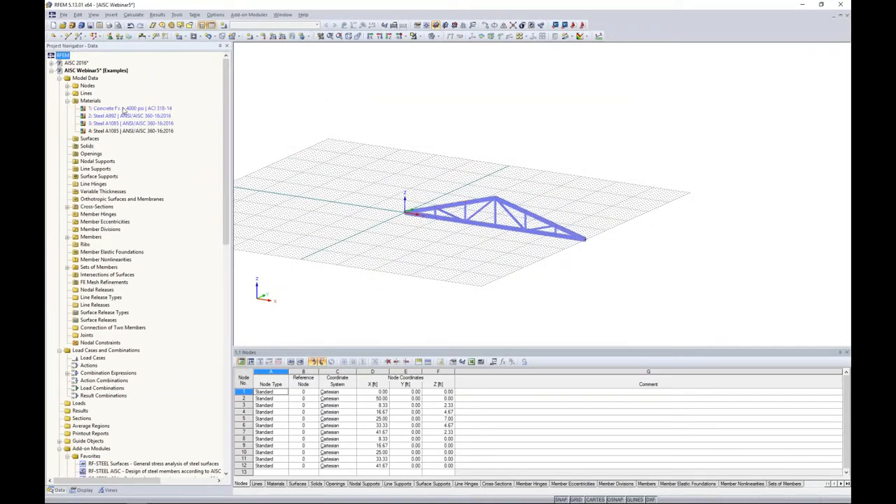
left_click(120, 125)
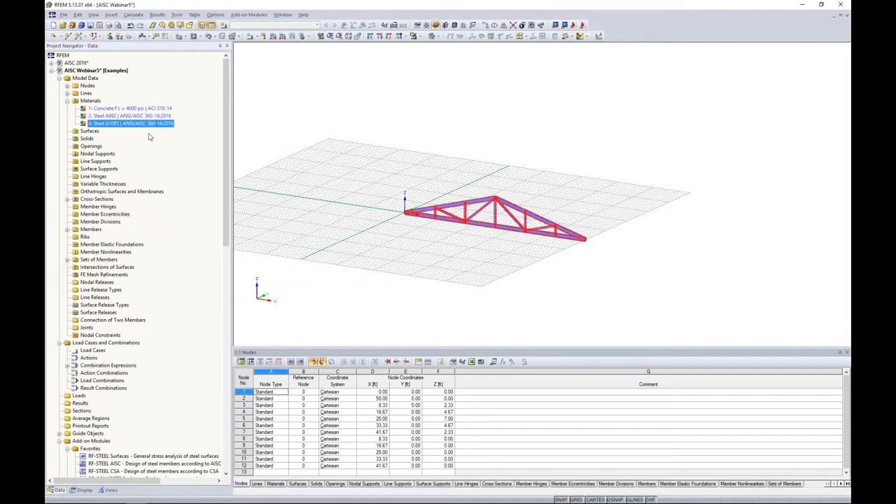
key("Delete")
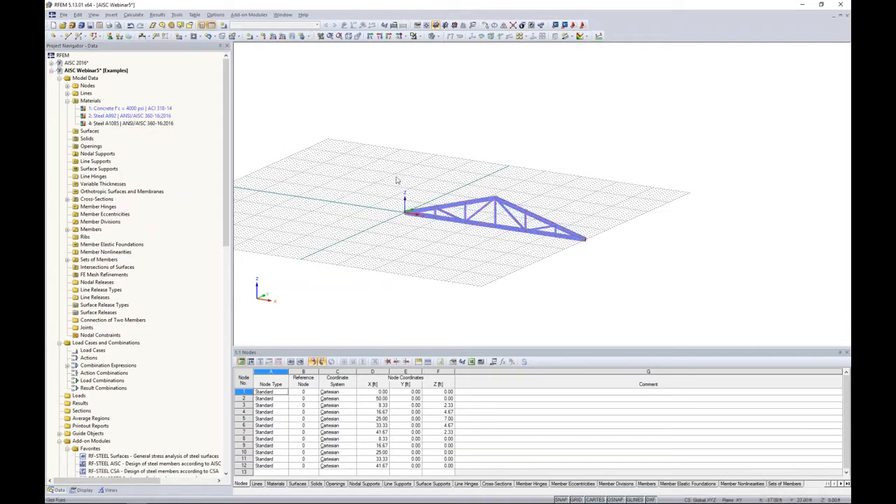
left_click(67, 101)
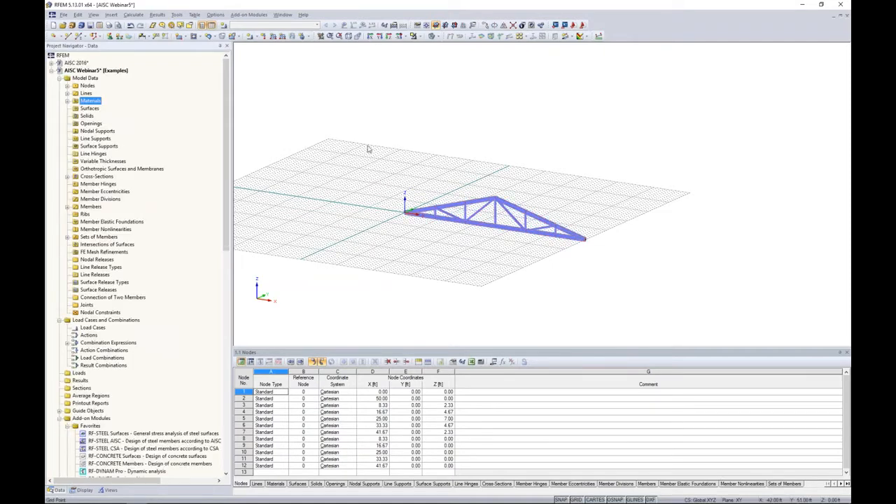
Start a new single member and choose rolled section W 10x88 from the USA favorites with Steel A992, after glancing at the full AISC 15 list
scroll(536, 185, "up", 3)
scroll(463, 180, "up", 1)
middle_click_drag(463, 180, 483, 115)
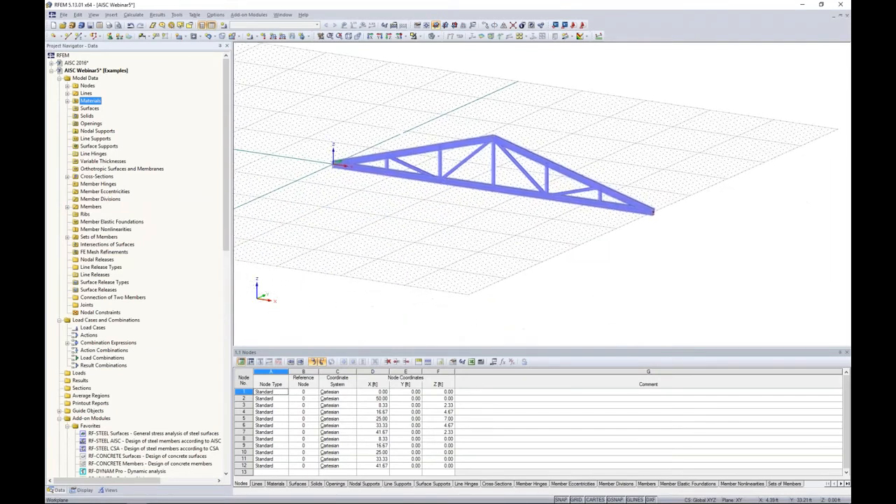
middle_click_drag(538, 256, 550, 246)
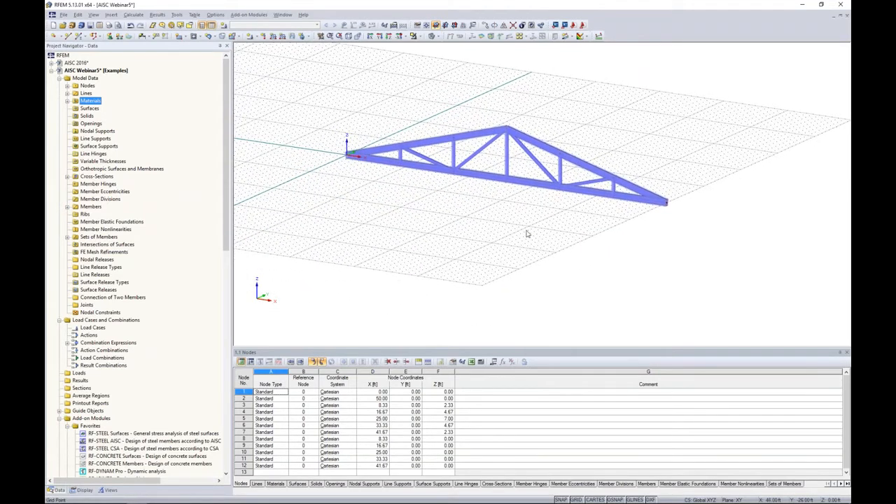
left_click(80, 37)
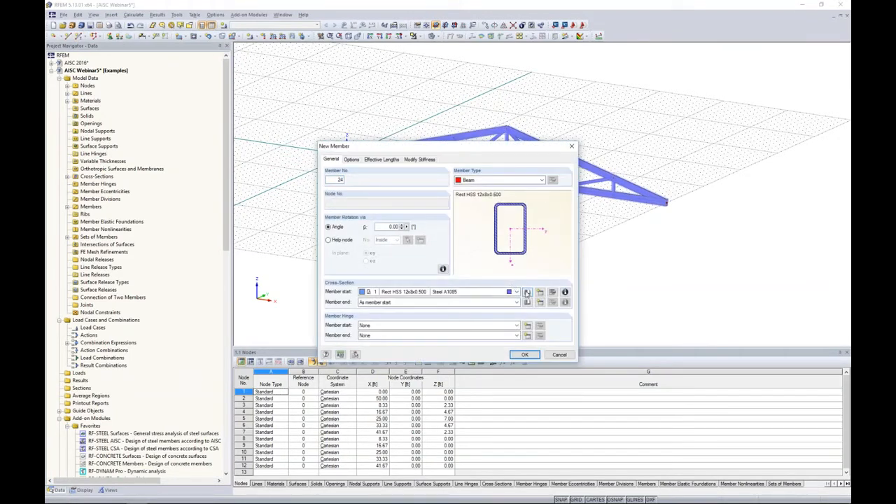
left_click(526, 292)
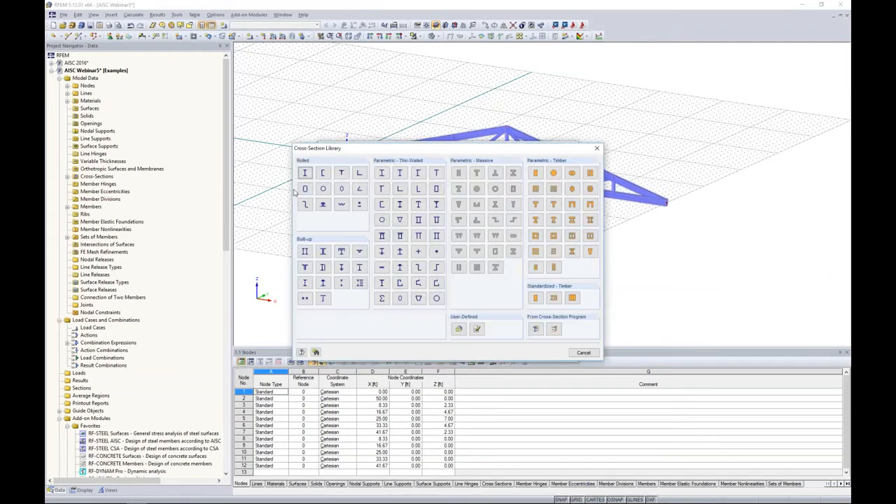
left_click(305, 176)
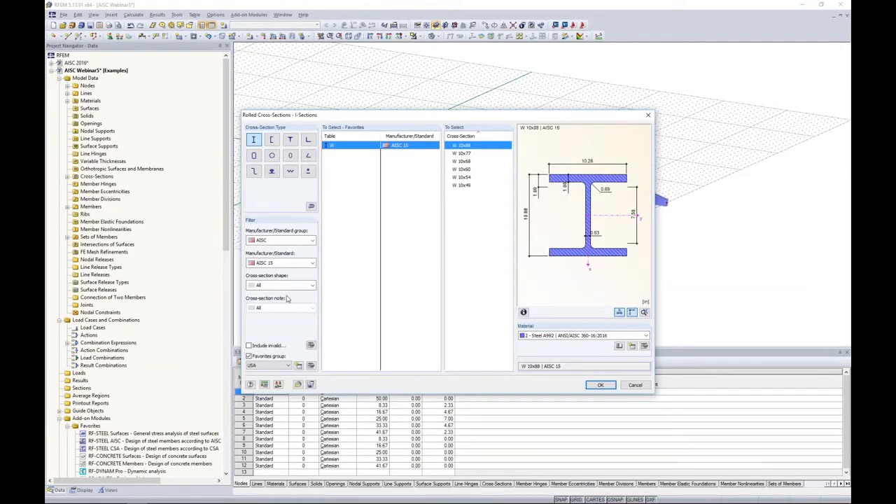
left_click(249, 355)
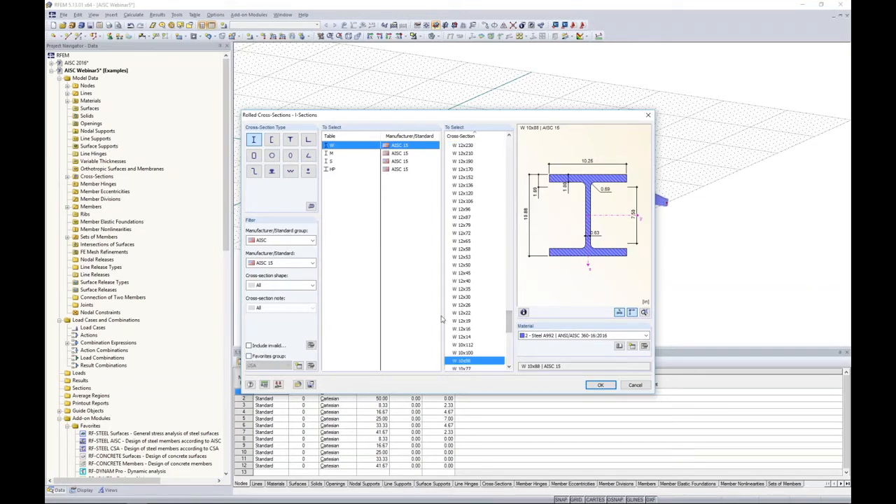
left_click(248, 356)
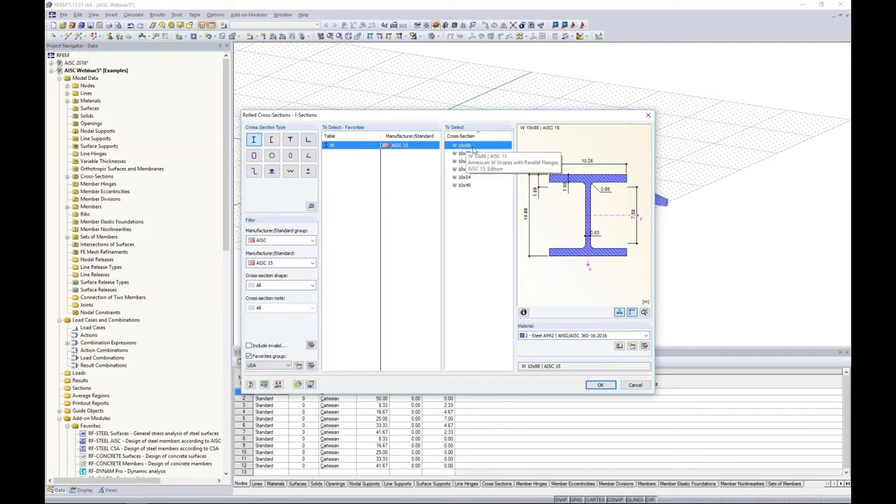
left_click(567, 338)
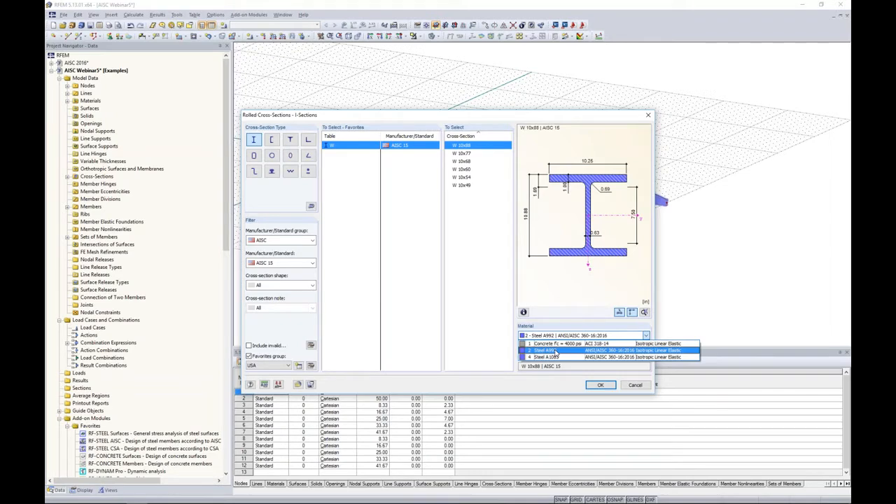
left_click(555, 352)
Review the Steel A992 material constants and the ASTM standards offered in the material library without changing the material
left_click(631, 346)
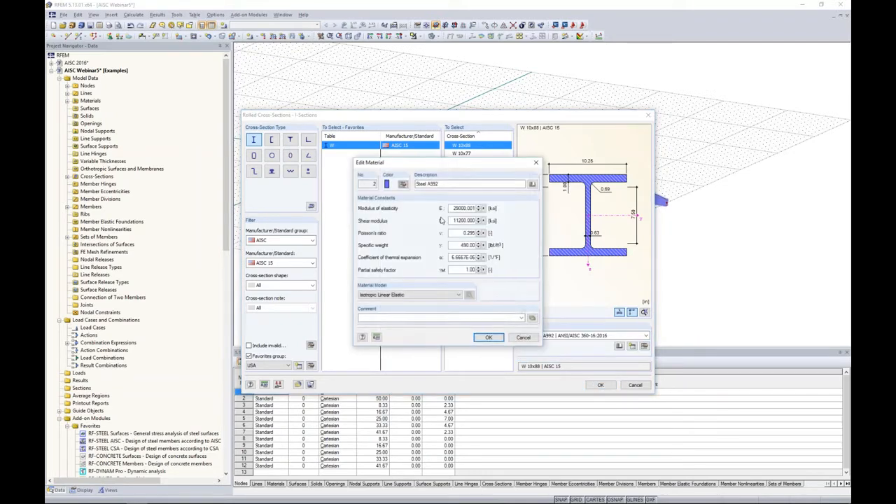
left_click(533, 186)
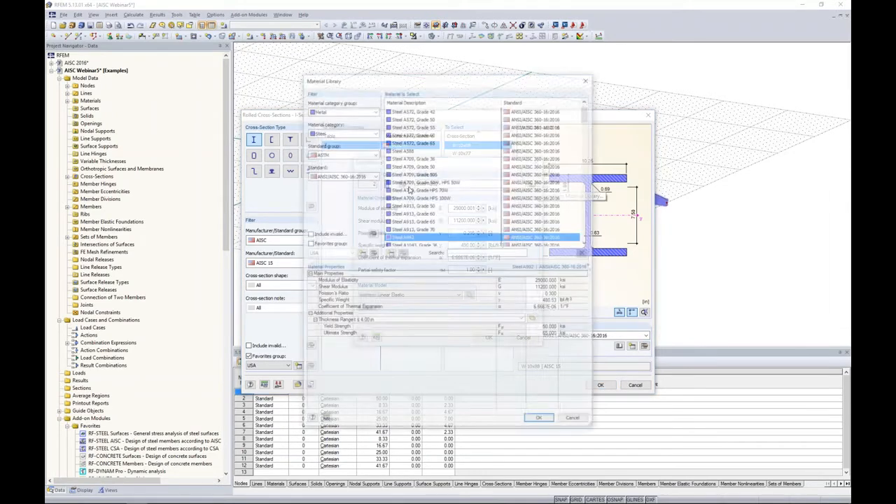
left_click(360, 175)
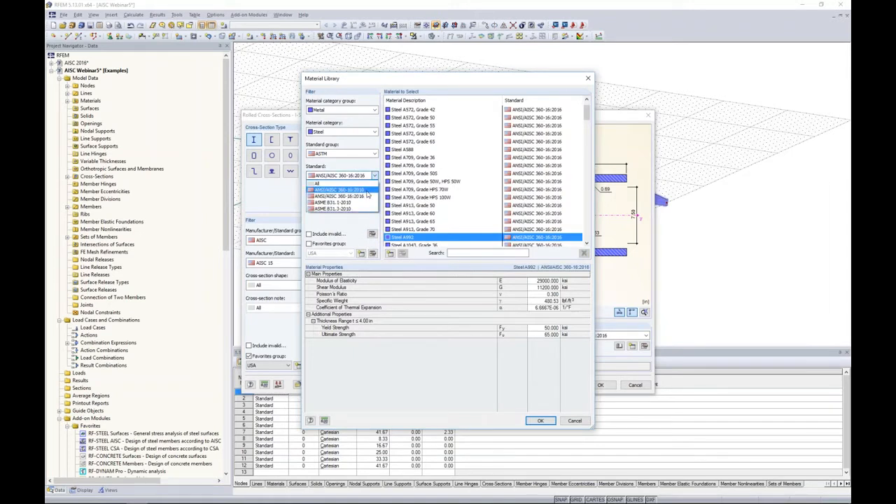
left_click(365, 196)
left_click(575, 420)
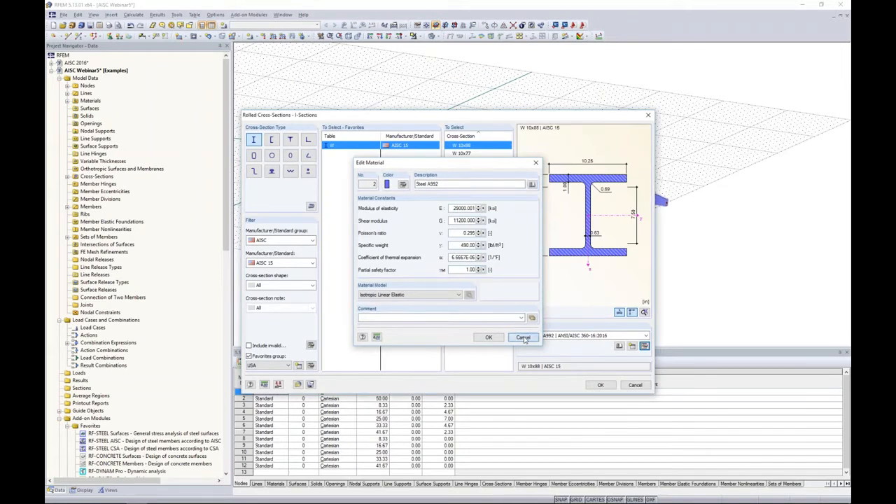
left_click(523, 338)
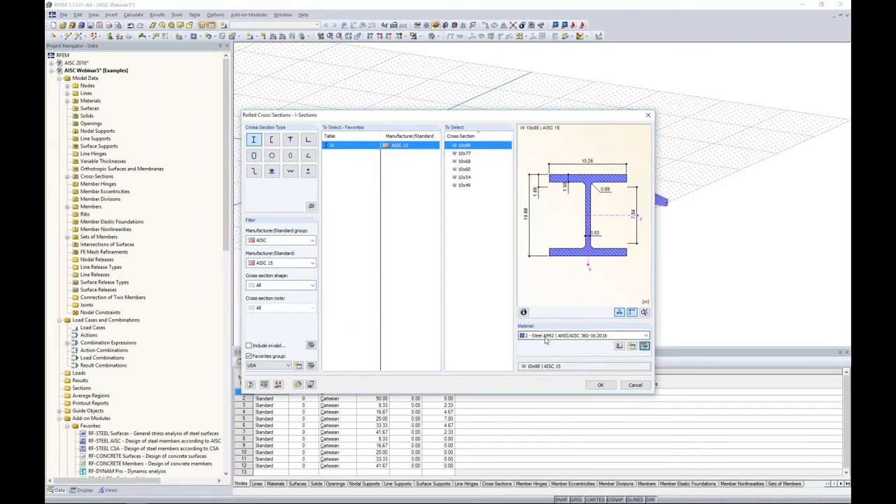
Accept W 10x88 in Steel A992 for the beam member without hinges and begin placing it in the model
left_click(601, 385)
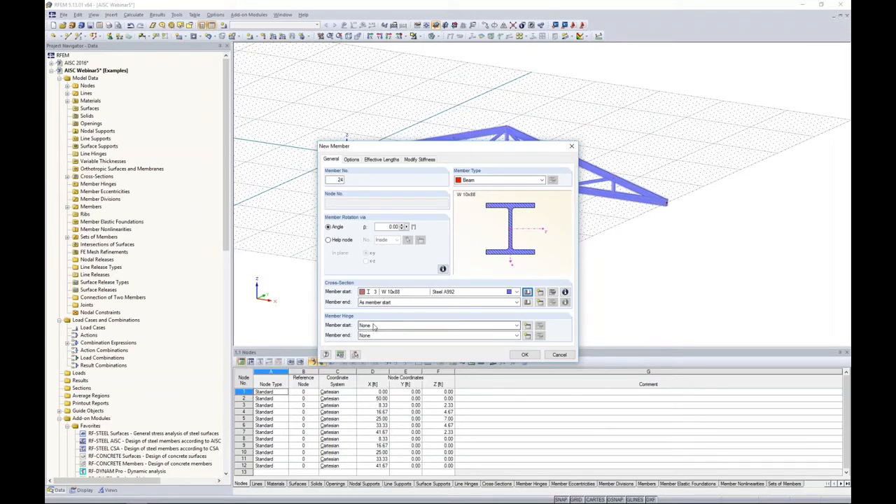
left_click(524, 354)
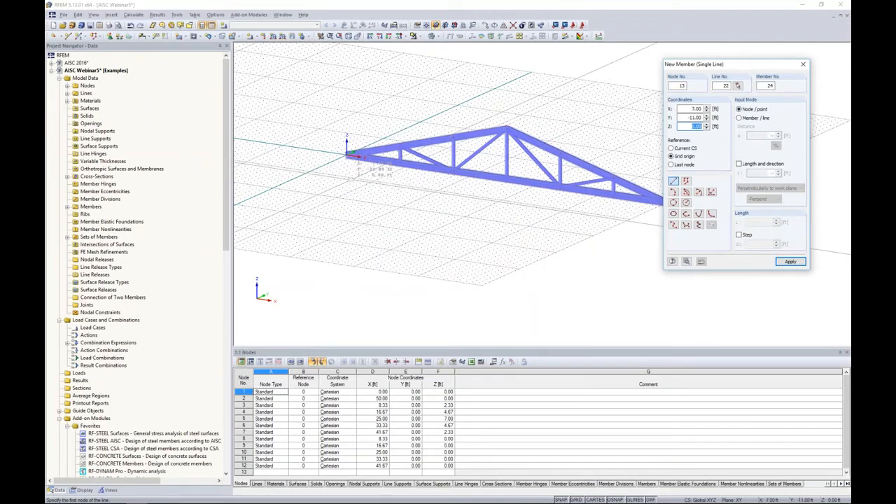
Place two 20 ft W 10x88 columns downward, perpendicular to the work plane, from both end nodes of the truss
left_click(738, 164)
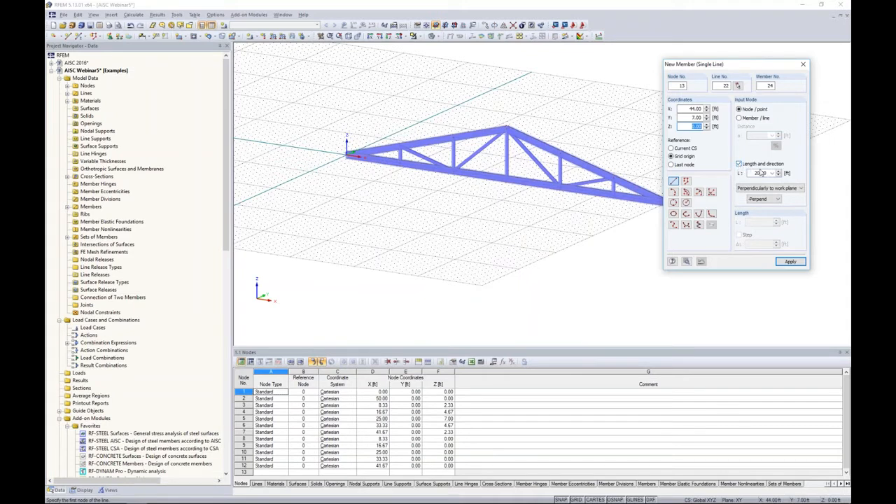
left_click_drag(753, 173, 768, 174)
type("20")
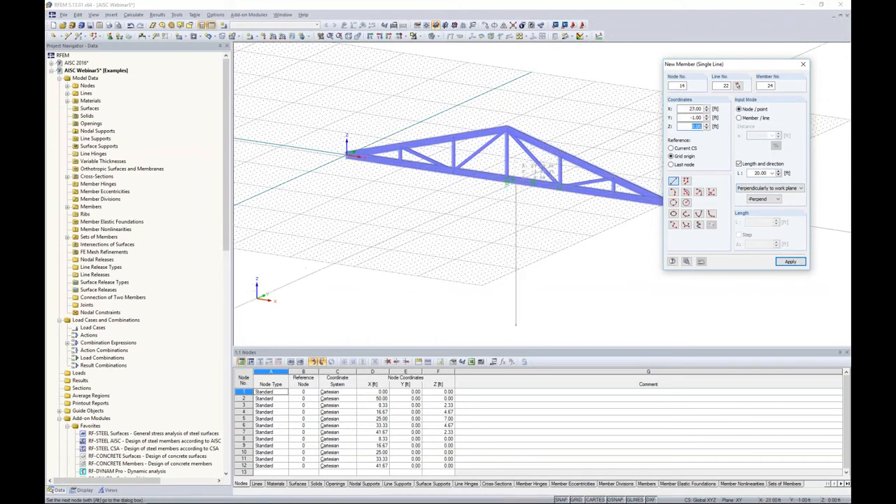
left_click(764, 199)
left_click(759, 215)
middle_click_drag(556, 237, 495, 206)
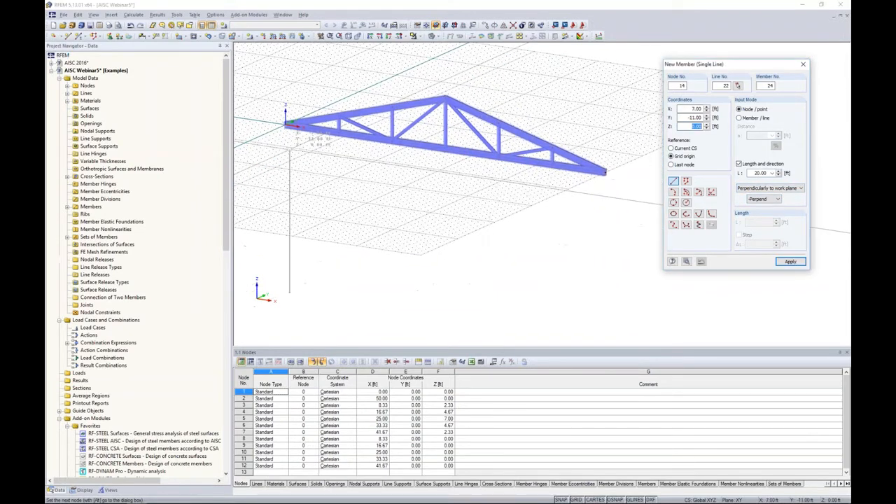
left_click(286, 125)
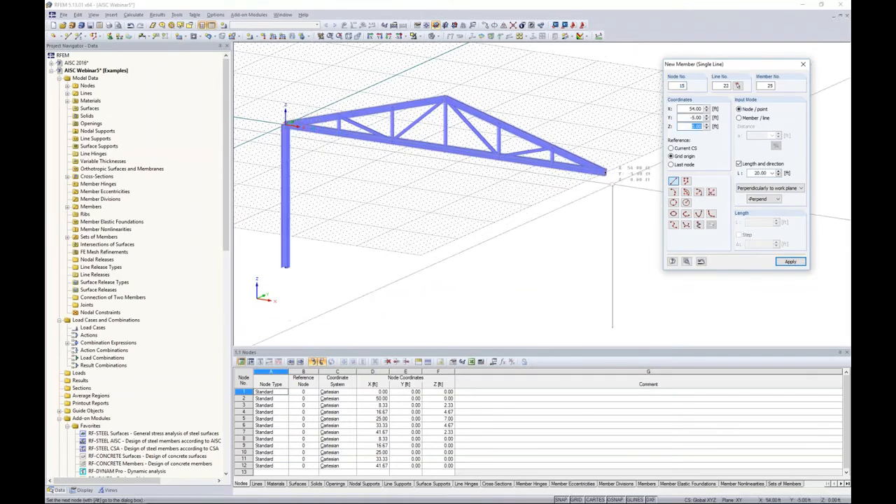
left_click(606, 171)
key("Escape")
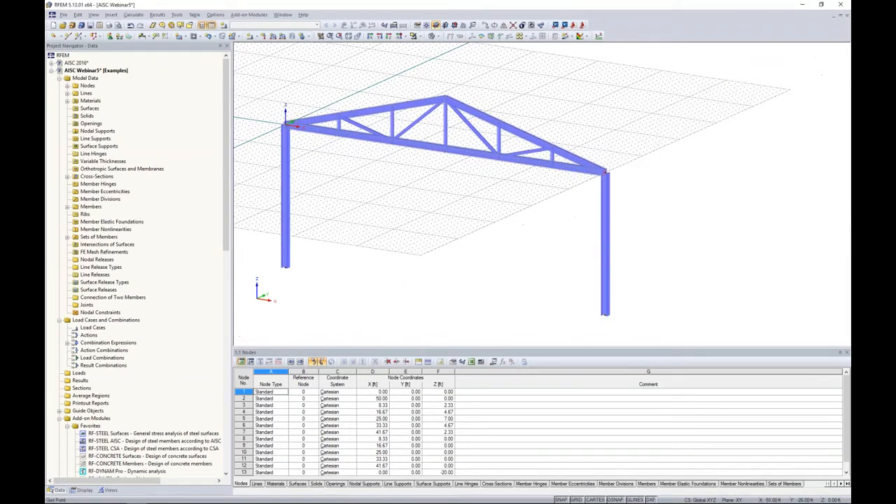
Turn off the work plane grid
middle_click_drag(598, 207, 655, 184, "ctrl")
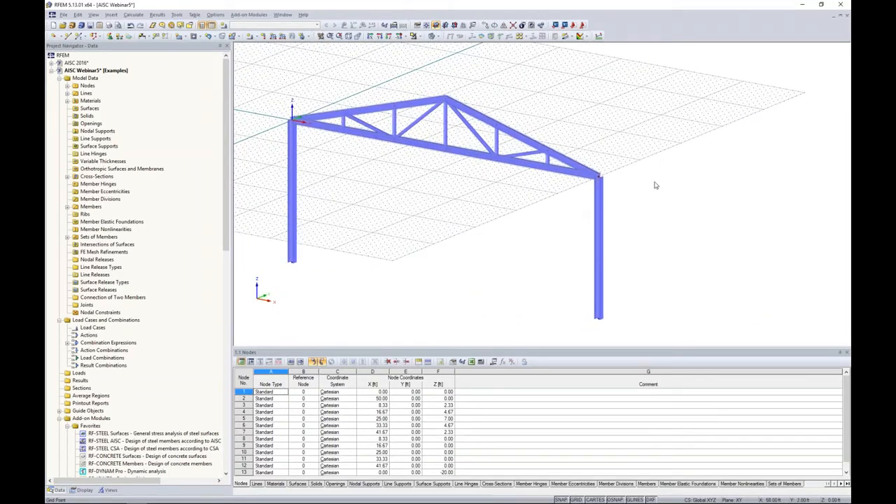
left_click(576, 499)
middle_click_drag(518, 254, 606, 218, "ctrl")
middle_click_drag(500, 217, 567, 213)
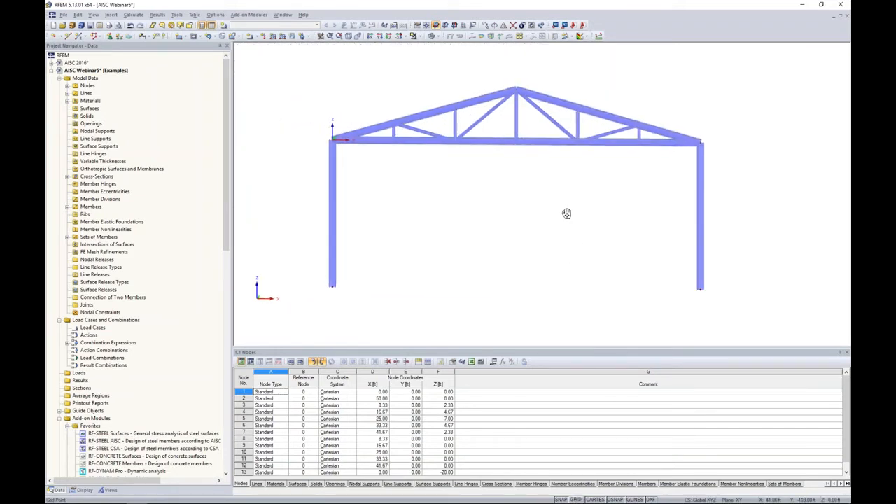
scroll(548, 217, "down", 1)
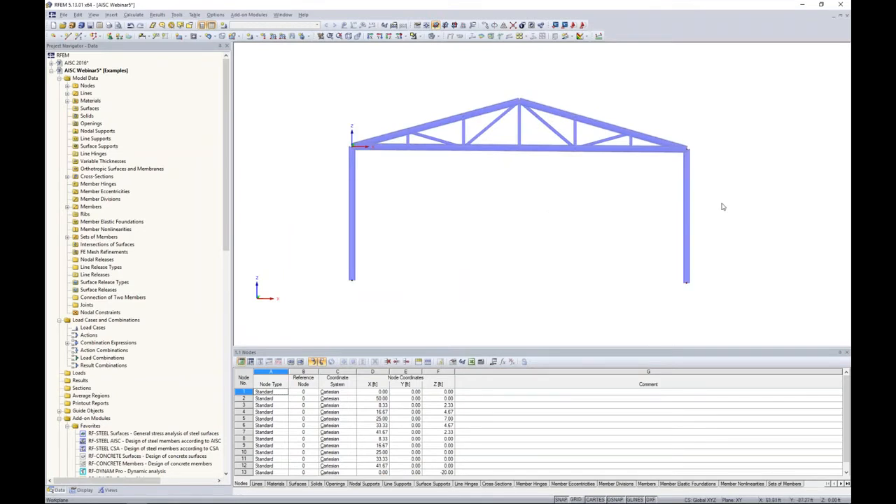
Select the whole frame, including the truss and both columns, and show the model as wireframe
left_click_drag(748, 223, 318, 78)
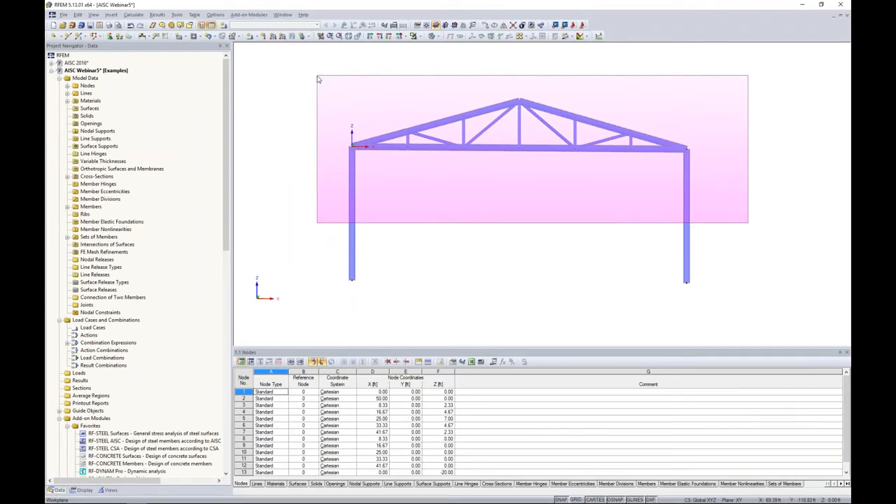
left_click_drag(317, 79, 317, 79)
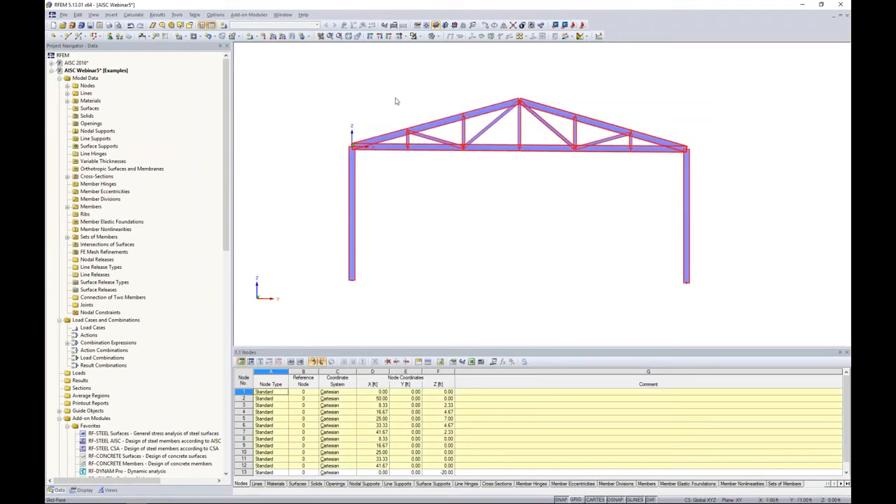
middle_click_drag(552, 206, 518, 201)
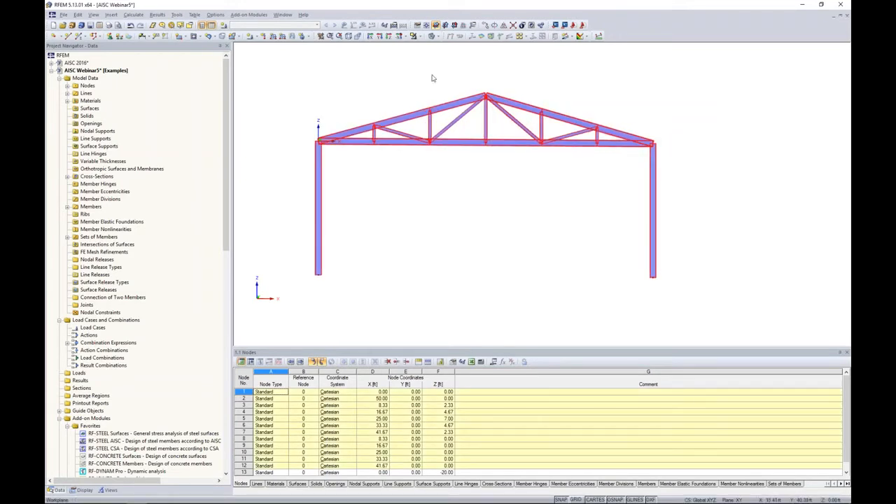
left_click(438, 37)
left_click(442, 46)
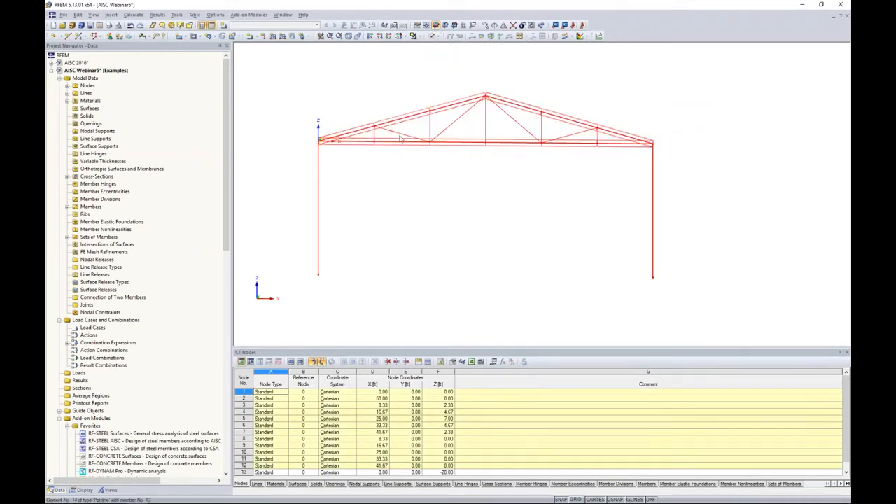
Remove the bottom chord nodes at X 8.33, 16.67, 33.33 and 41.67 ft from the selection, keeping the midspan node selected
scroll(381, 145, "up", 3)
scroll(380, 146, "up", 4)
left_click_drag(350, 119, 385, 163)
left_click_drag(500, 112, 541, 165)
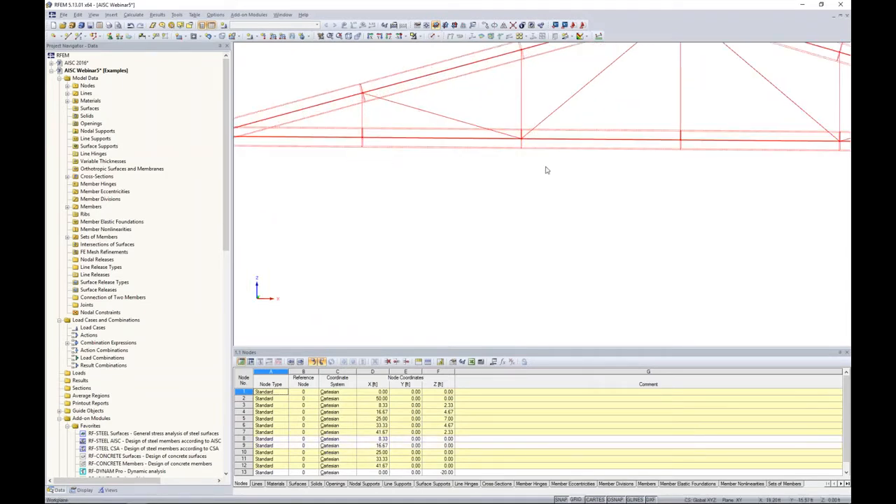
middle_click_drag(735, 210, 482, 210)
left_click_drag(567, 104, 611, 180)
middle_click_drag(691, 198, 558, 198)
left_click_drag(593, 129, 644, 186)
Start copying the selected frame with 3 copies and a displacement of 20 ft in the global Y direction
scroll(641, 184, "down", 6)
middle_click_drag(616, 190, 554, 197, "ctrl")
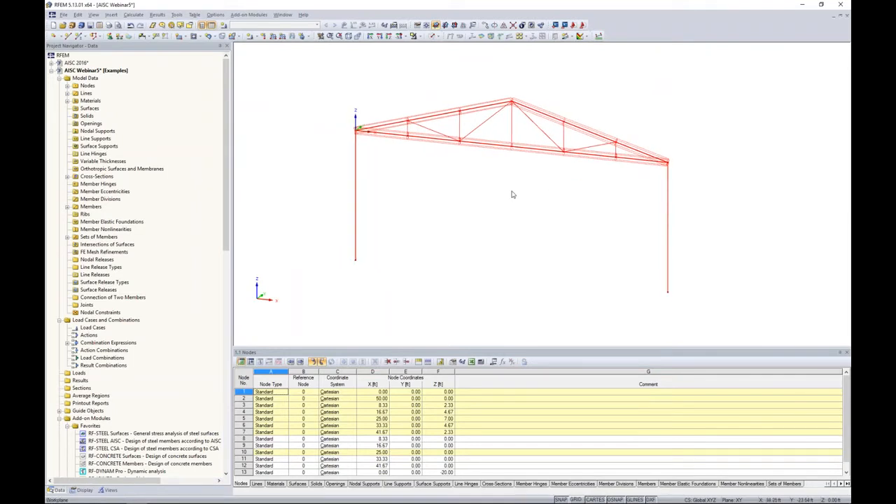
scroll(543, 204, "down", 1)
middle_click_drag(530, 206, 474, 201)
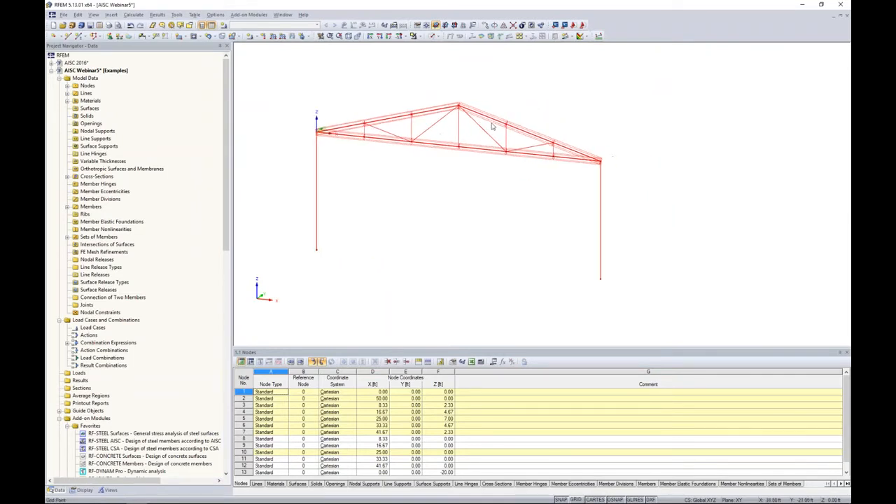
left_click(486, 26)
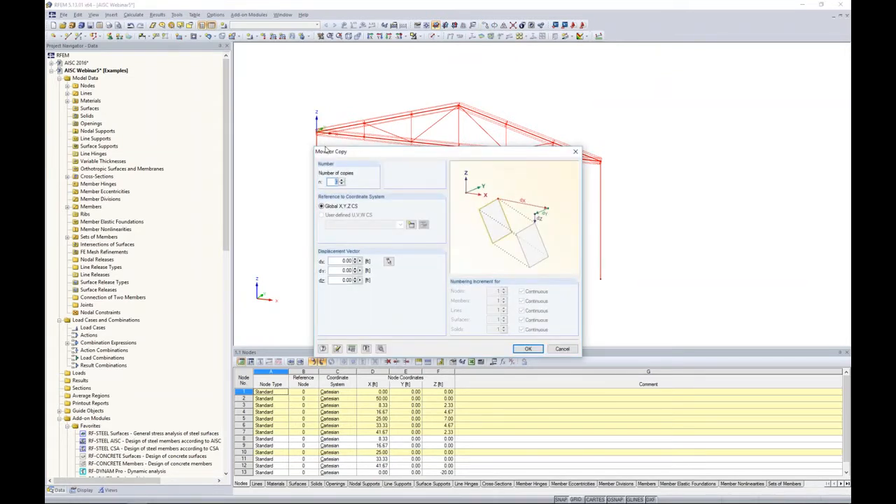
left_click(336, 270)
type("20")
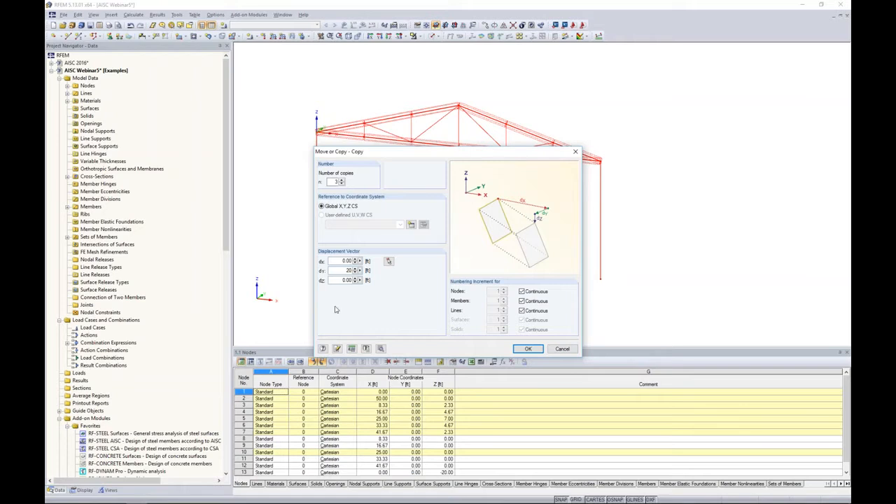
In the copy's detail settings, enable creating new lines and new members between the selected nodes and their copies, with no existing template member
left_click(382, 349)
left_click(322, 157)
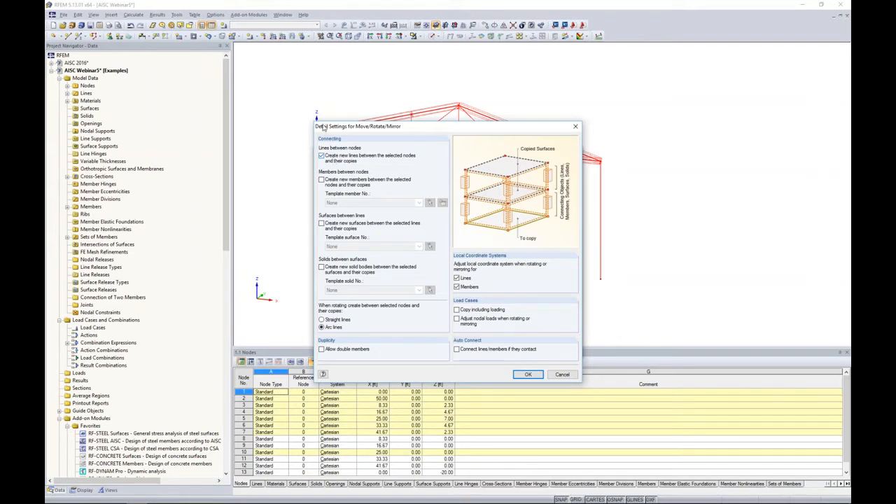
left_click(322, 180)
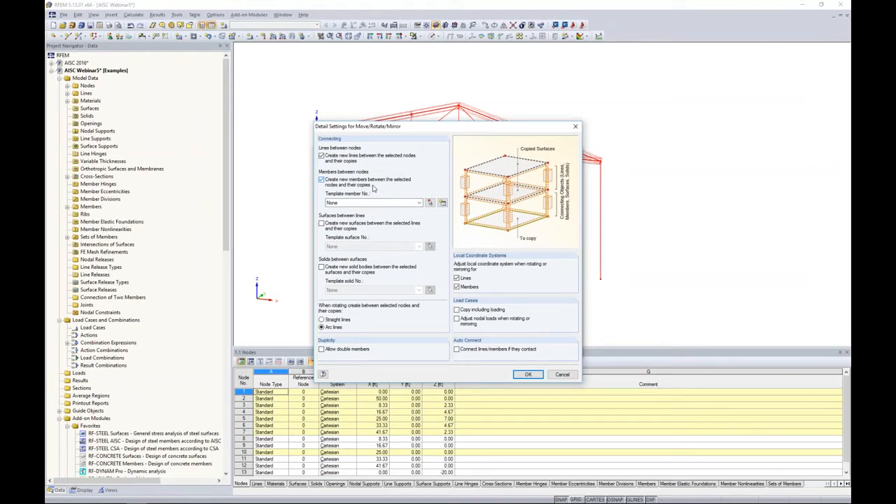
left_click(420, 203)
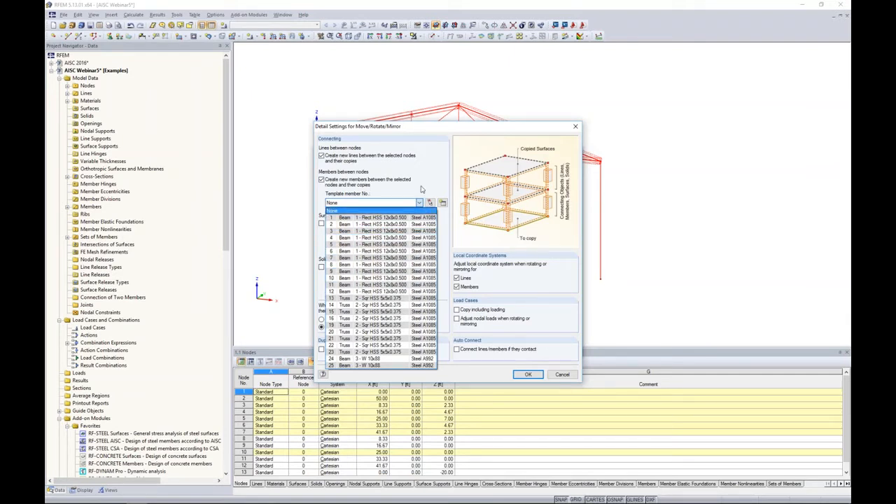
left_click(343, 210)
Define a new template member of type Beam with rolled section Sqr HSS 6x6x0.625 in Steel A1085
left_click(443, 202)
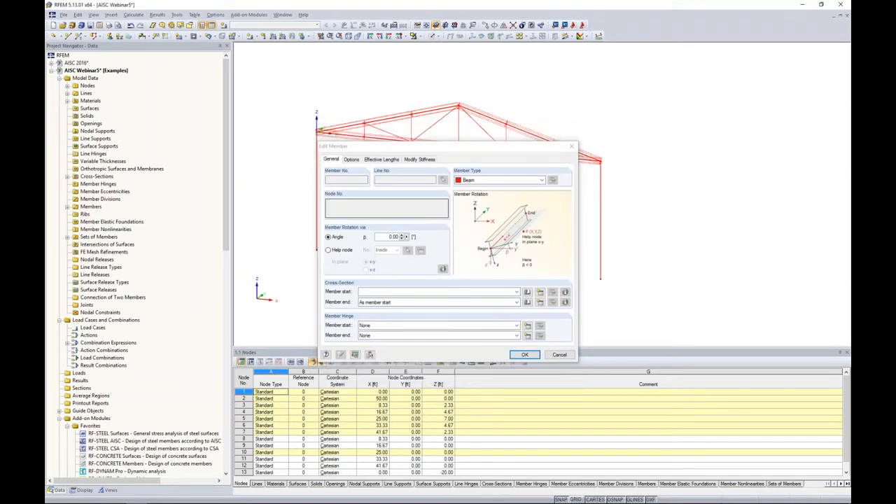
left_click(528, 292)
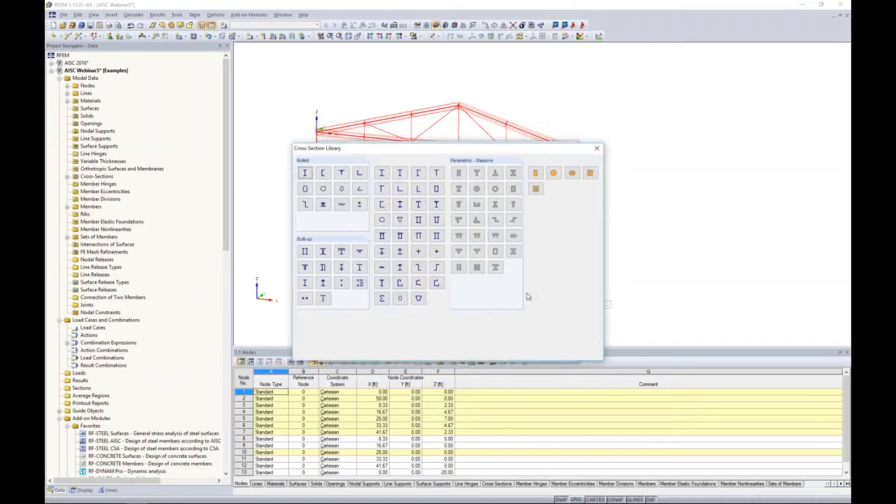
left_click(304, 190)
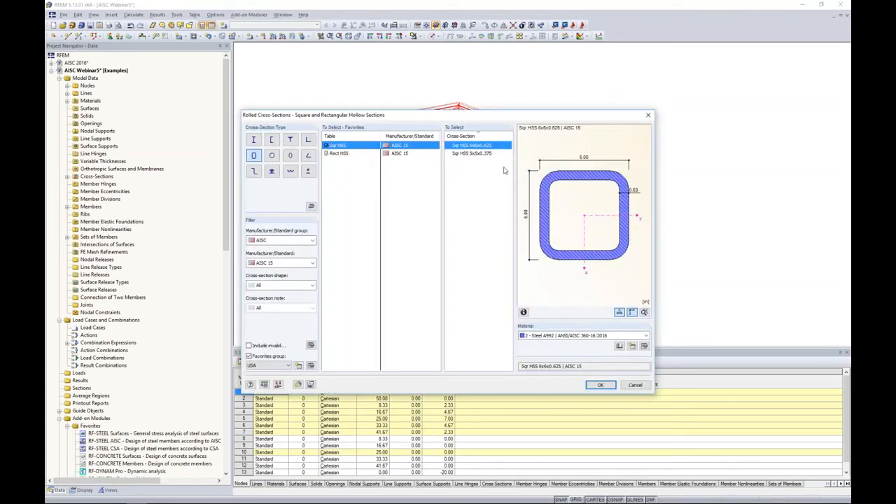
left_click(551, 335)
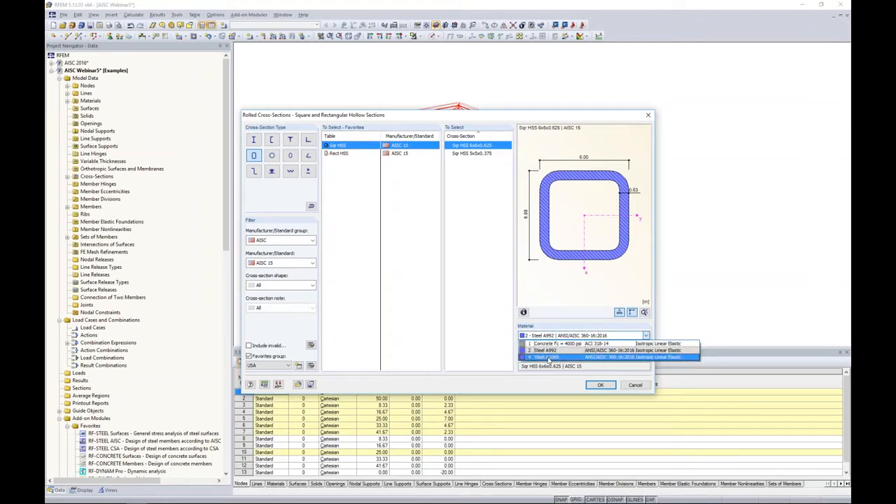
left_click(549, 358)
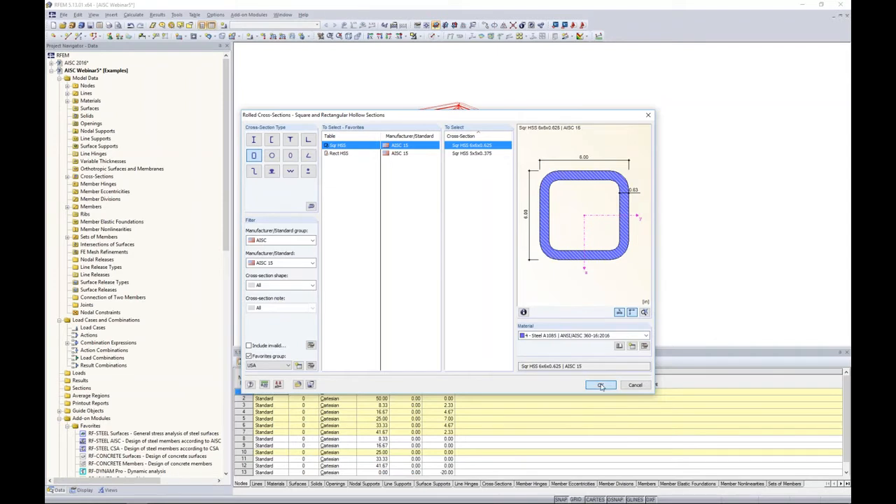
left_click(600, 386)
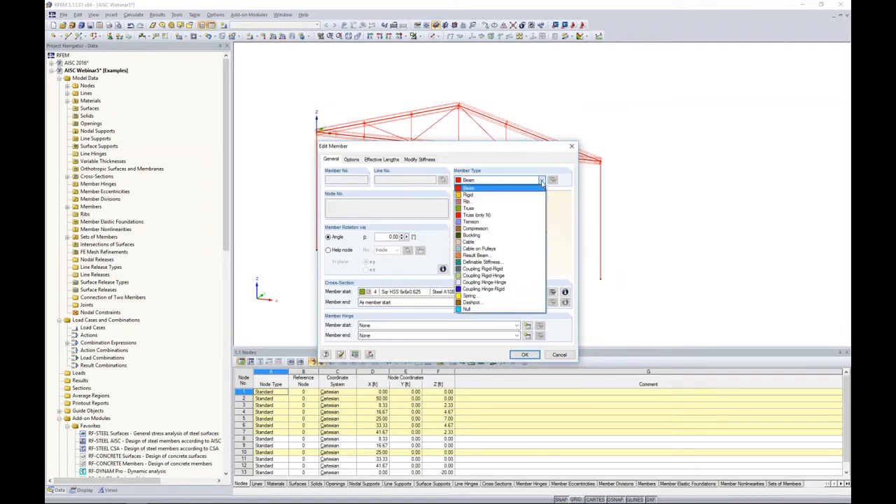
left_click(542, 182)
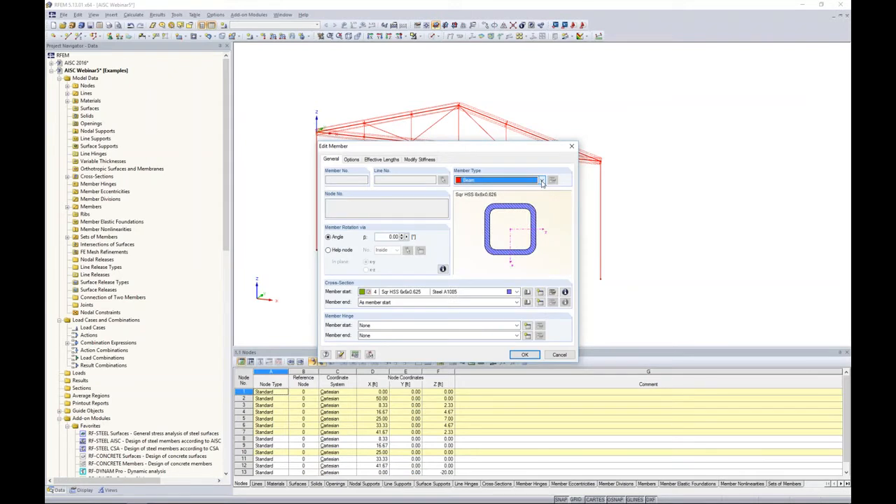
left_click(472, 181)
left_click(483, 187)
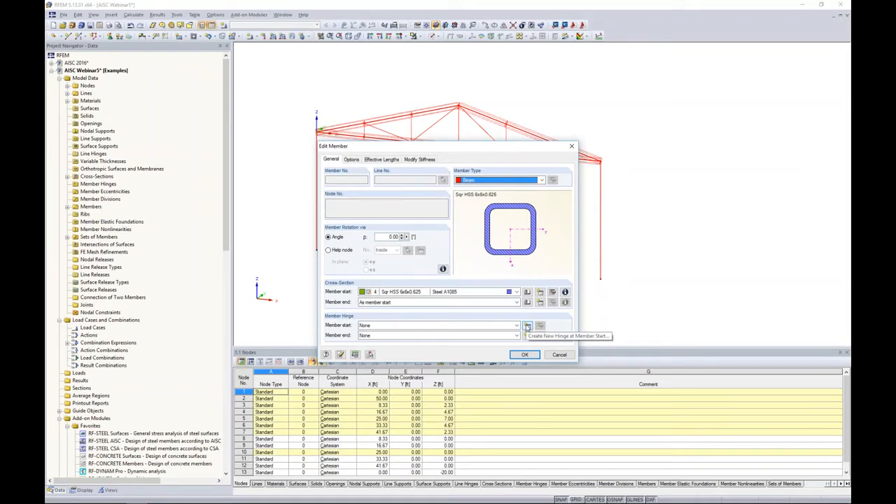
Examine the nonlinearity types and Diagram settings offered for the phi-y rotation of a new member hinge without creating the hinge
left_click(528, 327)
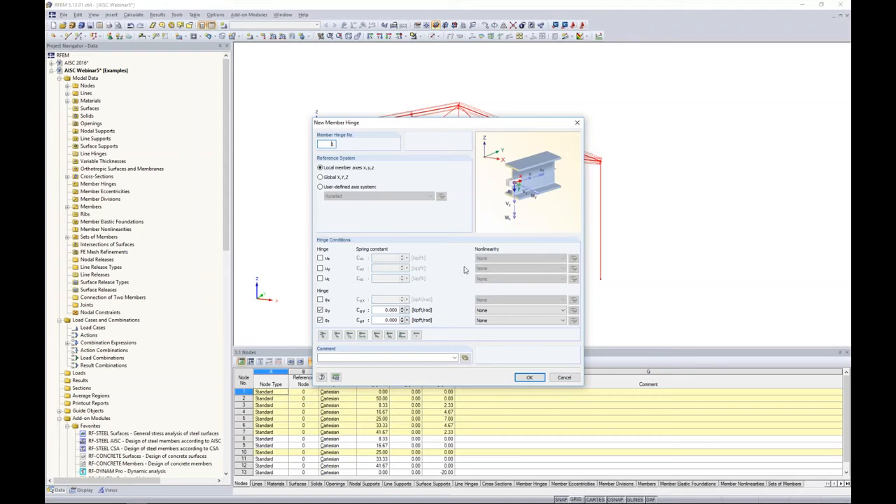
left_click(509, 314)
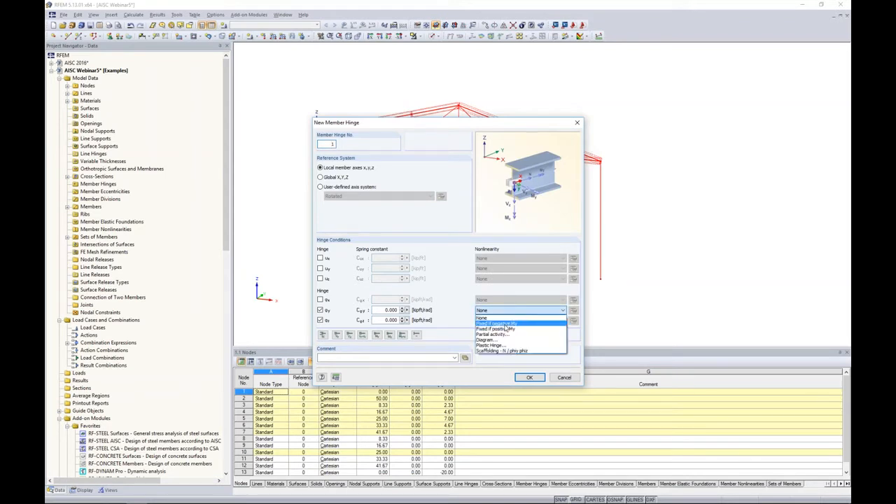
left_click(490, 340)
left_click(573, 311)
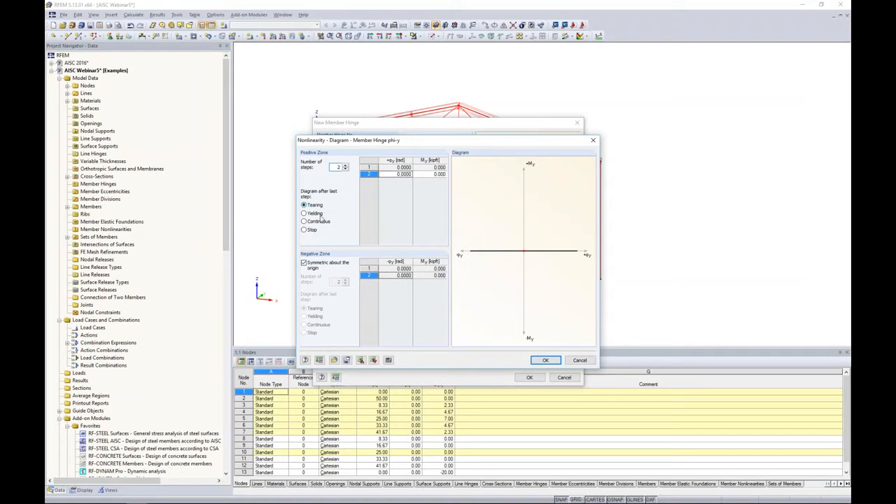
left_click(579, 360)
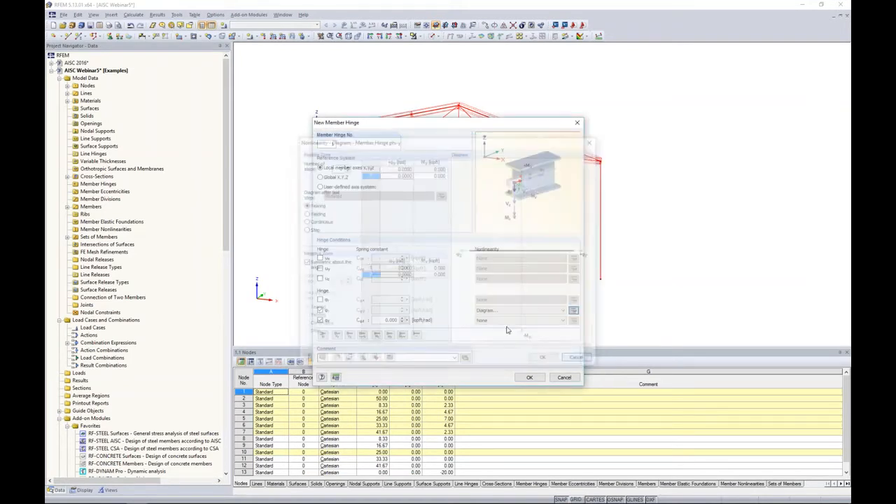
left_click(518, 310)
left_click(513, 319)
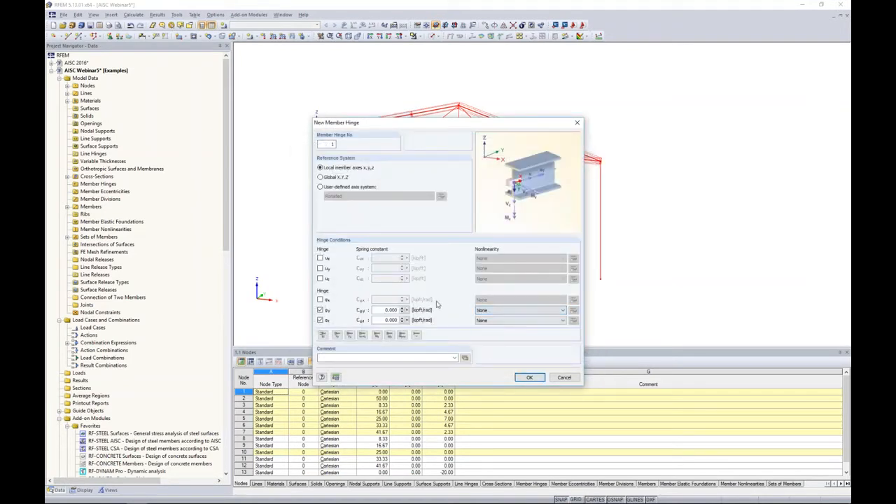
left_click(564, 377)
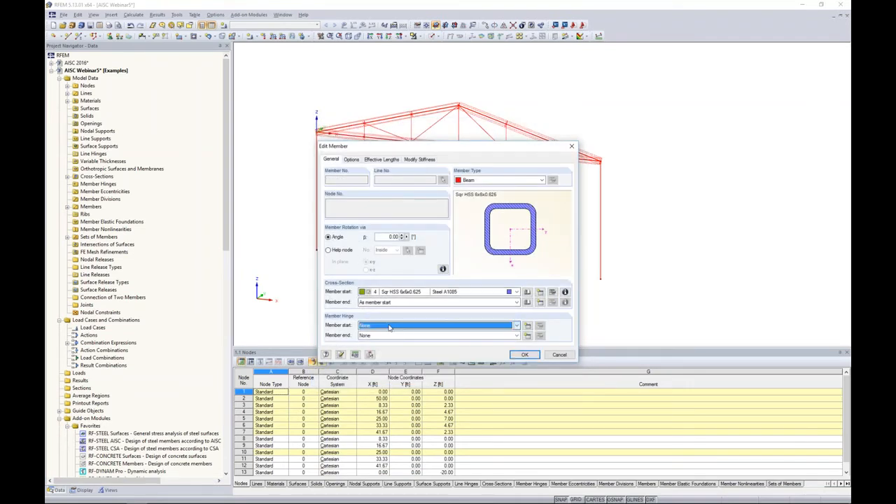
Create a member hinge releasing the phi-y and phi-z rotations and assign it to both the start and end of the template member
left_click(527, 325)
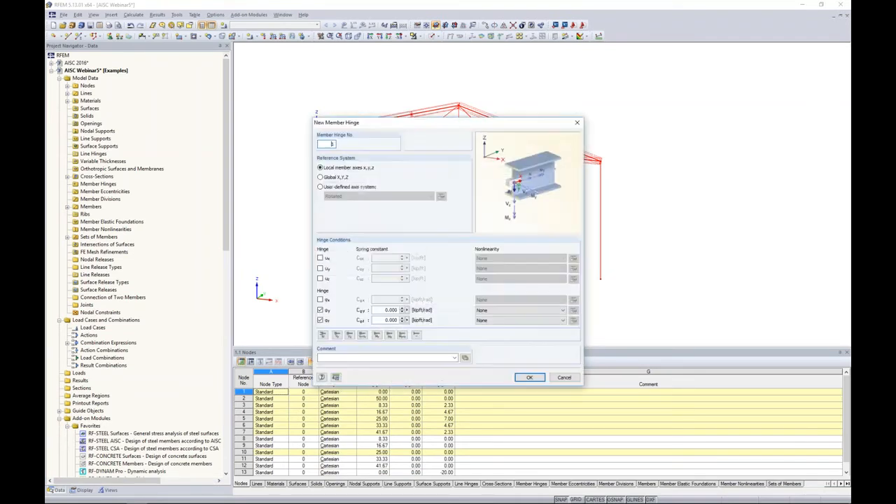
left_click(529, 377)
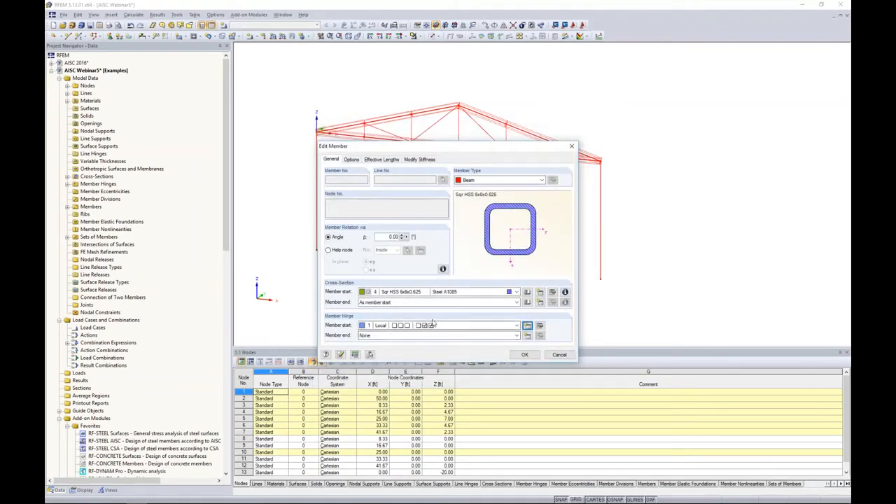
left_click(371, 335)
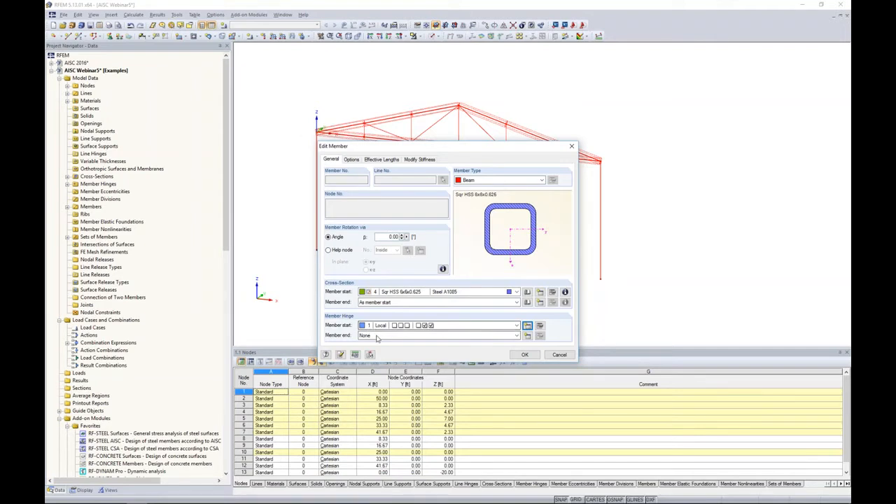
left_click(378, 343)
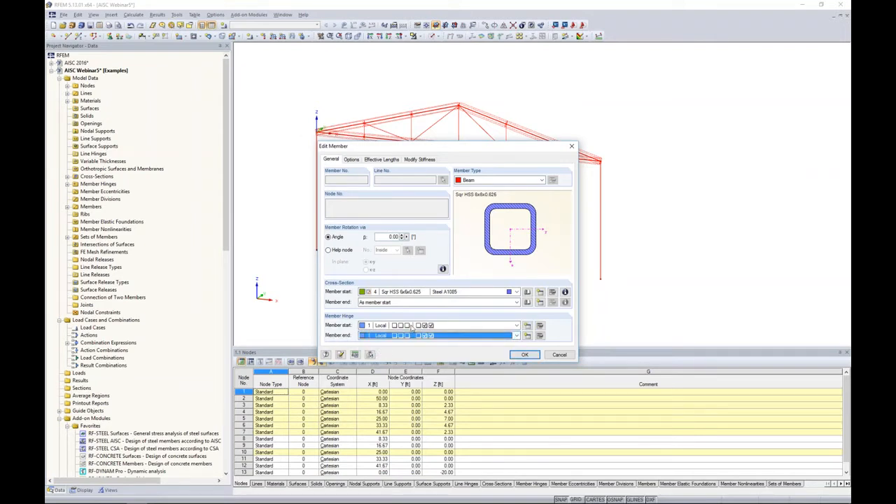
left_click(524, 354)
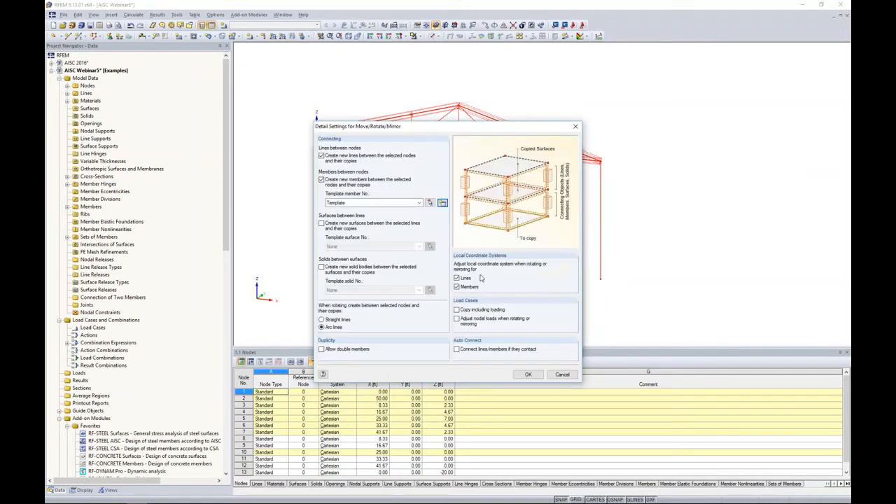
Accept the detail settings and generate the frame copies with connecting members between them
left_click(528, 374)
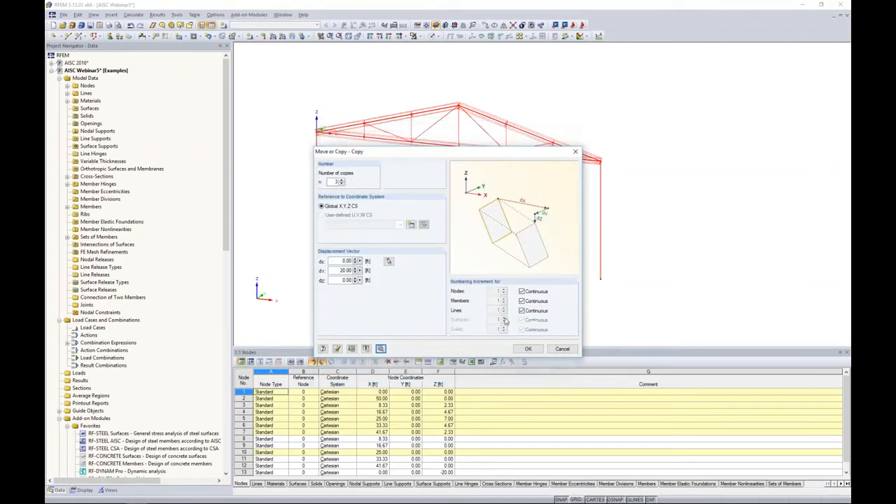
left_click(528, 349)
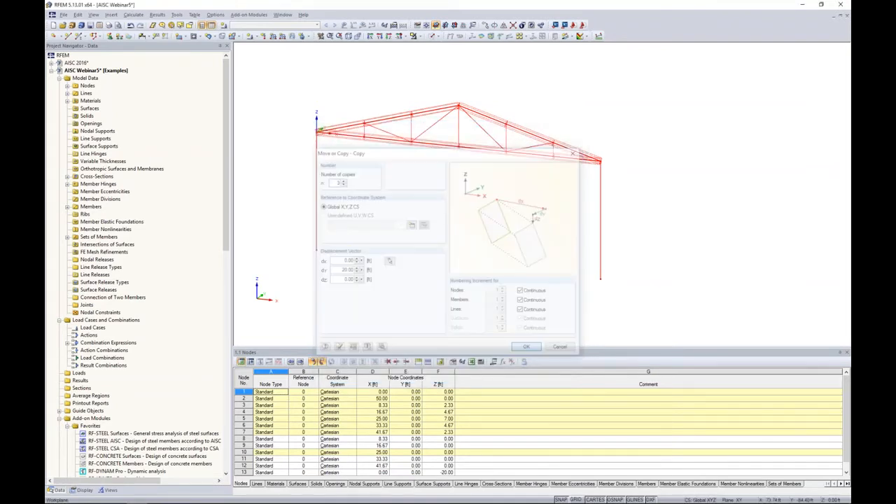
middle_click_drag(559, 231, 482, 248)
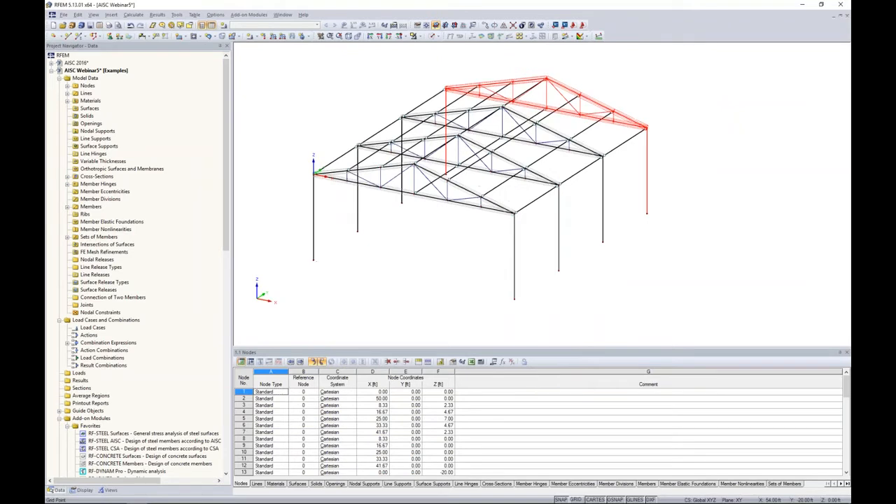
Display the model's members as transparent solid cross-sections and clear the selection
left_click(433, 36)
left_click(448, 56)
left_click(583, 222)
Inspect the copied frames and the hinged connecting members at the truss joints from several angles
middle_click_drag(623, 202, 455, 211, "ctrl")
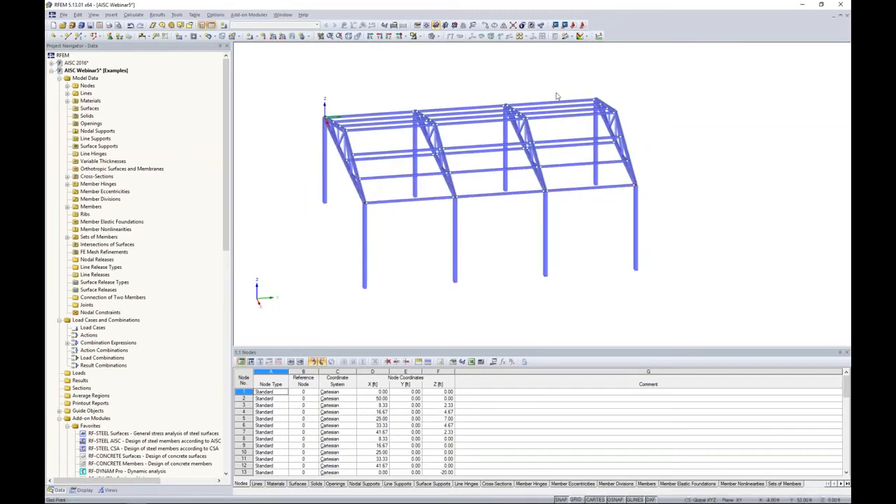
middle_click_drag(491, 243, 651, 247, "ctrl")
middle_click_drag(524, 204, 536, 217)
scroll(432, 245, "up", 5)
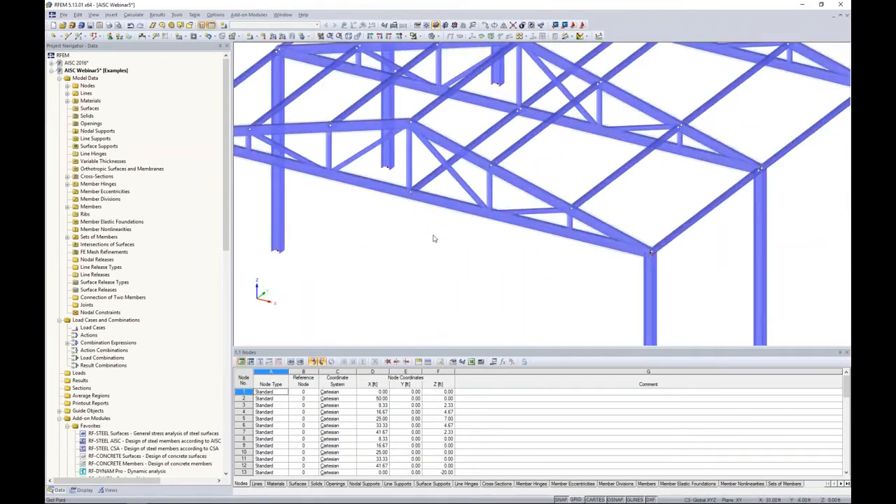
middle_click_drag(470, 234, 582, 184, "ctrl")
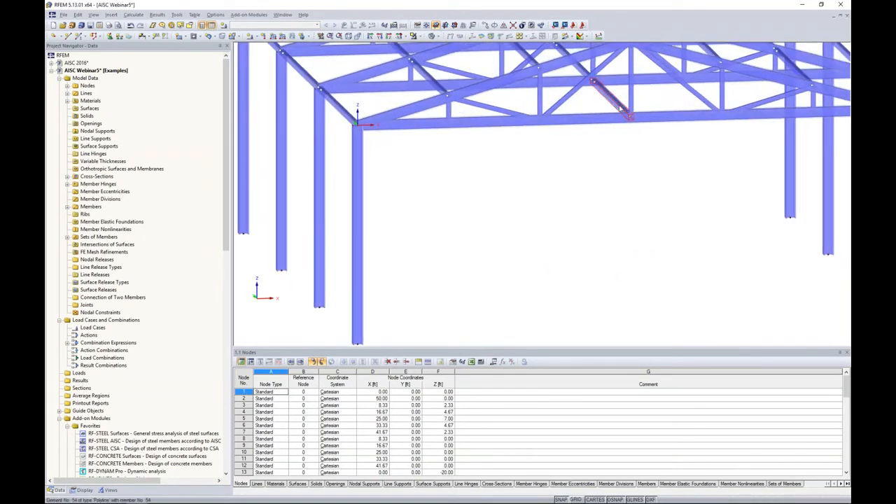
middle_click_drag(610, 112, 564, 209, "ctrl")
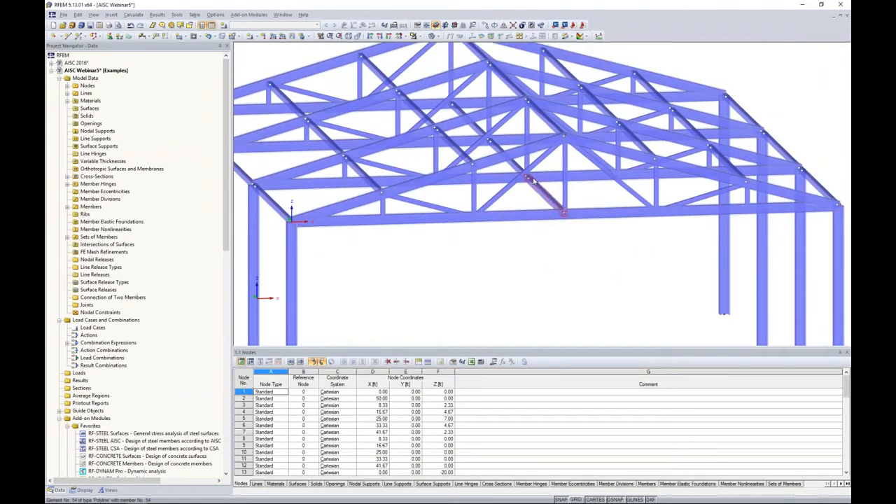
scroll(577, 219, "down", 3)
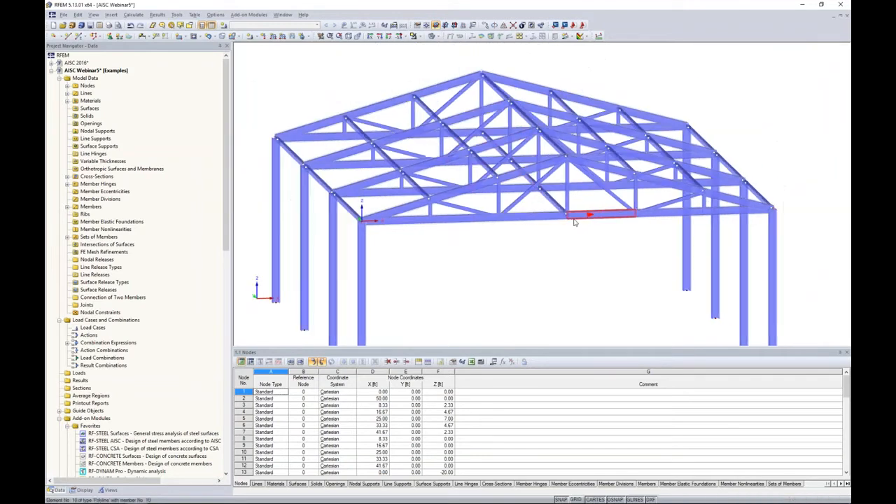
middle_click_drag(576, 219, 452, 225, "ctrl")
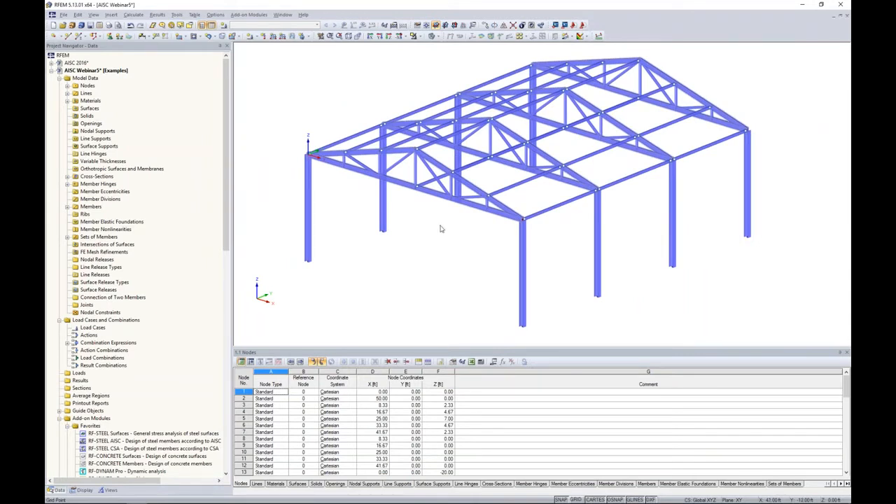
Start a new nodal support and select the Rigid support type
left_click(111, 37)
left_click(438, 192)
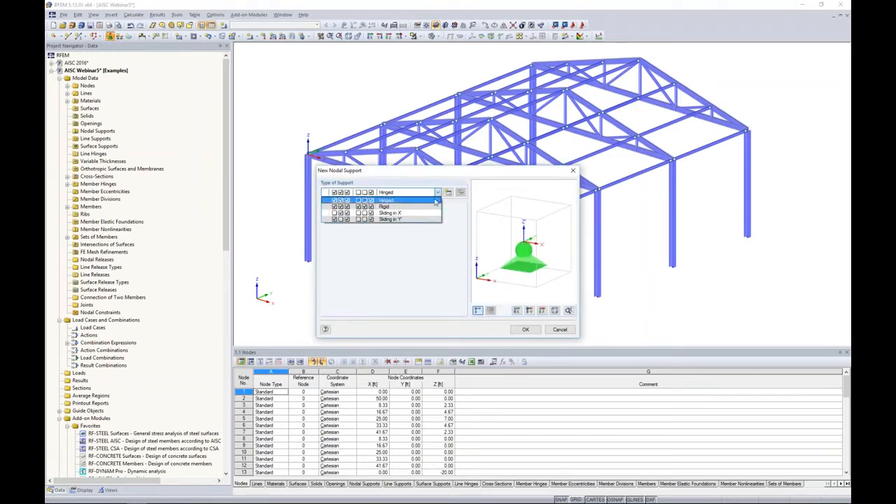
left_click(408, 207)
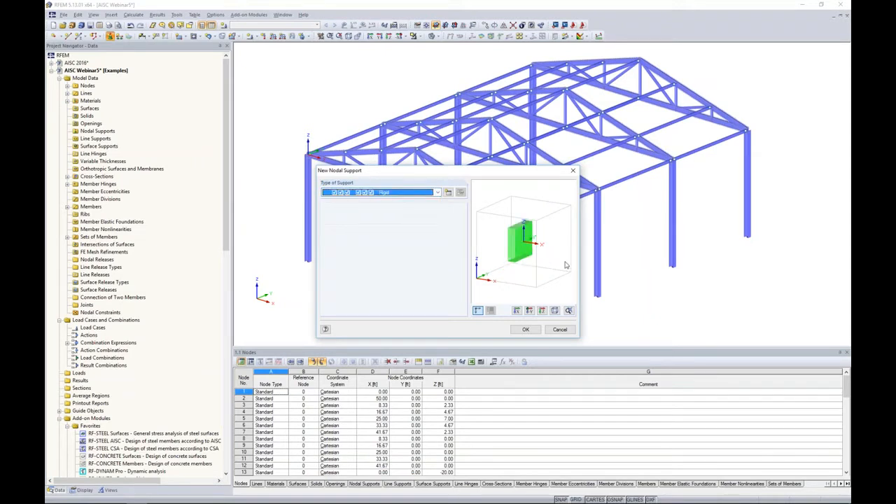
Examine the predefined support types and the nonlinearity options for u-X in a custom nodal support without creating it
left_click(438, 193)
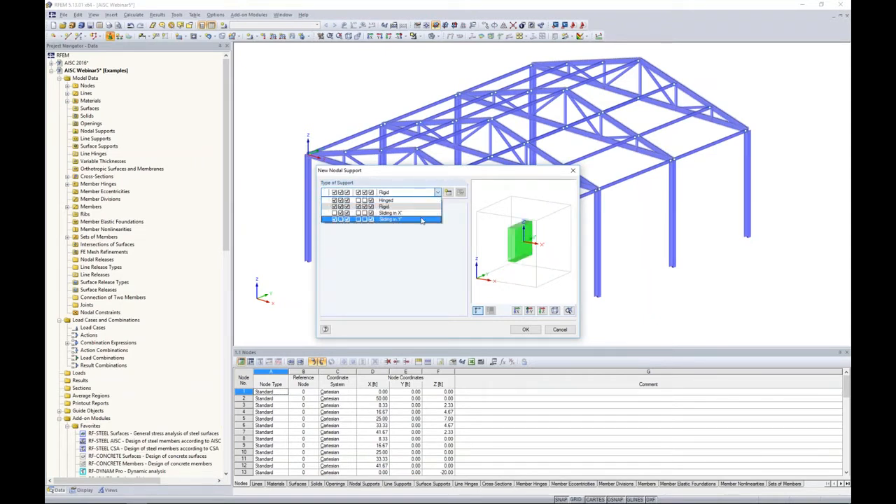
left_click(439, 226)
left_click(448, 193)
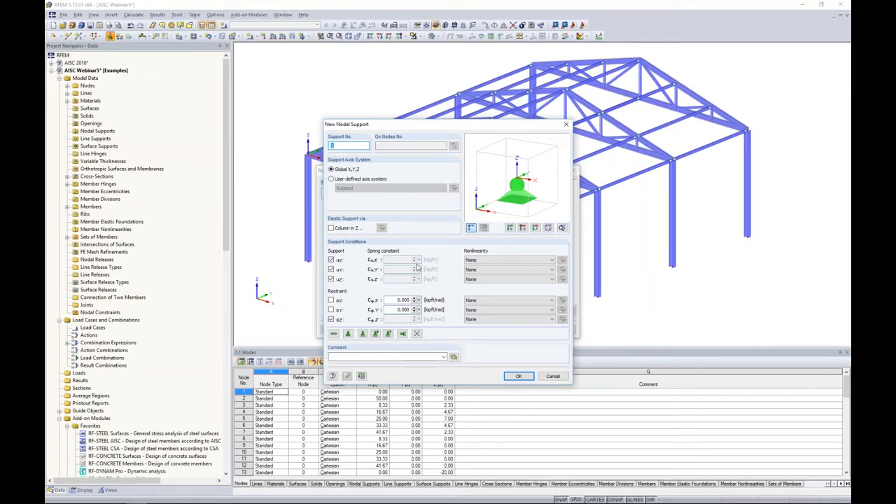
left_click(479, 260)
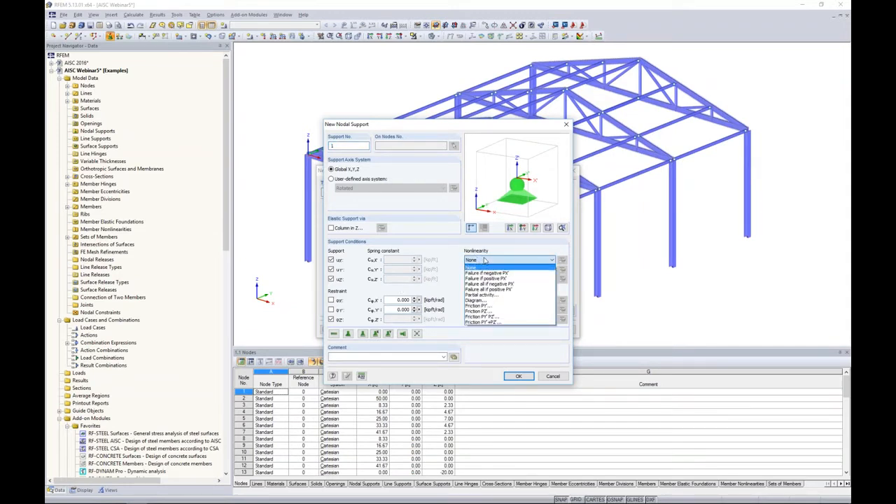
left_click(453, 257)
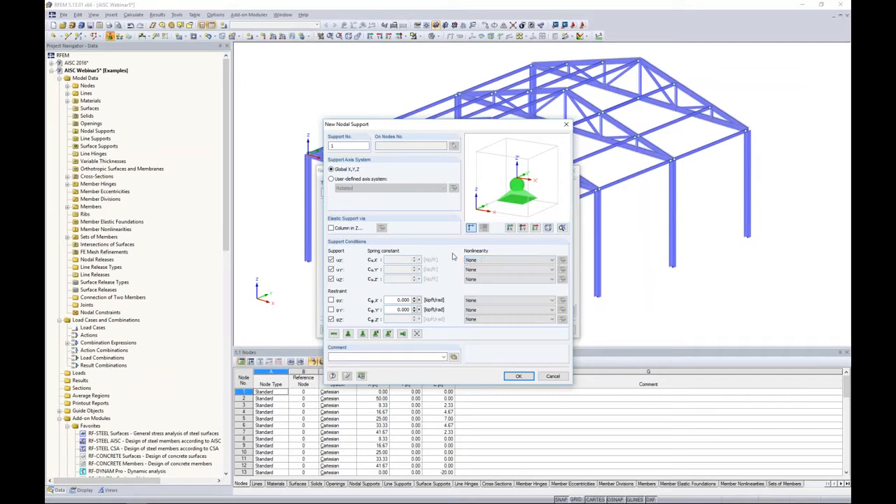
left_click(554, 376)
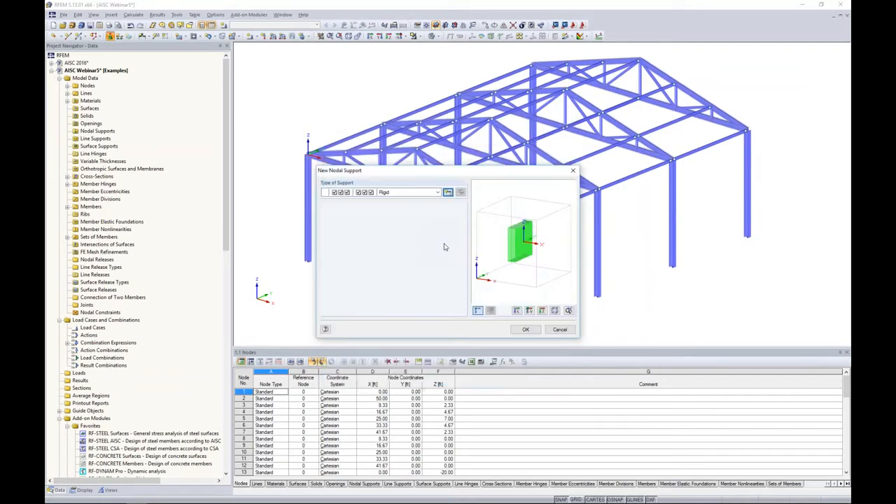
Apply Rigid nodal supports to the base nodes of all the columns
left_click(426, 193)
left_click(417, 207)
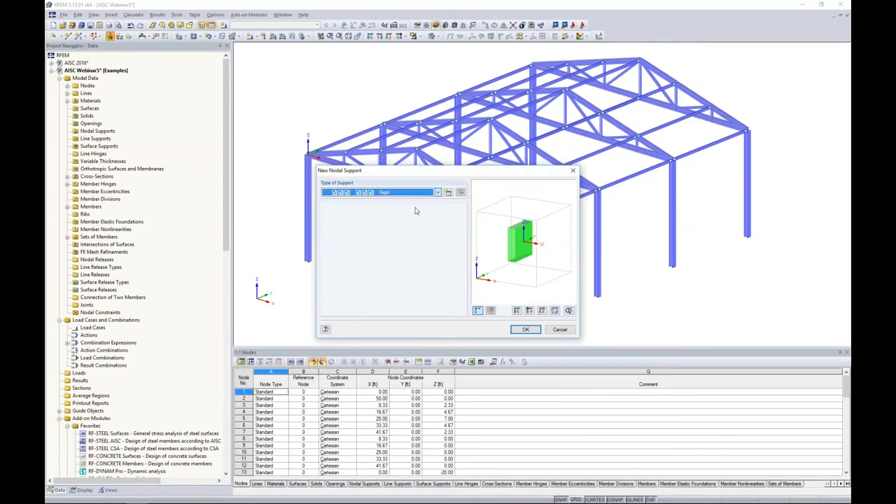
left_click(525, 329)
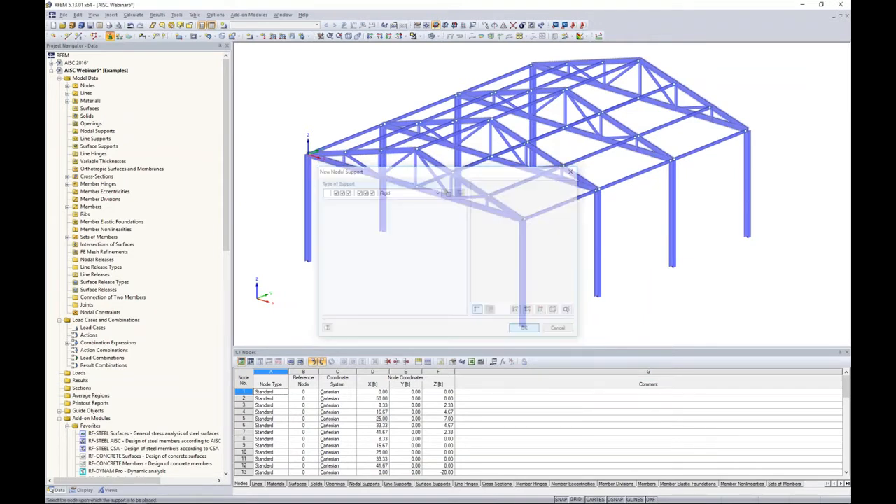
middle_click_drag(595, 238, 700, 182, "ctrl")
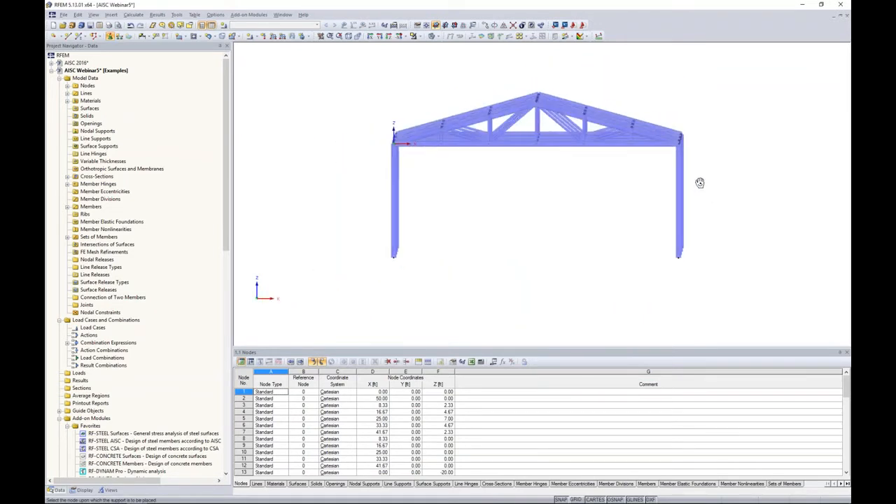
left_click_drag(342, 217, 697, 303)
middle_click_drag(750, 304, 725, 301, "ctrl")
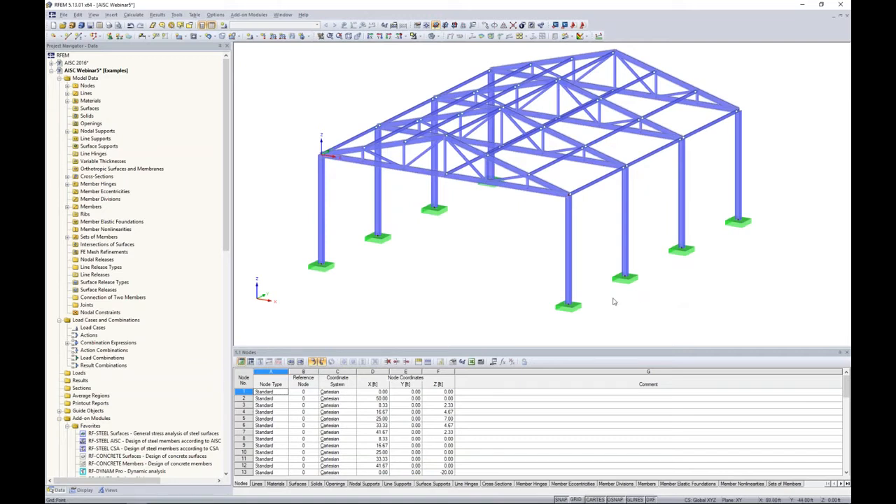
Decrease the displayed size of the nodal support symbols and save the model
right_click(575, 309)
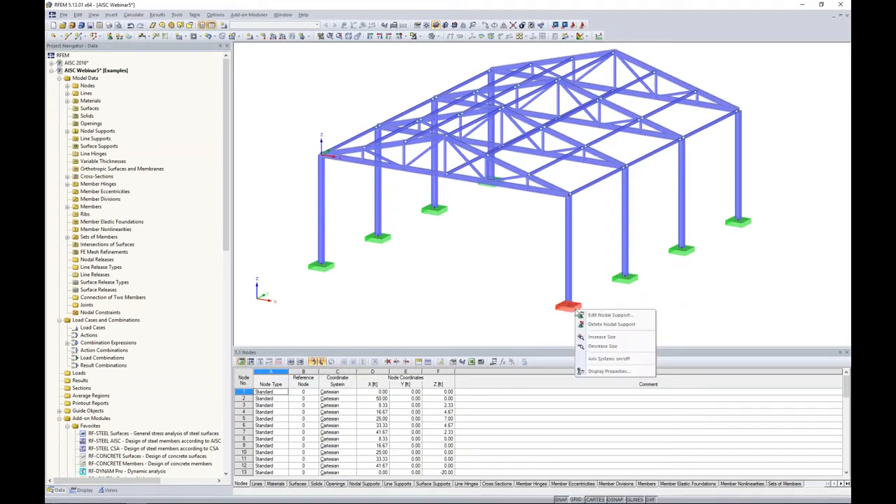
left_click(600, 345)
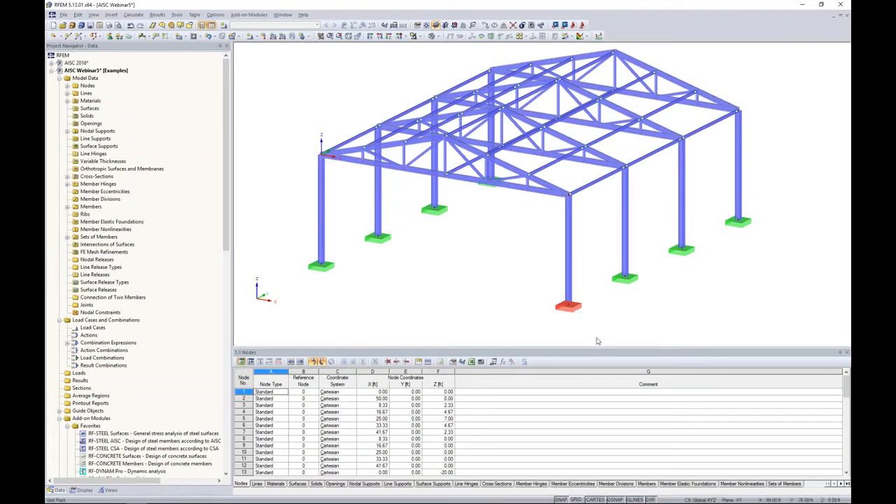
middle_click_drag(602, 330, 579, 306)
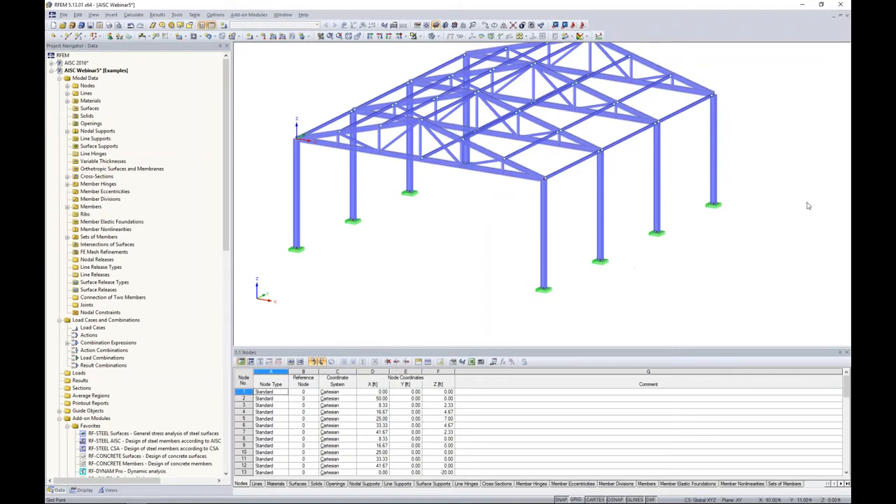
scroll(773, 208, "down", 1)
middle_click_drag(773, 208, 738, 238)
left_click(90, 25)
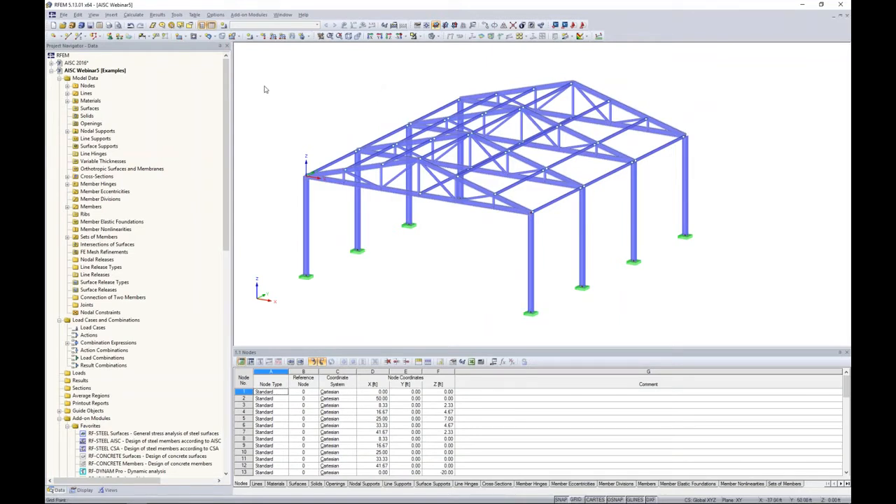
Set the description of load case LC1 to Dead, keeping the ASCE 7-16 action category Dead
left_click(224, 25)
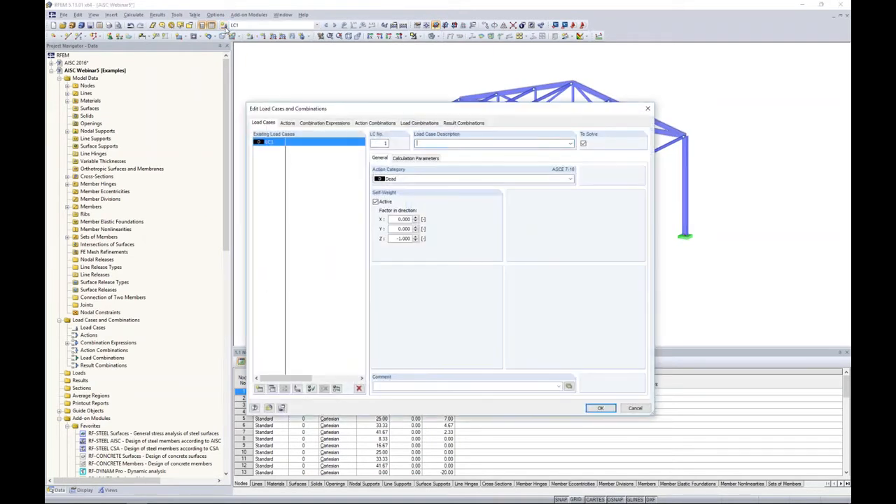
left_click(454, 144)
type("Dead")
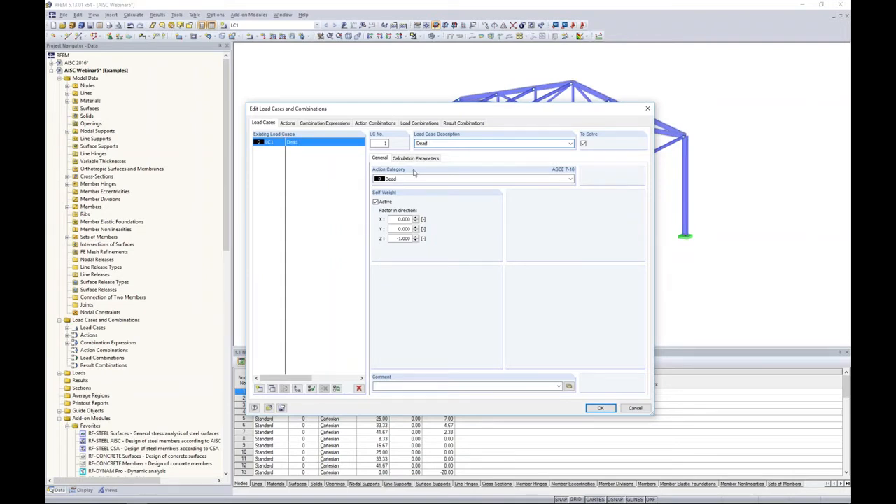
left_click(414, 180)
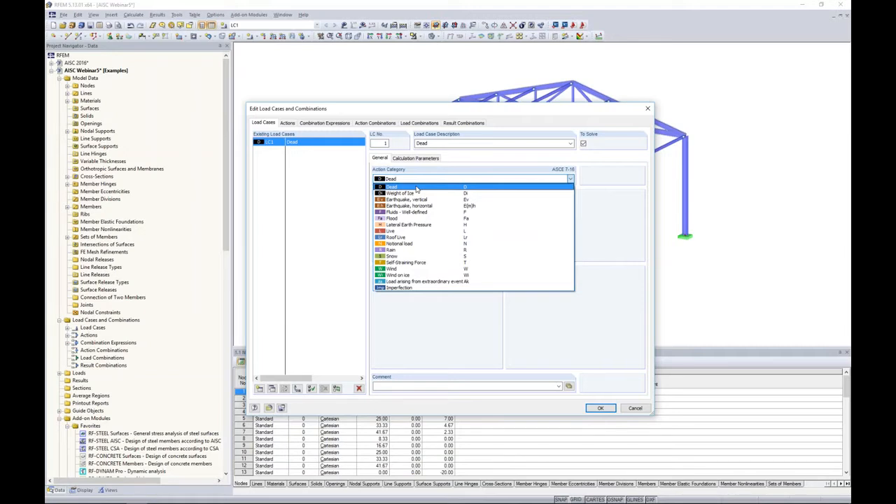
left_click(353, 203)
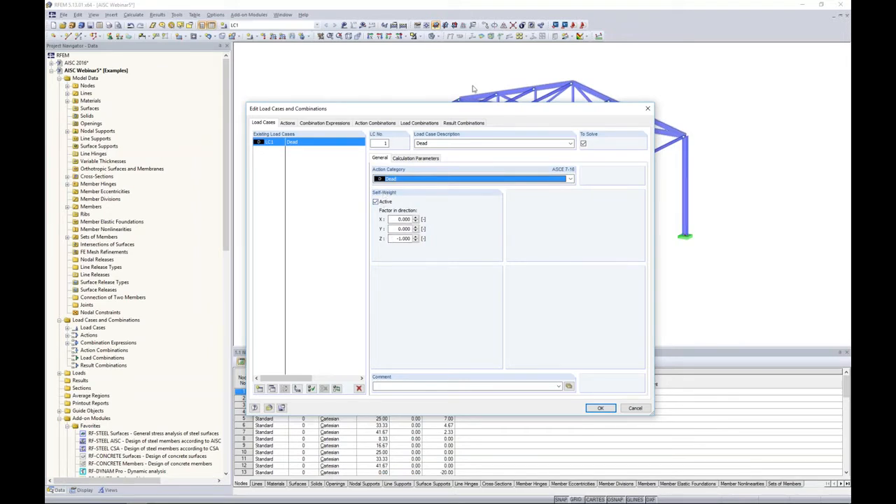
Add a load case LC2 described as Live and assign it the ASCE 7-16 action category Live
left_click_drag(471, 108, 509, 87)
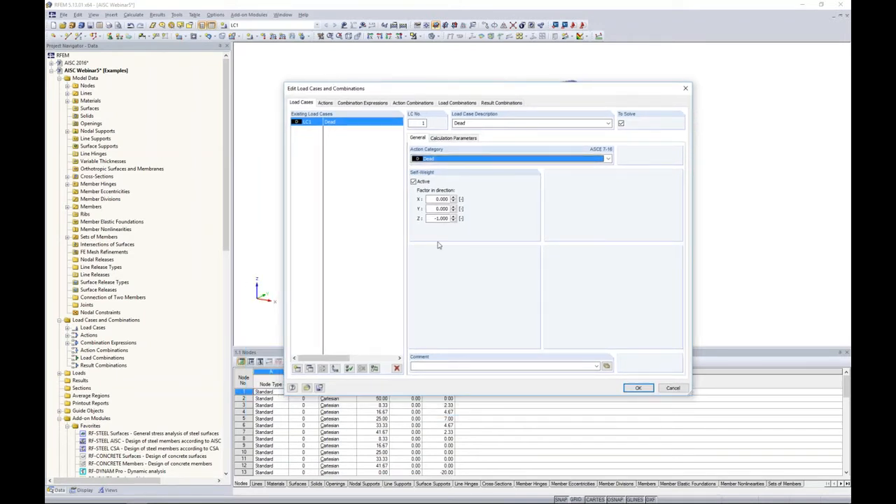
left_click(297, 368)
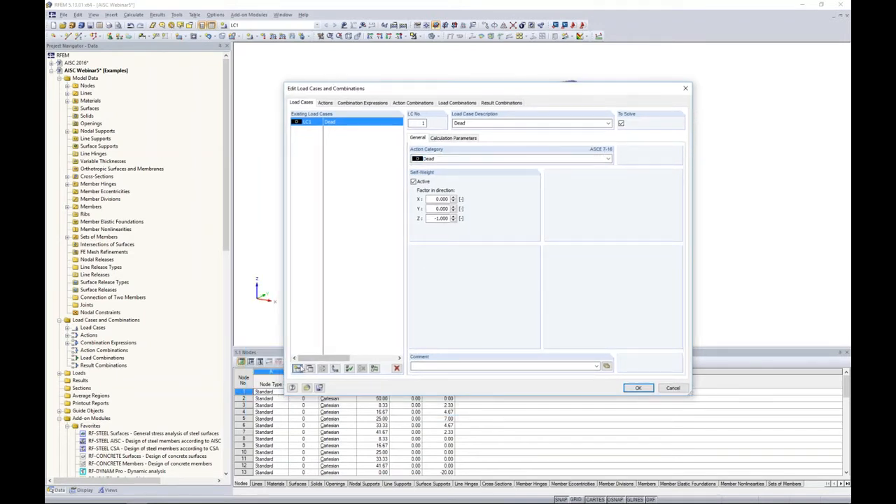
type("Live")
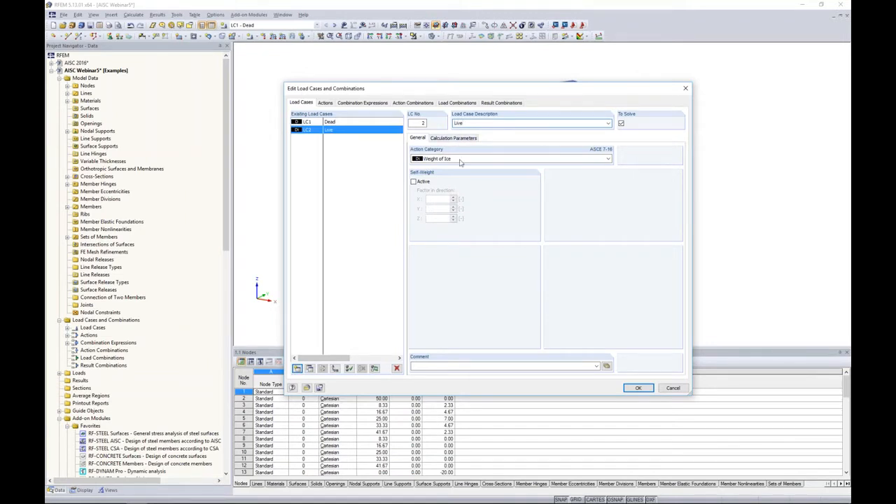
left_click(460, 162)
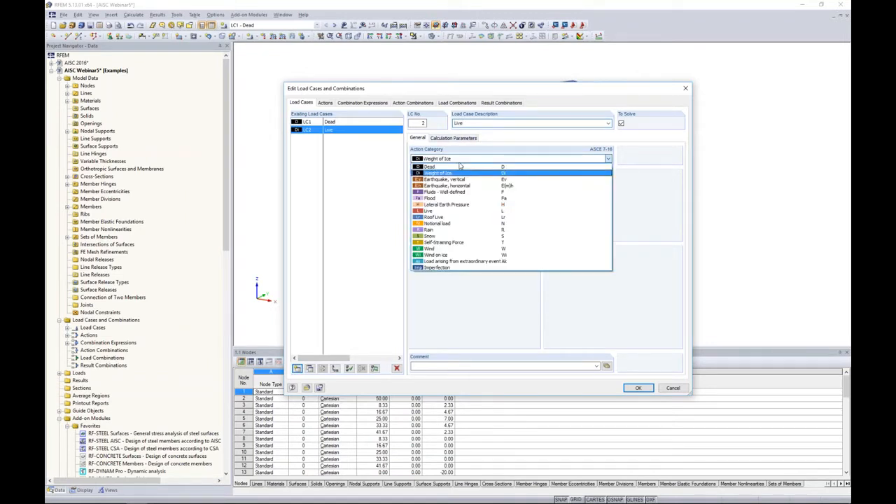
left_click(441, 215)
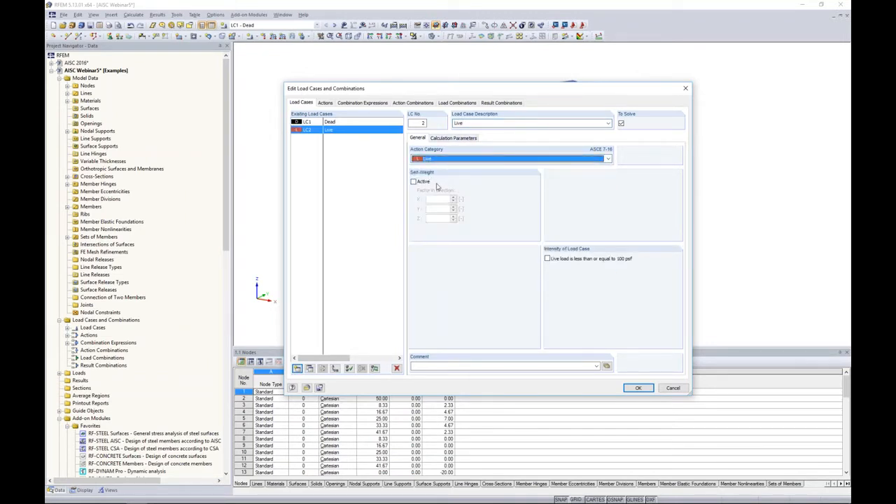
Add load case LC3 described as Wind 1 with action category Wind, and copy it to create LC4 described as Wind 2
left_click(297, 368)
type("Wind 1")
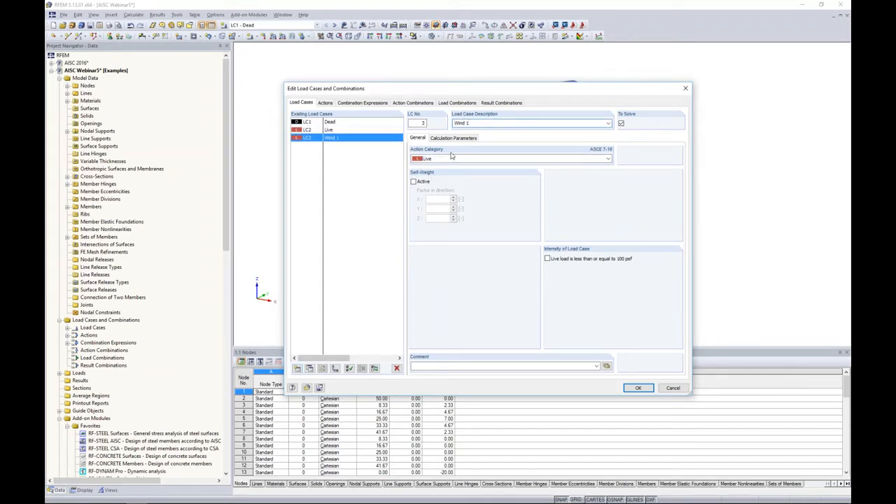
left_click(451, 157)
left_click(448, 246)
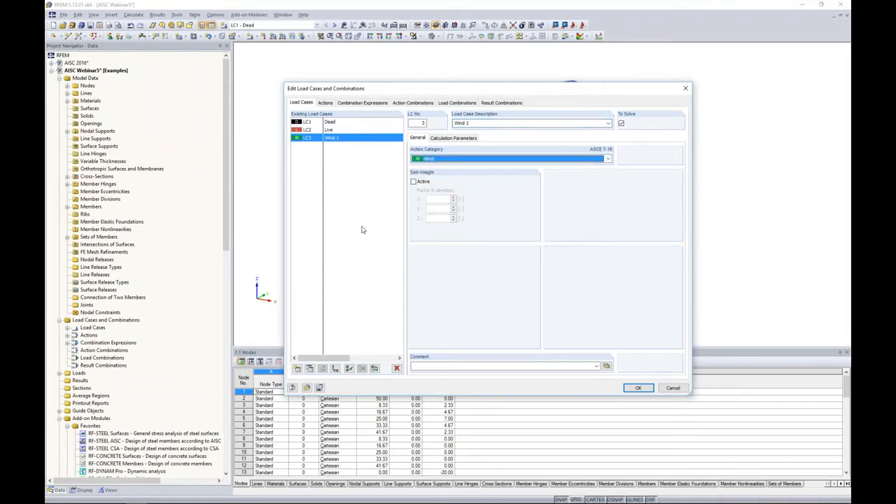
left_click(310, 369)
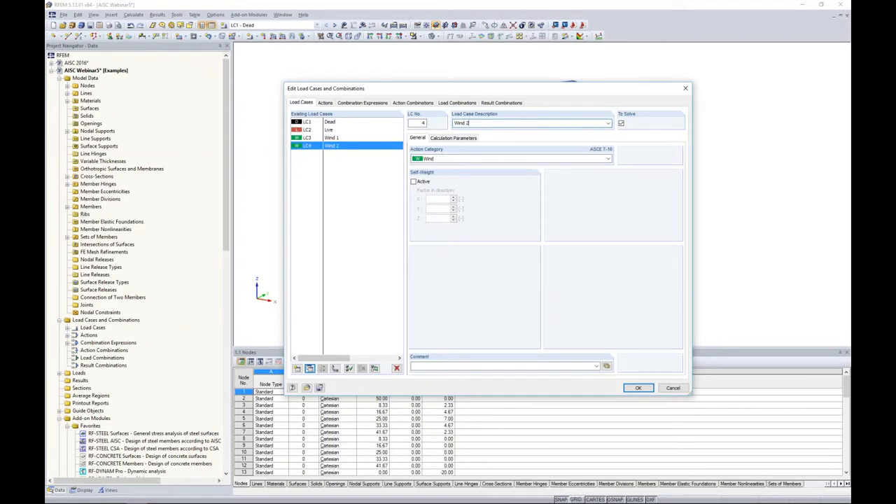
Examine the LRFD and ASD combination expressions, including the ASCE 7-16 equations behind the Section 2.4 (ASD) design situation
left_click(362, 102)
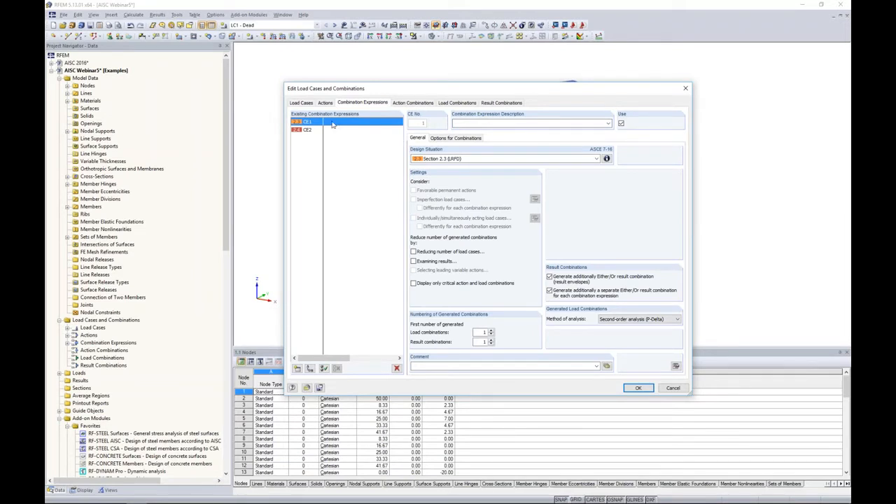
left_click(317, 130)
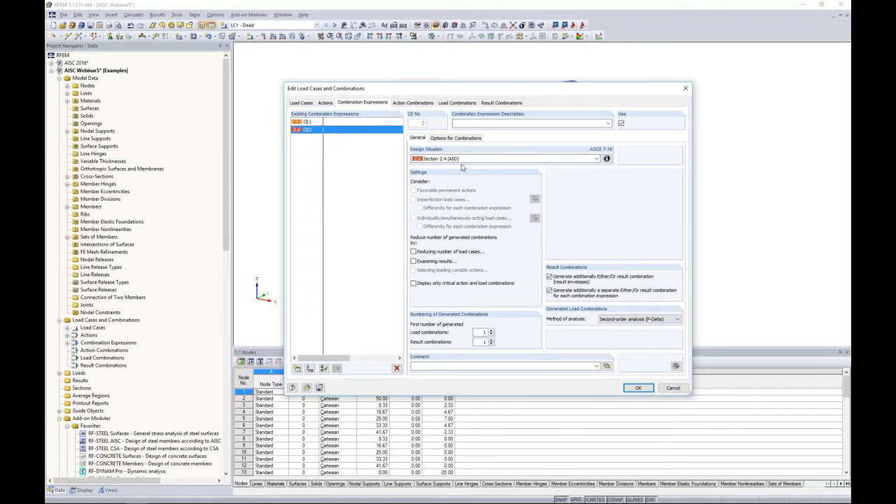
left_click(606, 159)
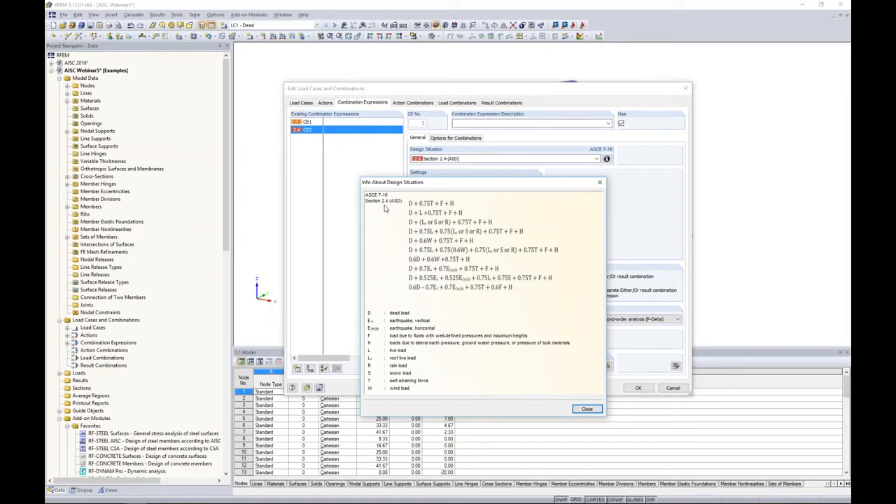
left_click(599, 412)
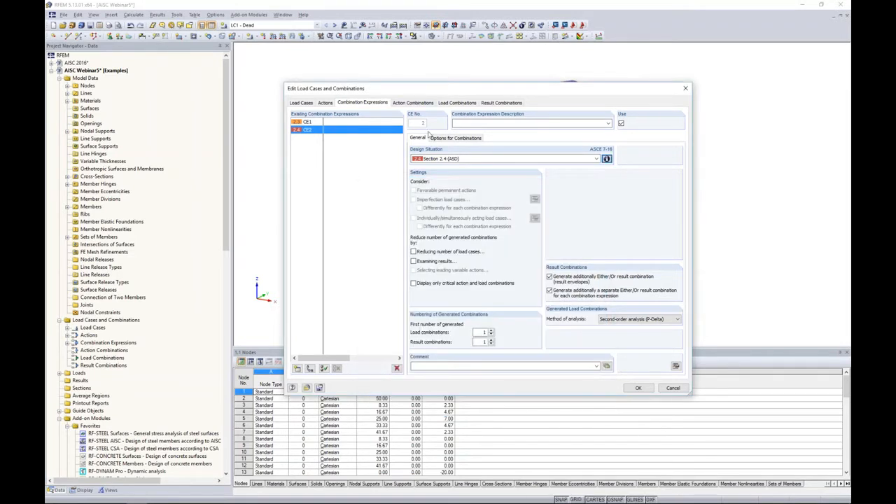
Generate the load and result combinations, review the contents of RC1 and RC2, and accept the load case definitions
left_click(451, 104)
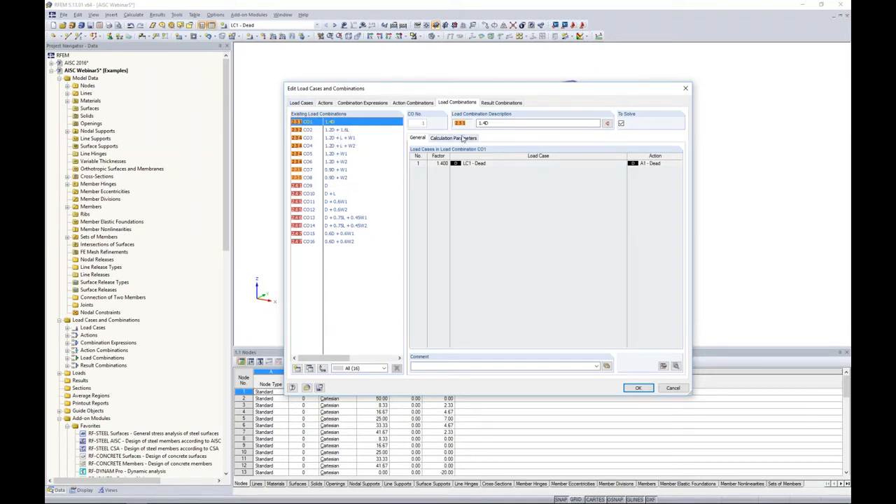
left_click(502, 102)
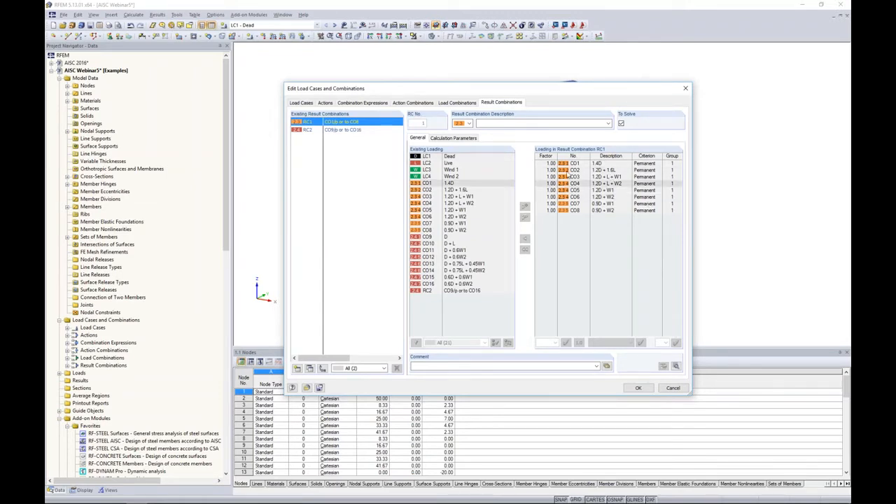
left_click(350, 131)
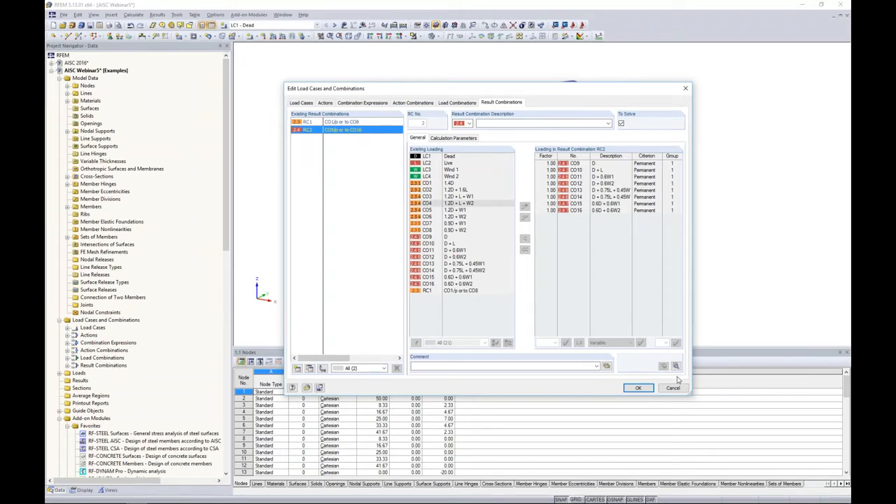
left_click(643, 390)
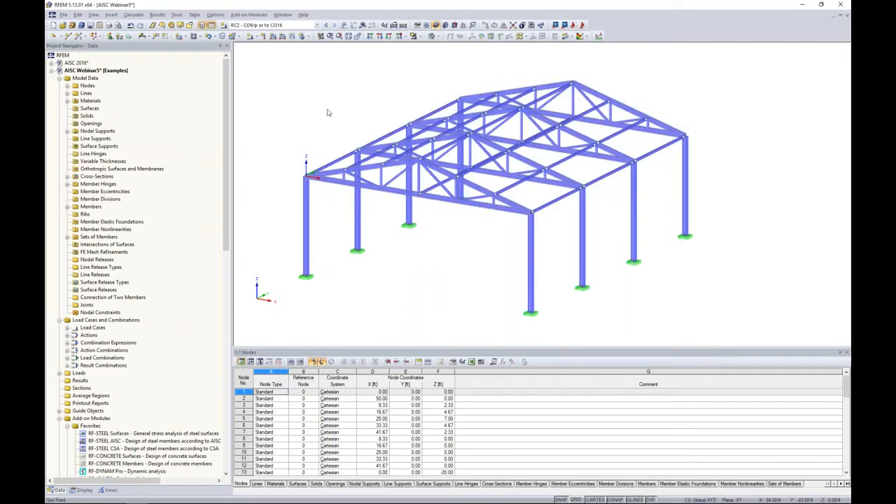
Make LC2 - Live the current load case, passing through LC1 - Dead
left_click(283, 26)
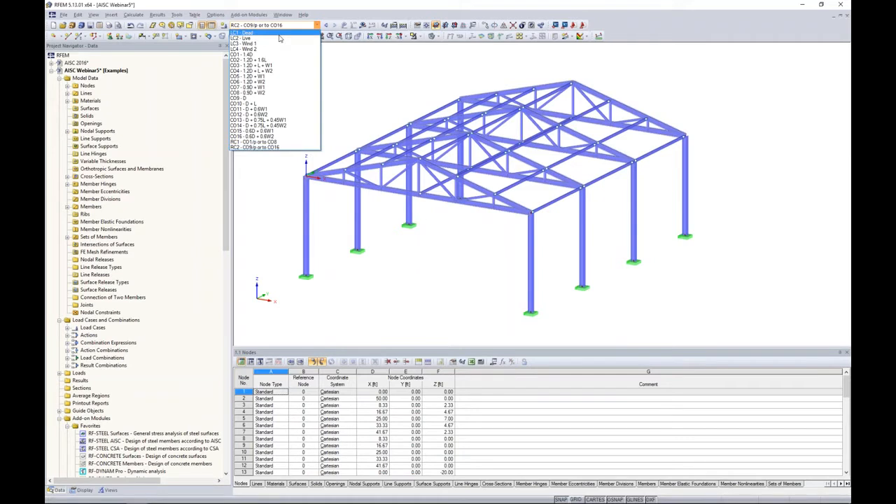
left_click(278, 32)
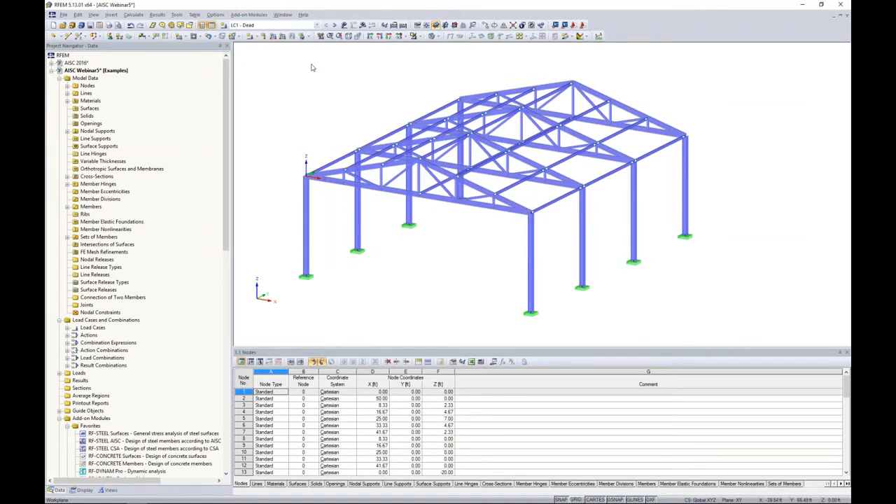
left_click(335, 25)
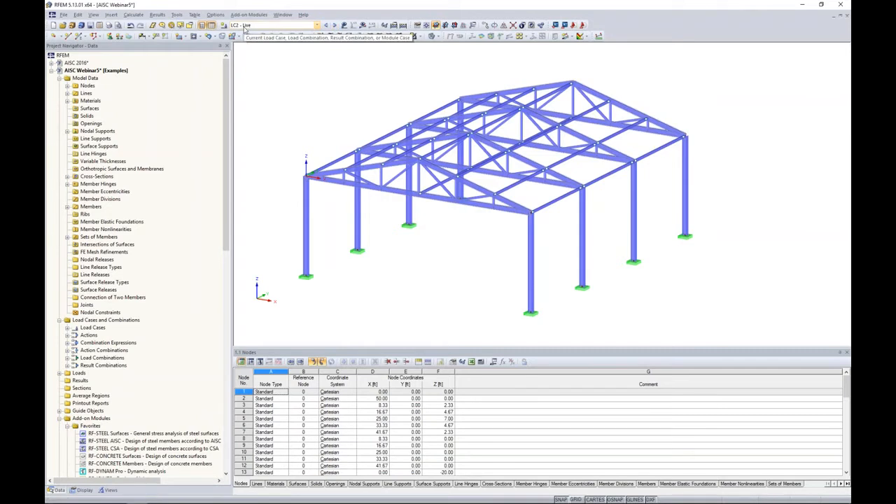
Start generating member loads from area loads via planes, using the global true-area direction ZL and a uniform magnitude of -0.050 ksf
left_click(179, 15)
mouse_move(207, 203)
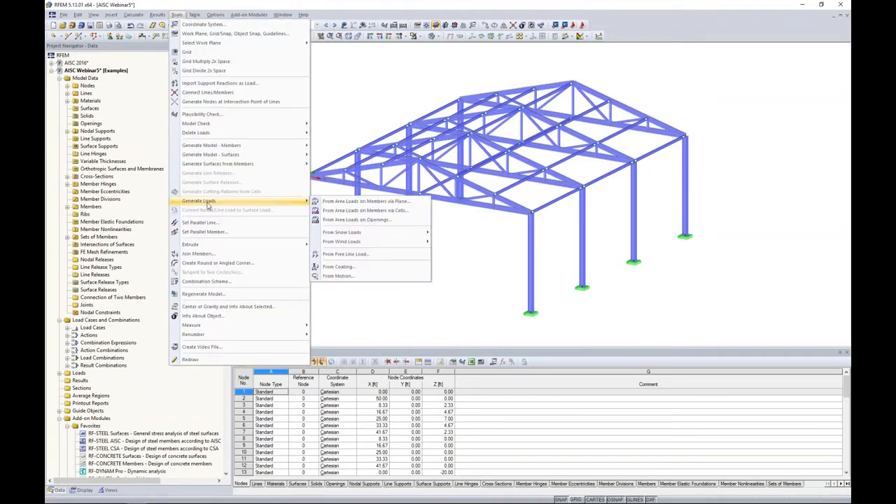
left_click(343, 202)
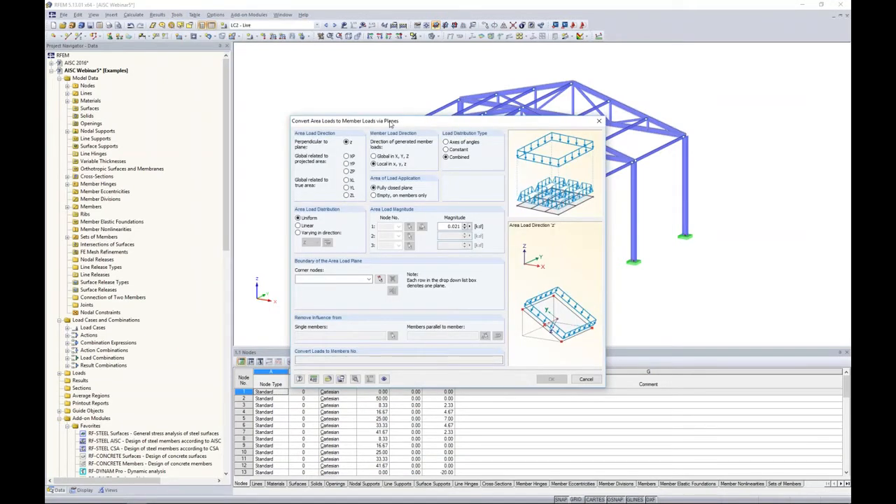
left_click_drag(390, 122, 395, 107)
left_click(352, 178)
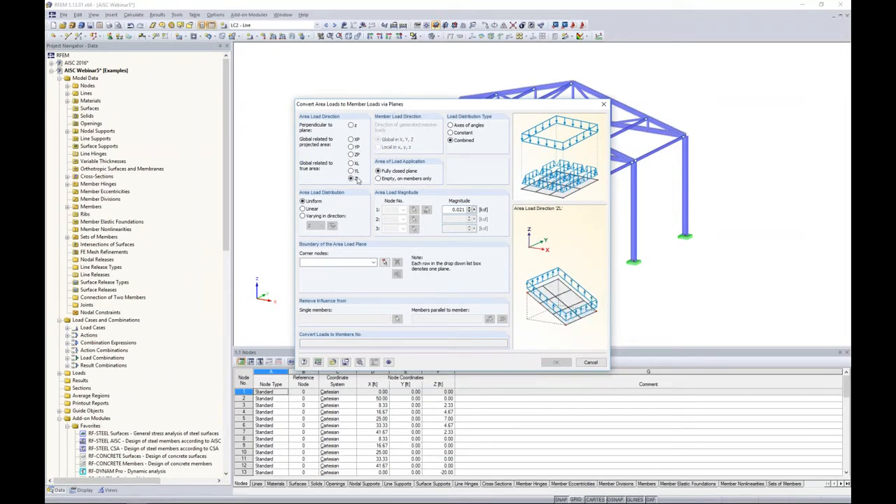
left_click_drag(449, 210, 483, 210)
key("Delete")
Define the first load plane by the corner nodes of the roof slope that starts at the model origin
left_click(384, 261)
middle_click_drag(420, 178, 385, 184, "ctrl")
left_click(300, 176)
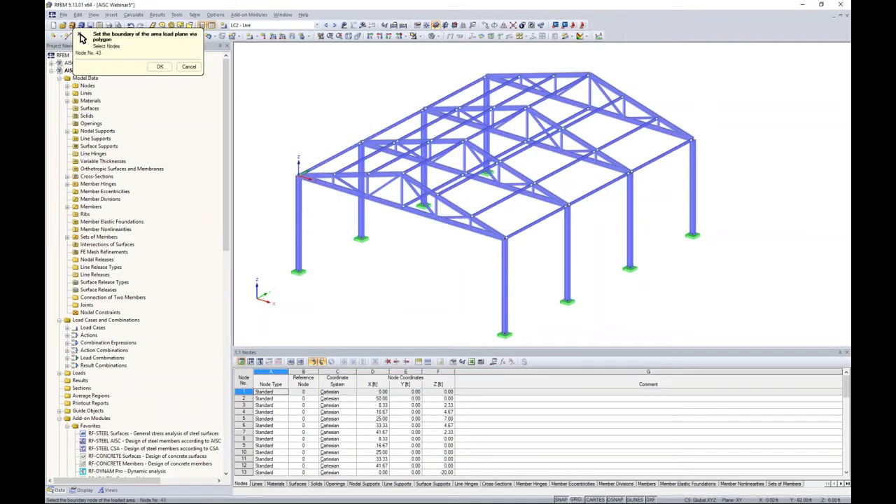
left_click(489, 73)
left_click(590, 73)
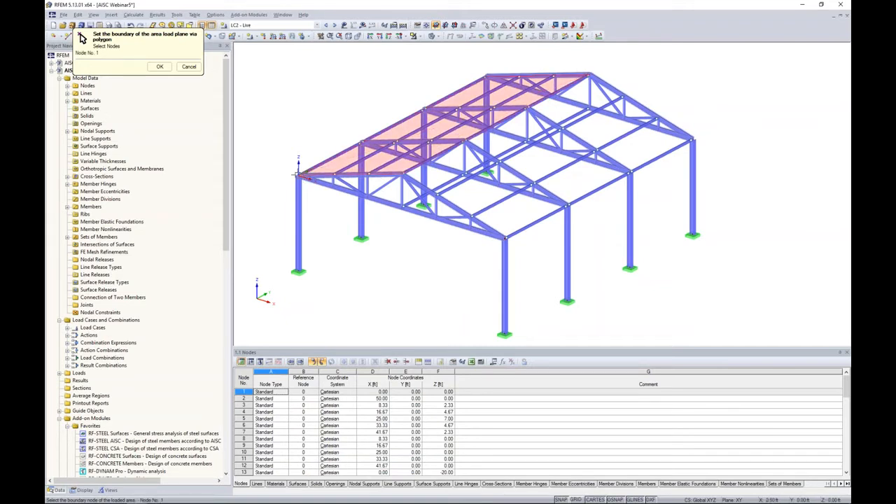
left_click(300, 176)
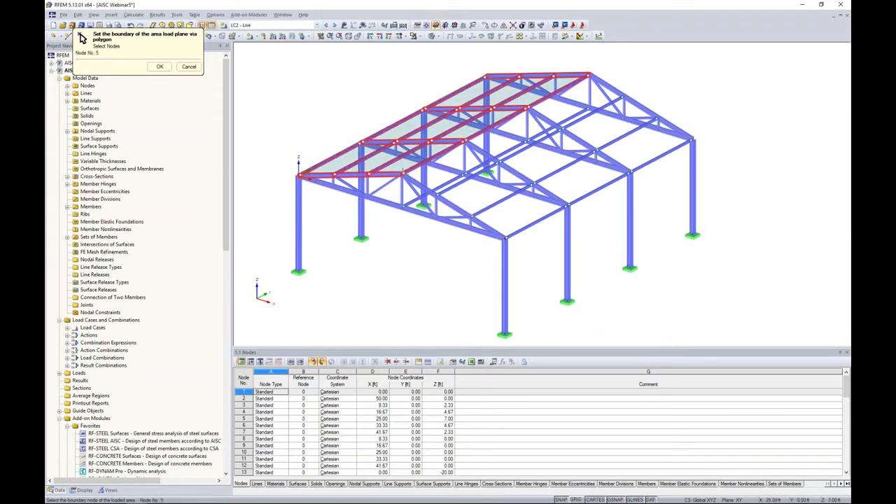
Define the second load plane by the corner nodes 5, 47, 44 and 2 of the opposite roof slope and confirm the boundary selection
left_click(693, 139)
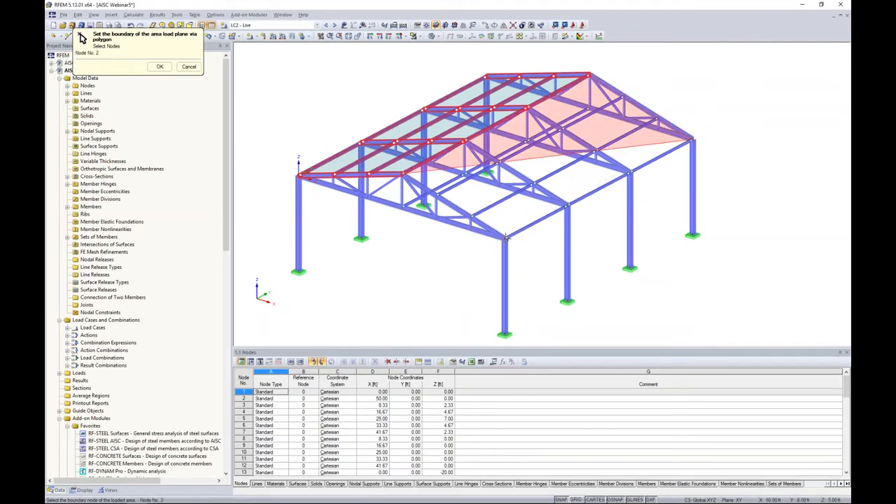
left_click(506, 237)
left_click(403, 174)
middle_click_drag(402, 239, 441, 228, "ctrl")
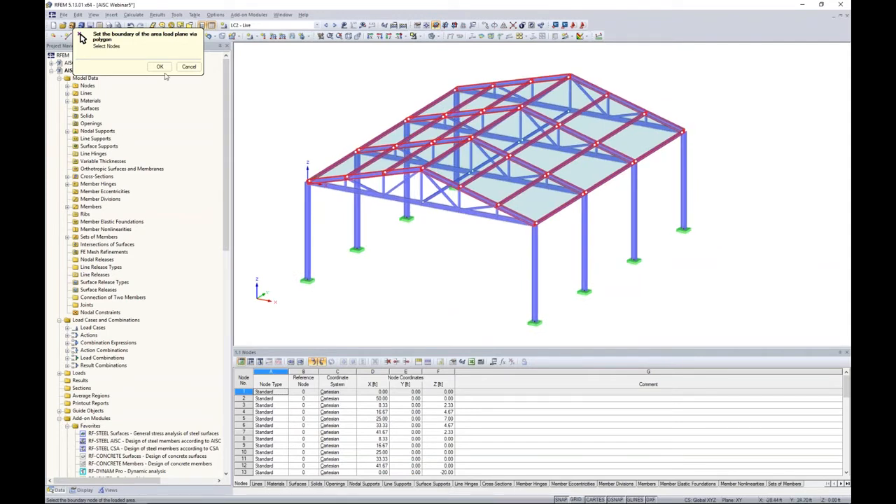
left_click(160, 67)
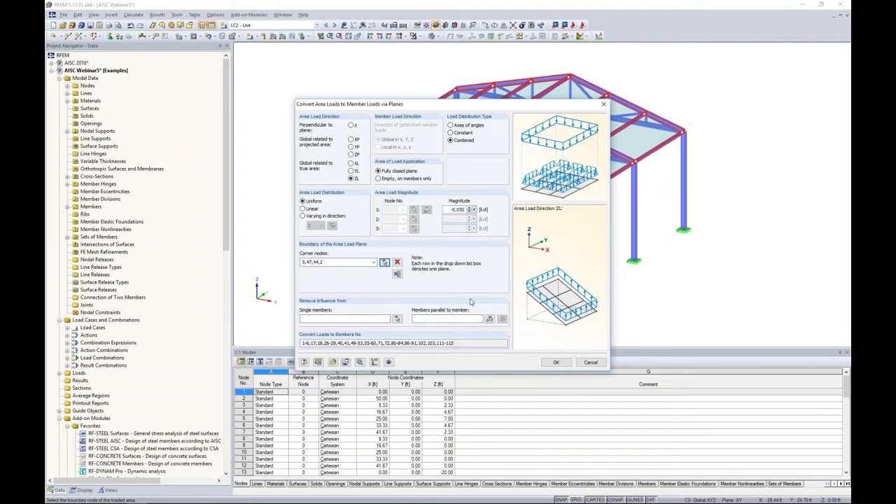
Remove the load influence from all members parallel to the connecting members between the trusses, and generate the roof live load
left_click(489, 318)
middle_click_drag(588, 249, 552, 249, "ctrl")
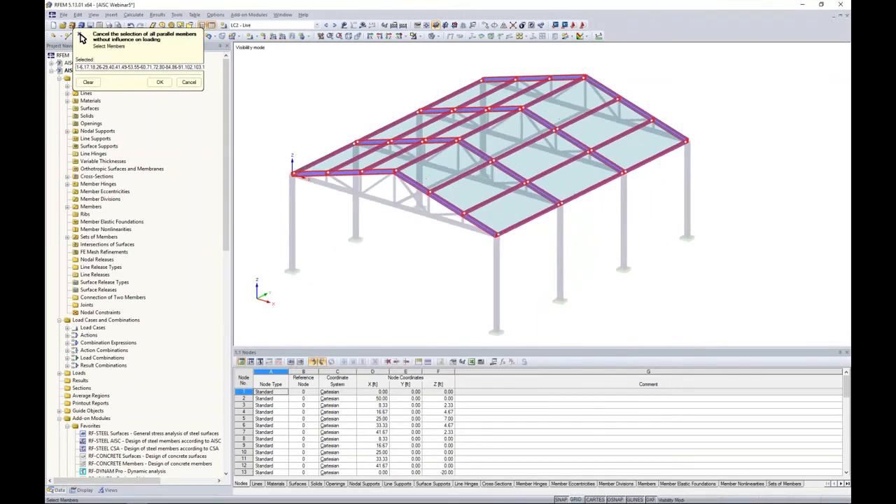
left_click(532, 219)
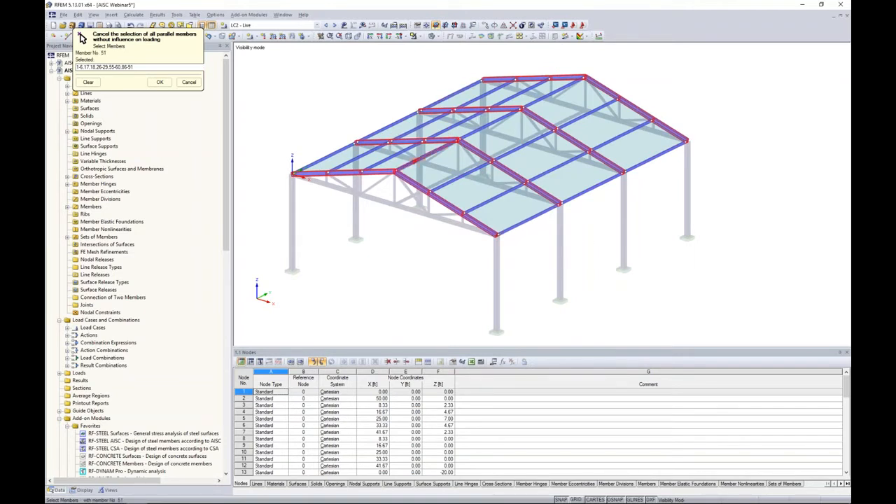
left_click(160, 82)
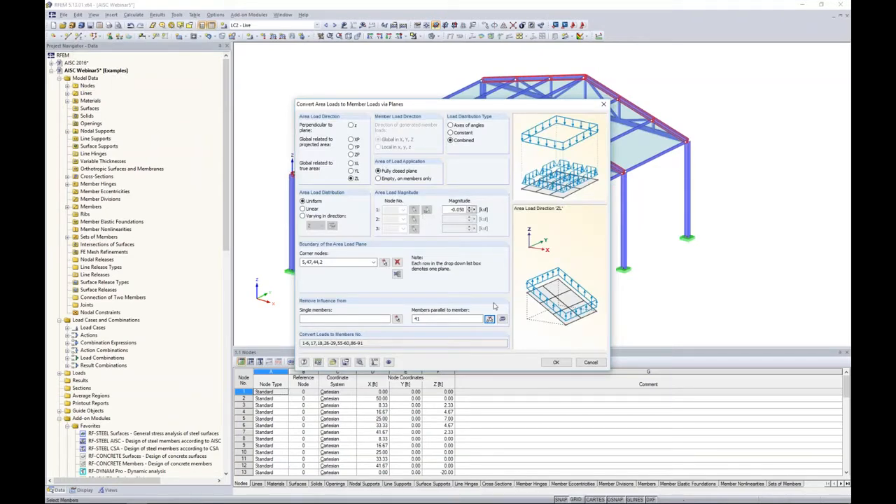
left_click(556, 362)
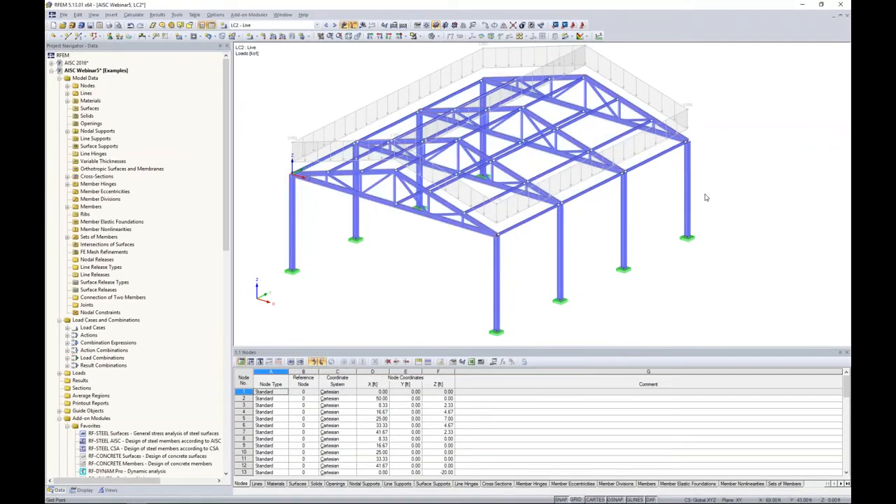
Display the generated roof load separately as the individual member loads on the trusses
middle_click_drag(706, 197, 723, 200, "ctrl")
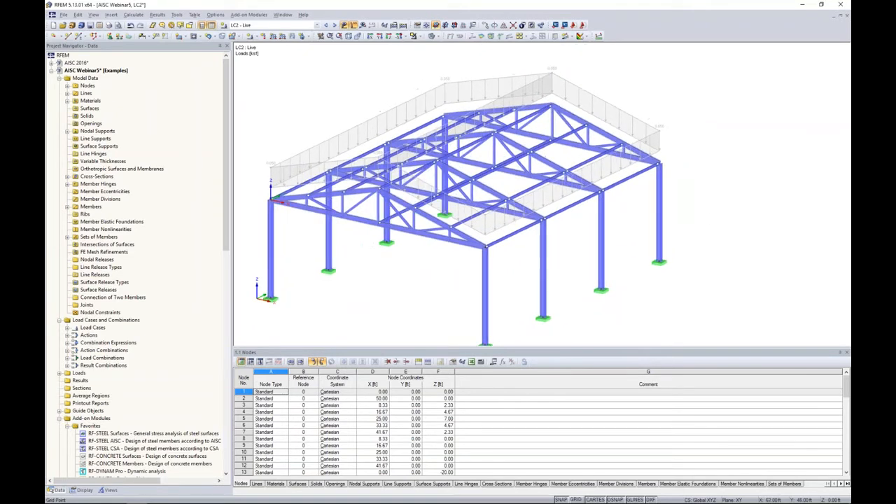
right_click(659, 144)
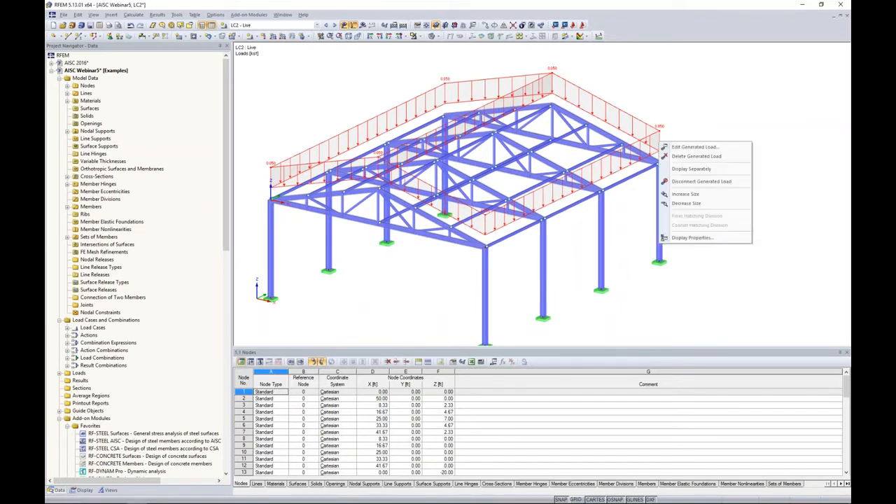
left_click(673, 171)
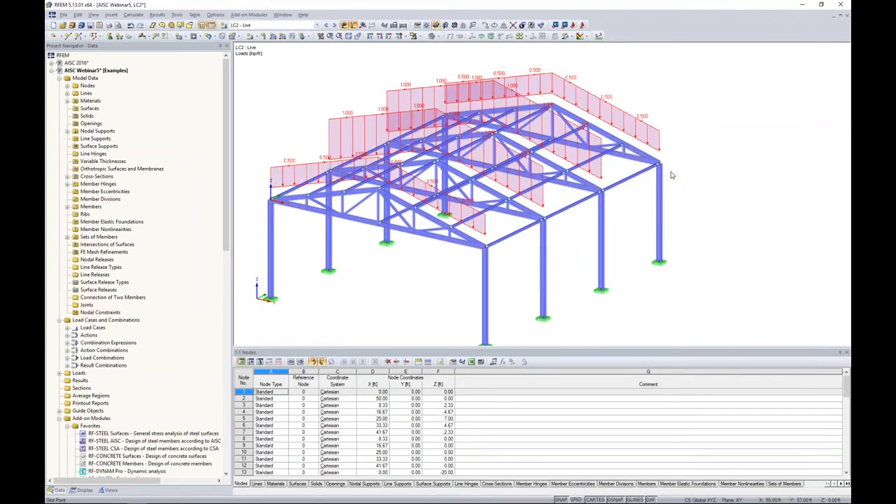
Activate load case LC3 - Wind 1 and start generating wind loads on vertical walls with roof according to ASCE/SEI 7-16
middle_click_drag(704, 191, 564, 225, "ctrl")
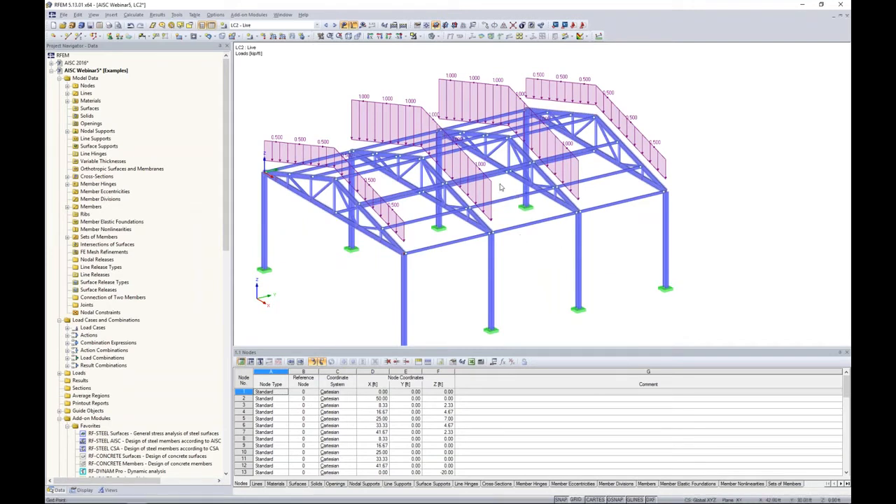
middle_click_drag(570, 252, 585, 235)
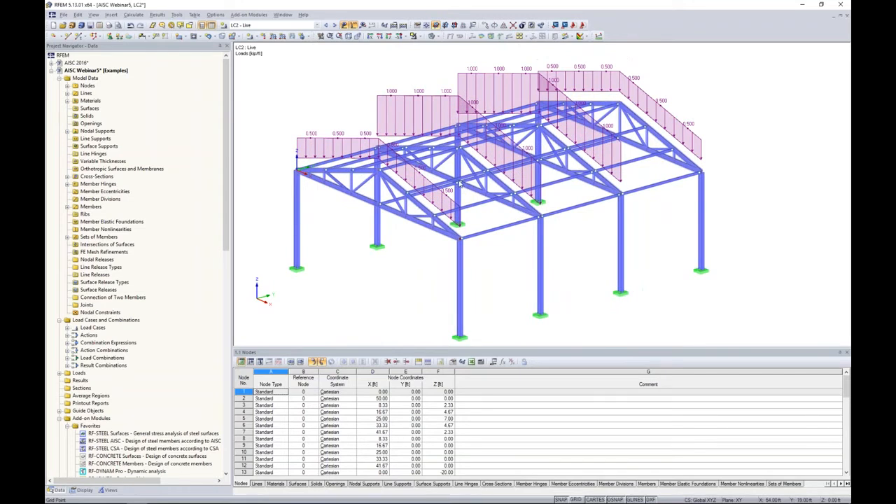
left_click(334, 24)
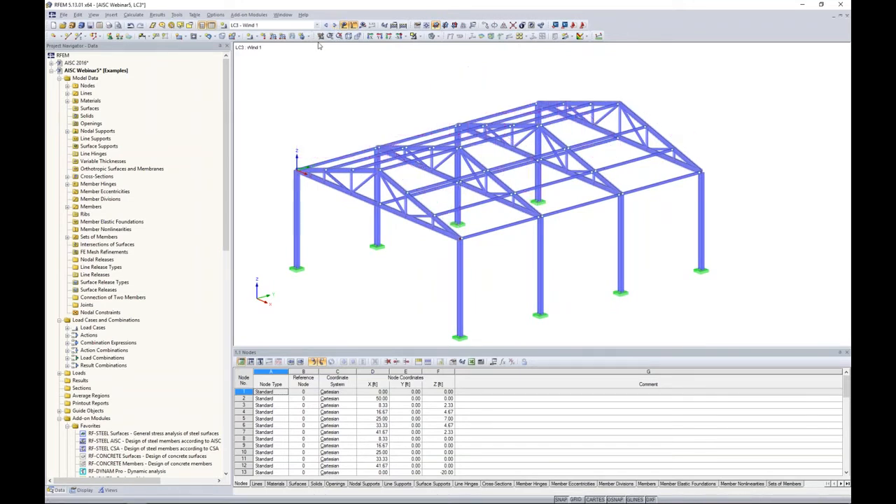
middle_click_drag(400, 98, 407, 81)
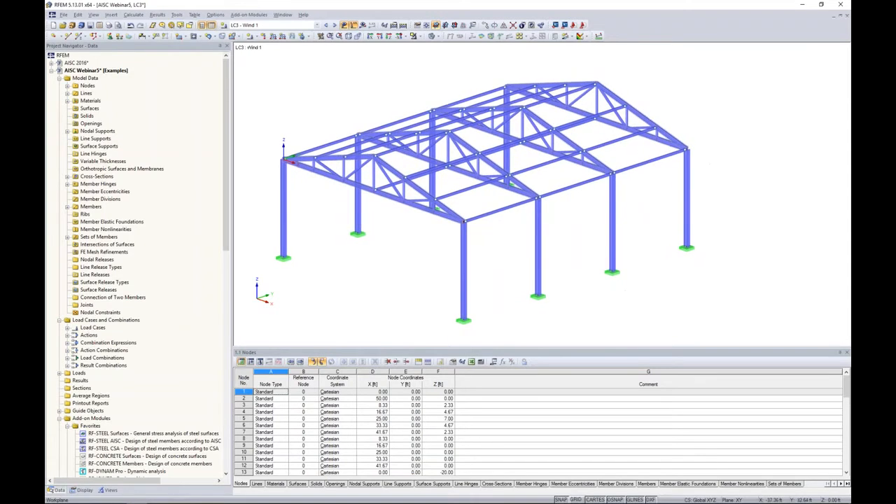
left_click(176, 14)
mouse_move(214, 204)
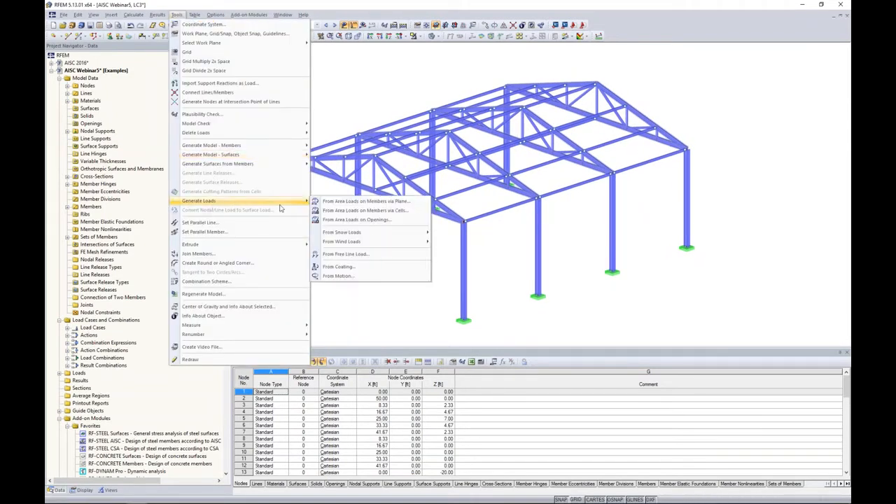
mouse_move(342, 233)
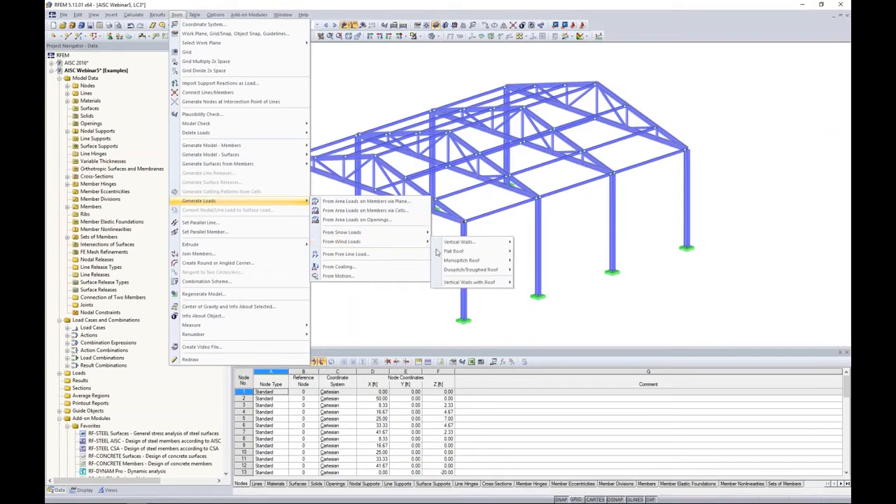
mouse_move(461, 283)
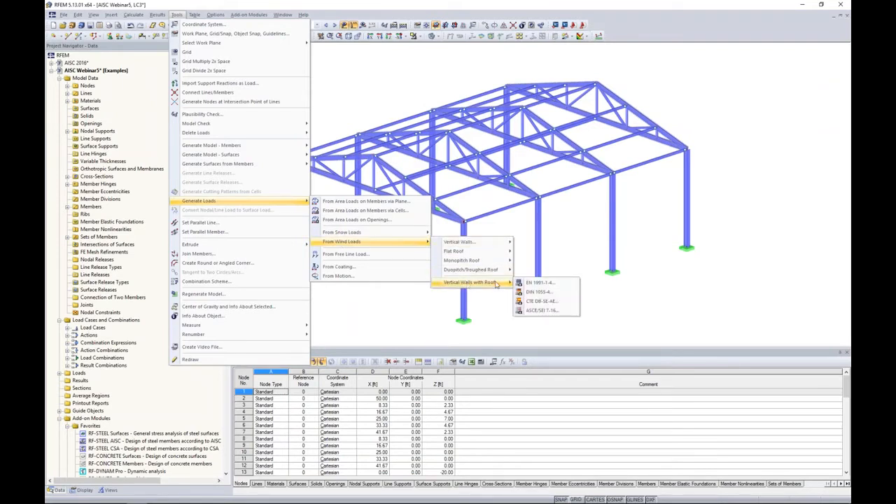
left_click(532, 311)
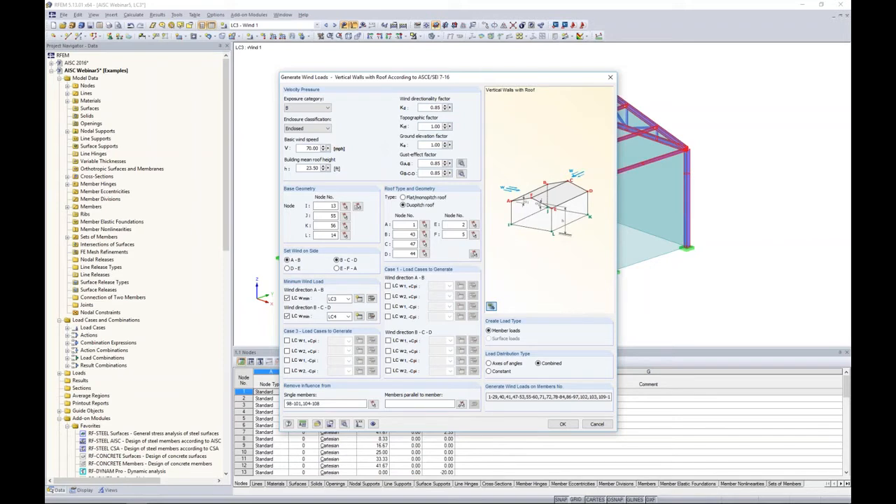
Set the building mean roof height for the wind velocity pressure to 23.5 ft
left_click_drag(302, 148, 321, 168)
left_click(306, 168)
type("23.")
left_click_drag(382, 81, 384, 64)
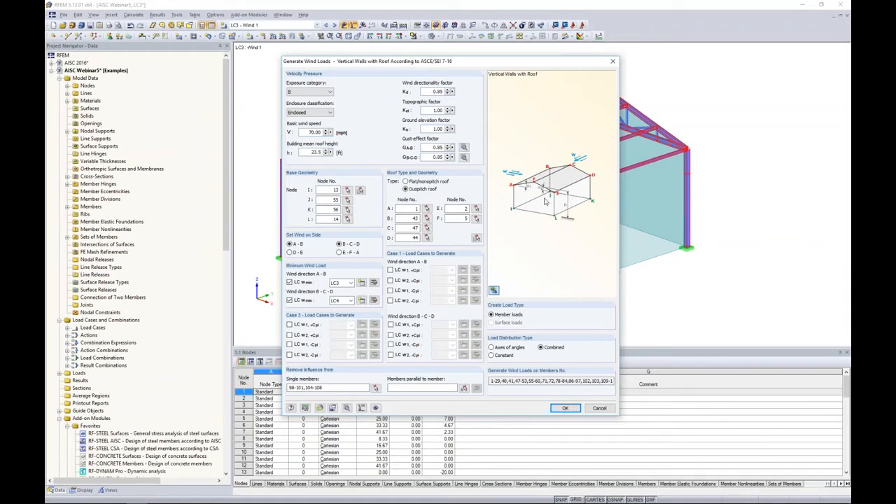
Define the building's base geometry by the corner column foot nodes 13, 55, 56 and 14
left_click(360, 190)
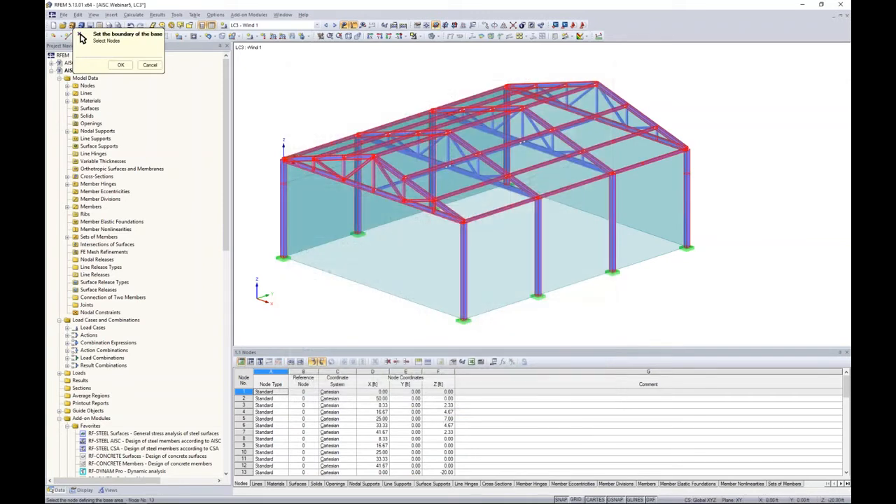
middle_click_drag(392, 258, 434, 236, "ctrl")
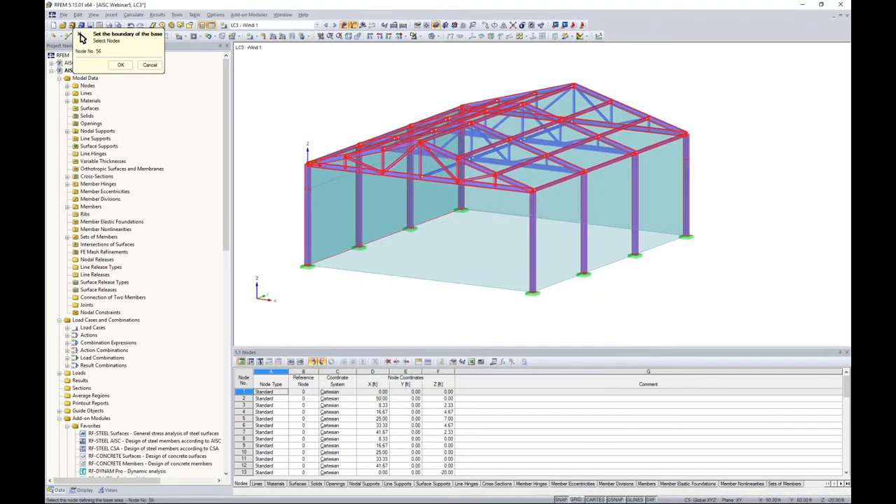
left_click(500, 287)
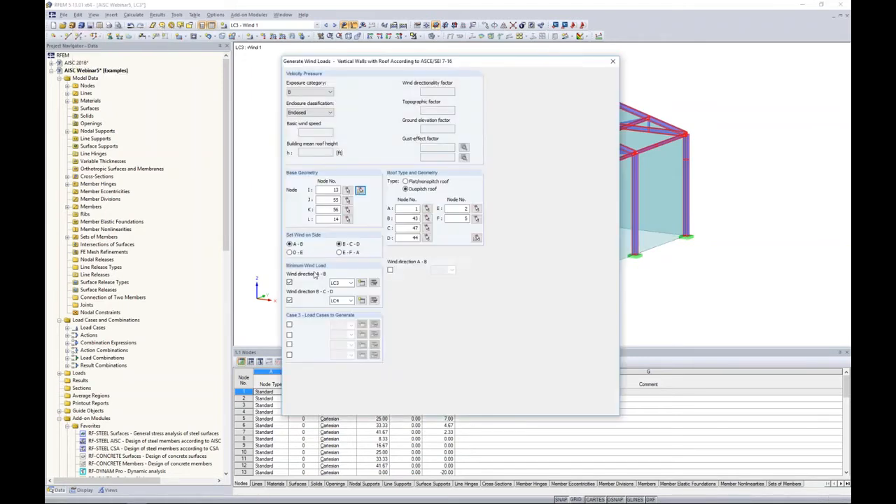
Define the duopitch roof geometry by the eave corner and ridge end nodes 1, 43, 47, 44, 2 and 5
left_click(477, 238)
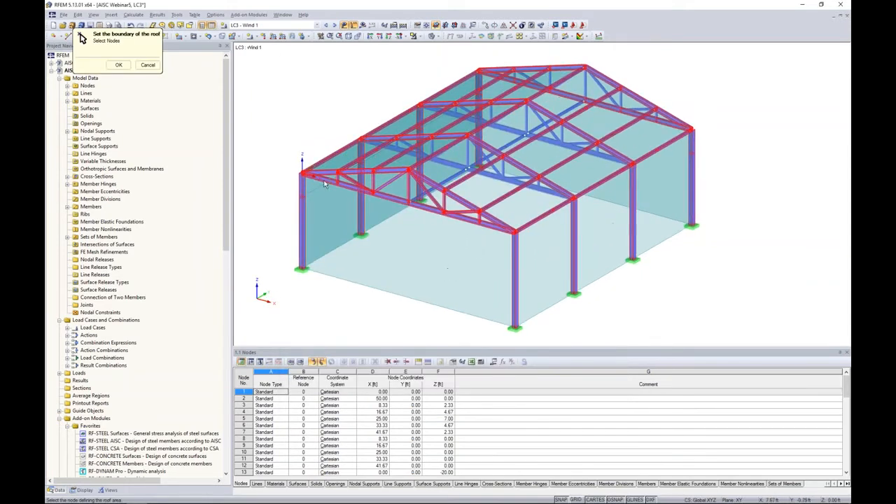
left_click(480, 70)
left_click(515, 232)
left_click(409, 170)
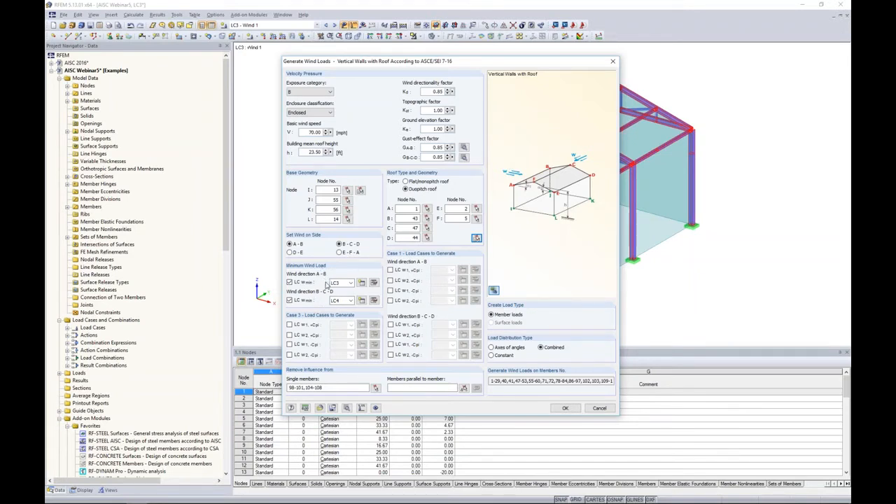
Assign the minimum wind load in direction A-B to LC3 and in direction B-C-D to LC4
left_click(350, 284)
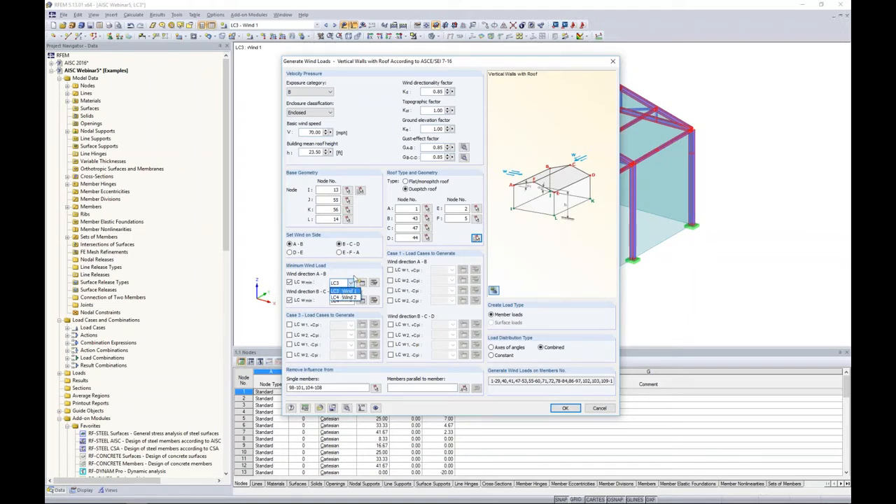
left_click(354, 280)
left_click(345, 302)
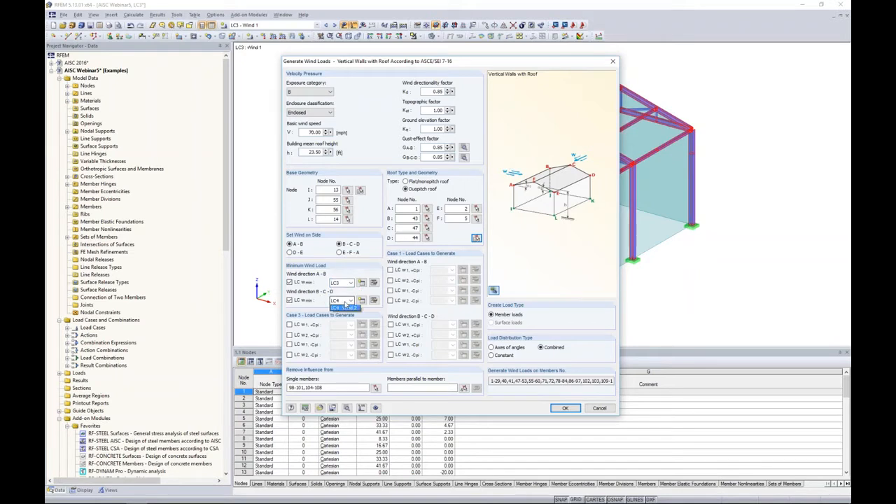
left_click(341, 317)
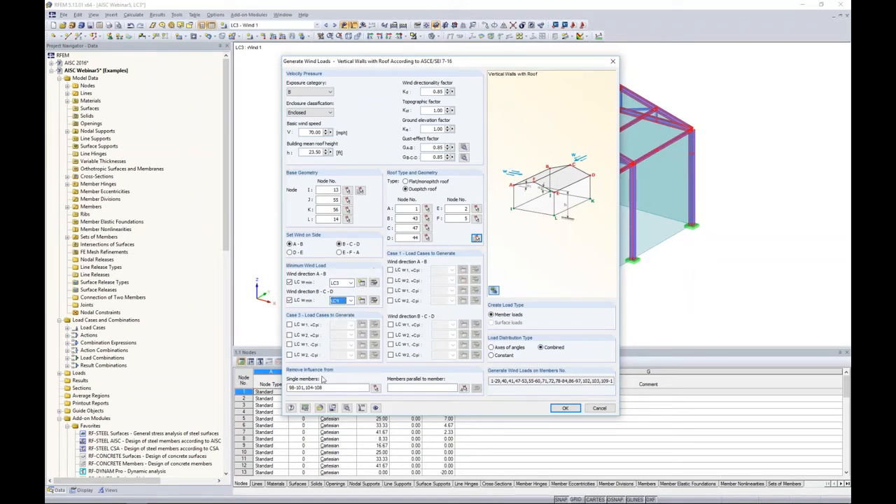
Clear the single members without load influence and pick the gable truss web members opposite the origin, between the X = 50 ft eave and the ridge
left_click_drag(326, 388, 289, 388)
key("Delete")
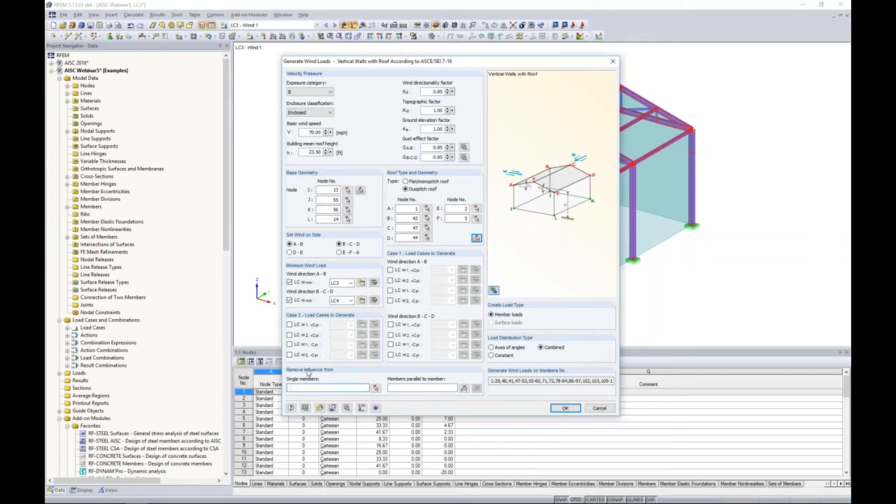
left_click(375, 388)
middle_click_drag(728, 180, 307, 151, "ctrl")
scroll(502, 187, "up", 3)
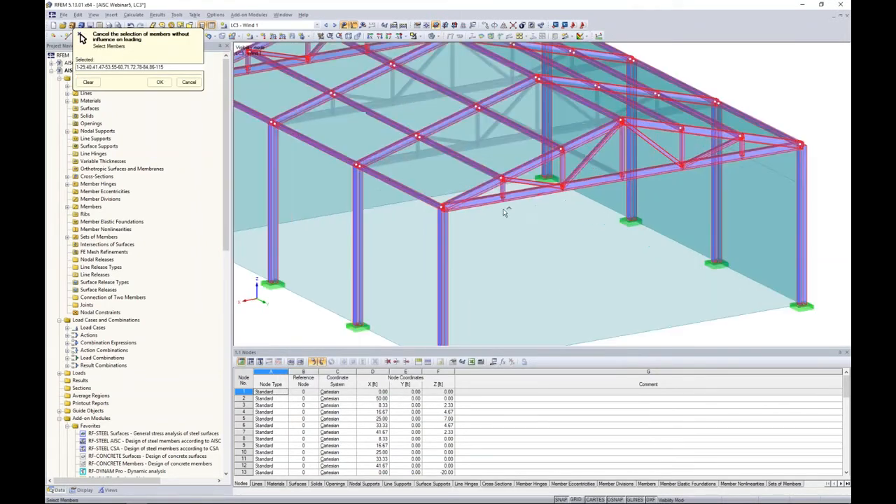
left_click(503, 186)
left_click(536, 179)
left_click(569, 165)
left_click(611, 137)
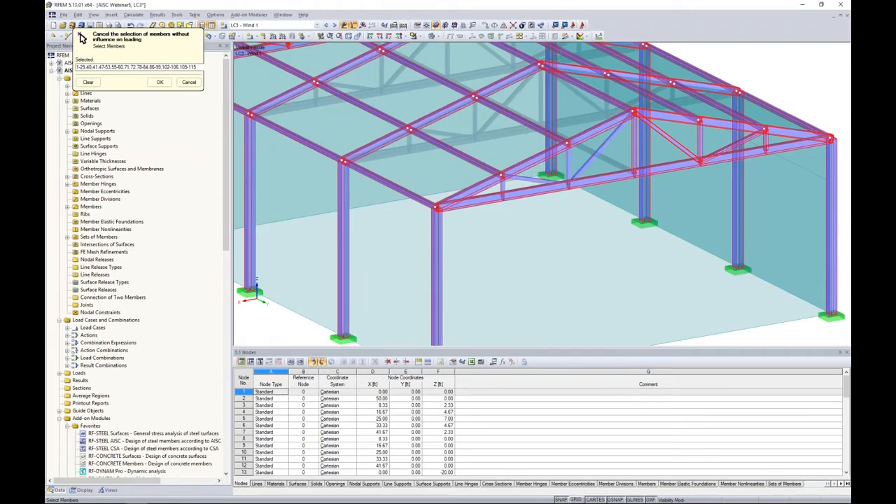
Exclude the remaining web members of that gable truss from load influence, confirm the selection and generate the wind loads
middle_click_drag(611, 137, 491, 153)
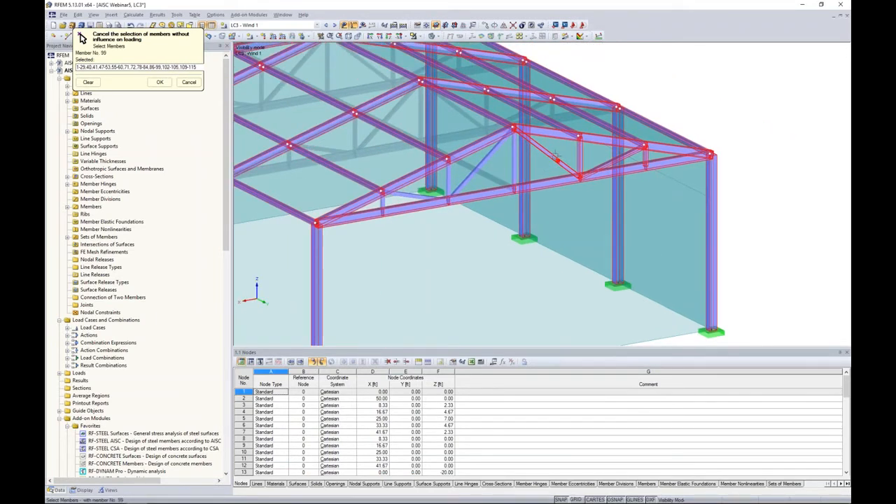
left_click(580, 155)
left_click(644, 156)
scroll(588, 203, "down", 2)
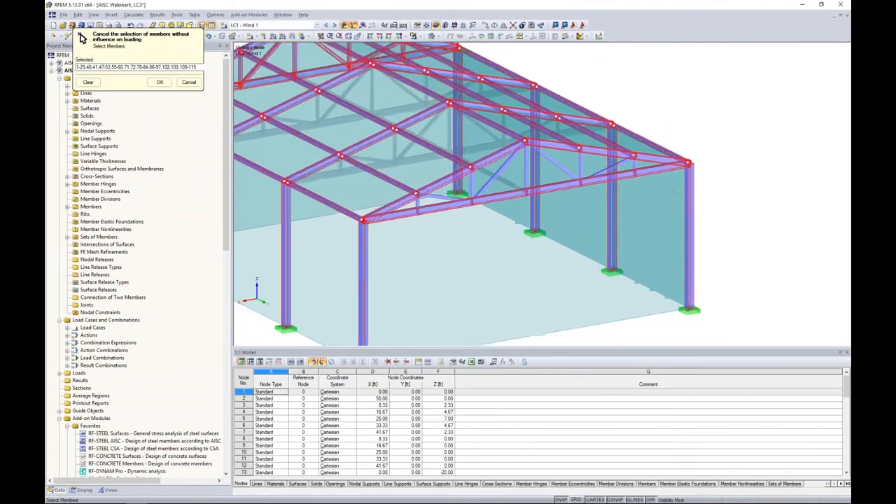
middle_click_drag(509, 229, 721, 246, "ctrl")
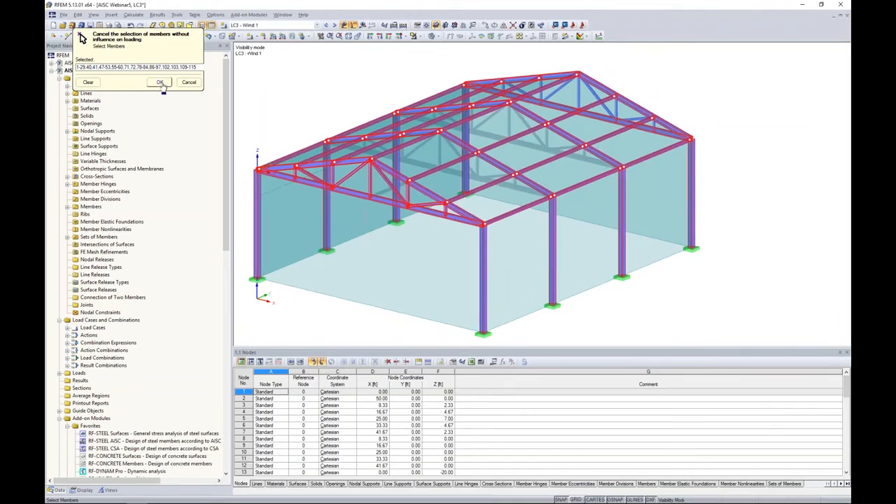
left_click(160, 82)
left_click(564, 409)
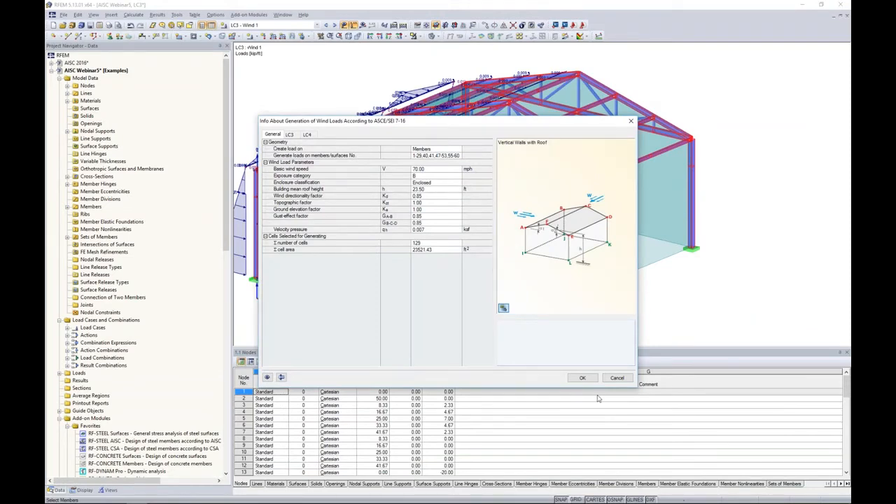
left_click(581, 378)
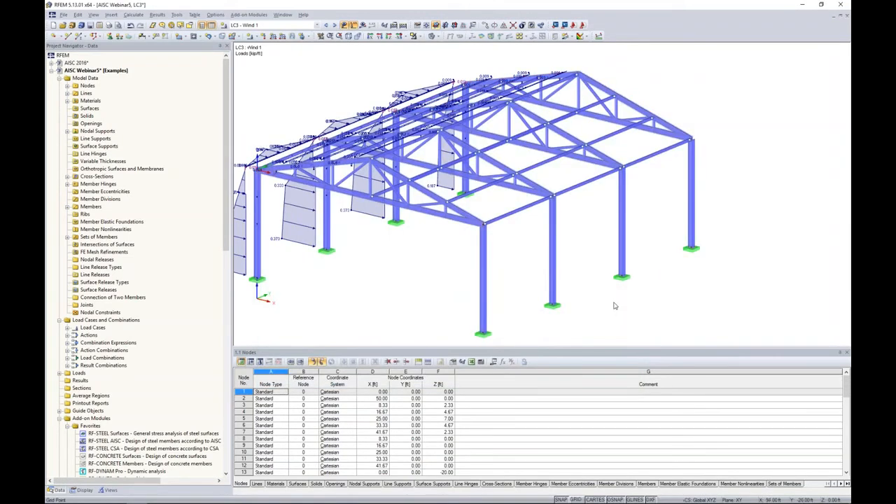
Examine the generated wind loads on the frame in load cases LC3 - Wind 1 and LC4 - Wind 2
middle_click_drag(616, 306, 495, 250, "ctrl")
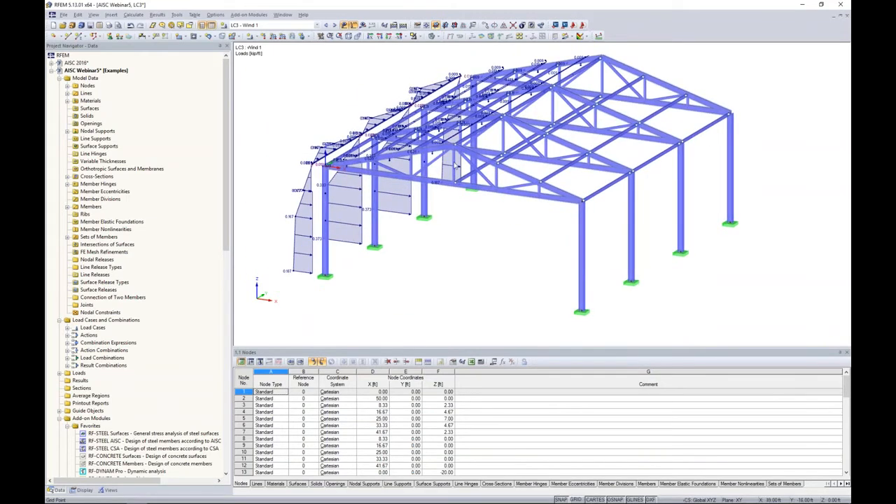
left_click(334, 25)
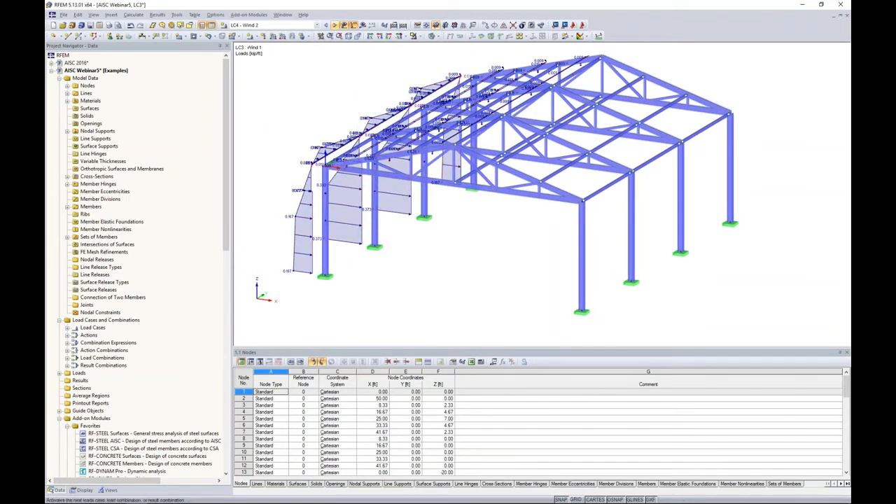
middle_click_drag(630, 210, 791, 245, "ctrl")
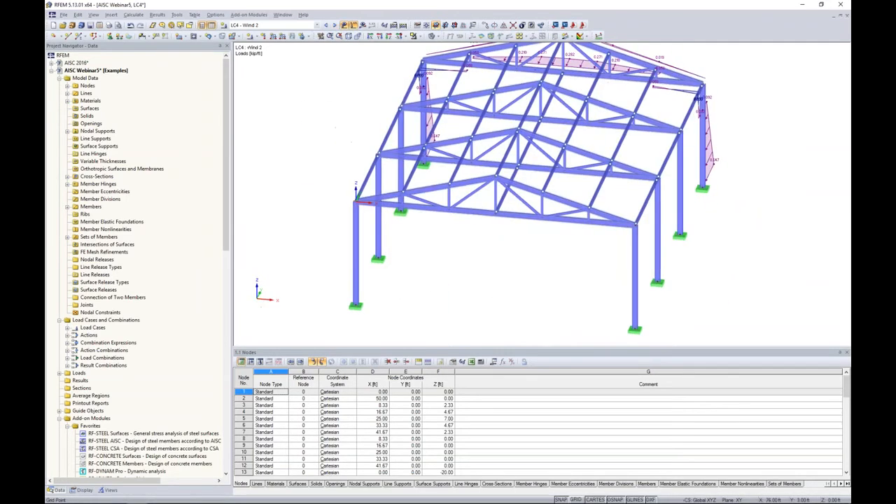
middle_click_drag(508, 217, 380, 200, "ctrl")
scroll(414, 199, "down", 3)
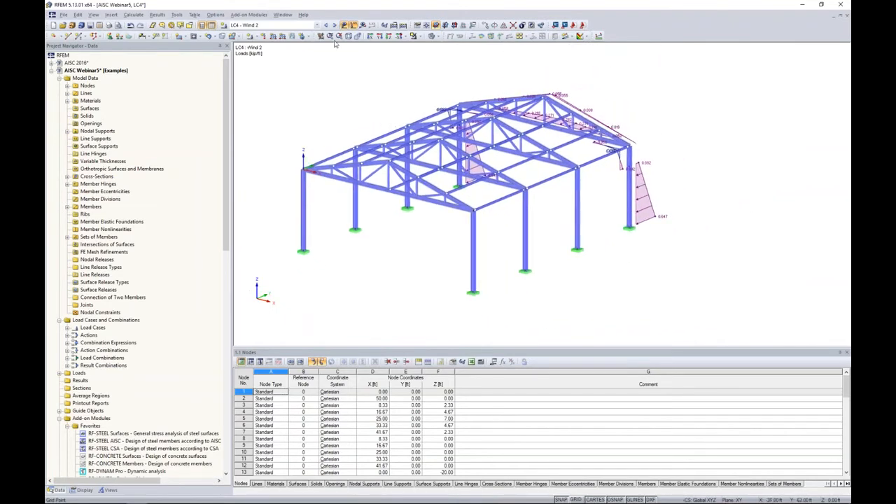
Examine the combined loads of the load combinations up to CO4, including 1.2D + 1.6L, 1.2D + L + W1 and 1.2D + L + W2
left_click(334, 25)
left_click(335, 26)
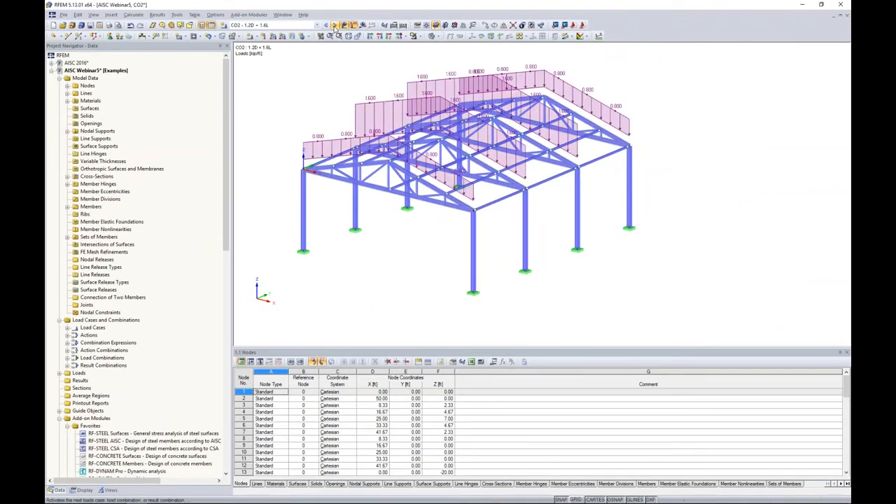
left_click(335, 25)
middle_click_drag(395, 200, 376, 206, "ctrl")
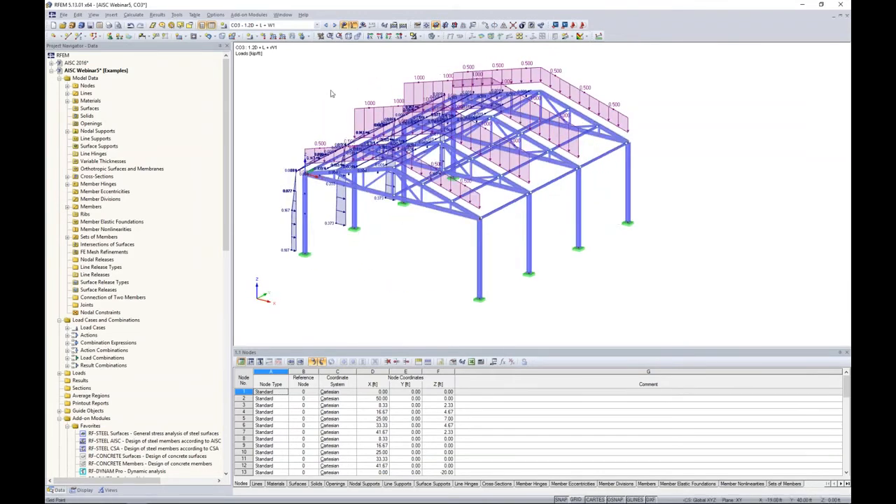
left_click(336, 25)
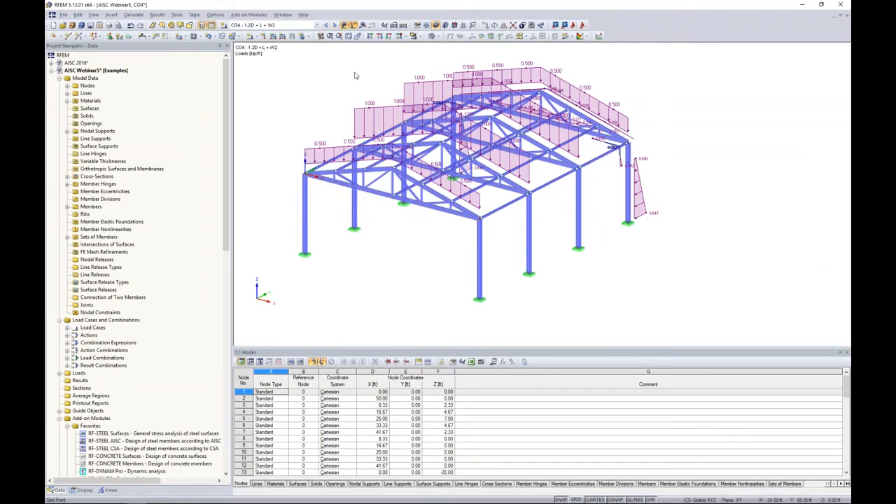
Hide the loads in the model view and switch to the PowerPoint slide show with the AISC 360-16 Updates slide
left_click(344, 25)
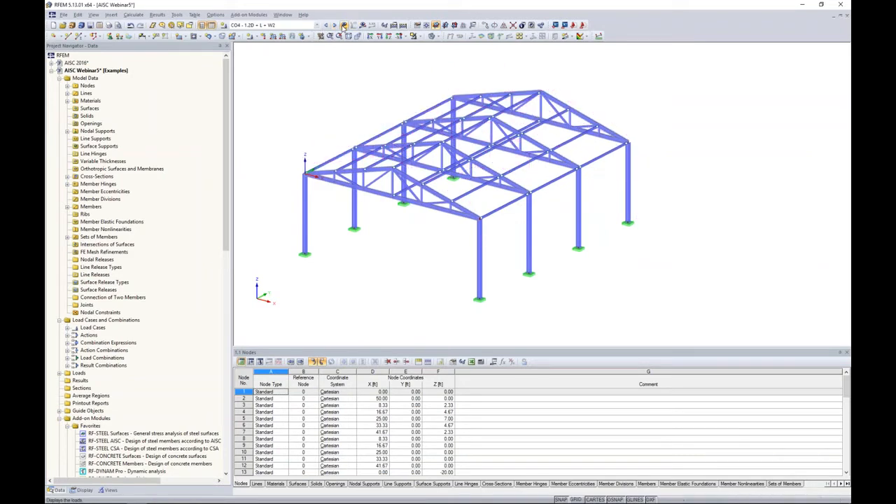
middle_click_drag(358, 93, 394, 89)
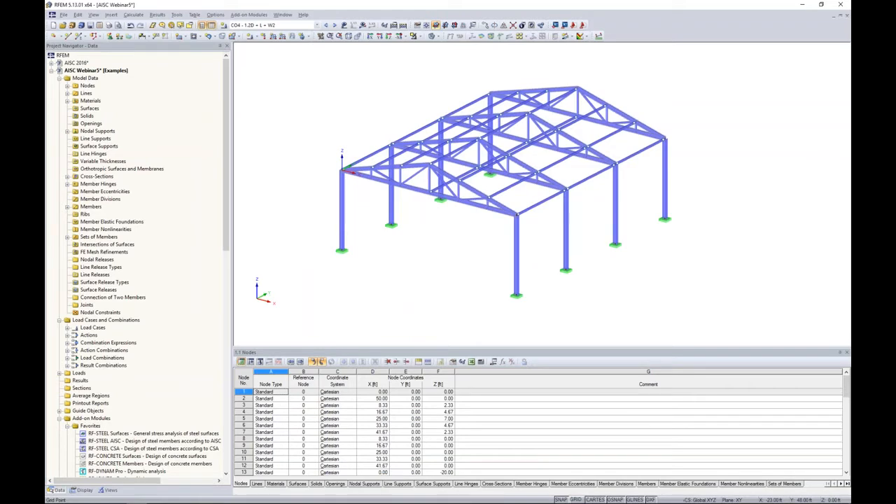
key("super+Tab")
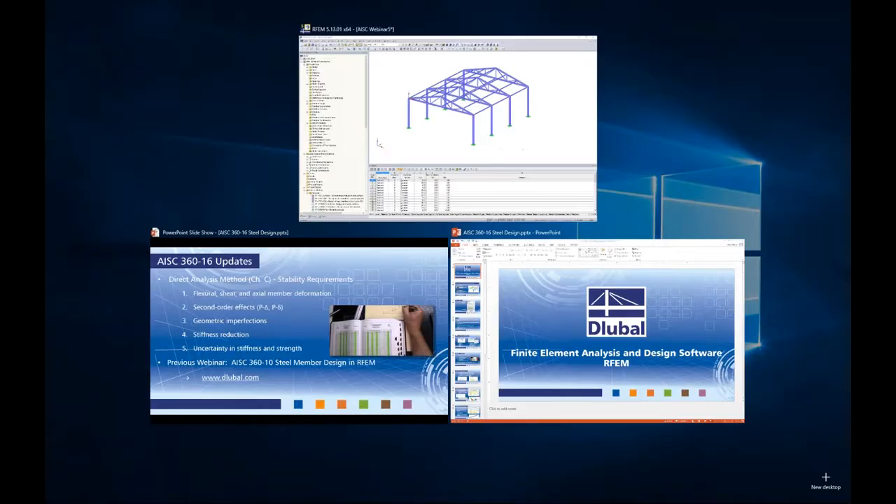
left_click(388, 276)
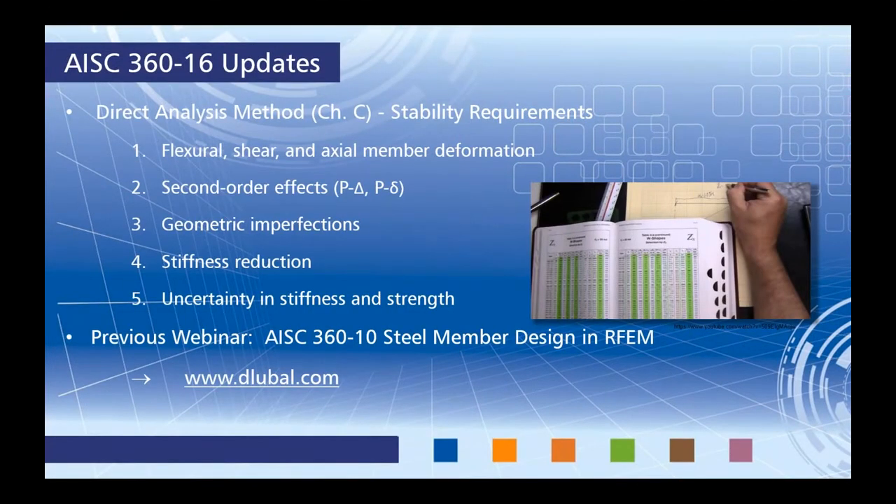
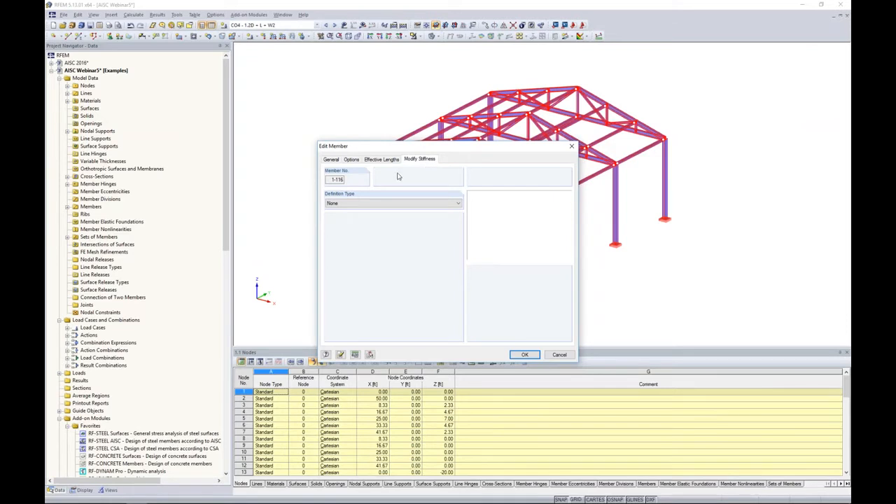
Try the stiffness definitions for members 1-116: AISC 360-10 C2.3(2) with τb set to 1 or iterative, and multiplication factors
left_click(352, 204)
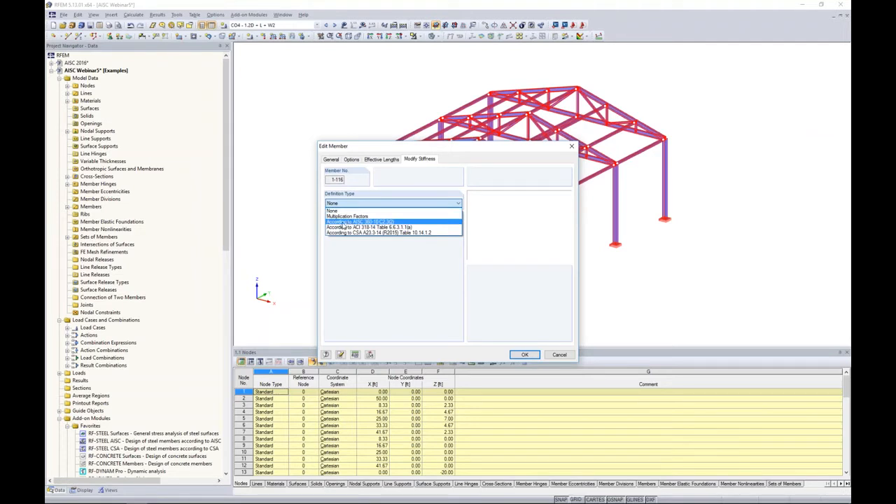
left_click(343, 224)
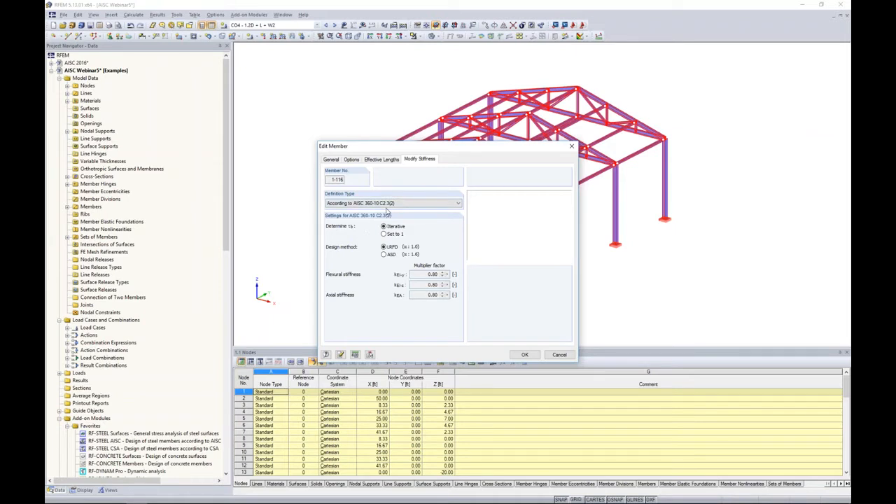
left_click(389, 234)
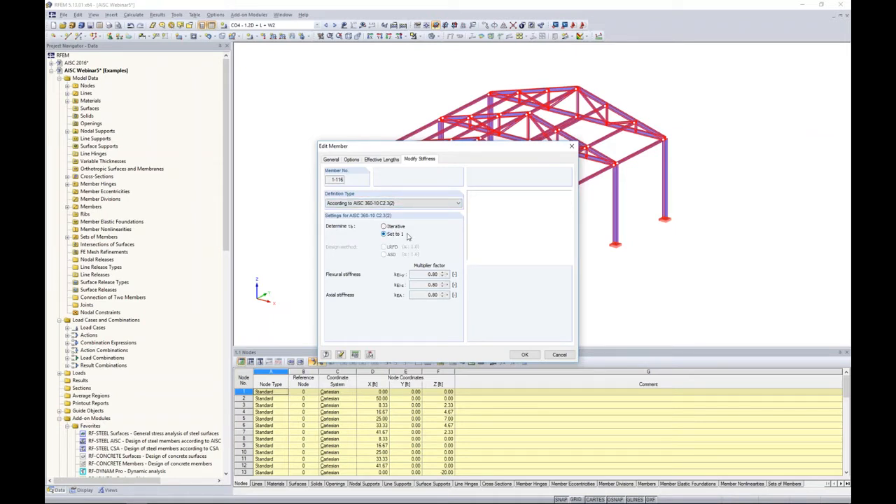
left_click(400, 204)
left_click(448, 251)
left_click(384, 226)
left_click(389, 206)
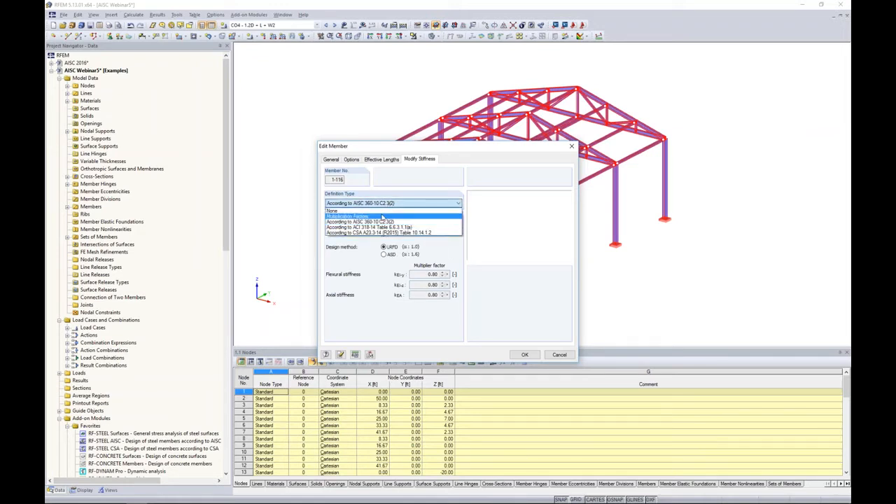
left_click(384, 216)
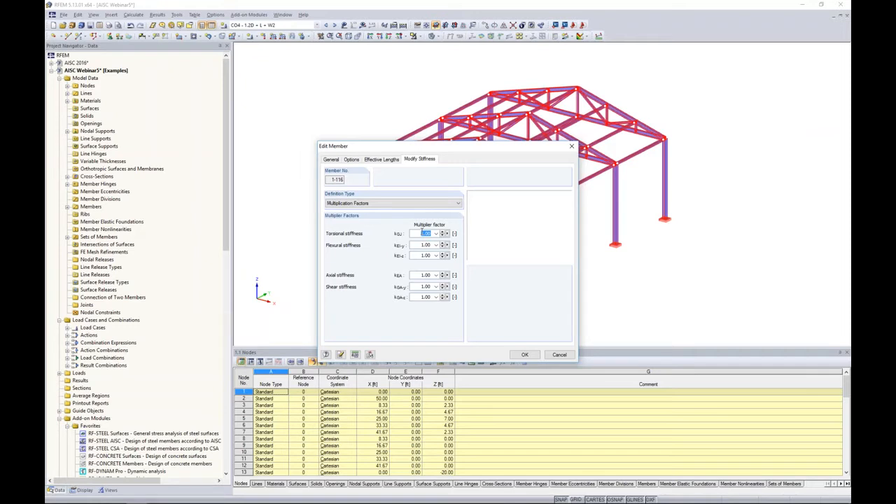
Modify the stiffness of members 1-116 according to AISC 360-10 C2.3(2), with iterative τb and the LRFD design method, and clear the selection
left_click(416, 203)
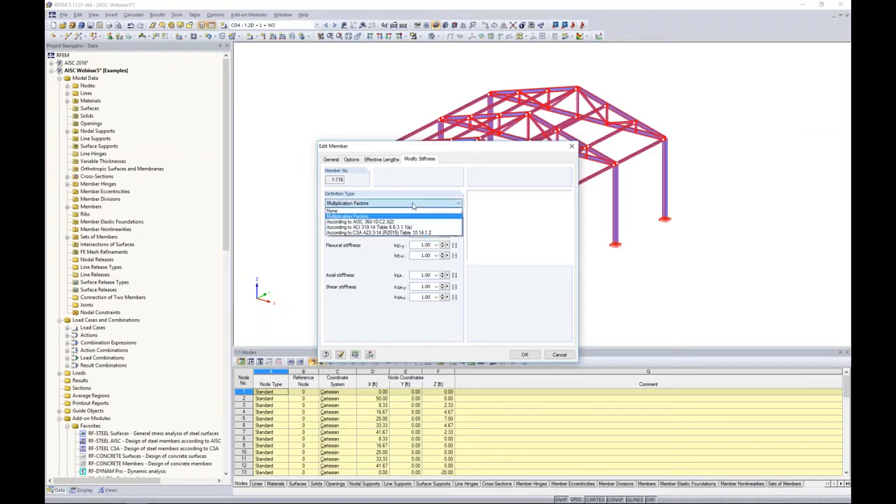
left_click(395, 222)
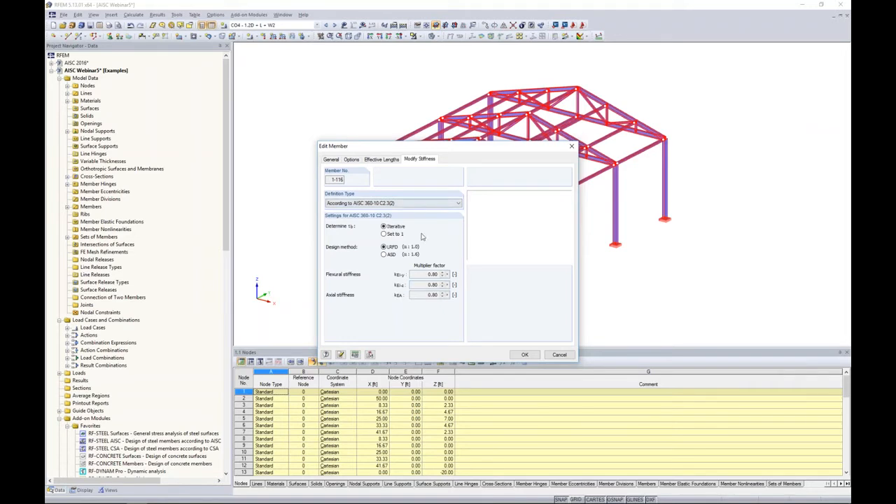
left_click(527, 354)
left_click(588, 292)
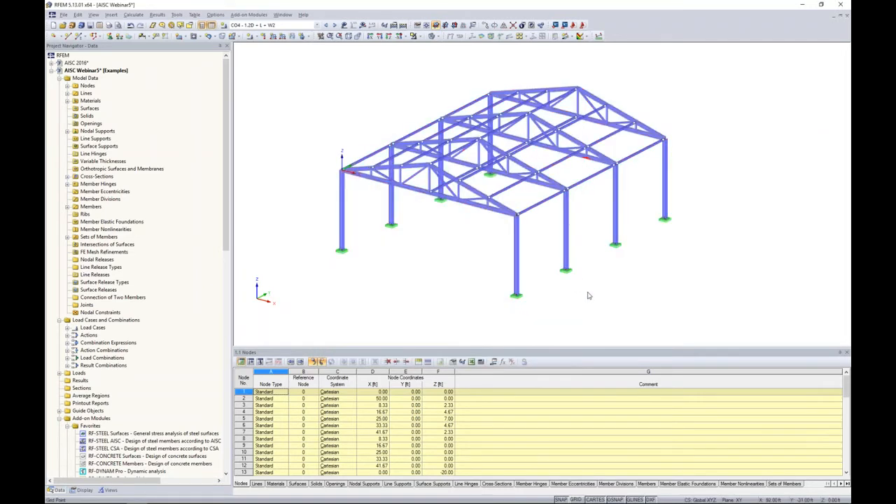
Calculate all load cases and load combinations of the building frame
middle_click_drag(587, 293, 545, 293)
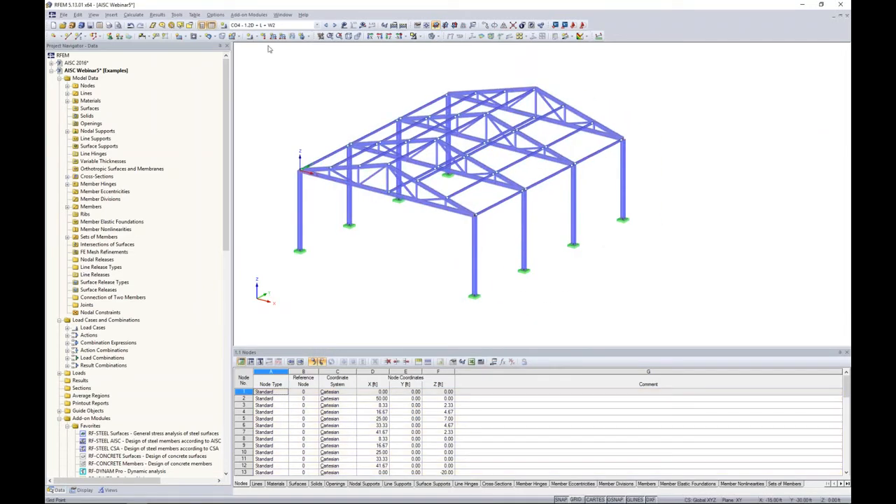
left_click(133, 14)
left_click(143, 23)
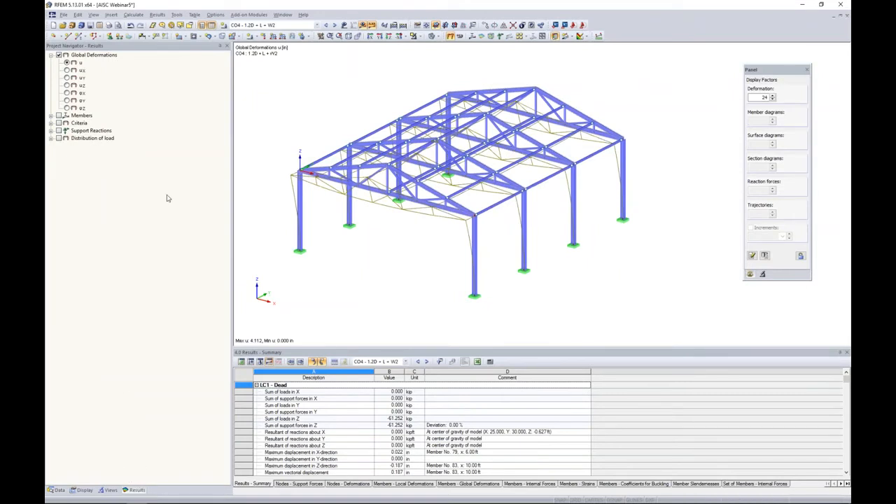
Examine the frame's global deformations u in load combinations CO4 to CO6, ending on CO4 - 1.2D + L + W2
middle_click_drag(665, 153, 580, 149, "ctrl")
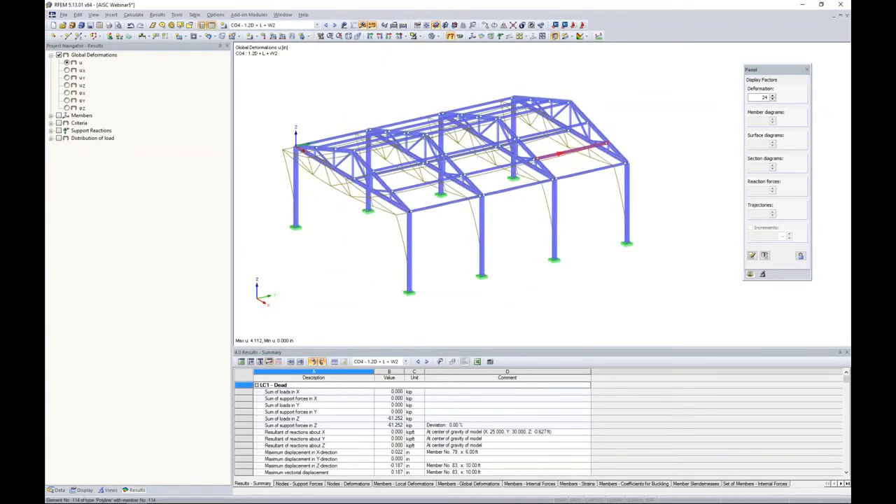
left_click(335, 25)
left_click(335, 25)
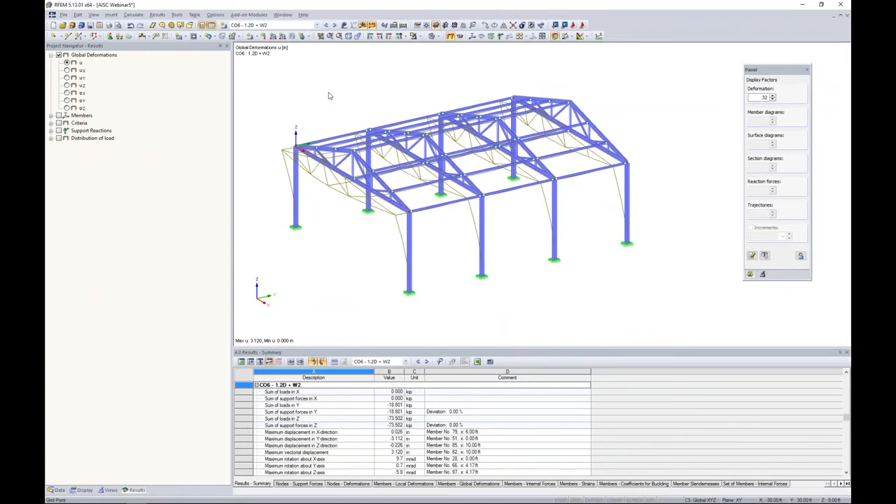
left_click(326, 25)
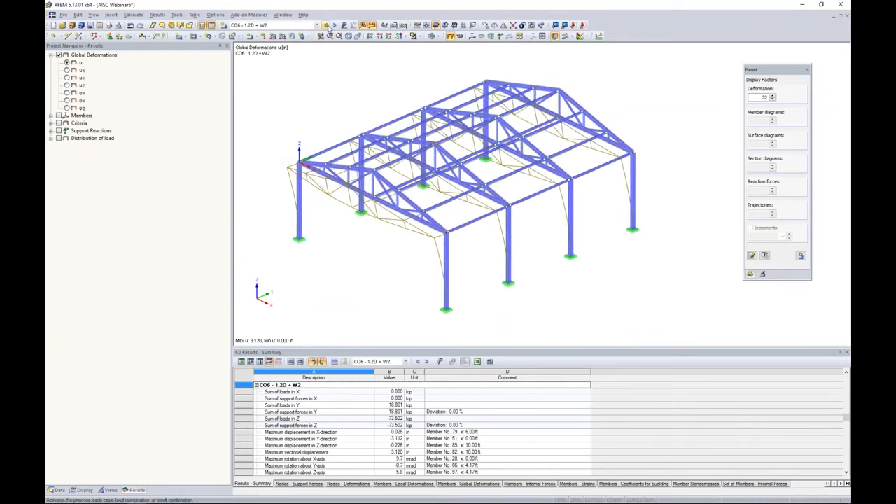
left_click(327, 26)
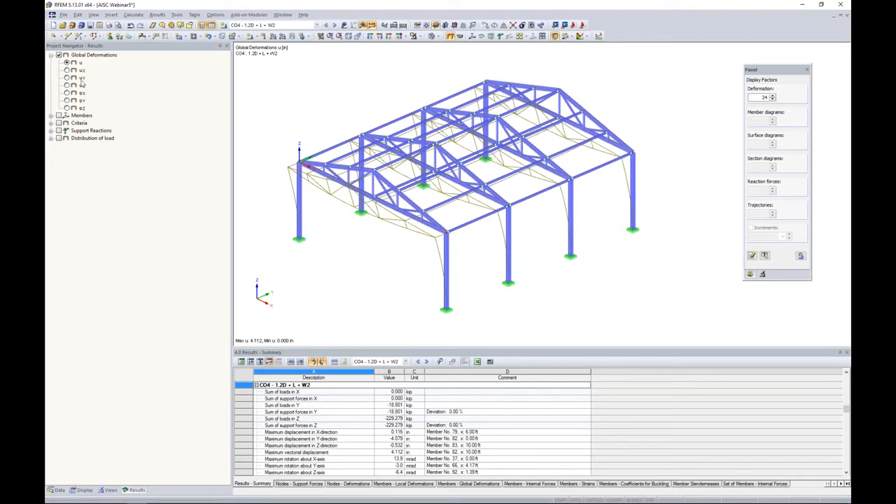
Display the member internal forces for CO4, switching the diagram to the axial force N
left_click(50, 116)
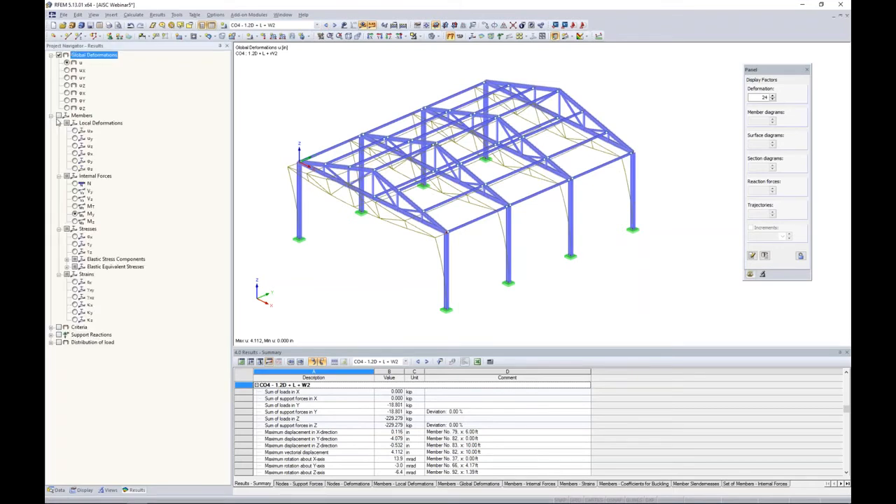
left_click(59, 116)
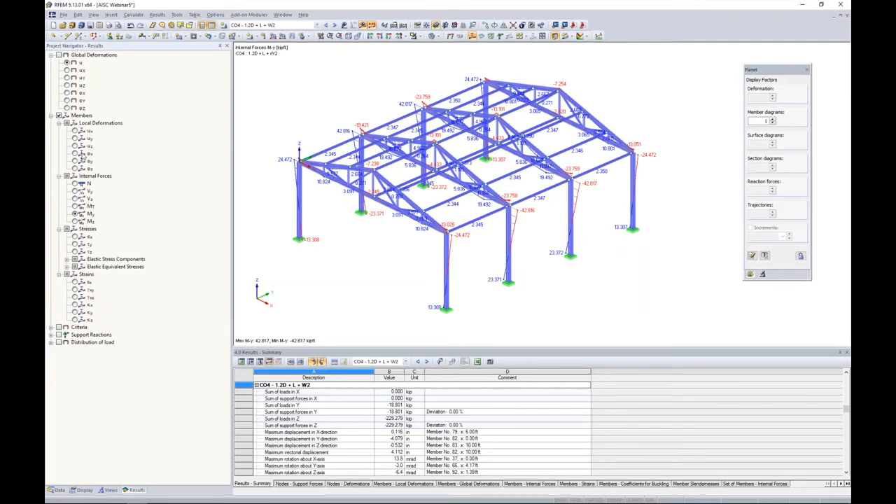
left_click(75, 184)
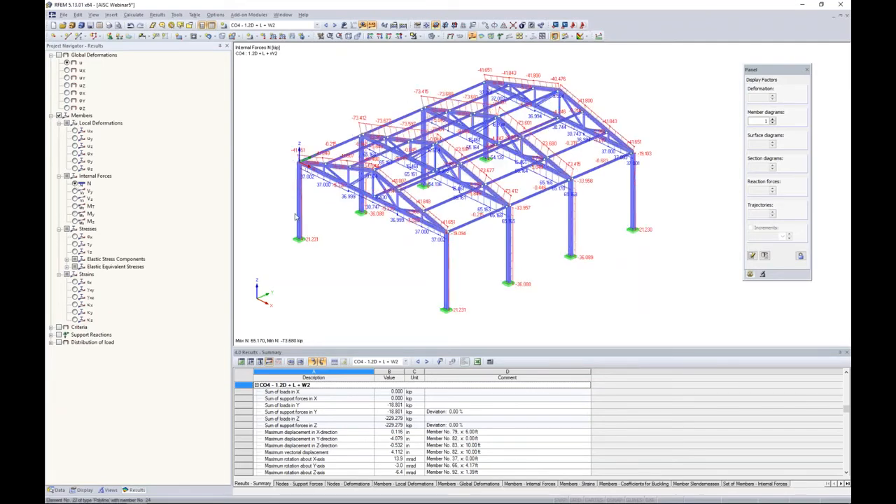
Compare the With Diagram, Without Diagram and Cross-Sections display styles for the member results, and restore the Two-Colored style
middle_click_drag(381, 258, 420, 219, "ctrl")
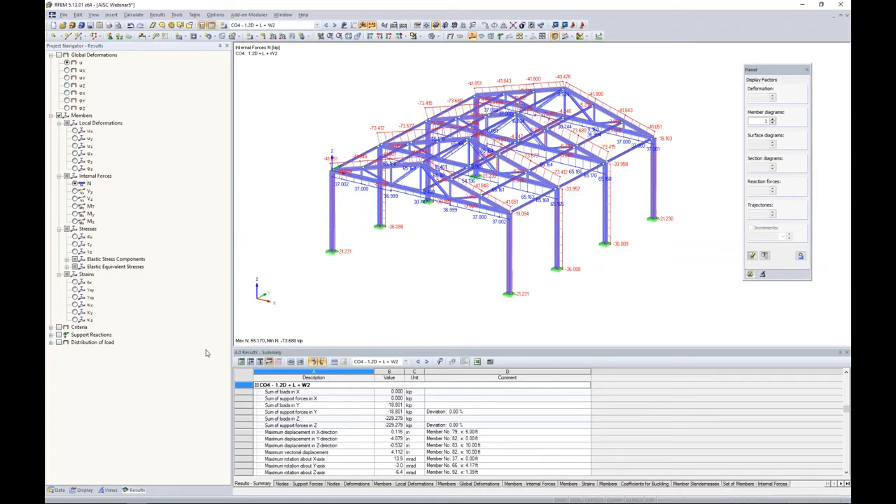
left_click(84, 489)
scroll(126, 314, "down", 3)
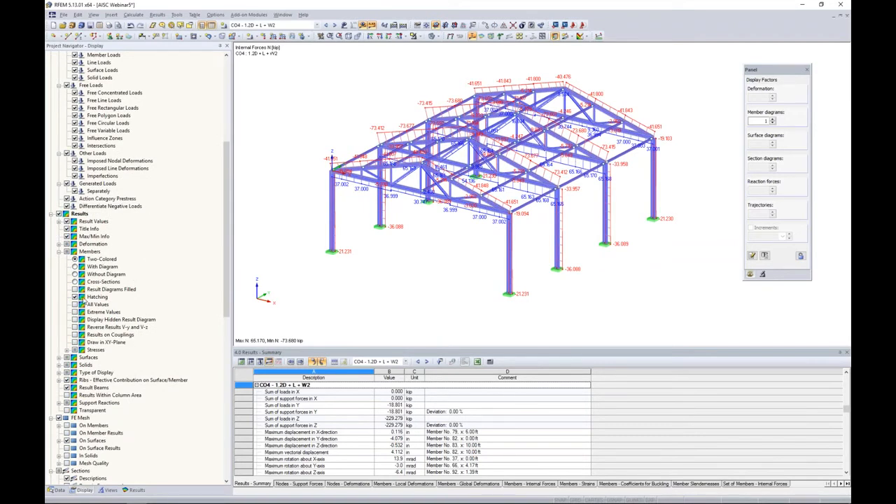
left_click(76, 266)
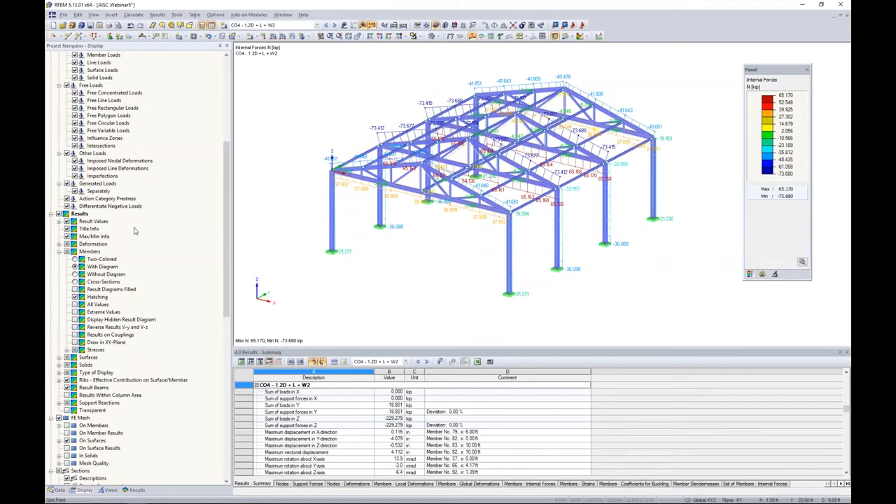
left_click(76, 274)
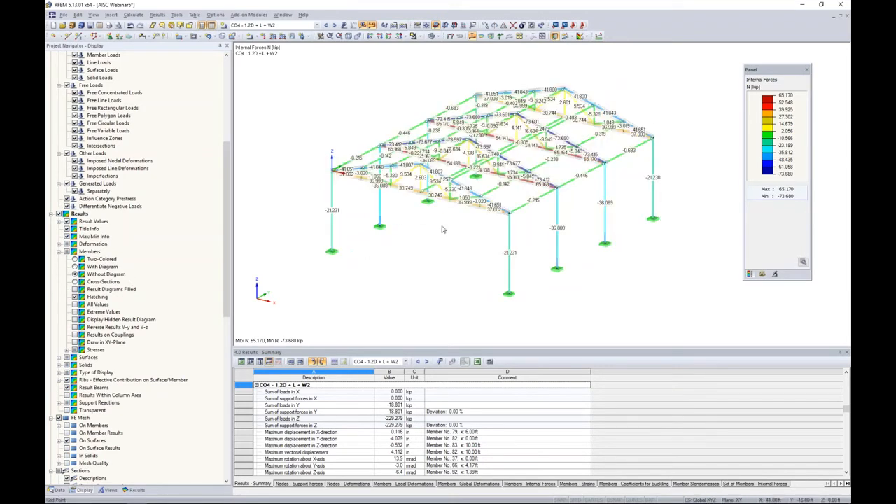
scroll(440, 230, "up", 5)
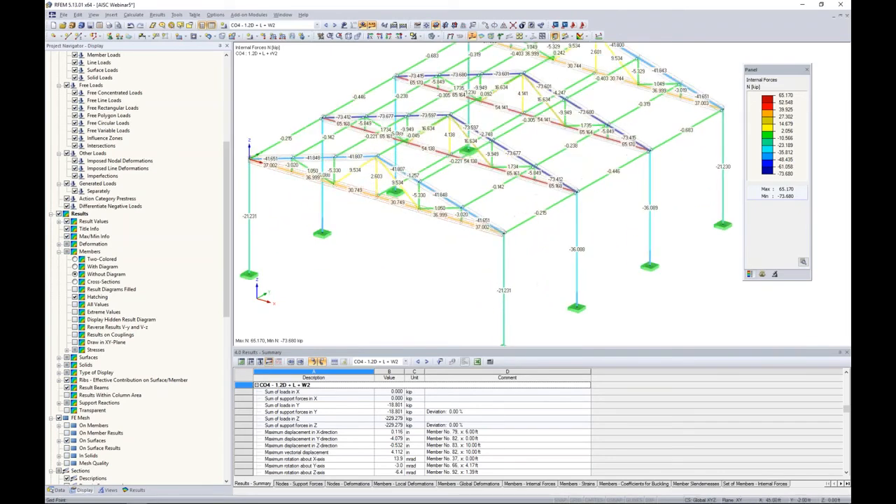
left_click(75, 281)
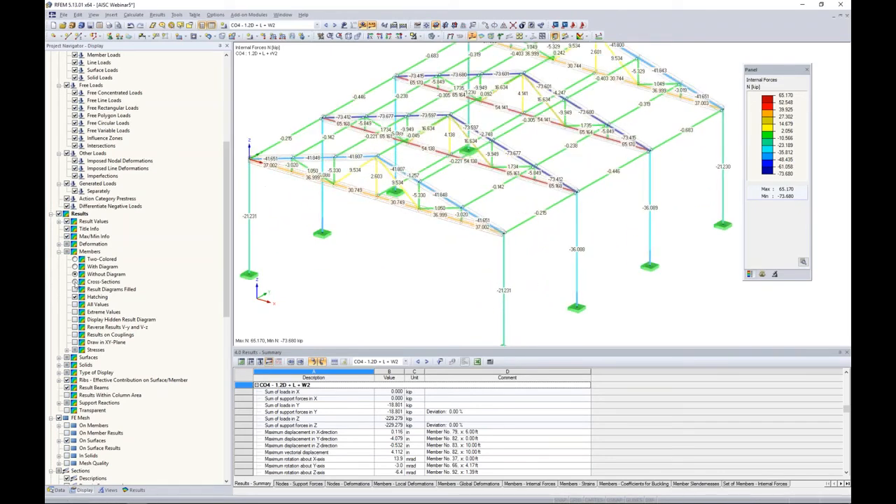
scroll(417, 251, "down", 2)
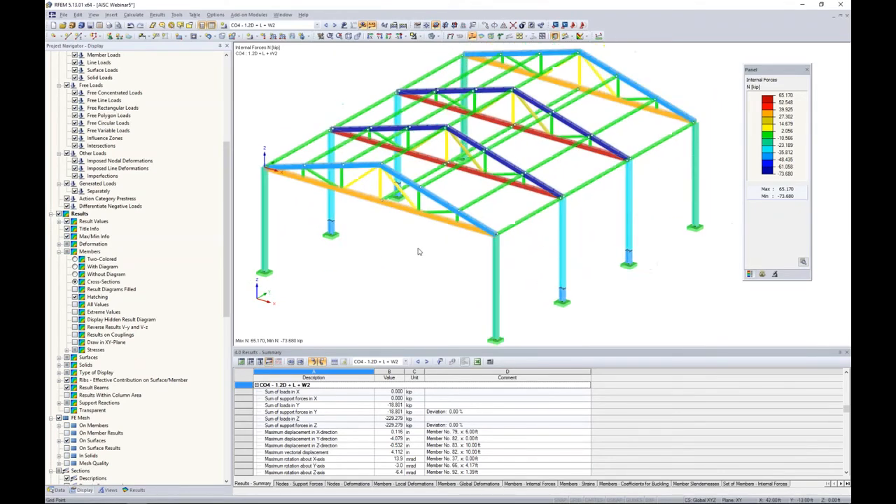
left_click(75, 259)
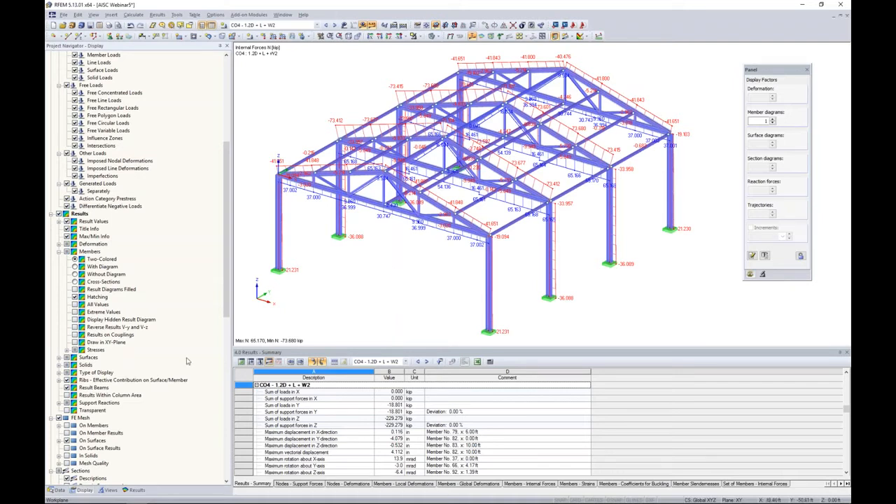
Examine the result diagrams of the front corner column with the My moment added, stepping through load combinations from CO4 to CO7
left_click(136, 489)
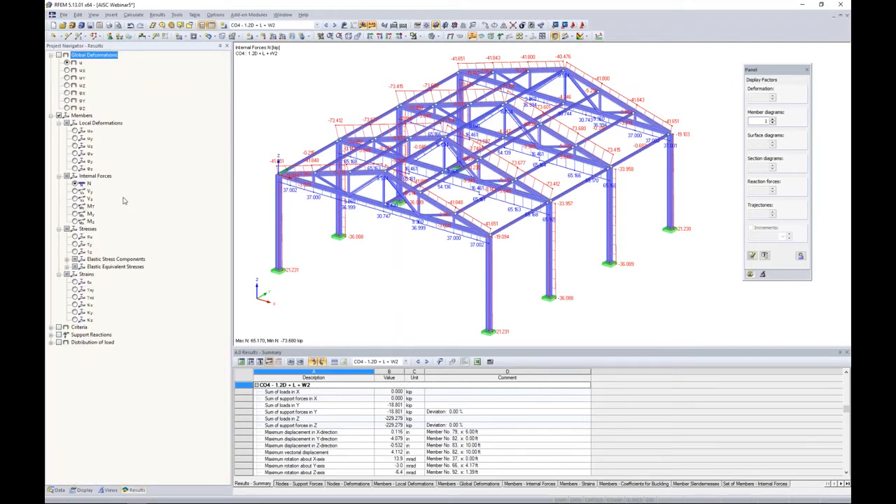
middle_click_drag(483, 274, 504, 255, "ctrl")
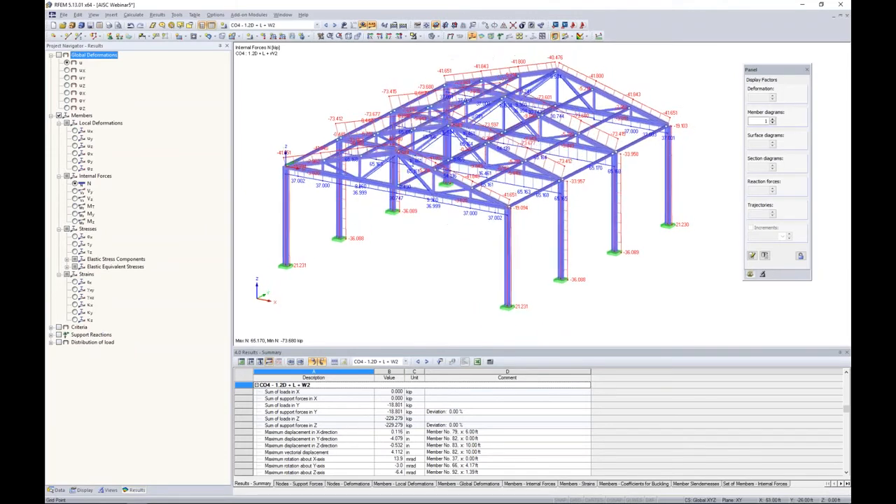
right_click(505, 254)
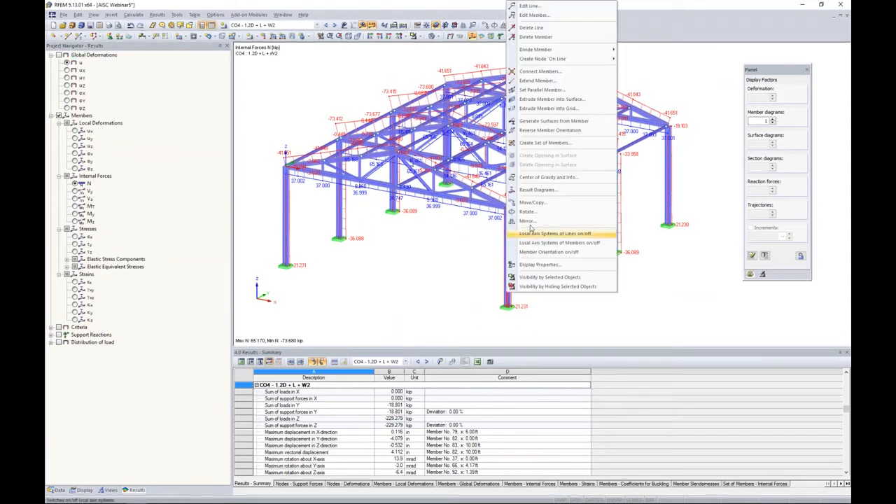
left_click(537, 191)
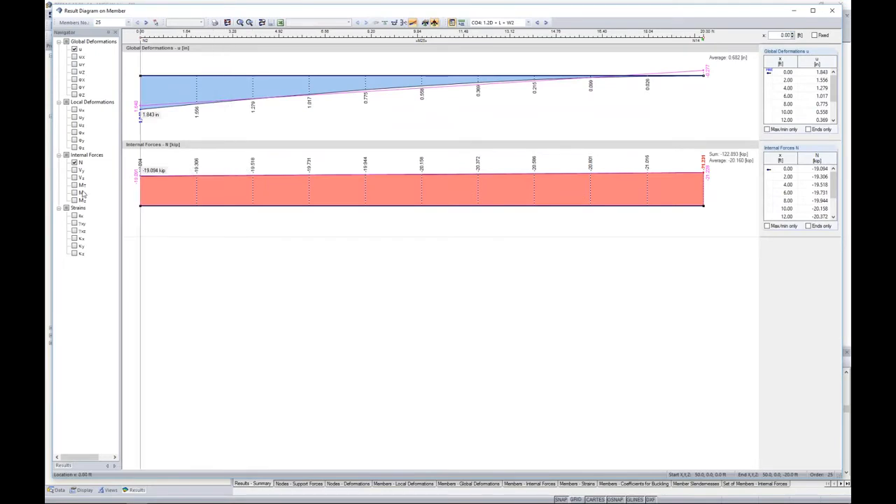
left_click(74, 193)
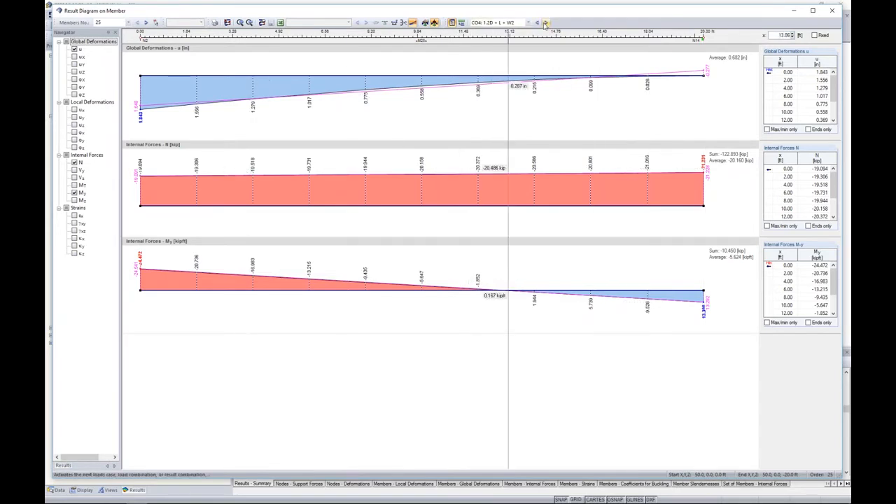
left_click(546, 23)
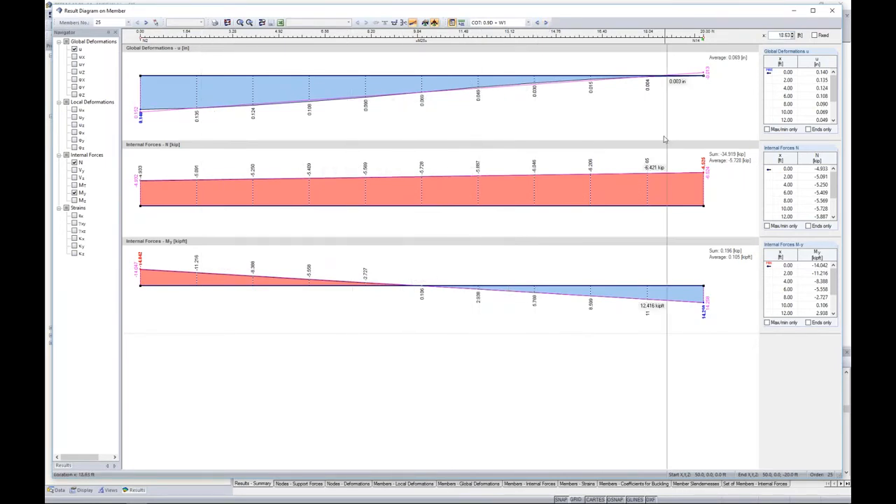
left_click(832, 10)
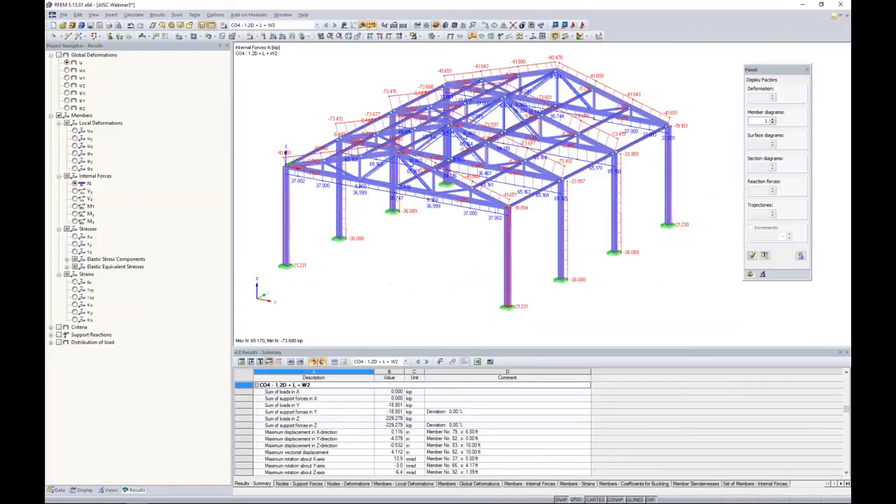
Briefly display the support reactions, and hide both them and the member results in the model view
scroll(432, 256, "down", 1)
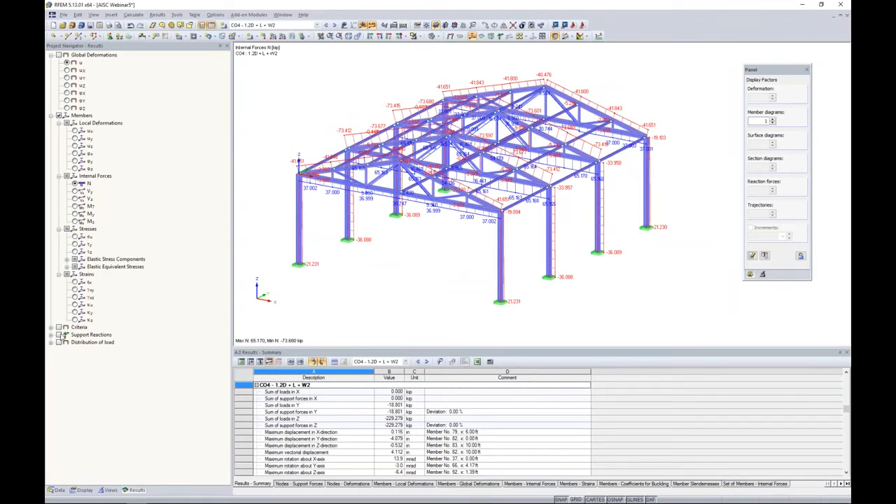
left_click(60, 335)
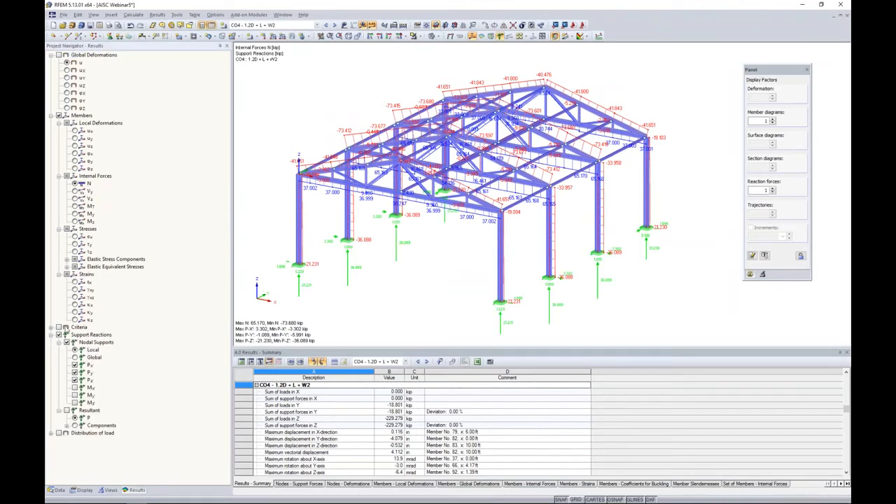
left_click(59, 335)
left_click(59, 116)
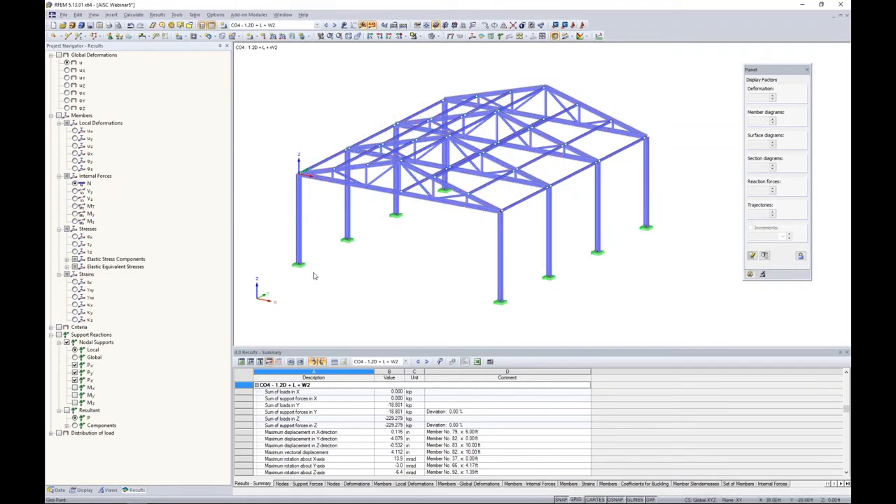
Start the RF-STEEL AISC add-on module for designing steel members
left_click(60, 490)
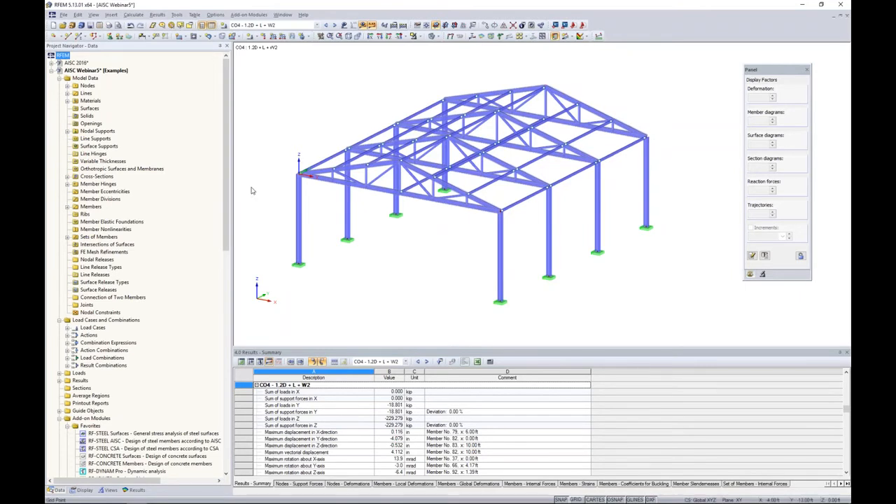
scroll(222, 258, "down", 7)
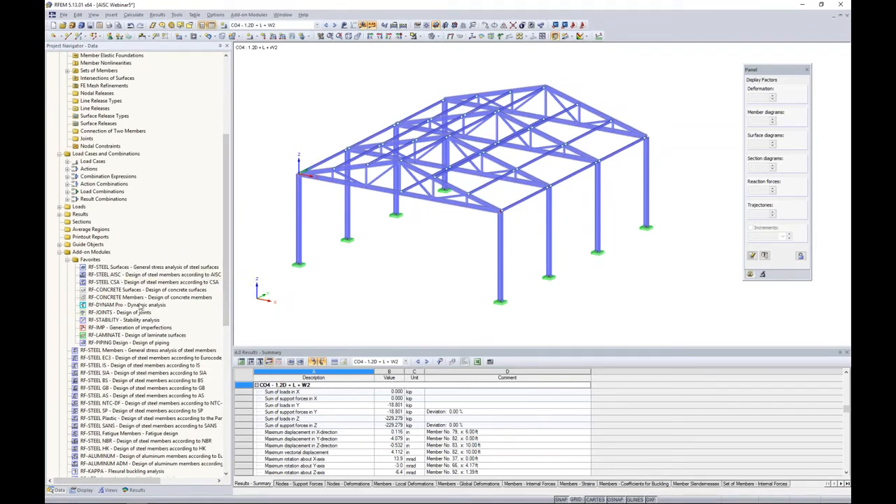
right_click(133, 276)
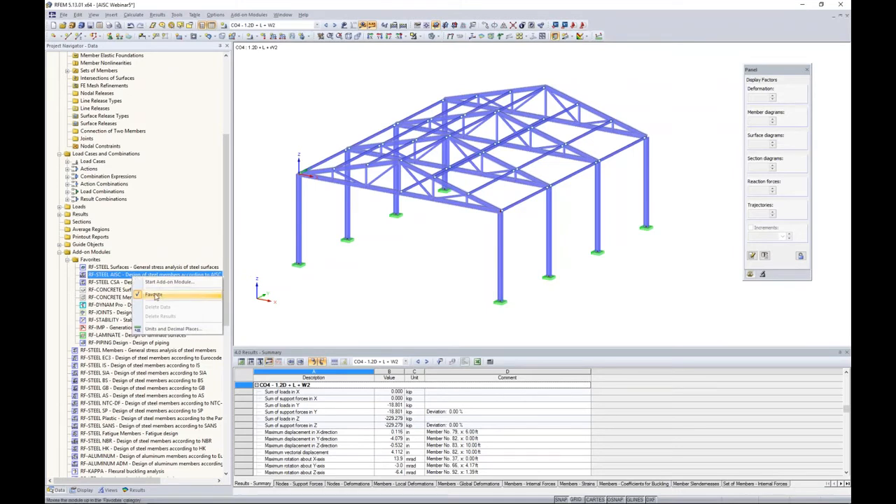
left_click(154, 296)
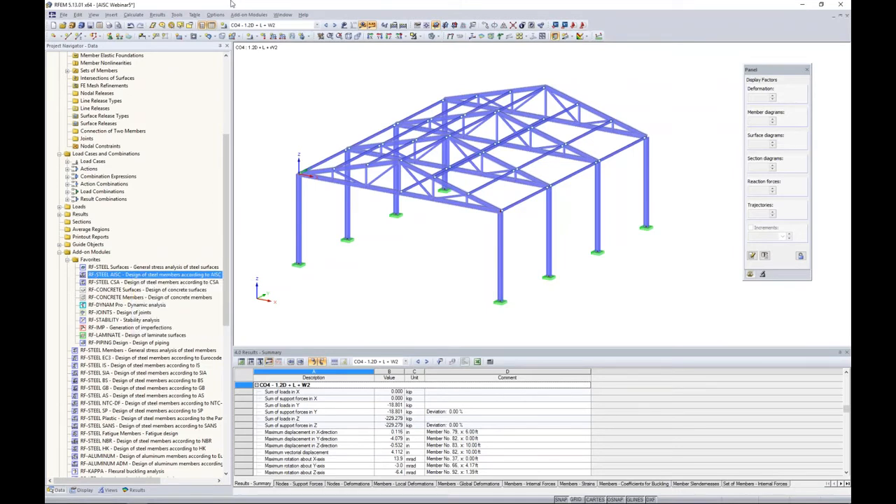
left_click(252, 15)
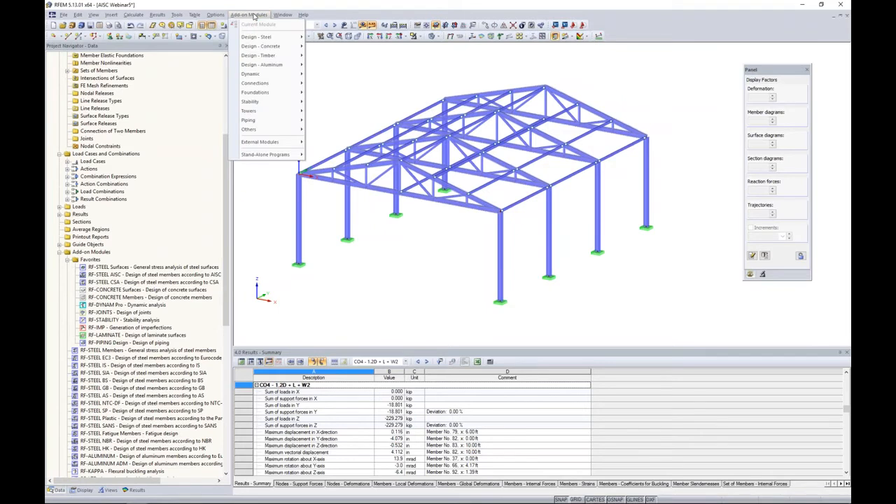
mouse_move(256, 38)
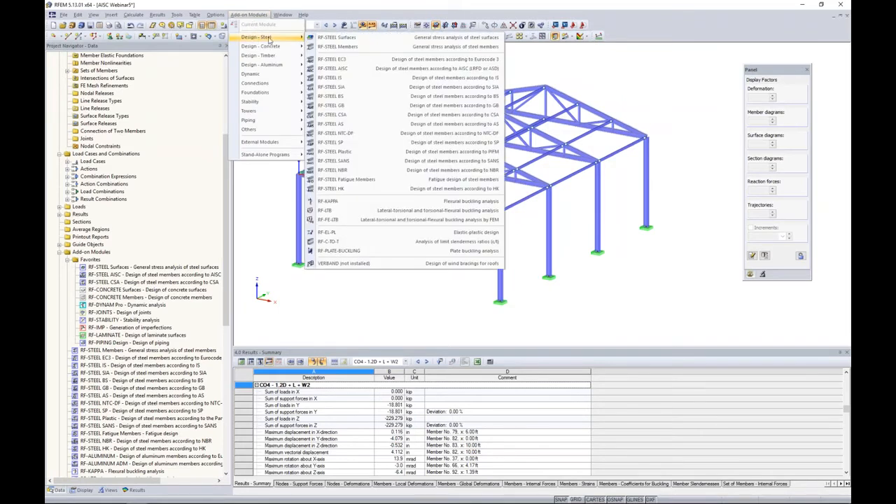
left_click(337, 69)
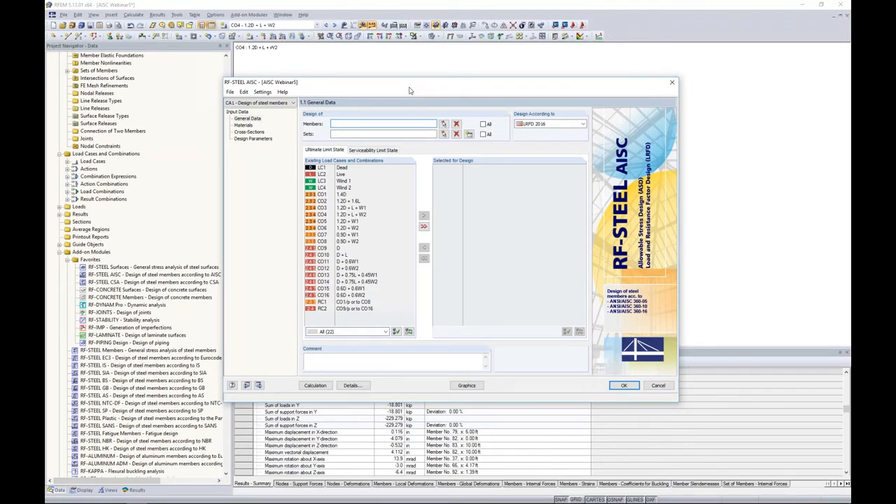
Rename the RF-STEEL AISC design case as Columns
left_click(230, 91)
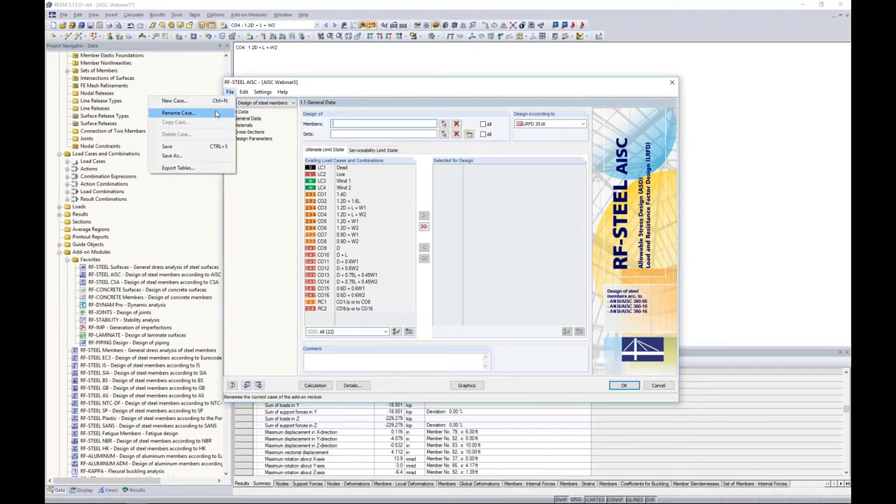
left_click(215, 114)
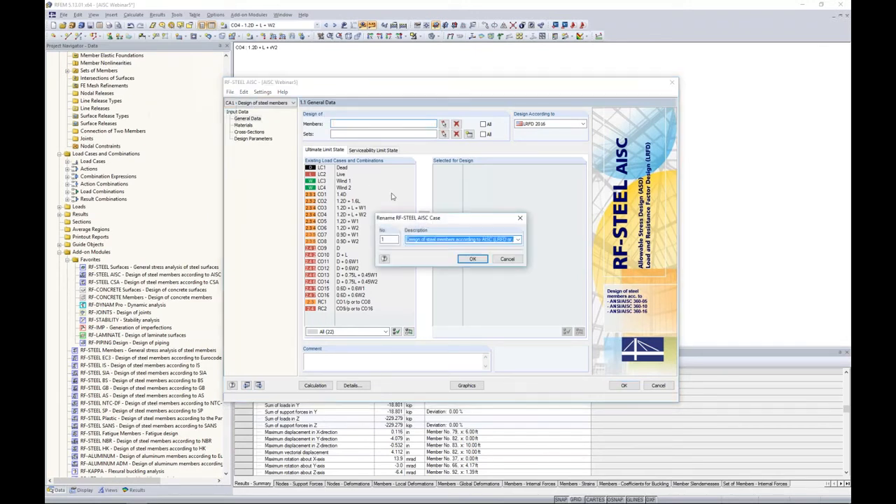
type("Columns")
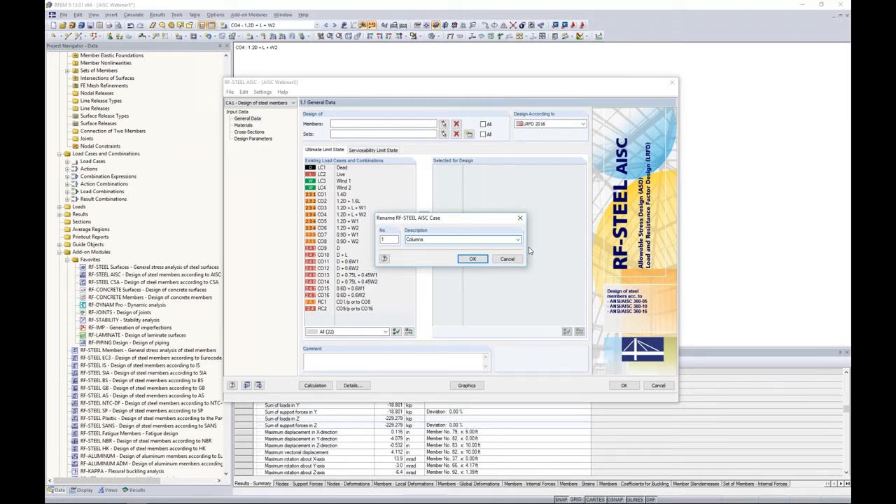
left_click(474, 259)
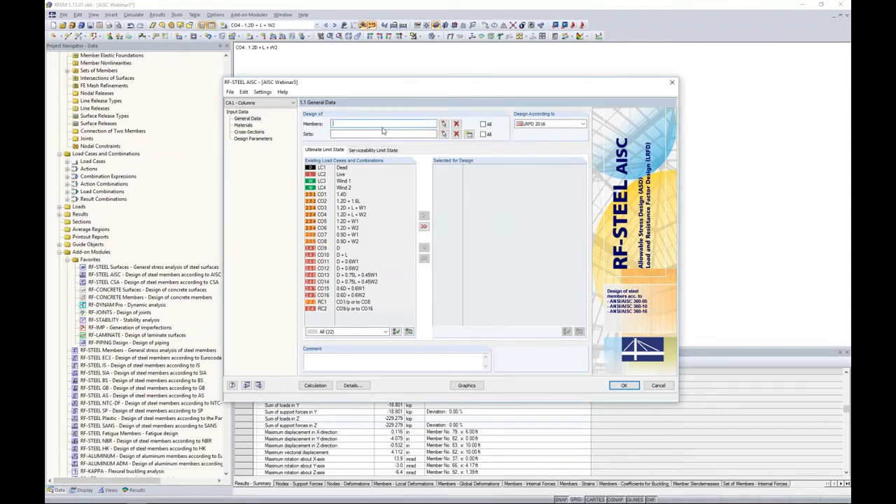
Set the design standard to LRFD 2016 and pick all eight columns of the frame as the members for design
left_click(550, 124)
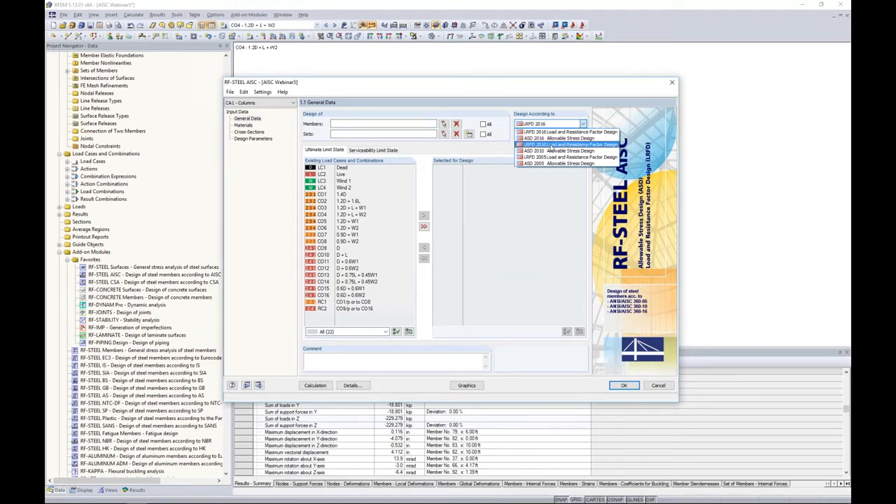
left_click(556, 132)
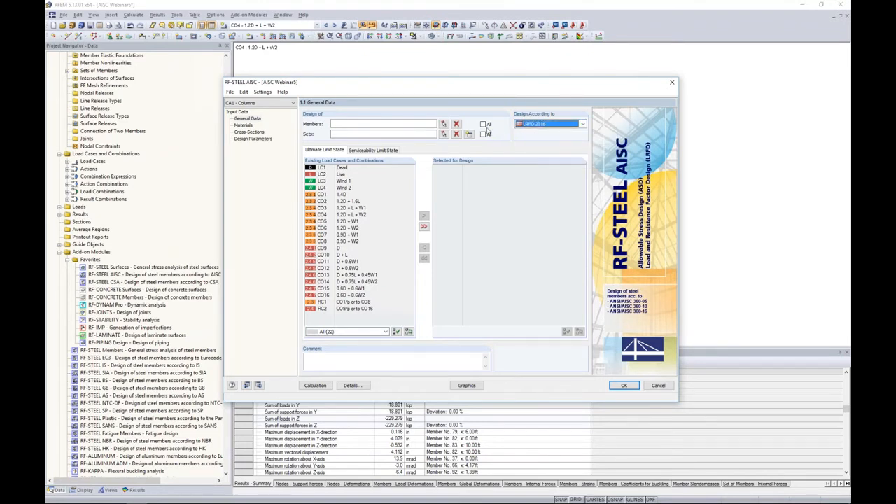
left_click(444, 124)
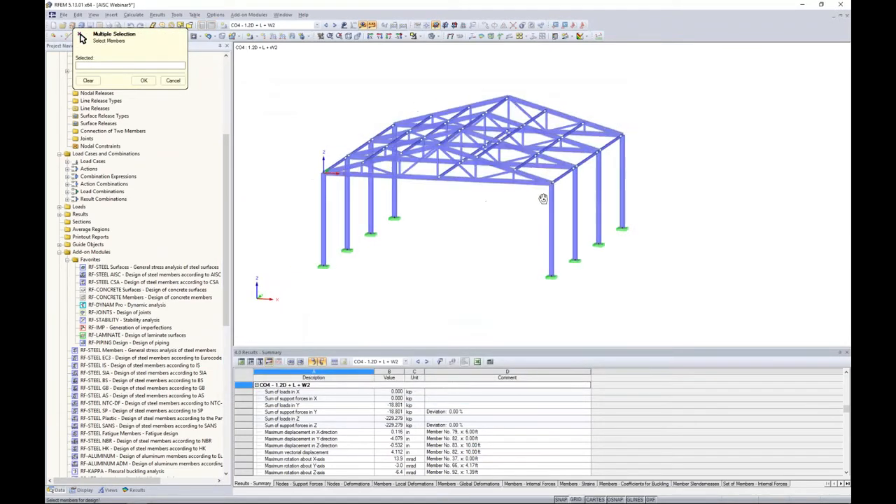
left_click_drag(639, 207, 325, 169)
middle_click_drag(505, 232, 429, 226, "ctrl")
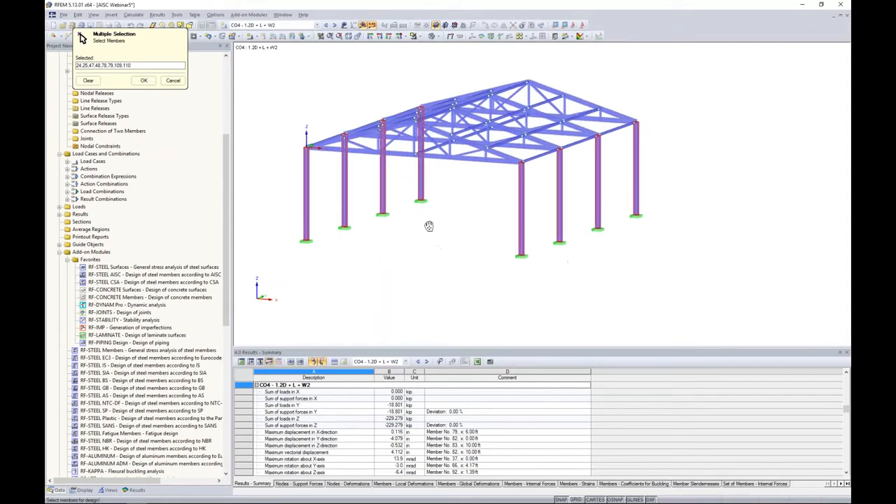
left_click(144, 81)
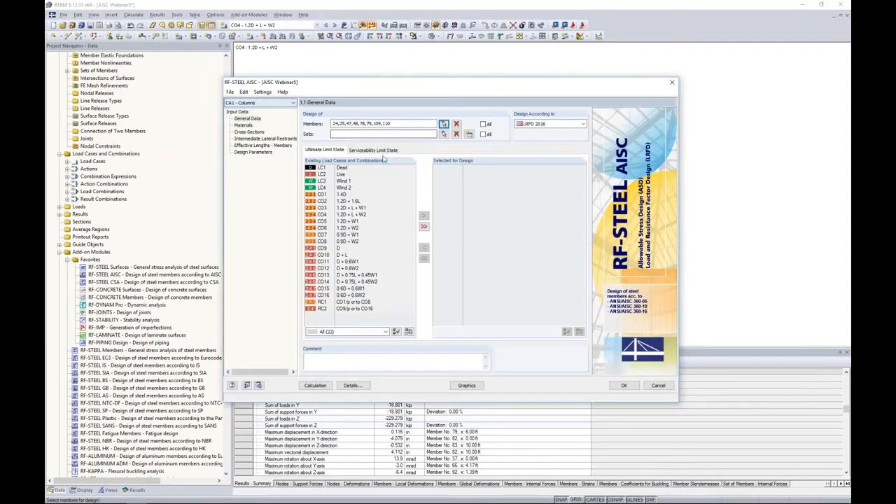
Select load combinations CO1 through CO8 for the ultimate limit state design
left_click(346, 195)
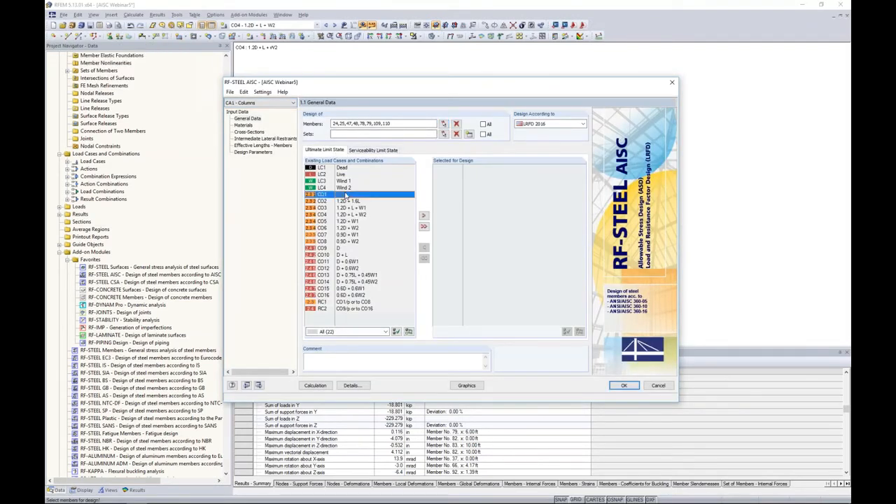
left_click(354, 242, "shift")
left_click(423, 215)
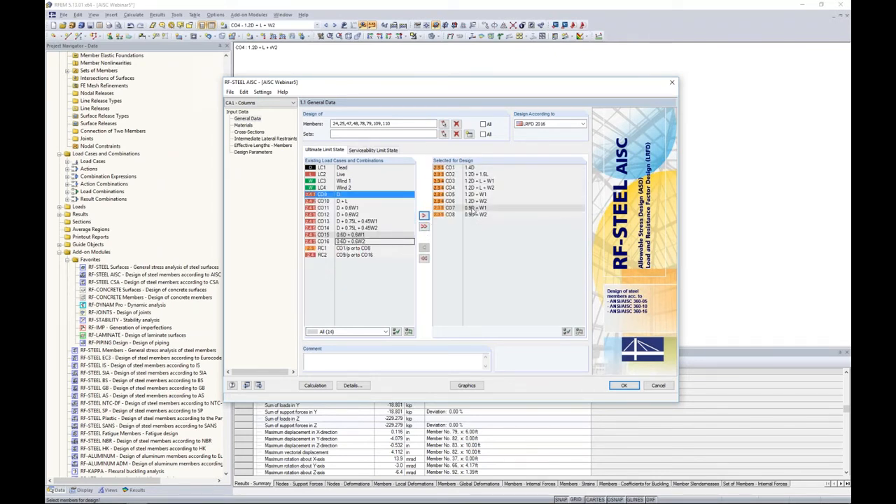
Select load combinations CO9 through CO16 for the serviceability limit state design
left_click(361, 151)
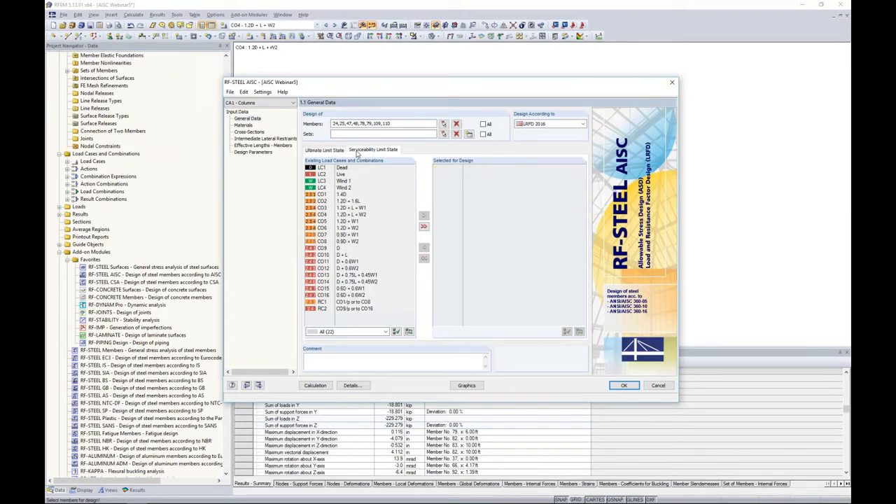
left_click(337, 248)
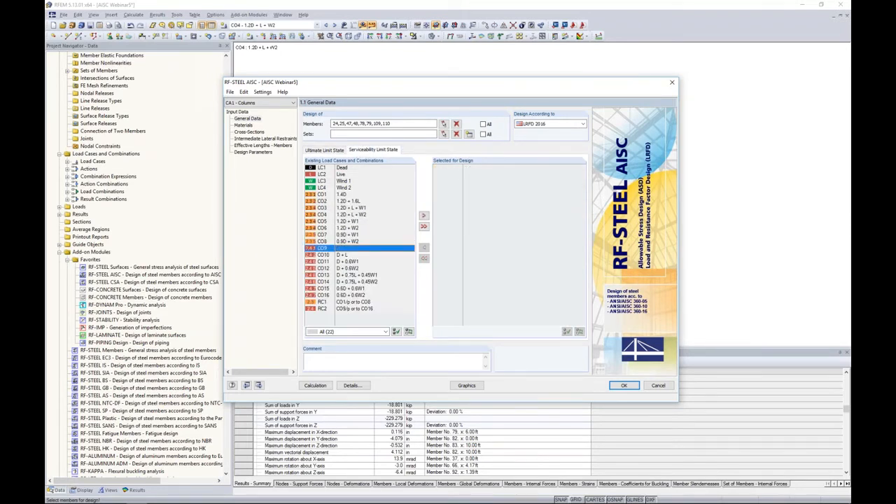
left_click(347, 296, "shift")
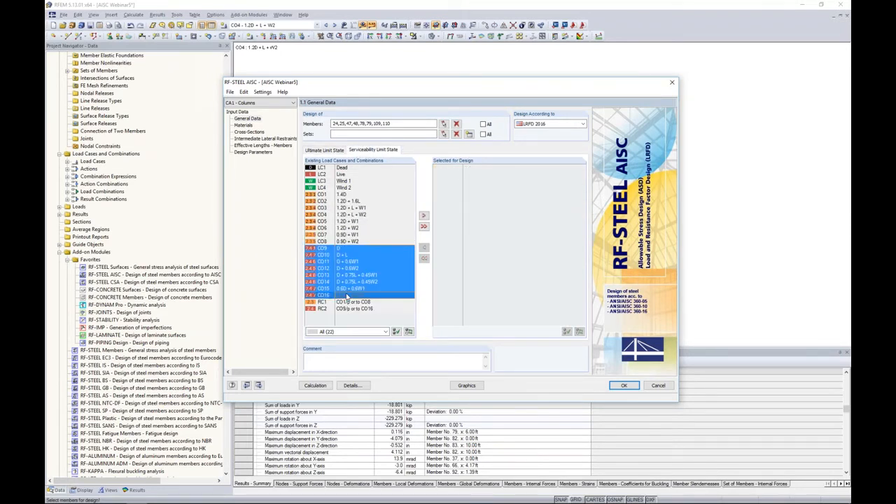
left_click(423, 215)
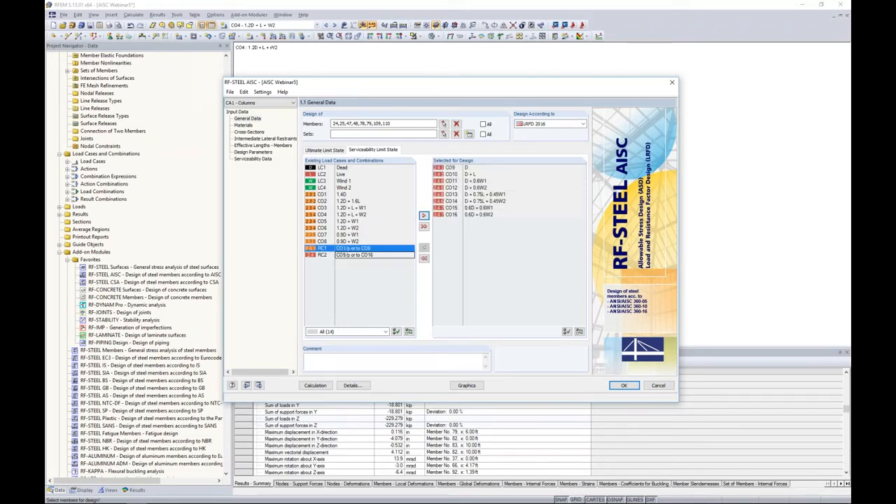
Review the Steel A992 material properties and the column cross-section data
left_click(243, 126)
left_click(336, 147)
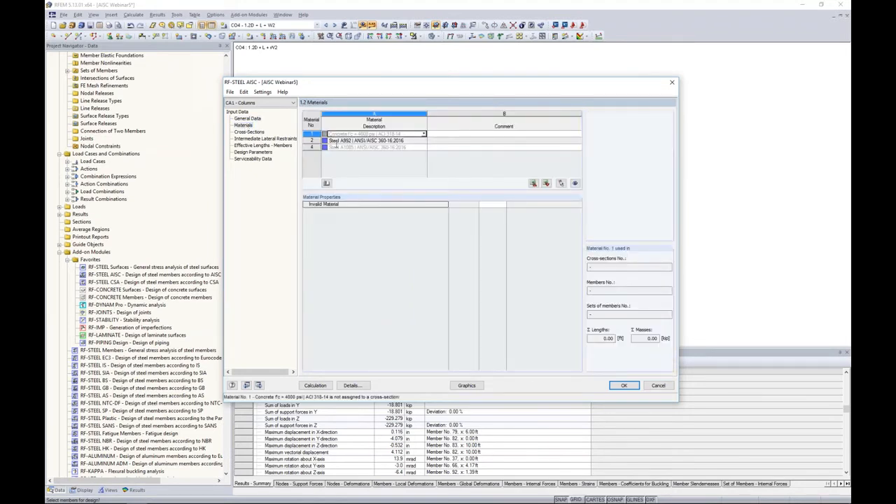
left_click(338, 140)
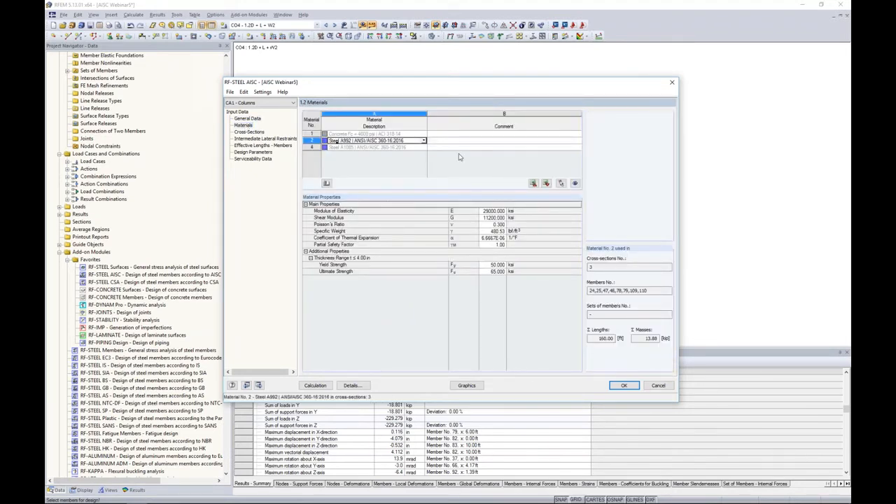
left_click(249, 131)
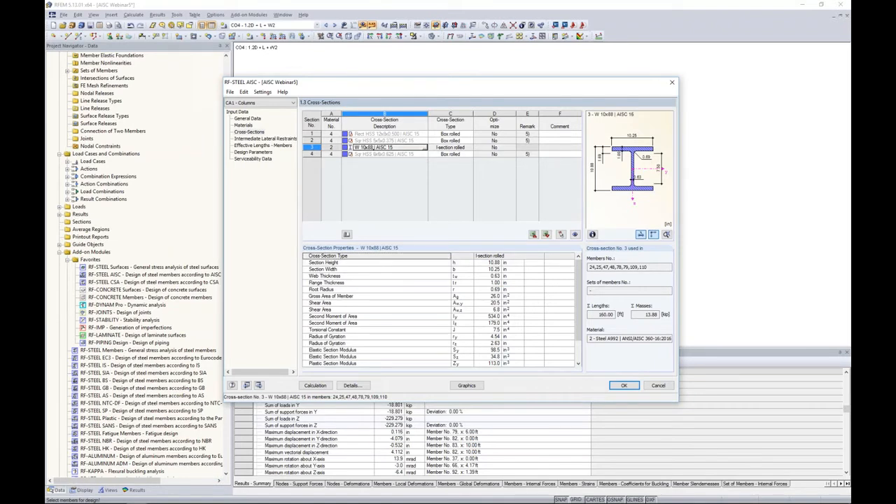
Try four intermediate lateral restraints on member 24 and view their effect on its effective lengths
left_click(283, 140)
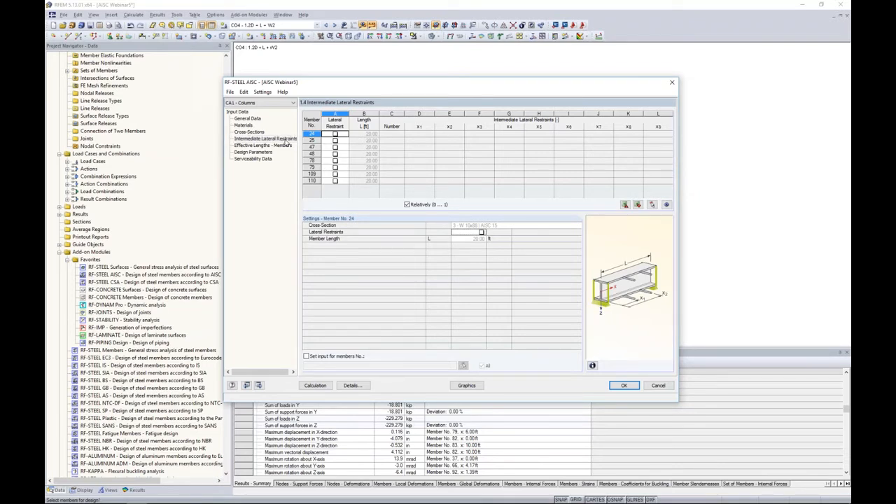
left_click(335, 134)
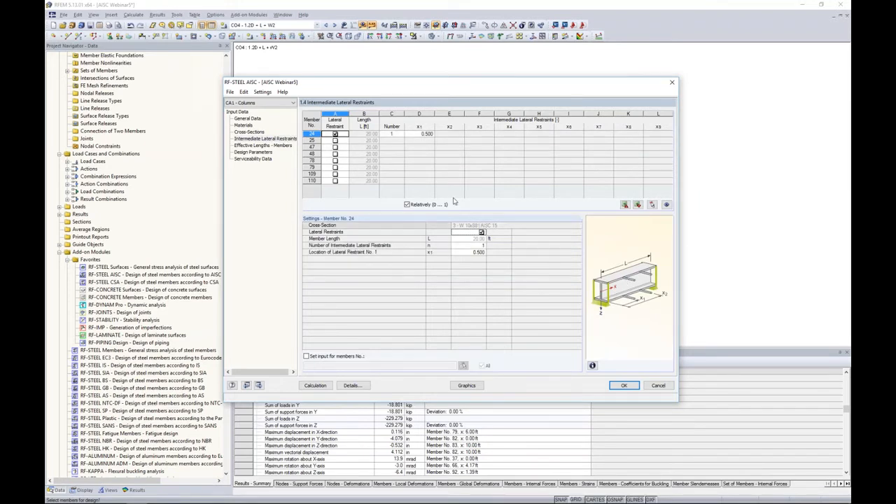
left_click(392, 134)
left_click(402, 132)
left_click(402, 132)
left_click(402, 131)
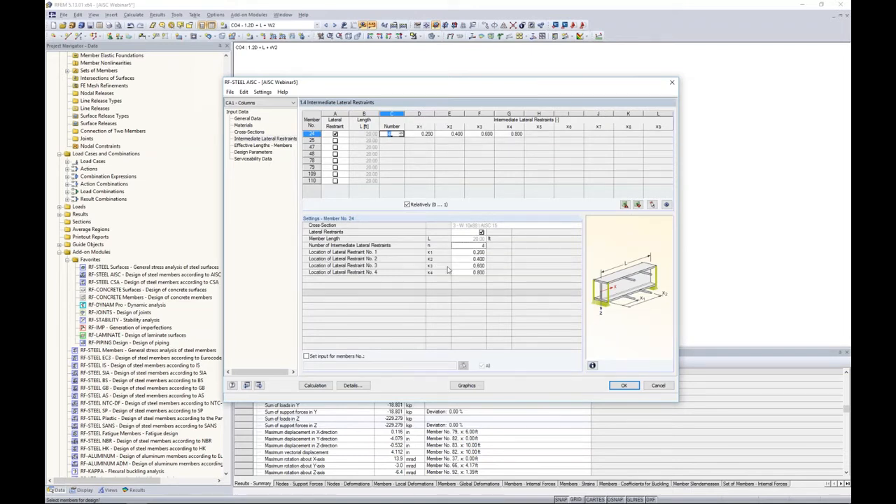
left_click(253, 146)
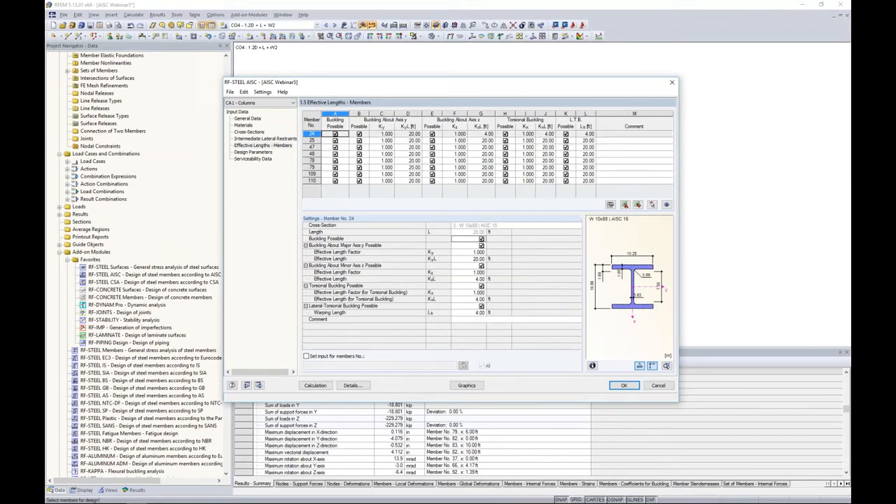
Reduce member 24 to one intermediate lateral restraint and remove its lateral restraint setting
left_click(261, 138)
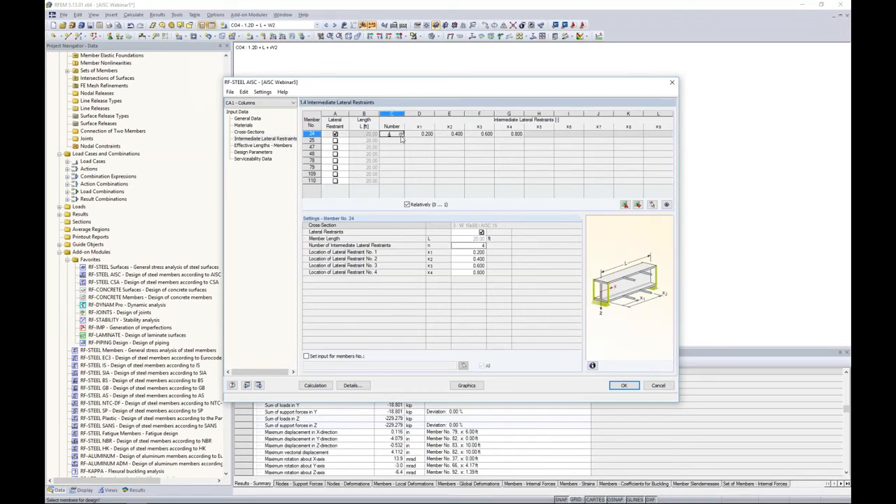
left_click(401, 137)
left_click(401, 136)
left_click(402, 136)
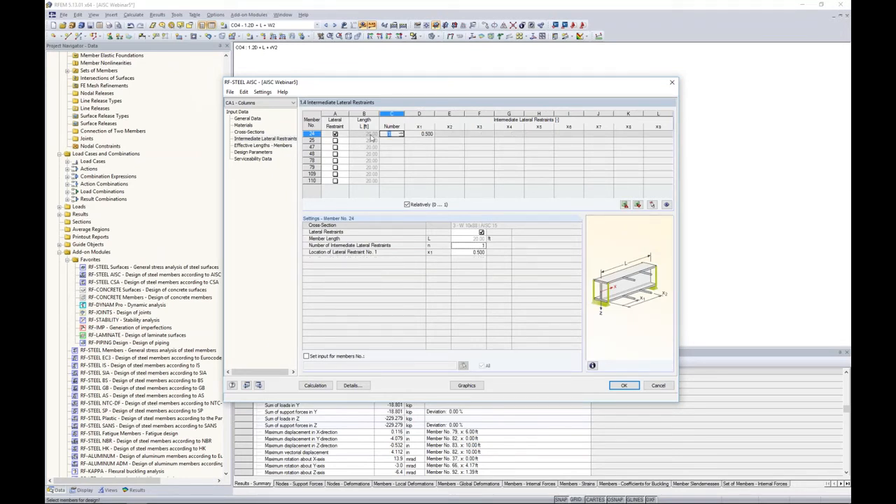
left_click(335, 134)
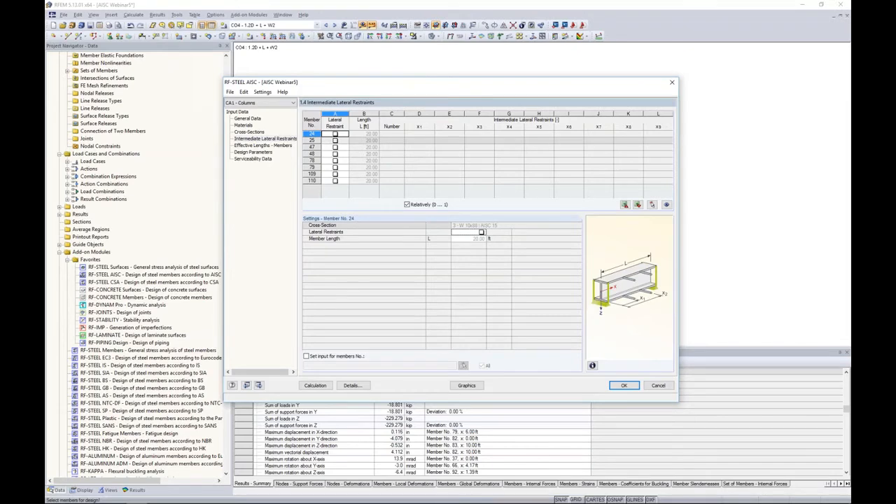
Examine the columns' effective length factors and lengths, comparing them with the columns in the frame model
left_click_drag(440, 83, 454, 233)
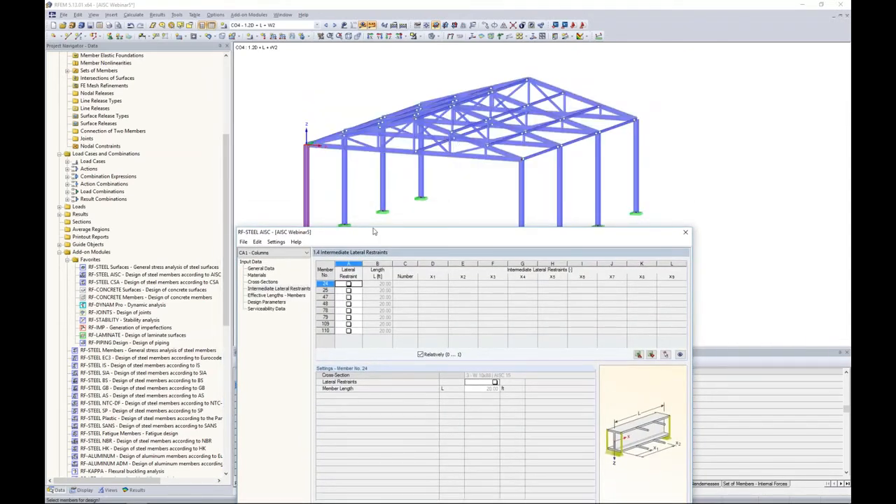
left_click_drag(376, 235, 390, 100)
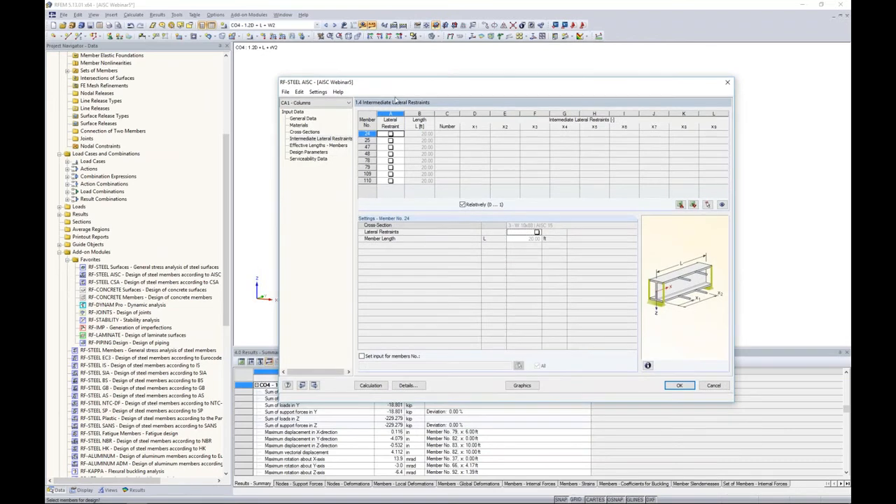
left_click(310, 146)
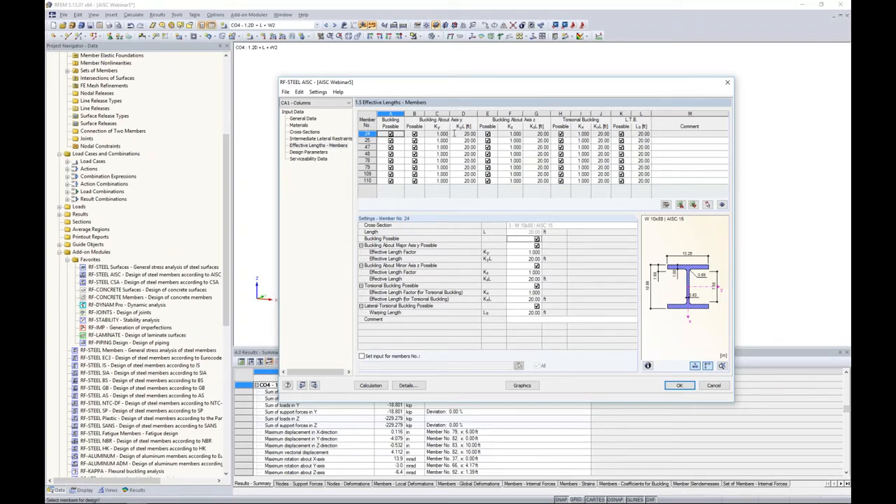
key("Tab")
left_click_drag(461, 86, 429, 254)
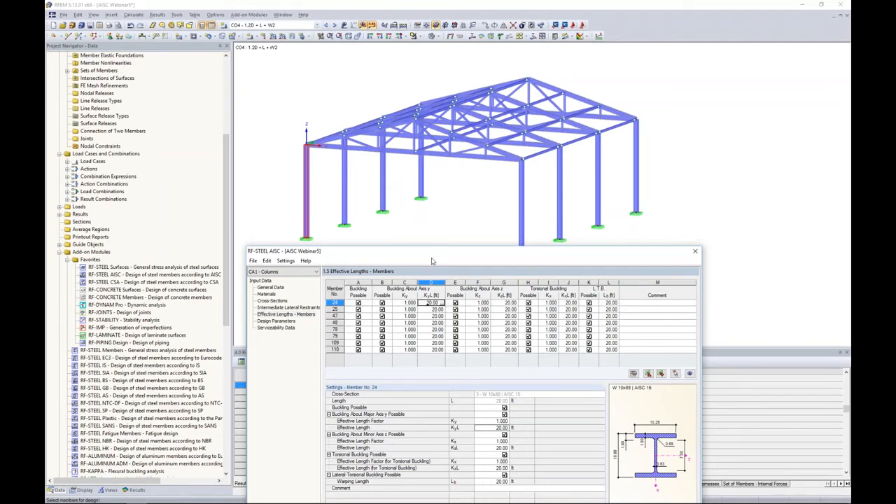
left_click_drag(448, 256, 455, 88)
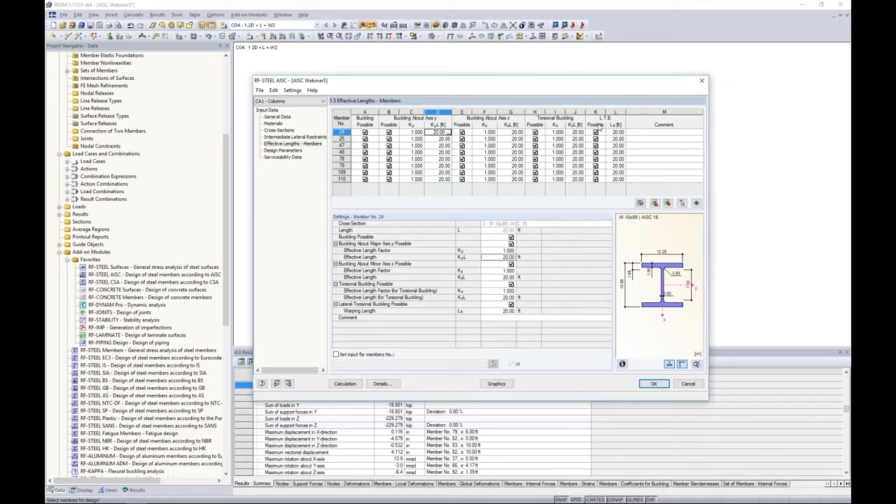
Review the design parameters and the modification factor Cb options for member 24
left_click(294, 151)
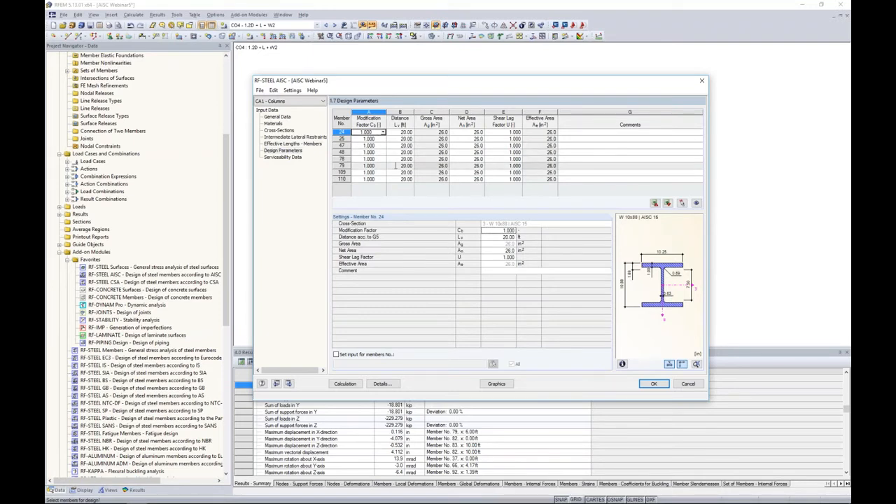
left_click(383, 132)
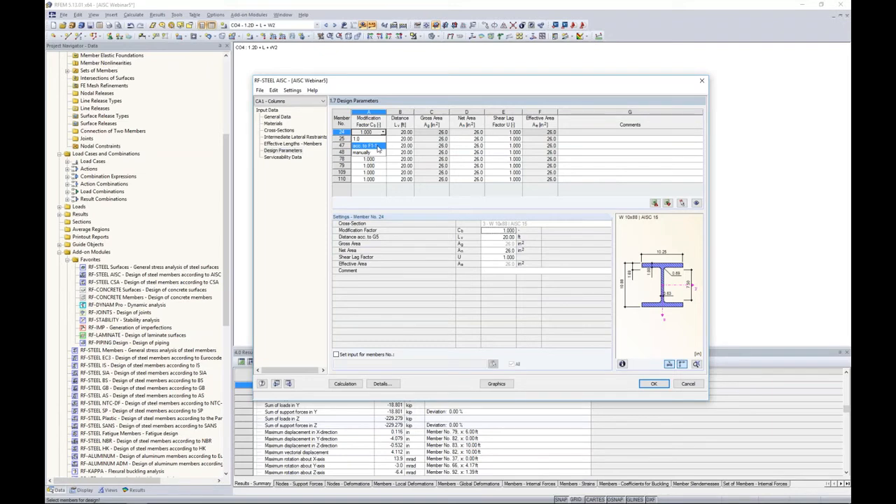
left_click(377, 146)
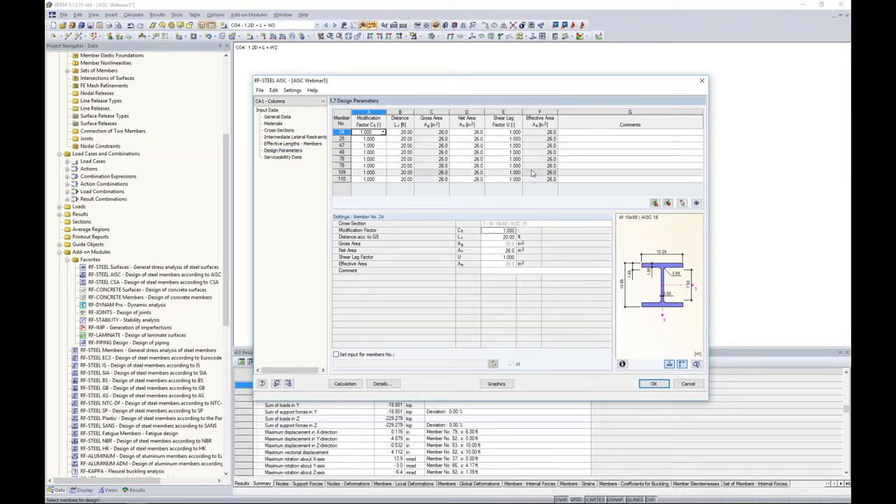
Add all eight frame columns to the serviceability data, using Member as the reference type
left_click(284, 157)
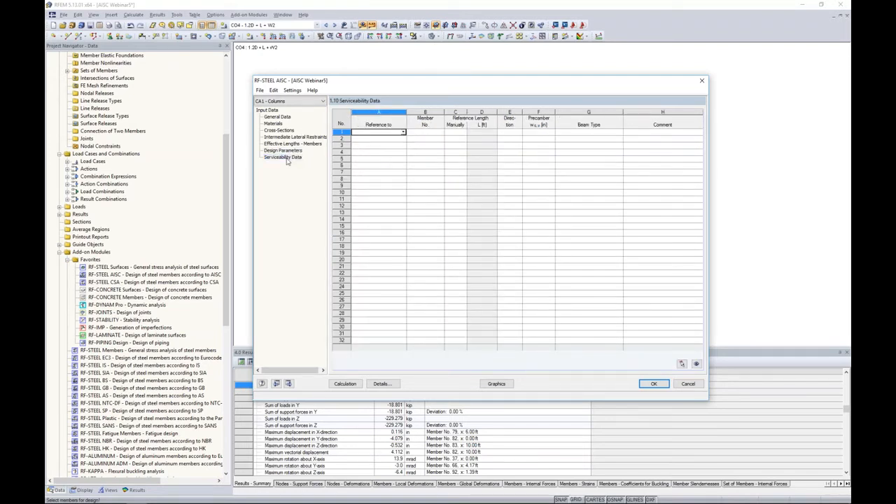
left_click(404, 132)
left_click(371, 139)
left_click(420, 132)
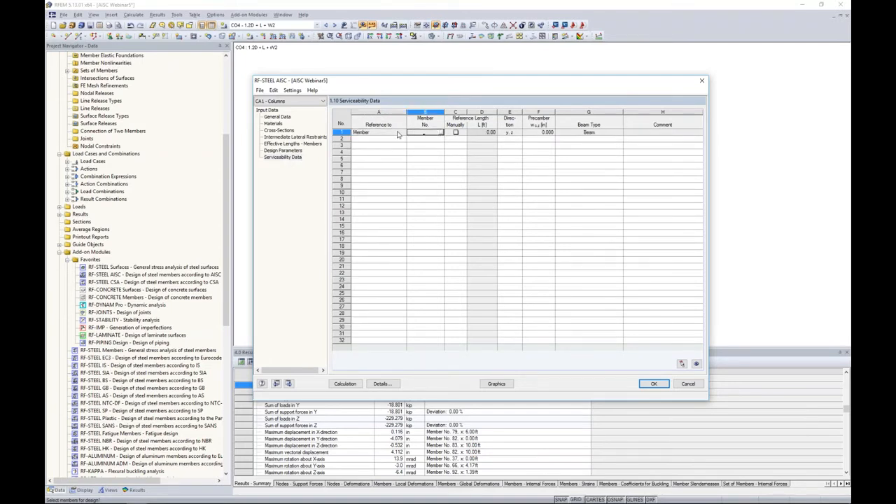
left_click(441, 132)
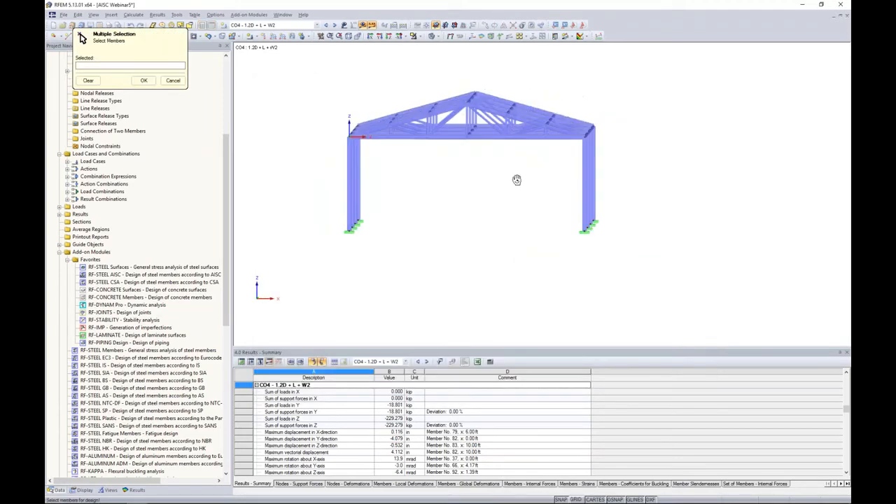
left_click_drag(611, 184, 335, 157)
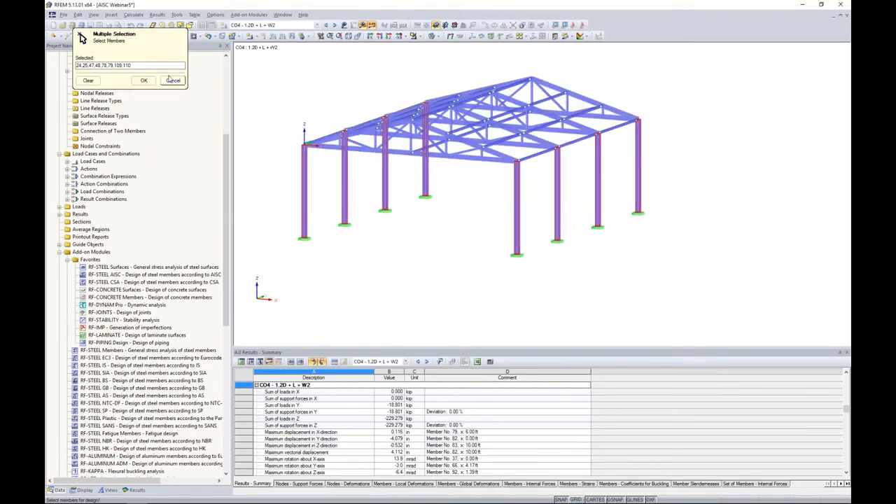
left_click(144, 80)
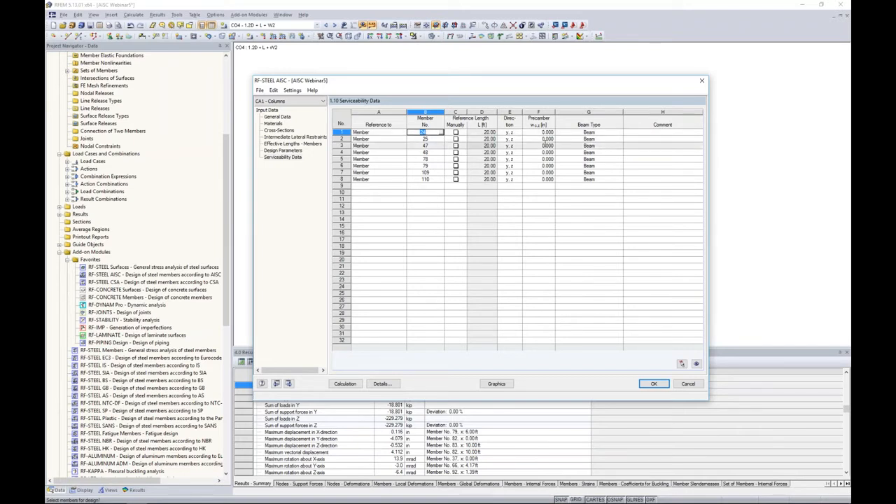
Check the beam type options for member 24 in the serviceability data, keeping Beam
left_click(594, 133)
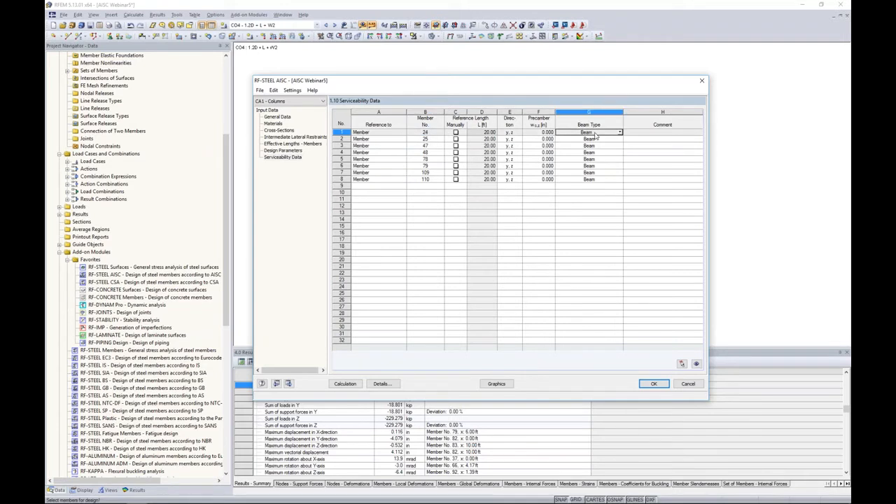
left_click(619, 133)
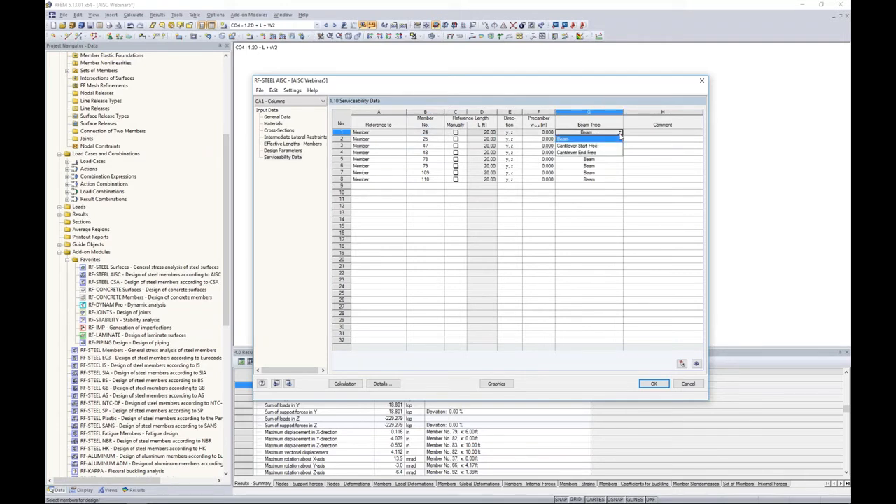
left_click(614, 141)
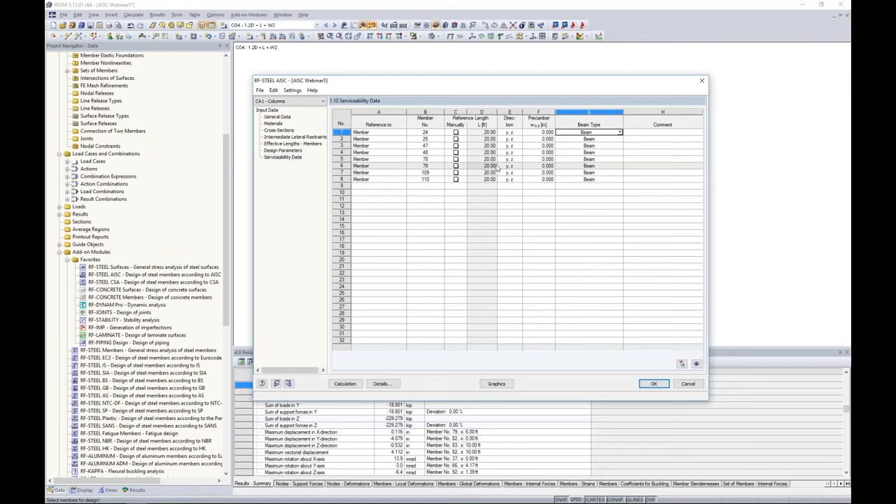
Review the limiting deflection ratios in the design details and run the calculation for the Columns design case
left_click(381, 383)
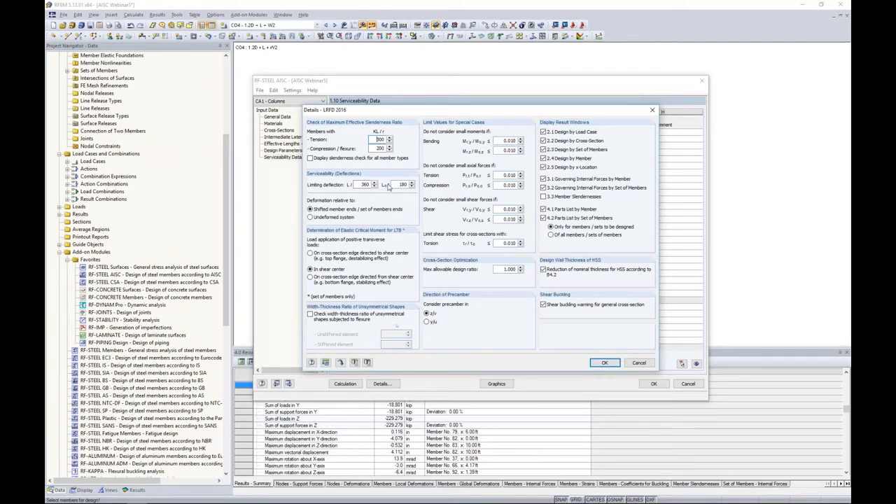
left_click(362, 184)
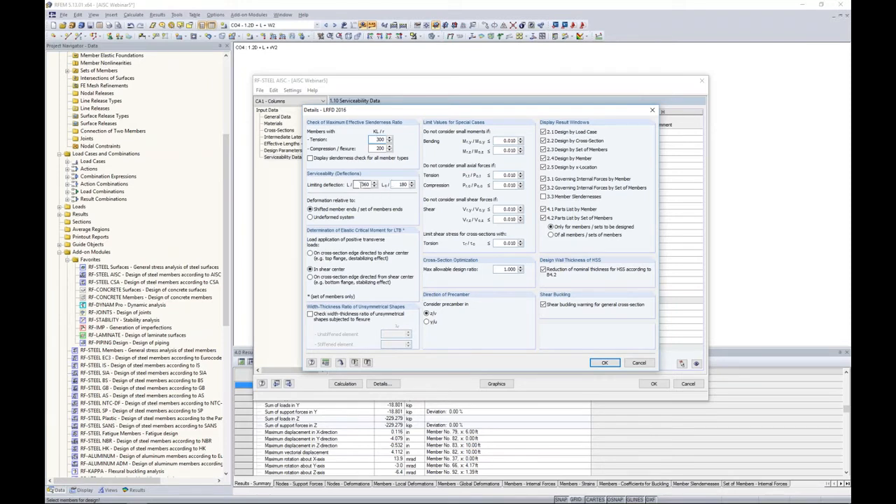
double_click(362, 185)
left_click(399, 185)
left_click(605, 362)
left_click(350, 384)
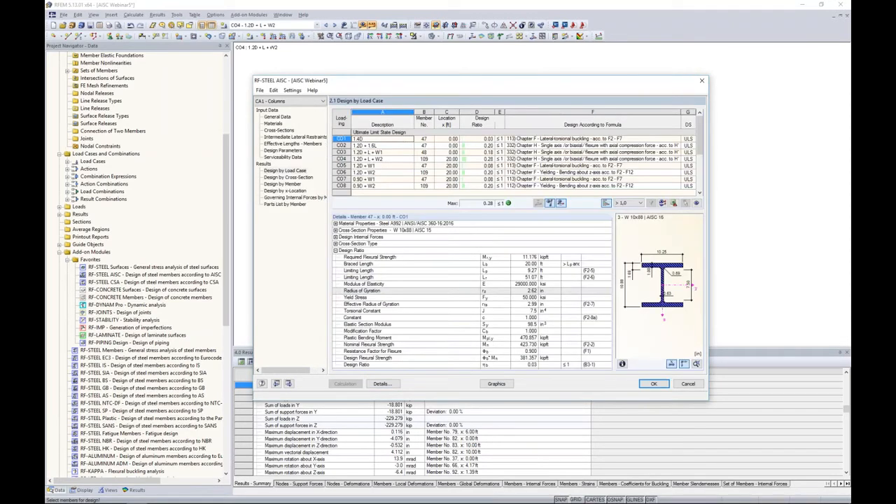
Review the column design results by load case and by cross-section, and open the results by member
left_click(503, 310)
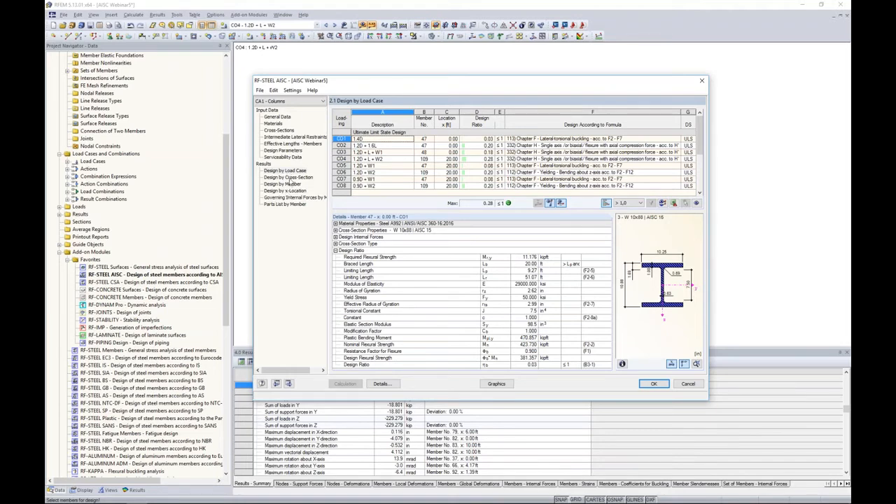
left_click(288, 178)
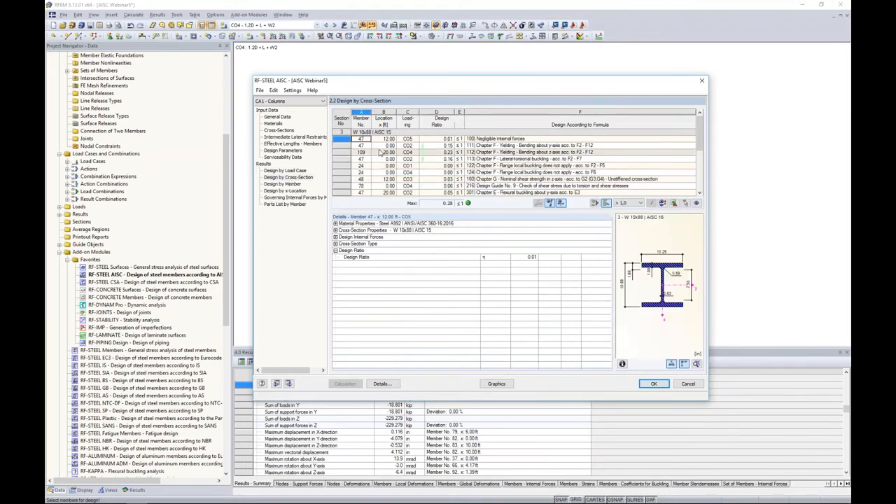
left_click(361, 172)
left_click(294, 185)
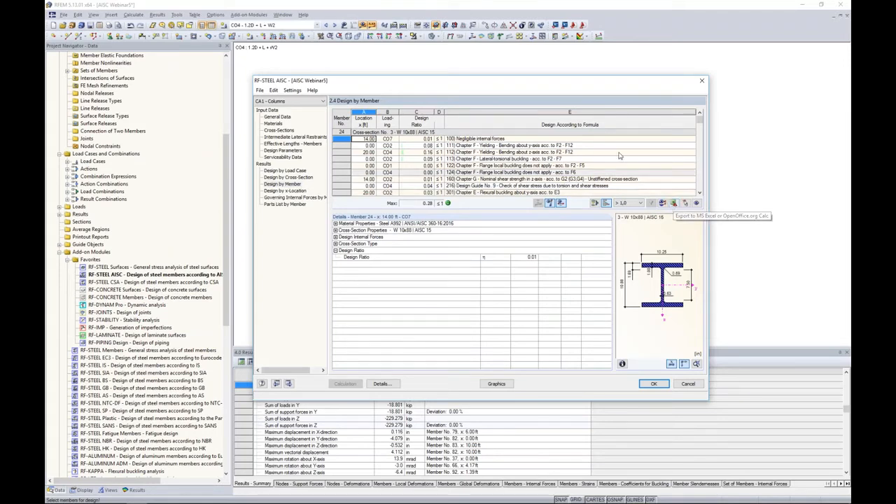
Uncover the frame model behind the results window and examine the design checks by member against the highlighted columns
left_click_drag(581, 81, 570, 214)
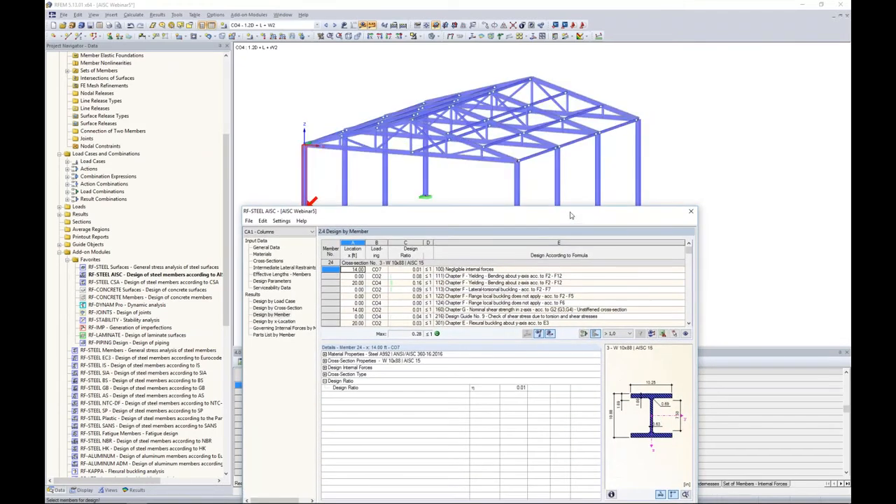
scroll(346, 316, "down", 1)
scroll(345, 317, "down", 10)
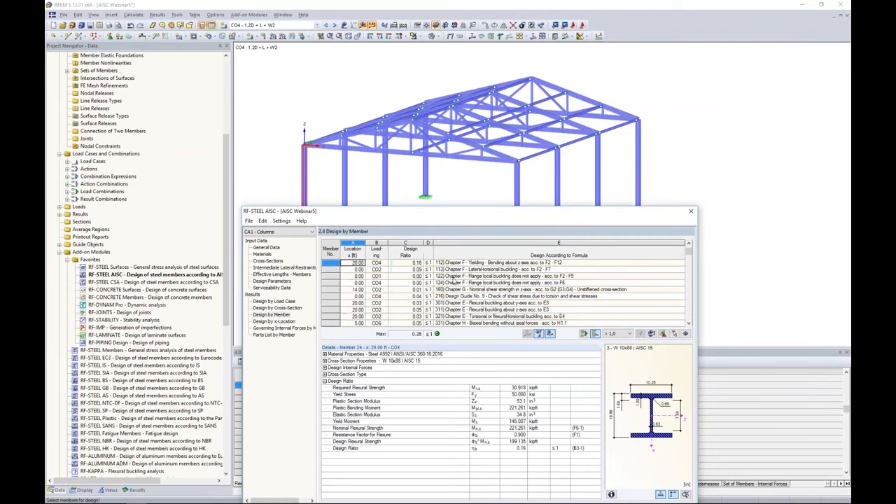
scroll(481, 269, "down", 8)
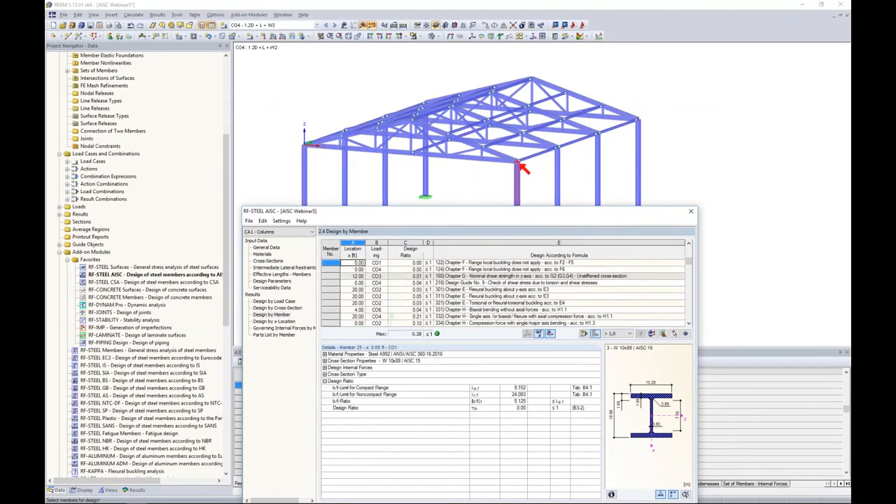
scroll(481, 269, "down", 15)
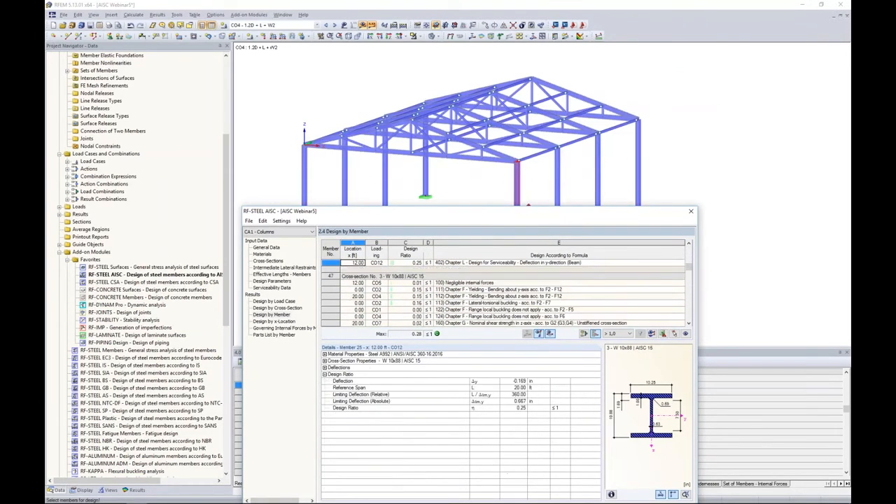
scroll(482, 269, "down", 4)
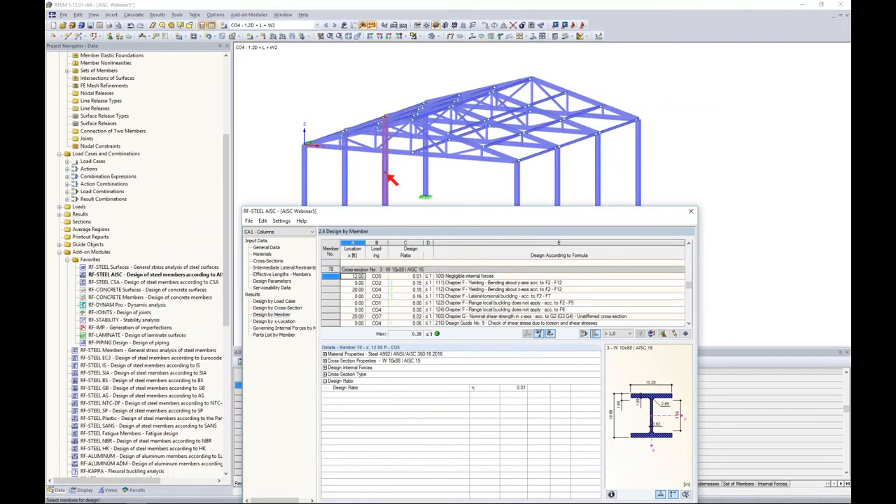
scroll(481, 270, "down", 5)
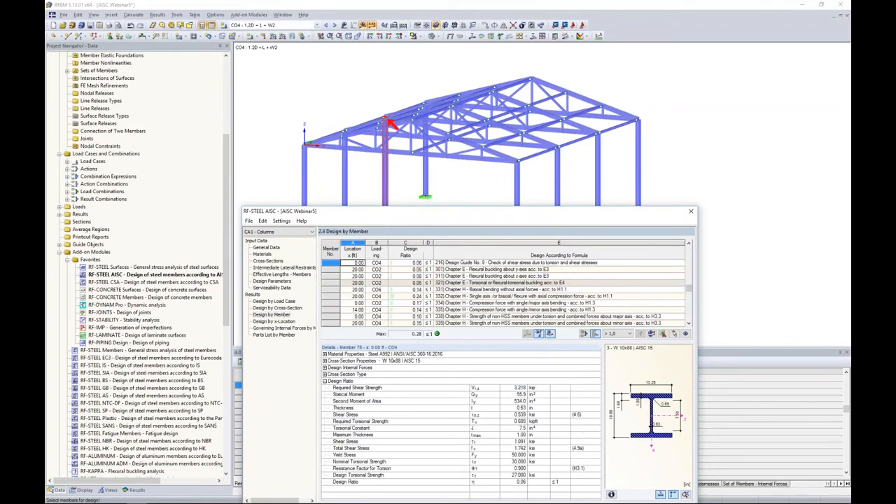
scroll(481, 270, "down", 6)
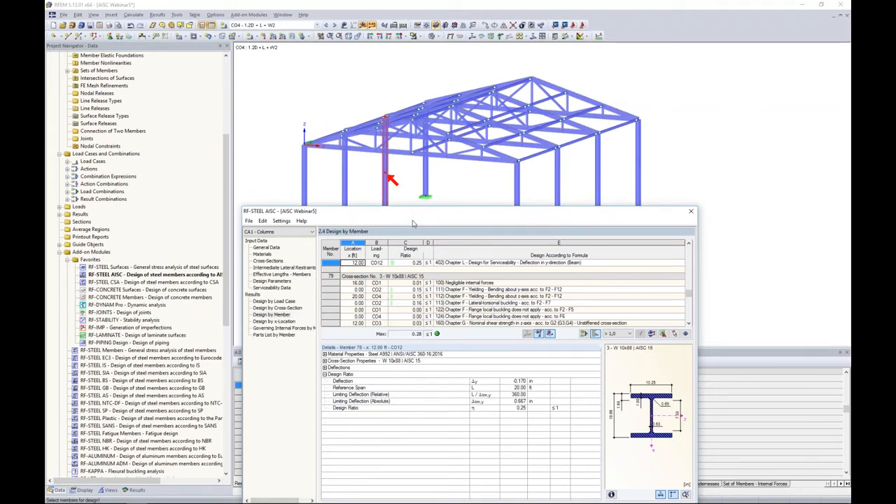
left_click_drag(428, 212, 437, 62)
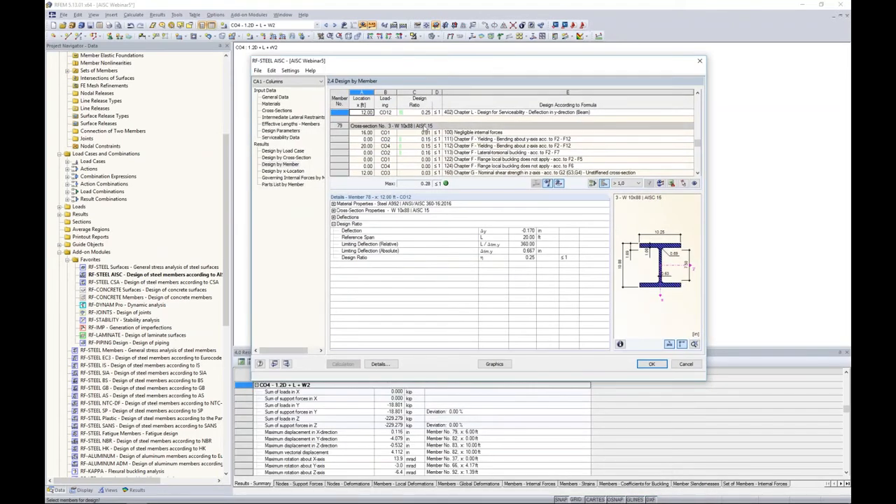
Select the Chapter F lateral-torsional buckling check of member 79 in the results by member
left_click(449, 147)
scroll(452, 151, "down", 1)
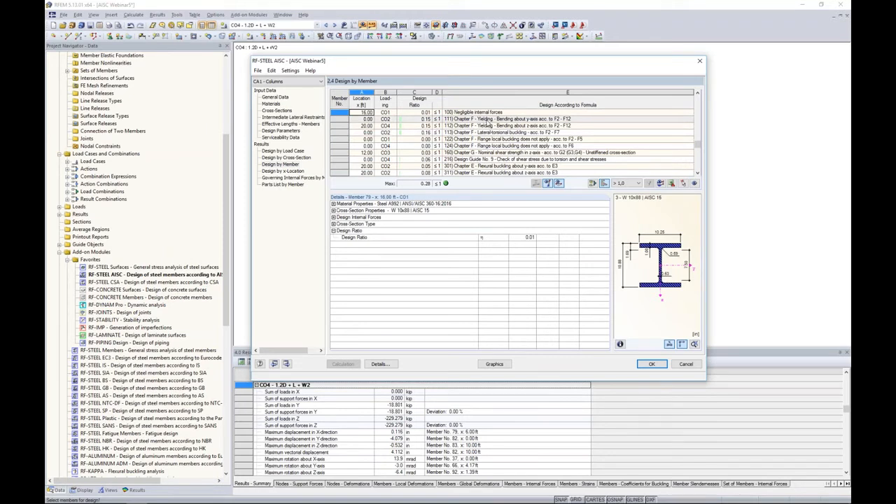
scroll(488, 125, "down", 3)
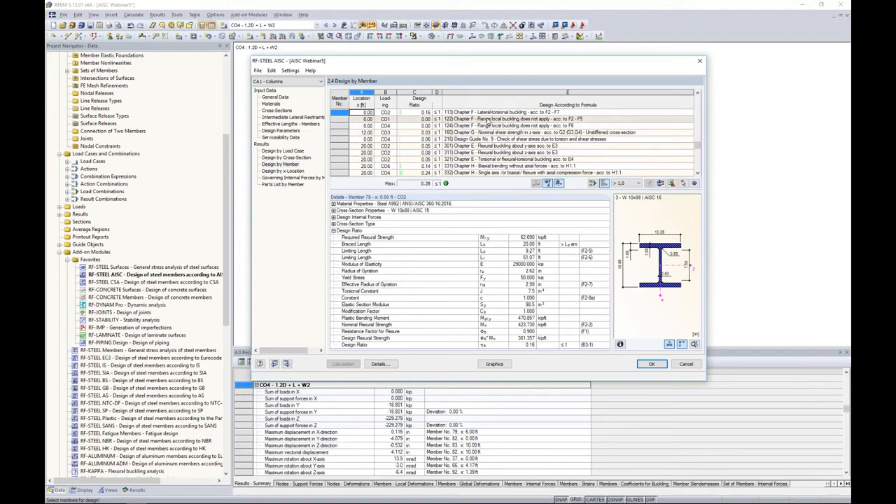
left_click(488, 119)
left_click(488, 113)
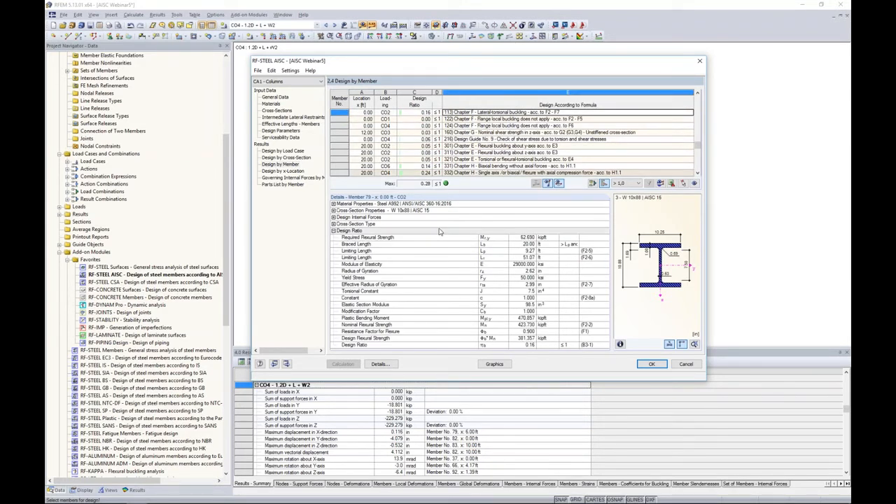
Expand the cross-section type details of member 79 and examine the flange and web classification and the design ratio terms
left_click(336, 225)
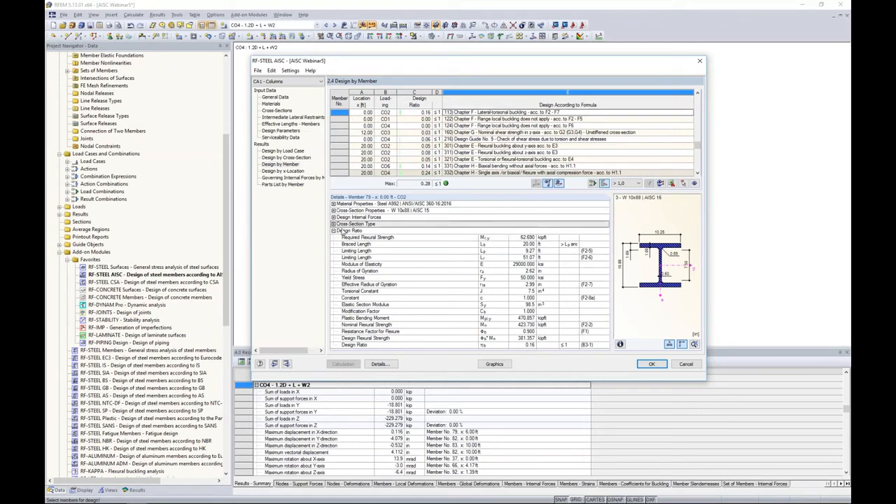
left_click(334, 224)
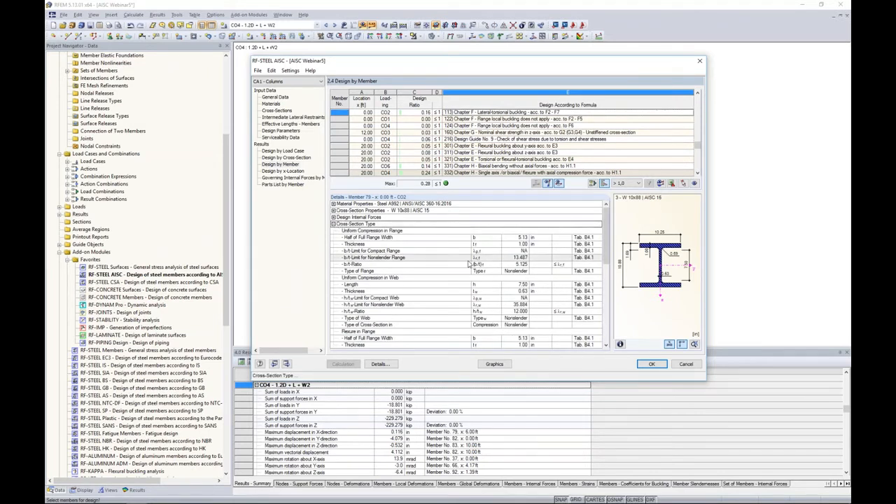
scroll(469, 264, "down", 3)
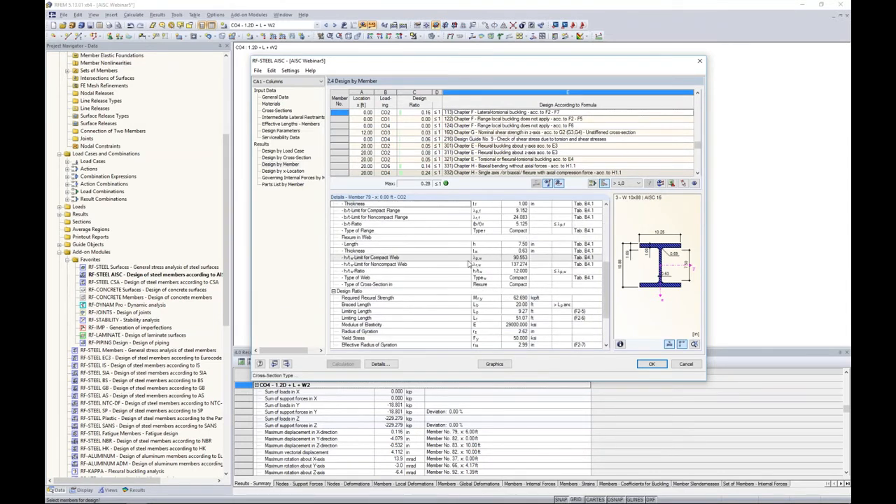
scroll(469, 264, "down", 2)
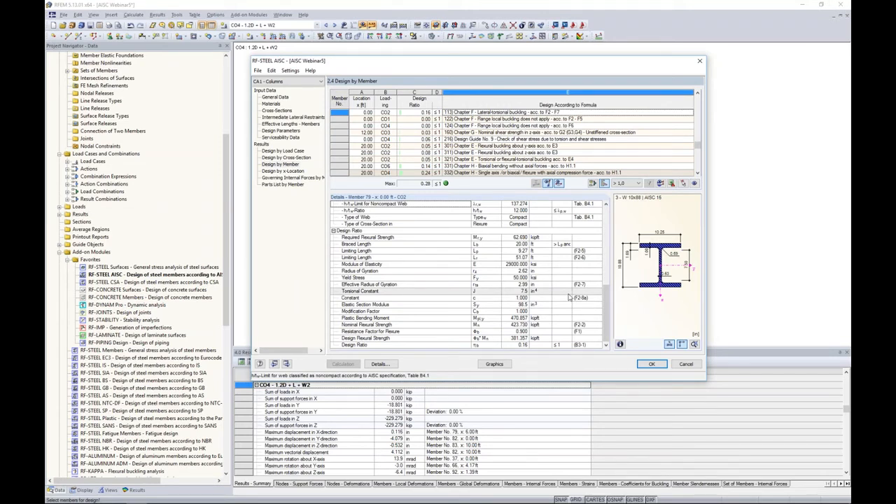
scroll(607, 310, "up", 5)
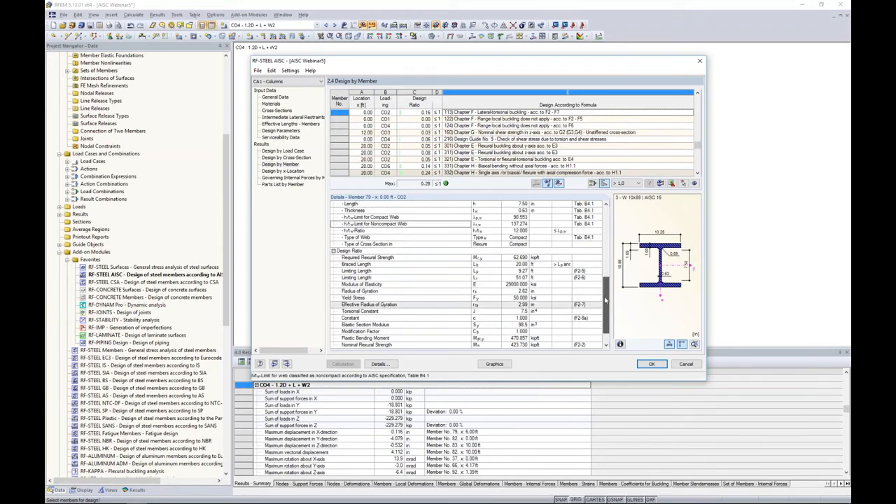
scroll(544, 141, "down", 2)
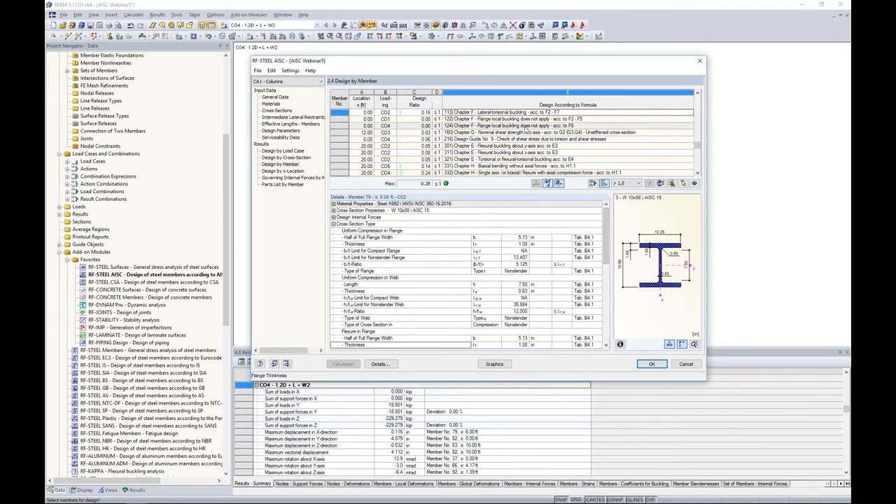
Filter the results by member to Max and examine the governing checks, including the combined axial and flexure check of member 109
scroll(544, 141, "down", 4)
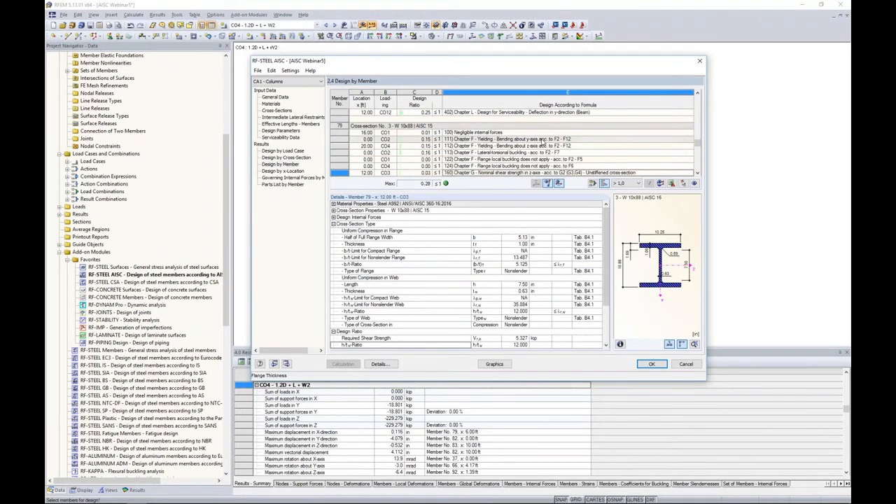
scroll(544, 142, "down", 3)
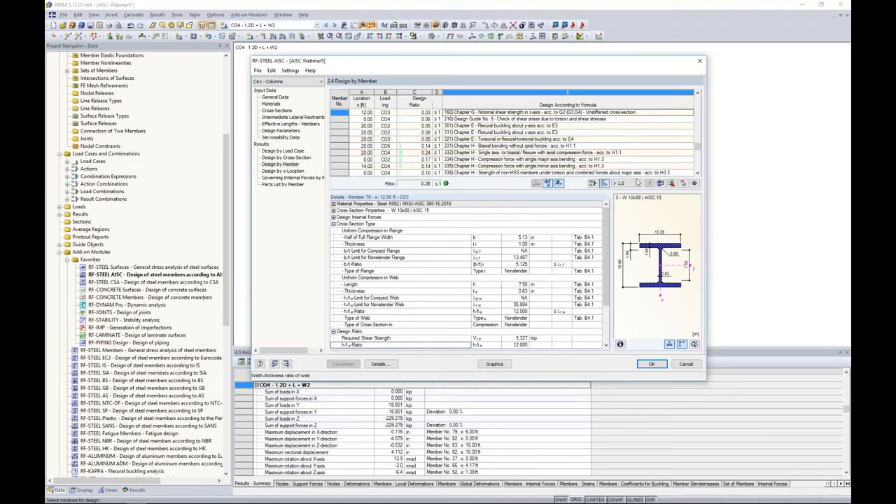
left_click(638, 184)
left_click(617, 196)
left_click(650, 183)
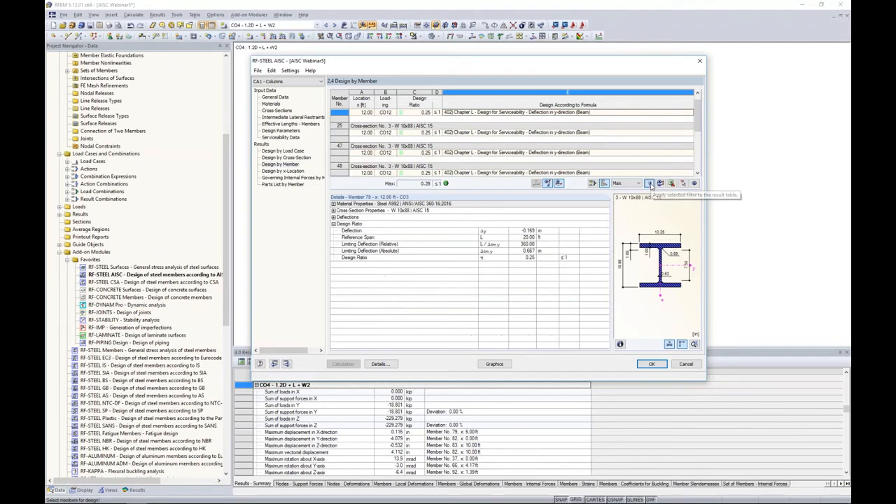
scroll(534, 138, "down", 2)
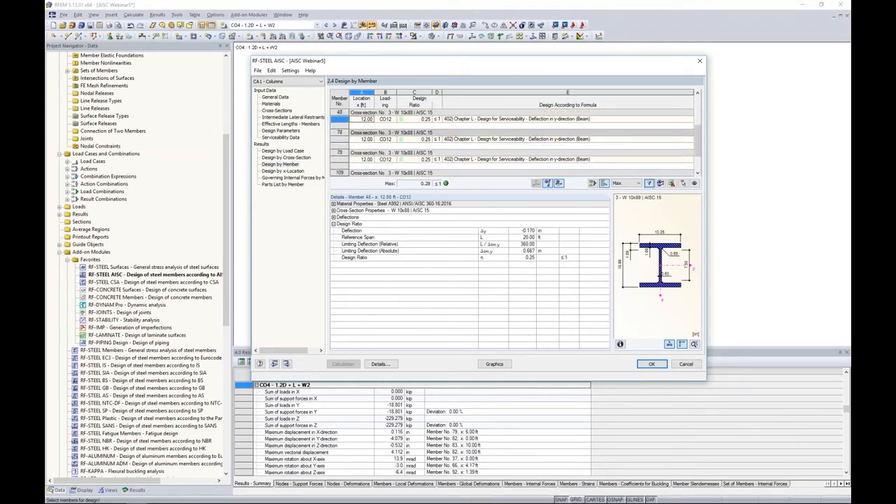
scroll(533, 138, "up", 1)
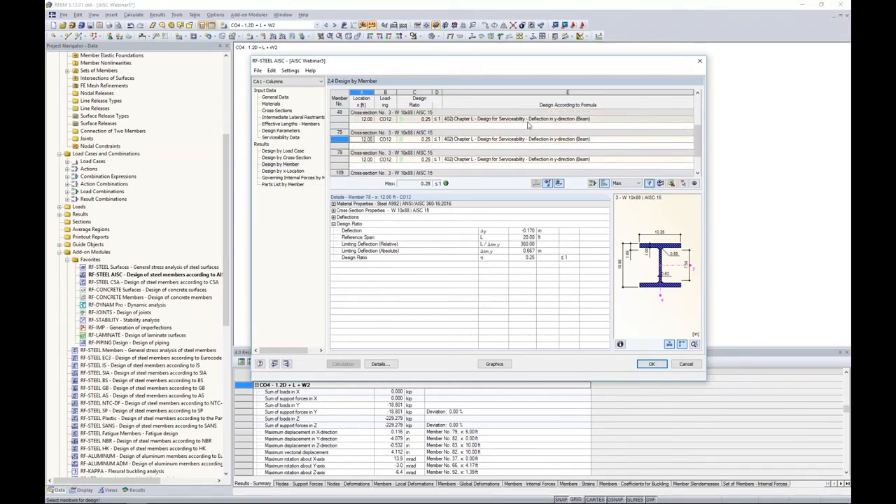
scroll(522, 140, "down", 1)
left_click(522, 140)
left_click(515, 160)
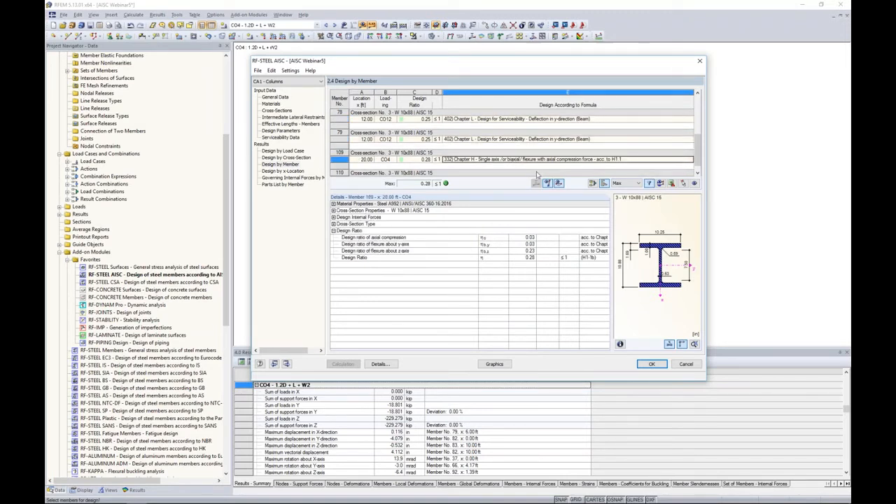
Set the results filter back to > 1,0 and open the parts list by member
left_click(626, 182)
left_click(622, 193)
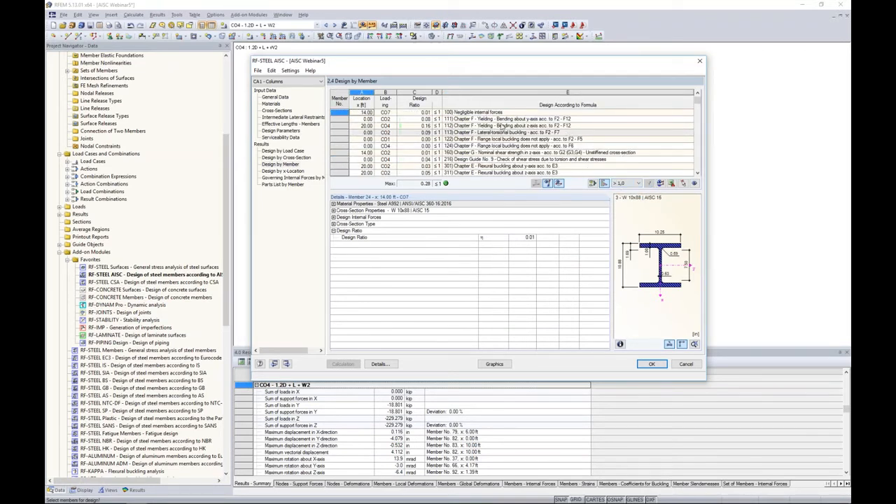
left_click(283, 184)
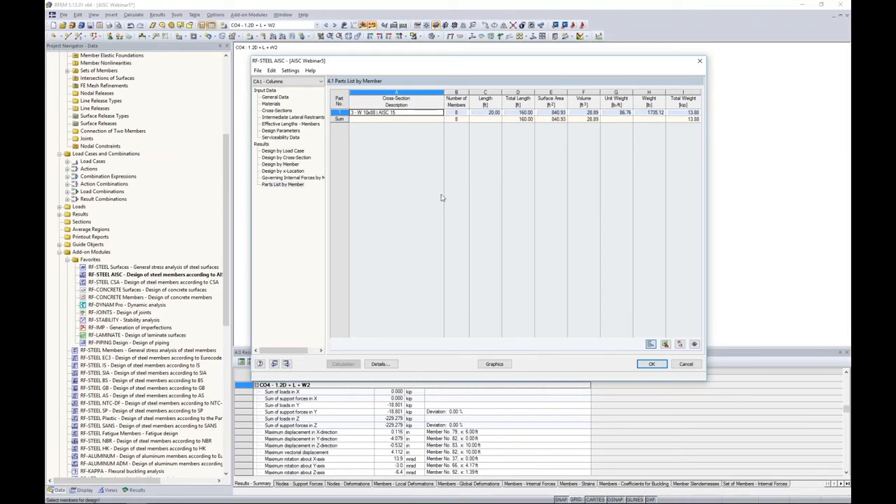
Display the design ratios graphically on the frame model, keeping RF-STEEL AISC CA1 - Columns as the shown case
left_click(495, 364)
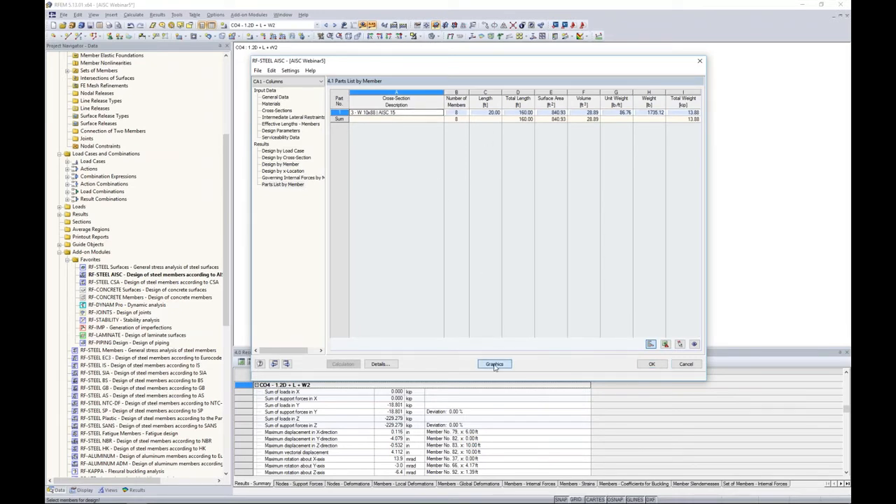
middle_click_drag(457, 224, 467, 248, "ctrl")
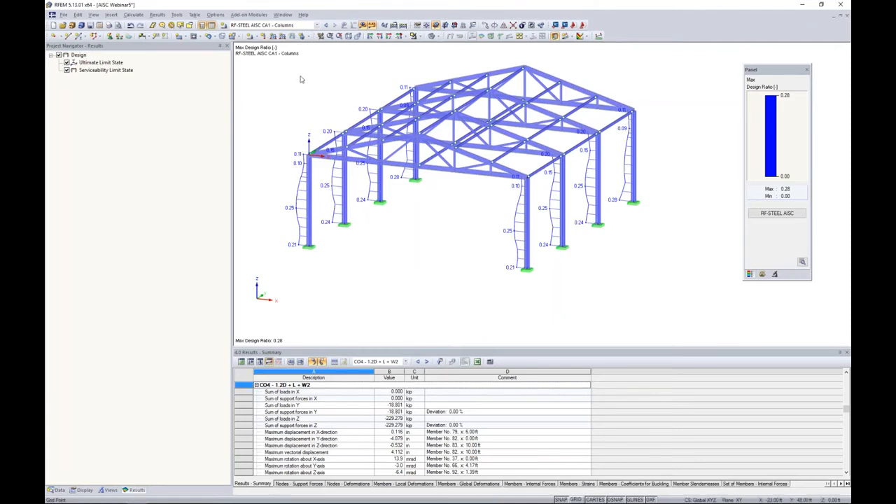
left_click(318, 25)
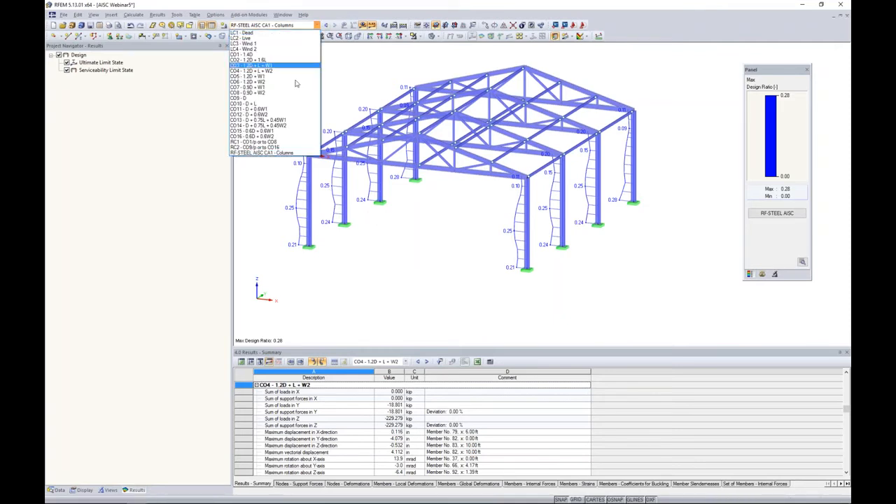
left_click(273, 153)
View the ultimate limit state ratios alone on the frame, and switch the display to serviceability limit state ratios only
left_click(66, 70)
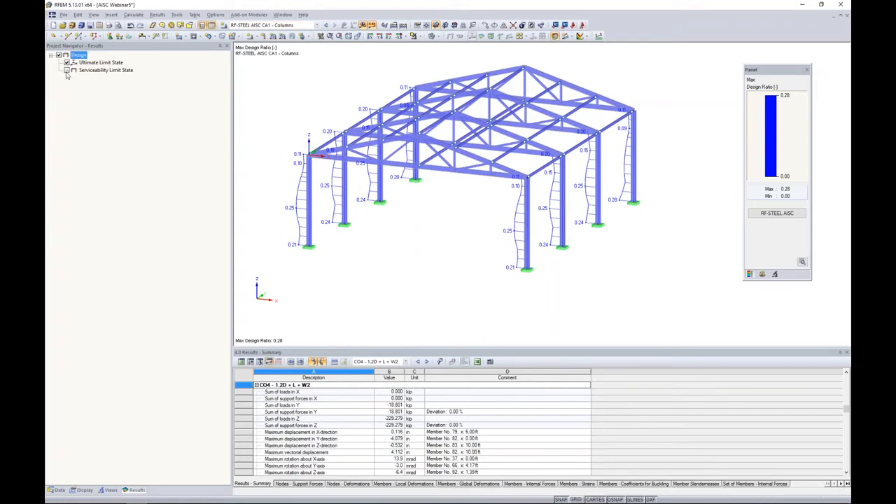
middle_click_drag(488, 280, 500, 254, "ctrl")
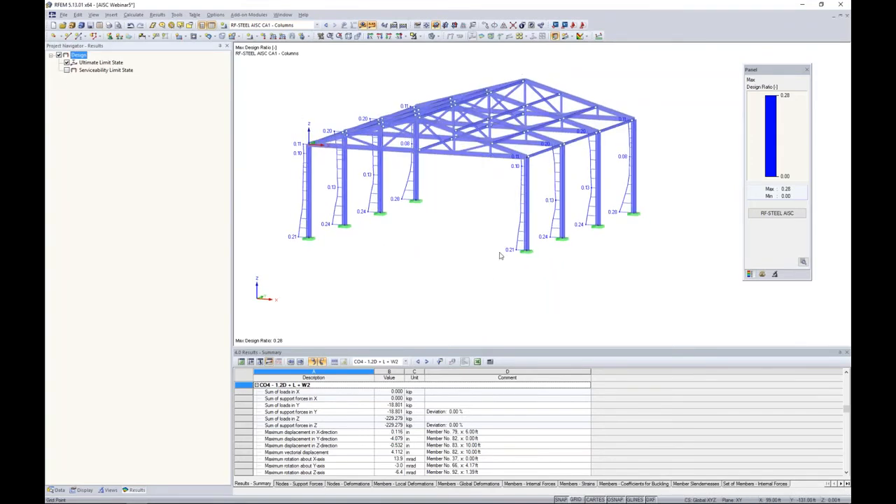
mouse_move(446, 236)
middle_mouse_down("ctrl")
mouse_move(520, 232)
mouse_move(438, 231)
middle_mouse_up("ctrl")
left_click(67, 70)
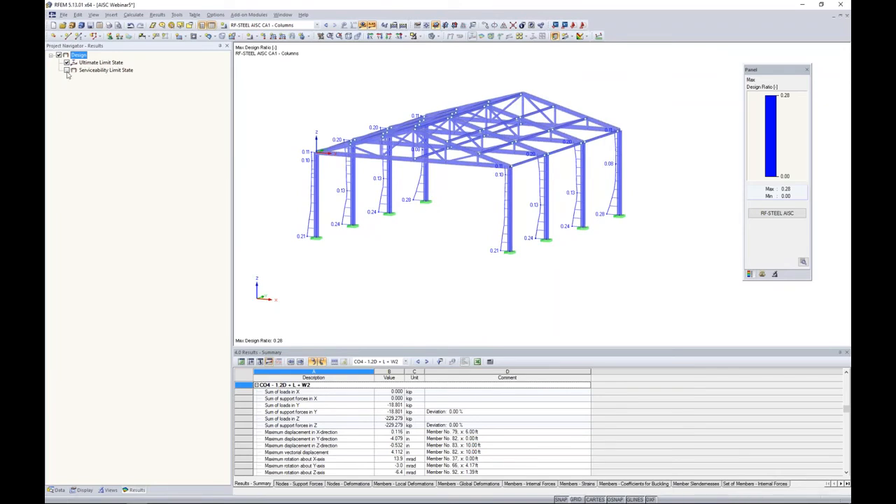
left_click(66, 63)
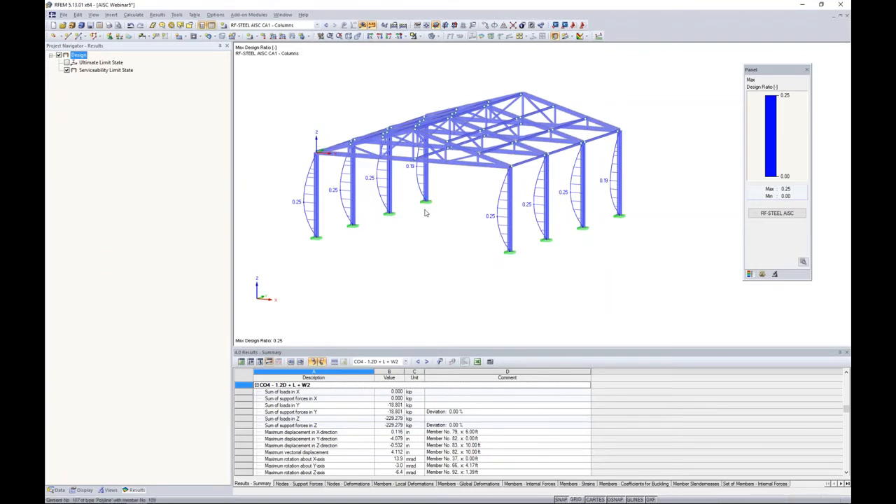
Set the W 10x88 column cross-section in RF-STEEL AISC to optimize from favorites 'USA' and recalculate the design
left_click(773, 213)
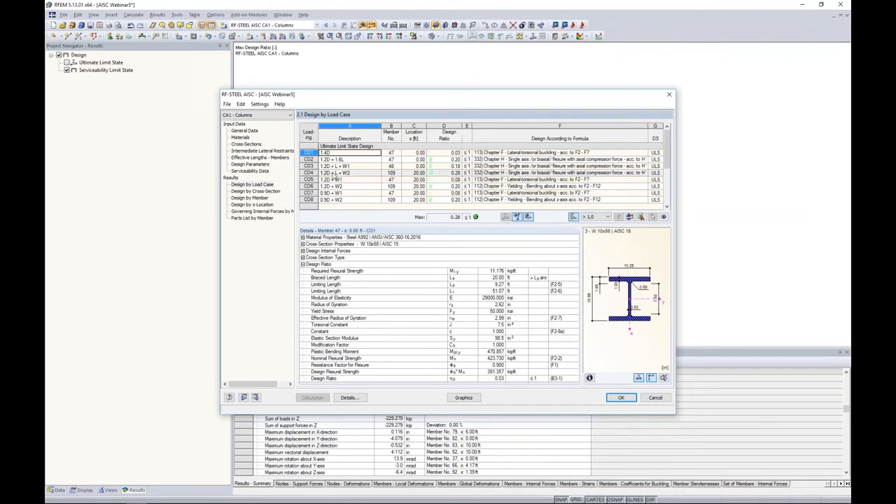
left_click(254, 145)
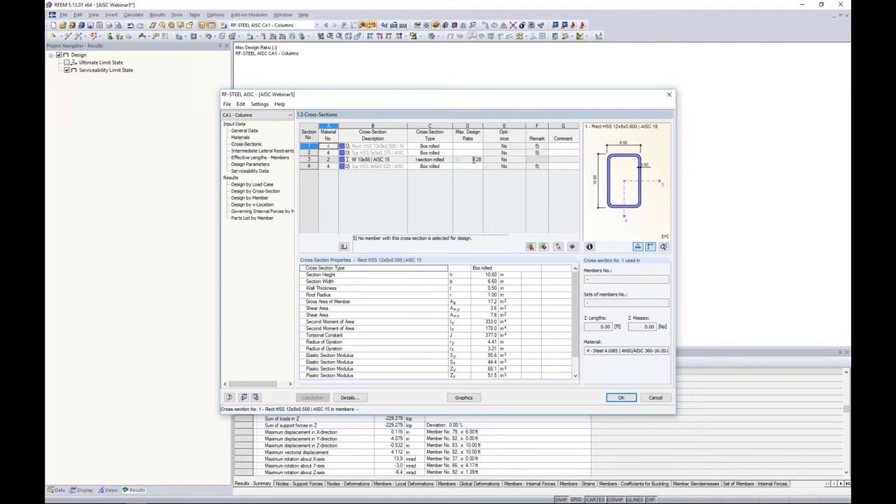
left_click(474, 160)
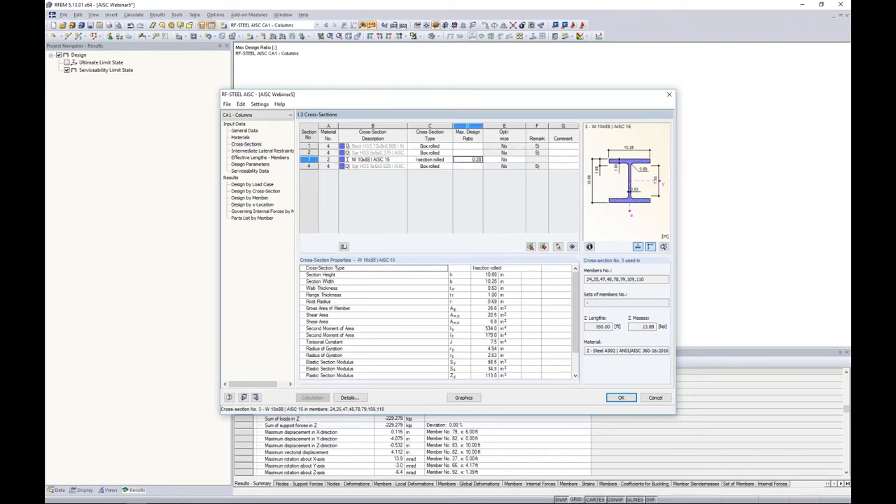
left_click(522, 160)
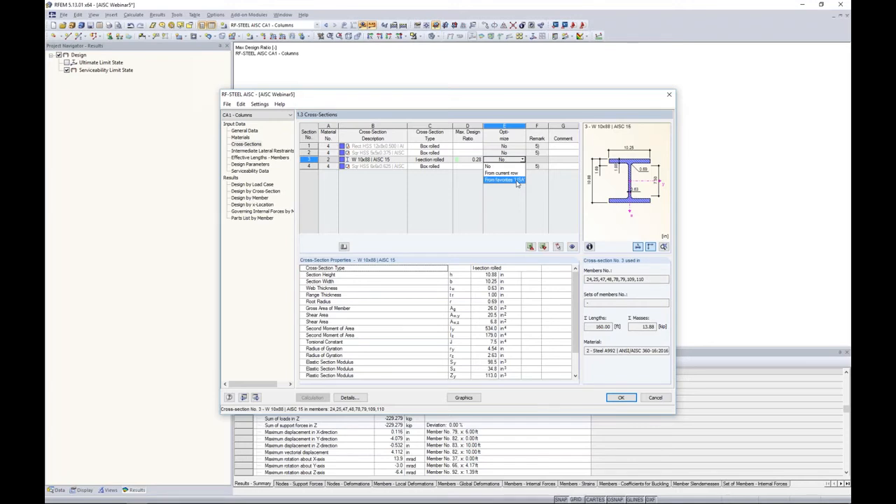
left_click(515, 181)
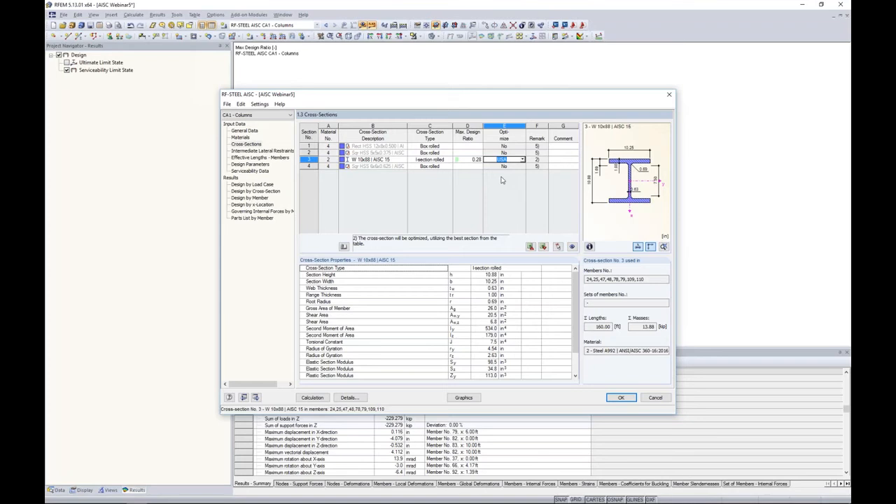
left_click(324, 396)
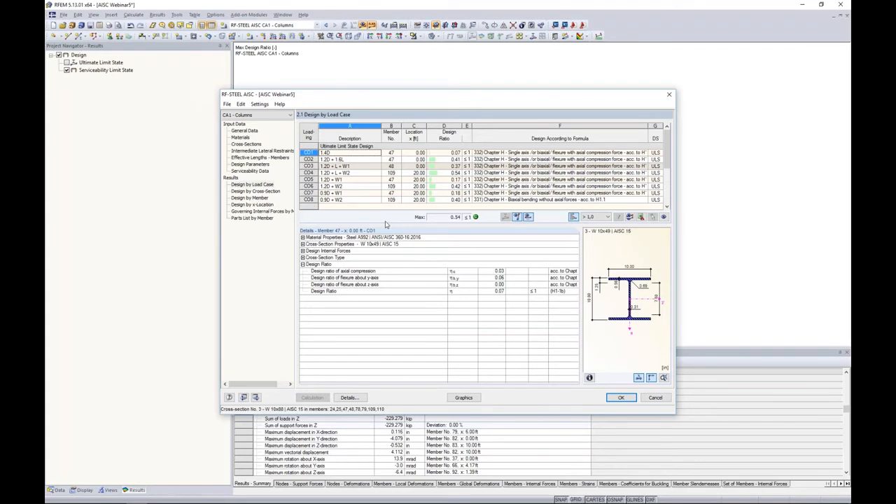
Re-import the column cross-section W 10x88 from RFEM in place of the optimized W 10x49, accepting deletion of the results
left_click(246, 144)
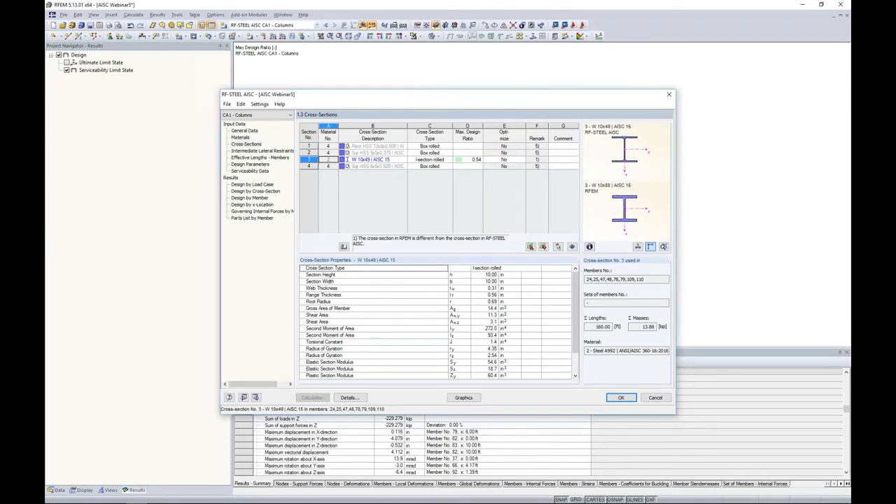
left_click(359, 160)
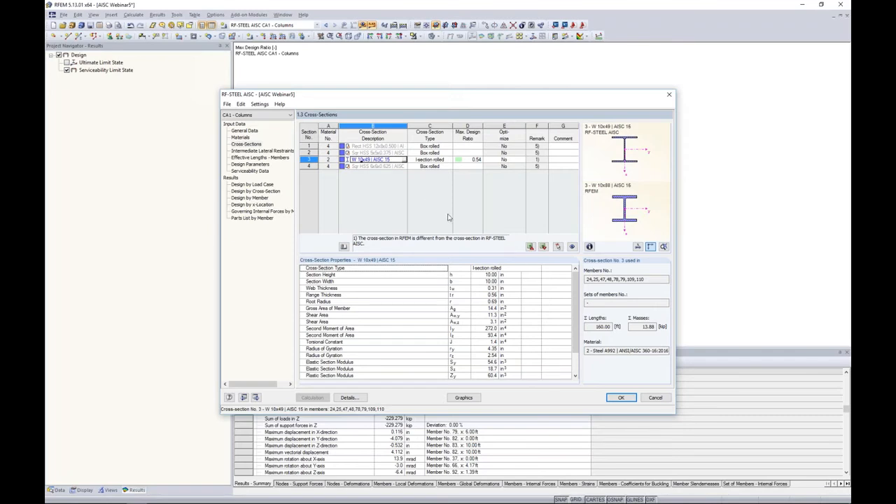
right_click(392, 160)
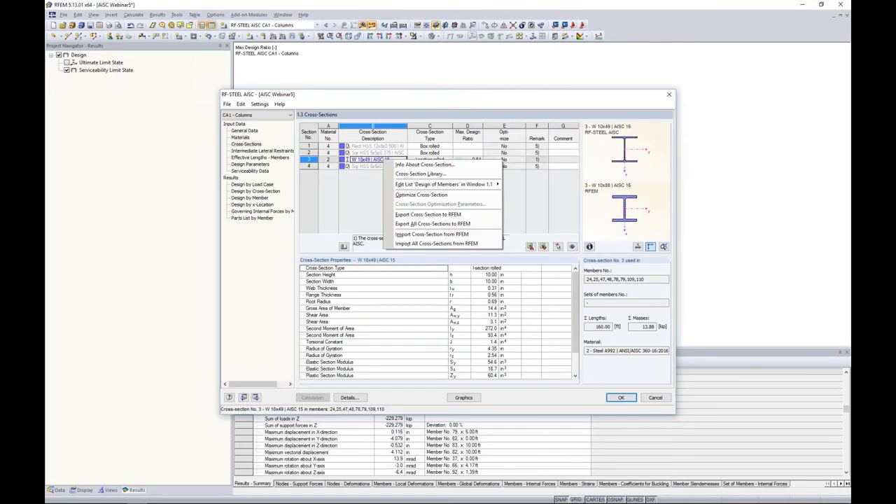
left_click(406, 215)
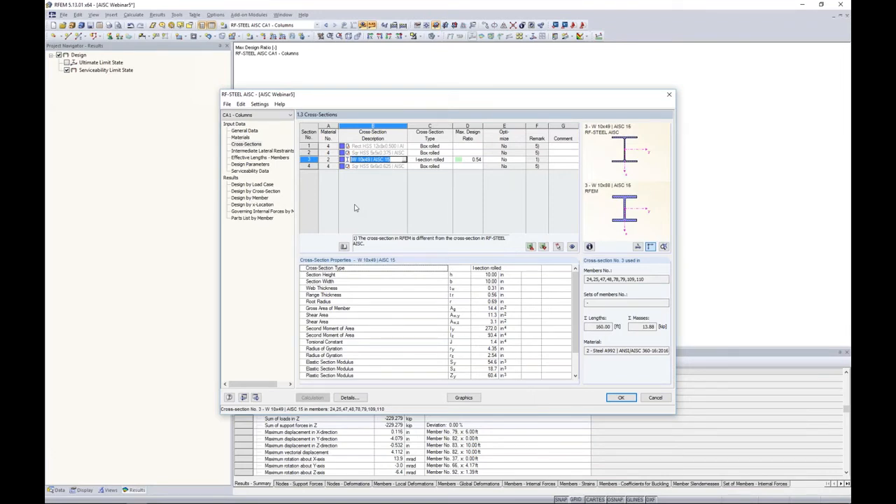
left_click(381, 160)
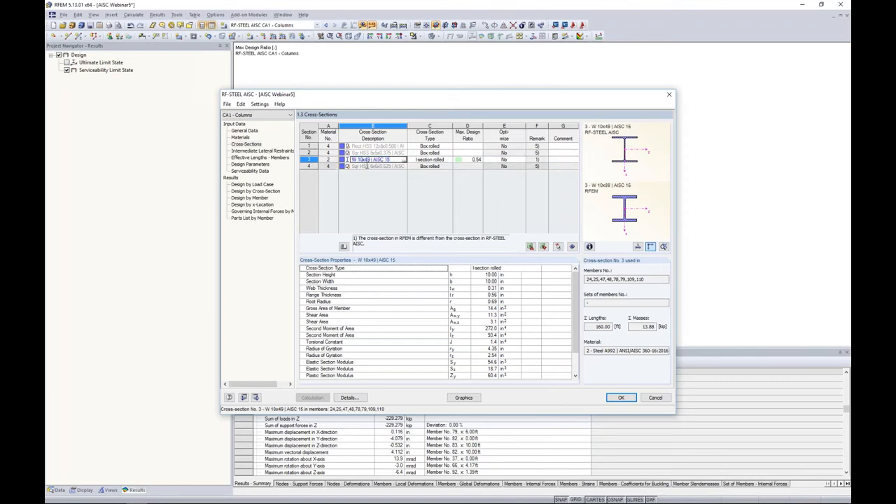
right_click(393, 160)
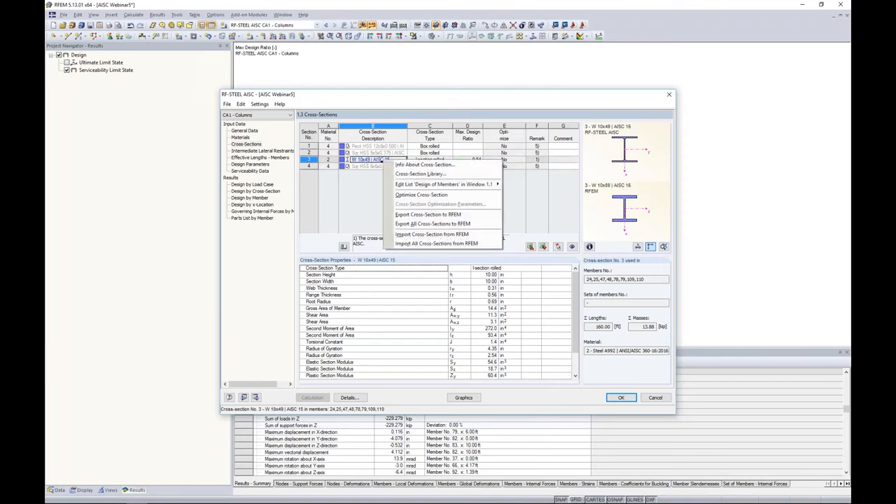
left_click(420, 233)
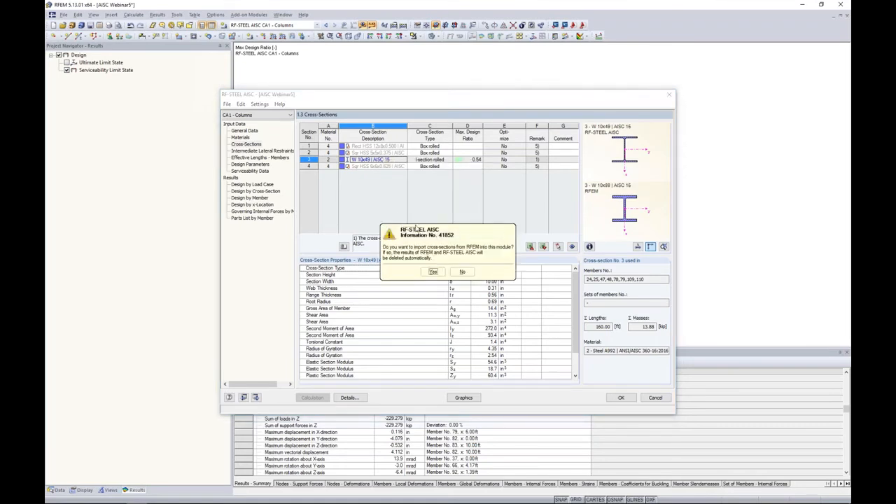
left_click(432, 272)
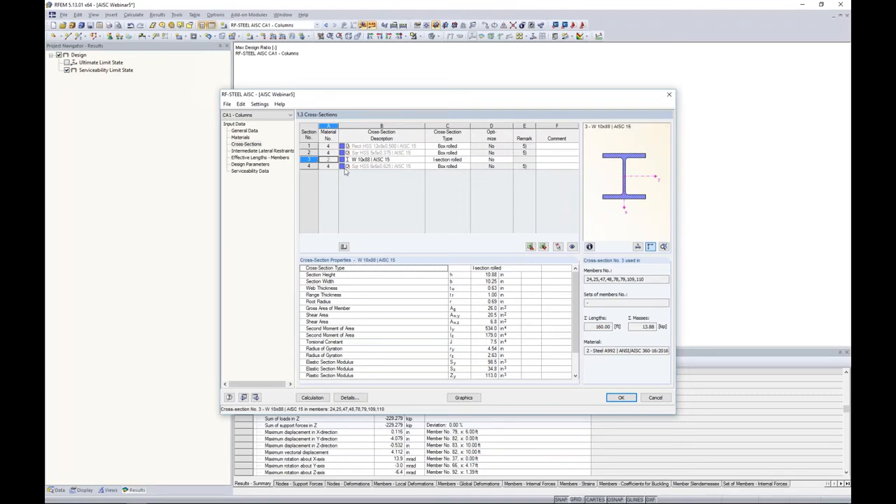
Create design case 2 with the description Bottom Chord, saving the changes to case CA1
left_click(227, 104)
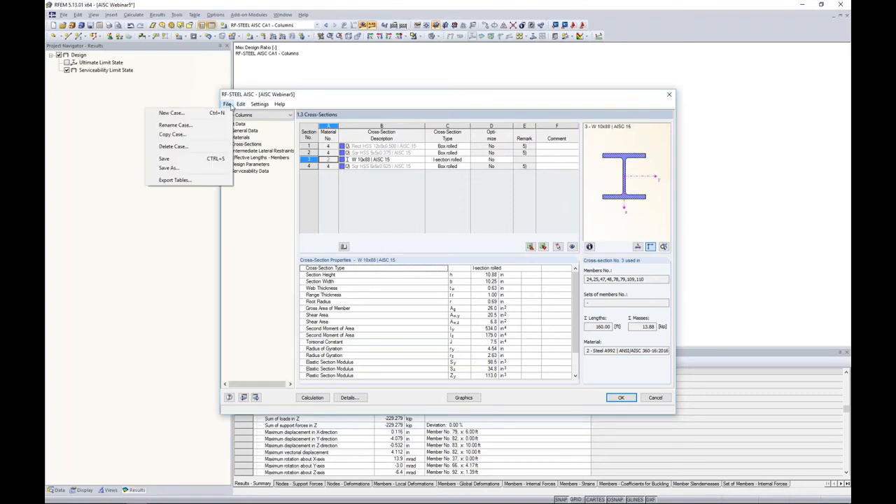
left_click(221, 115)
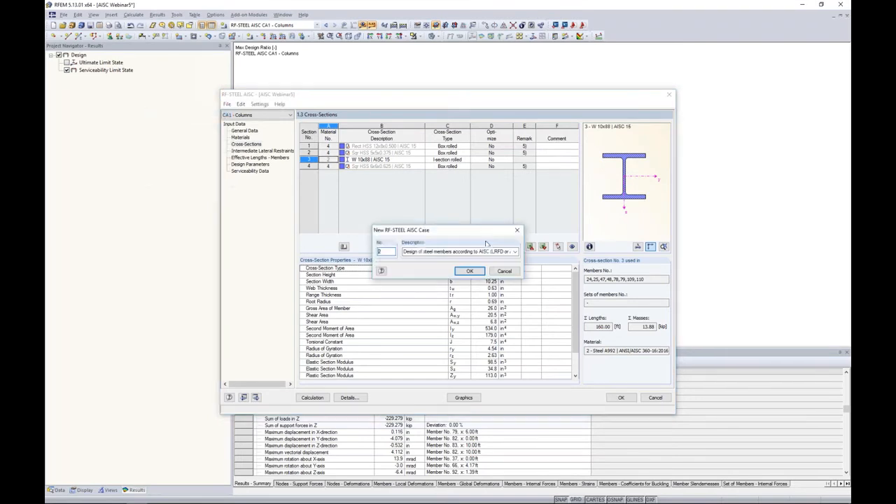
left_click(421, 255)
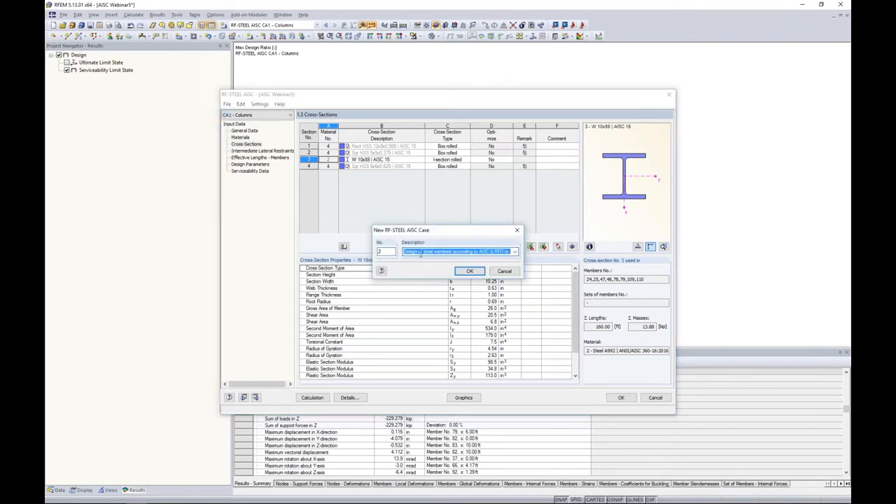
type("Bottom Chord")
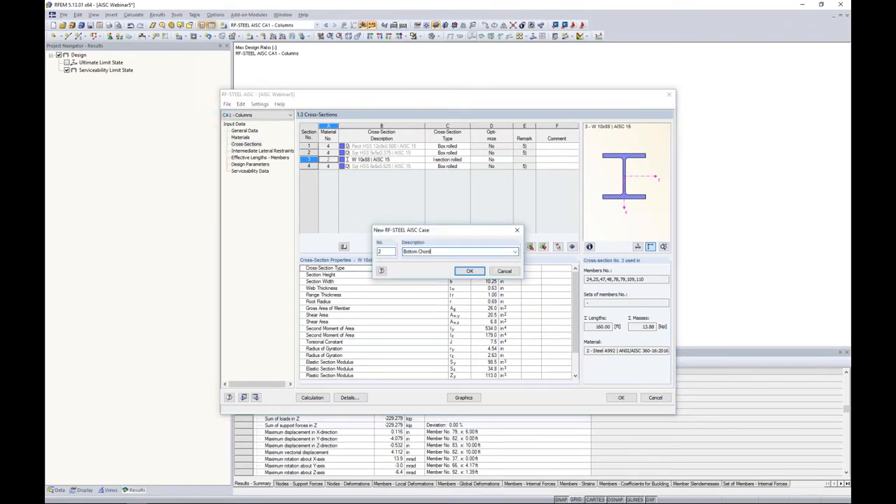
left_click(470, 270)
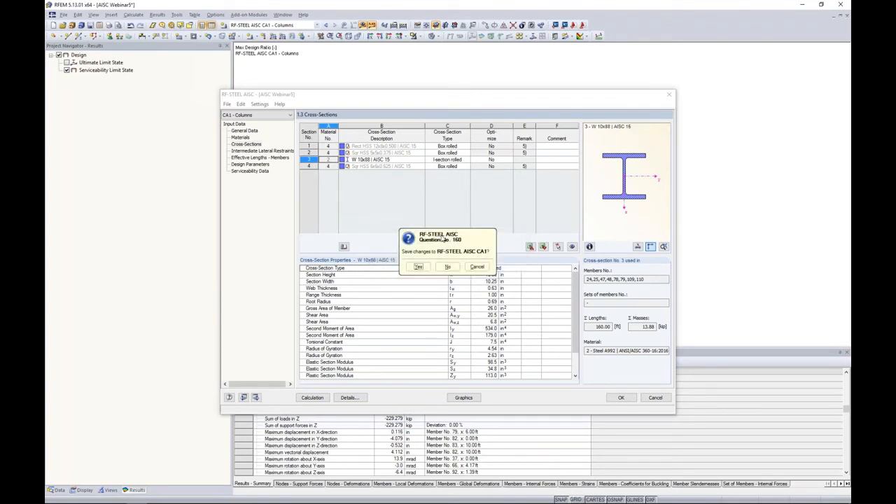
left_click(418, 267)
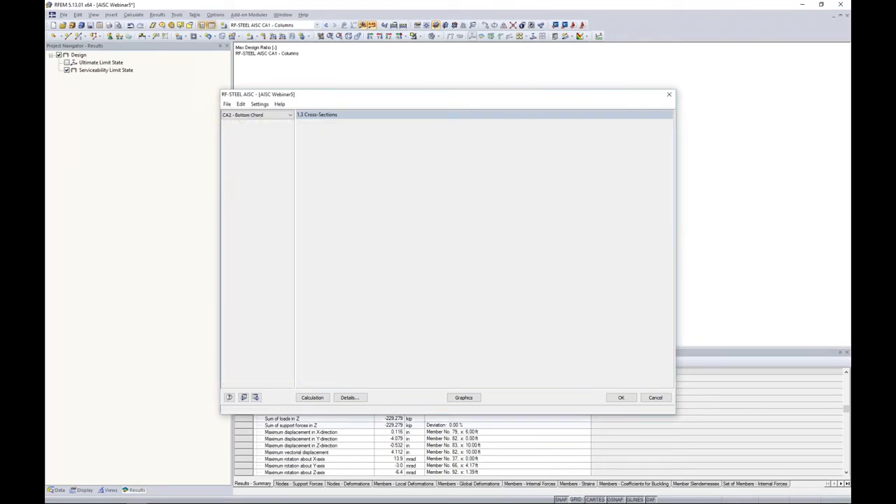
left_click(278, 116)
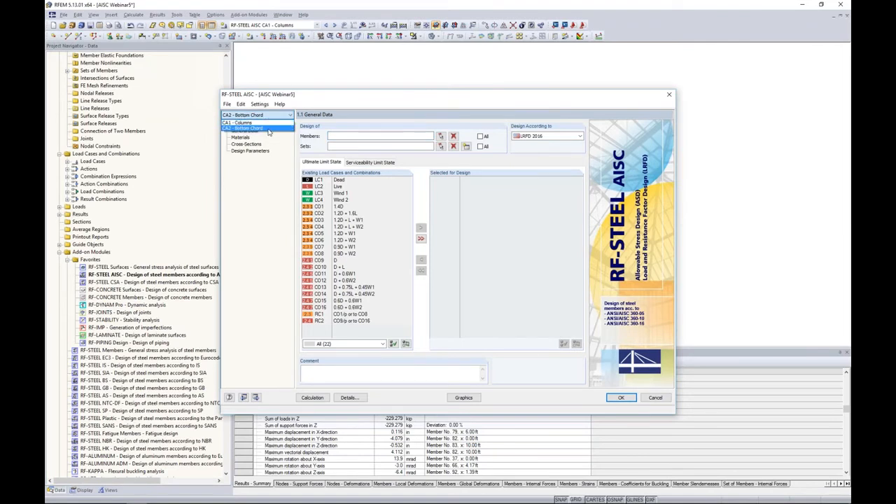
left_click(265, 183)
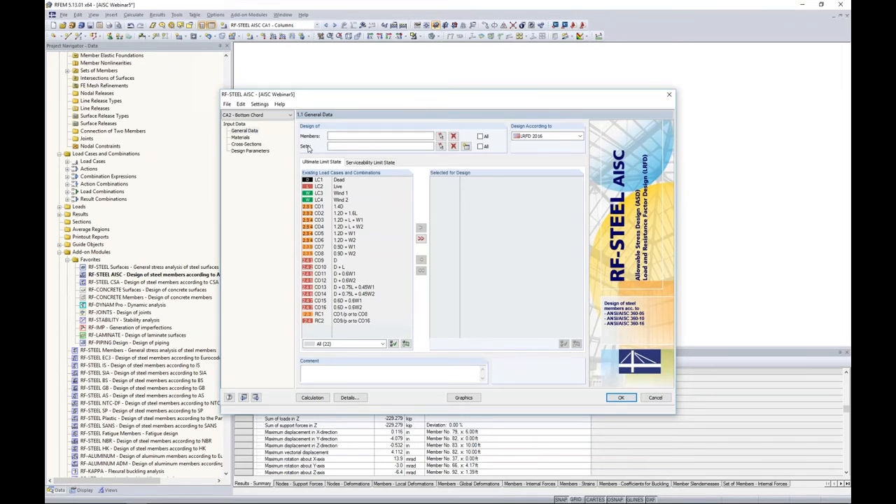
Assign the second truss's lower chord members 30-35 to the Bottom Chord case by picking them in the model
left_click(440, 137)
scroll(409, 227, "up", 6)
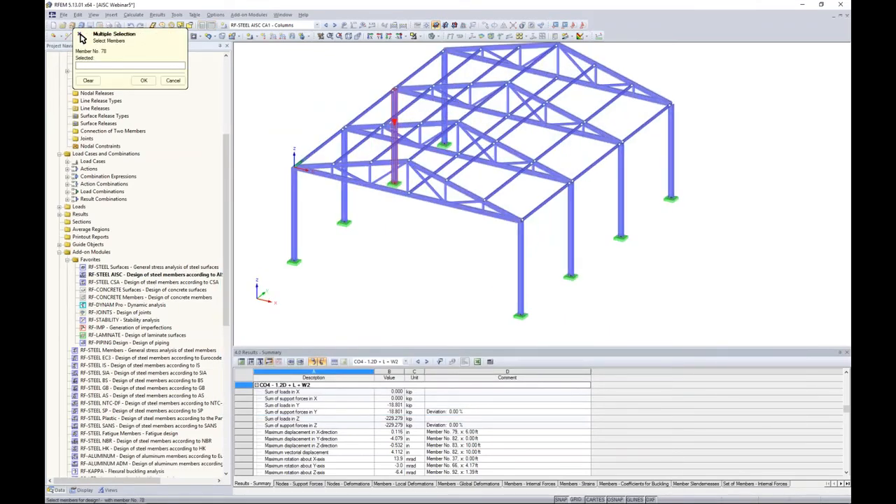
middle_click_drag(434, 220, 418, 233)
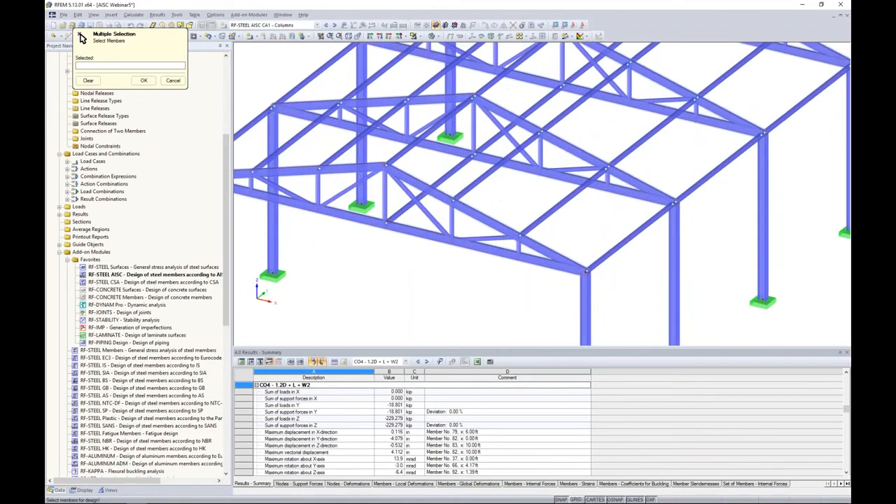
left_click(307, 115)
left_click(372, 131)
left_click(441, 145)
left_click(532, 170)
left_click(564, 178)
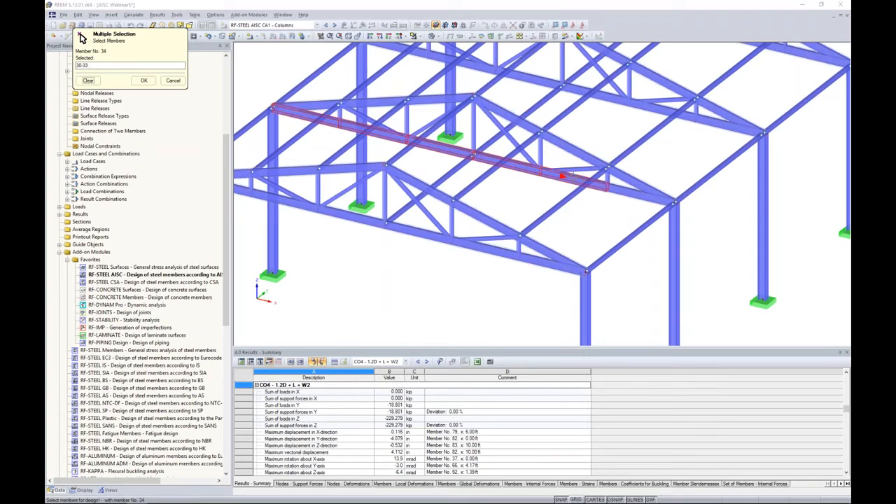
left_click(634, 193)
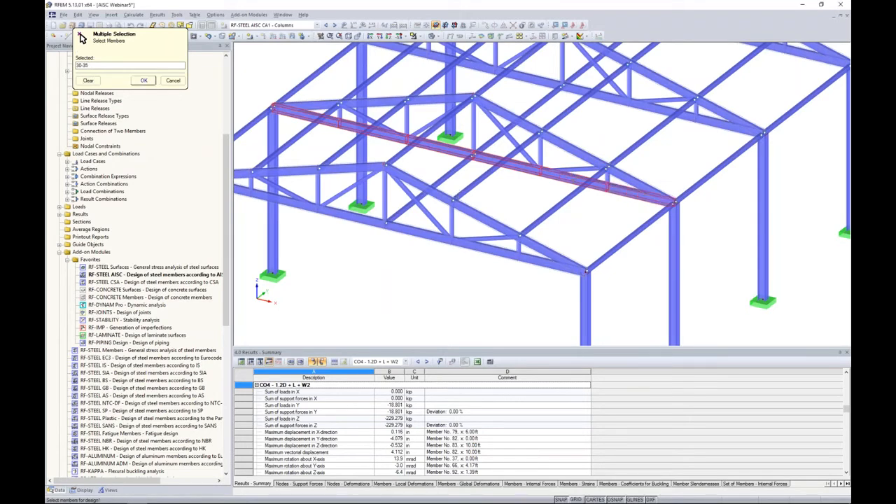
left_click(143, 80)
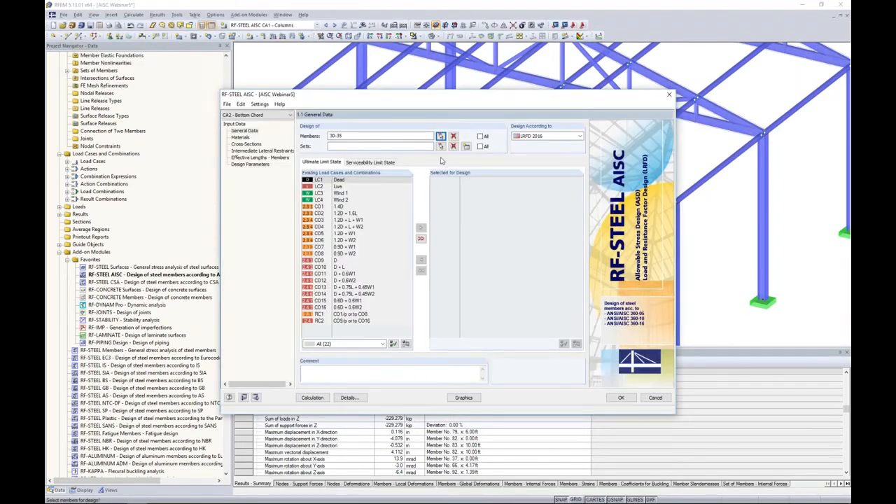
Add the third truss's lower chord, set of members 6, to the Bottom Chord case and close the module with OK
left_click(441, 147)
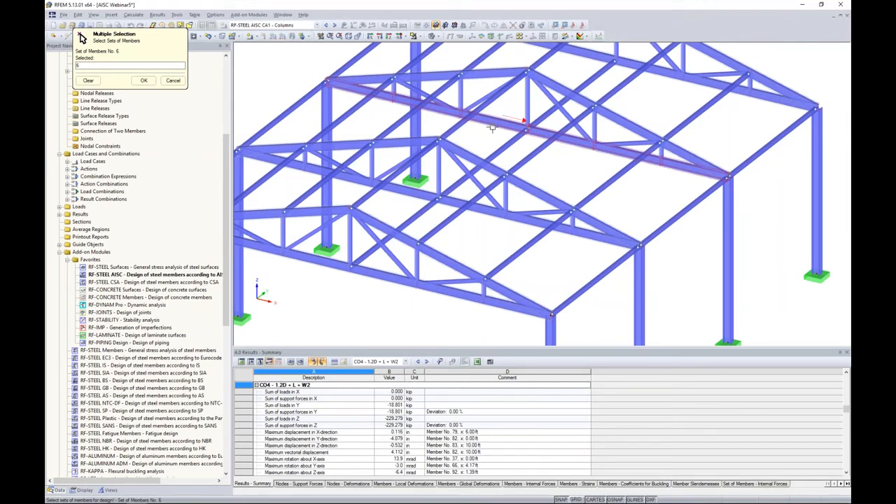
left_click(145, 81)
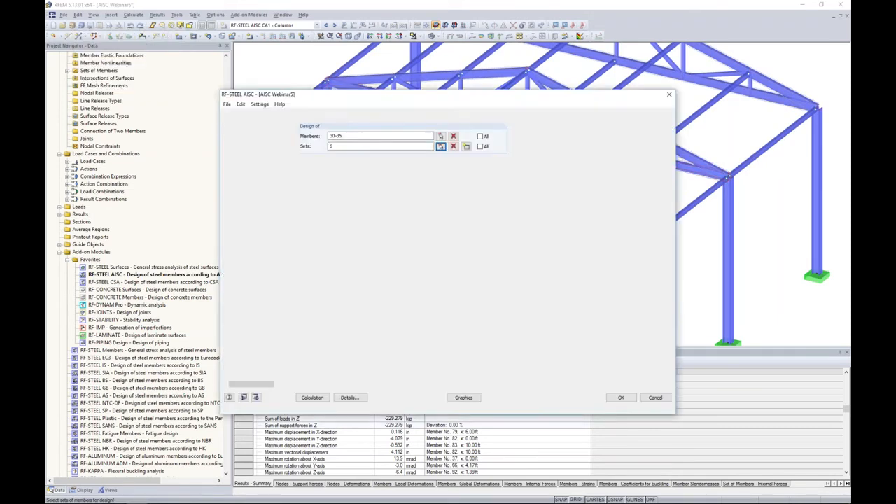
left_click(358, 208)
left_click(621, 397)
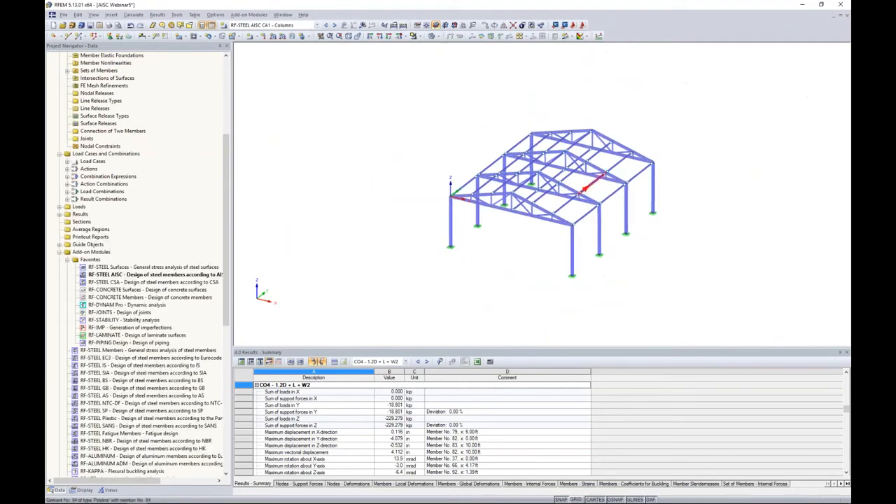
Examine the lower chord set of members on the third truss in the frame model
scroll(539, 210, "up", 3)
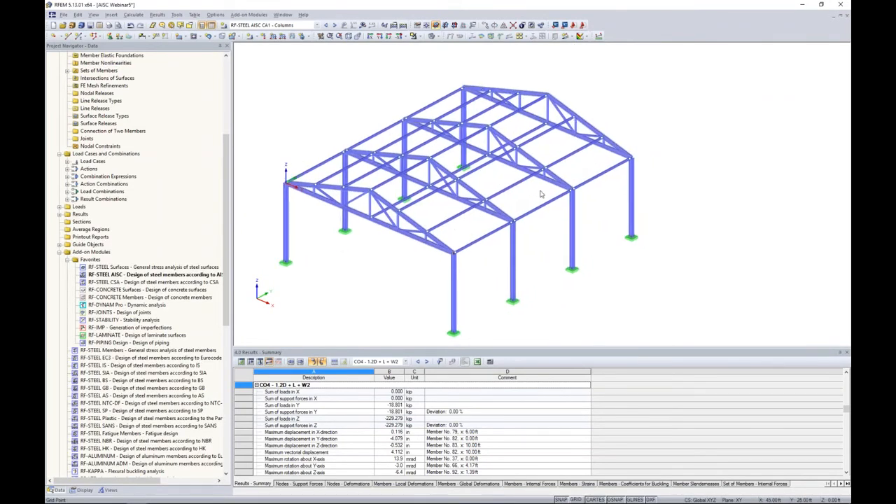
scroll(541, 194, "up", 2)
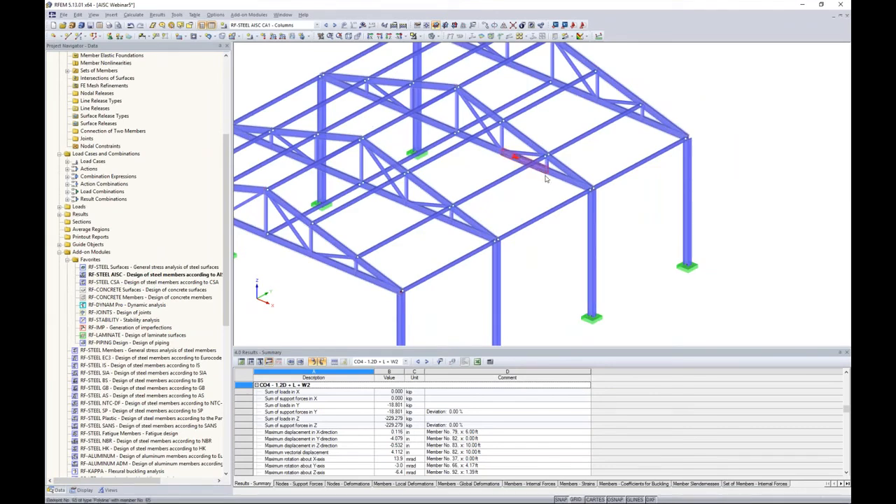
scroll(546, 178, "up", 4)
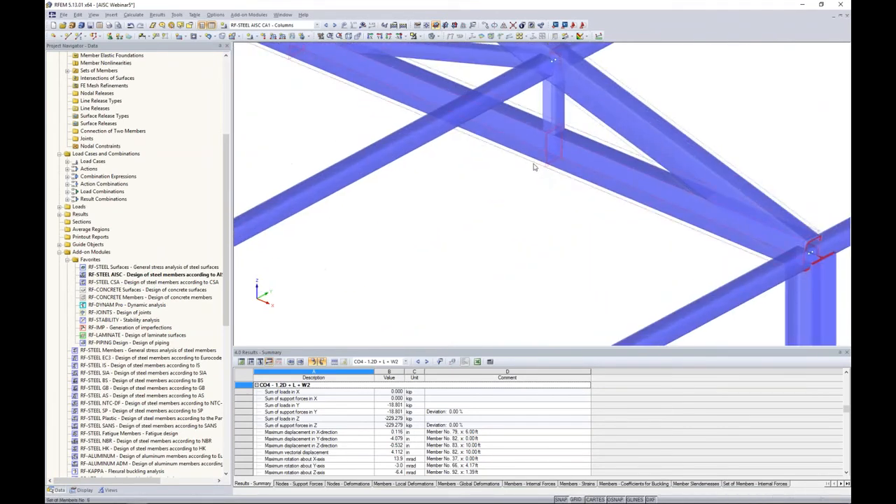
scroll(534, 167, "down", 5)
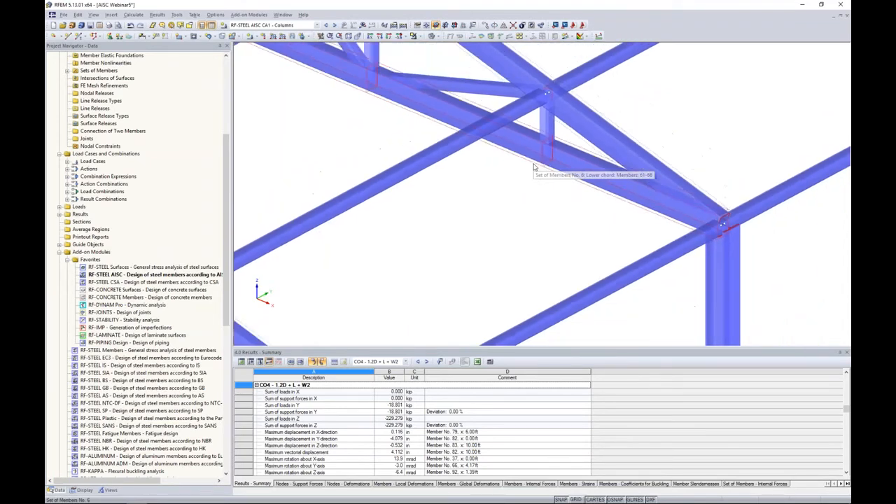
scroll(548, 168, "down", 3)
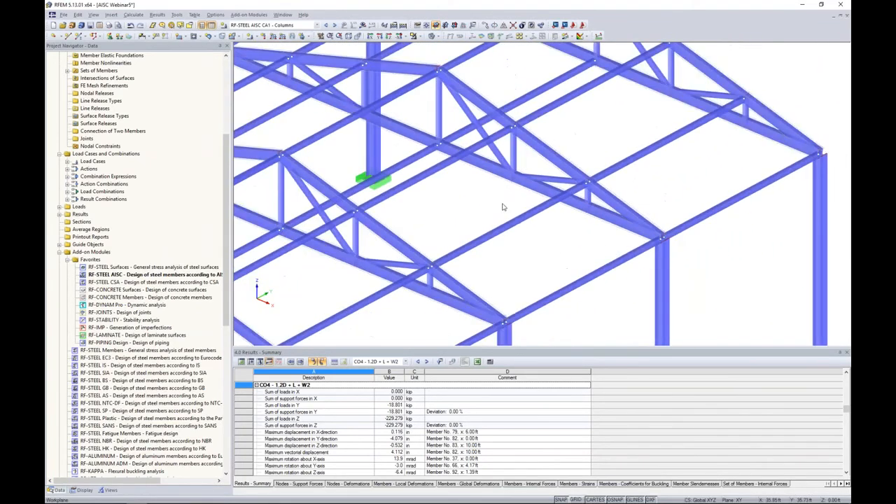
scroll(574, 175, "up", 4)
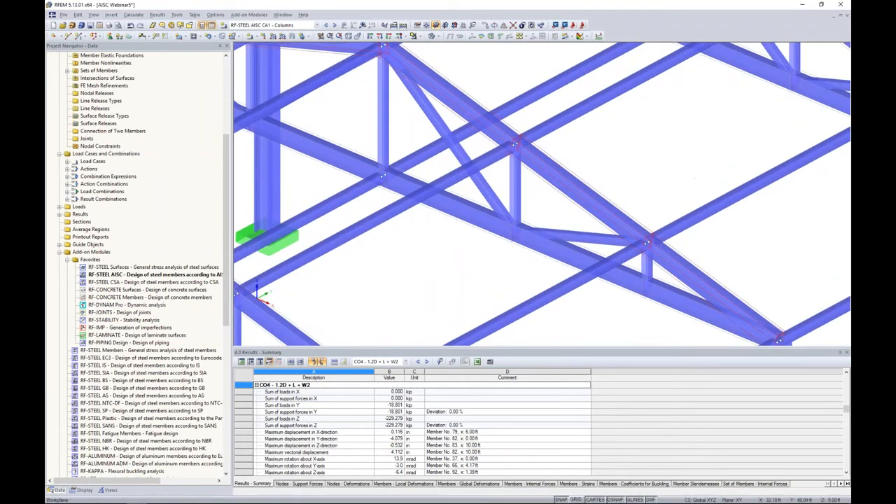
scroll(573, 173, "down", 4)
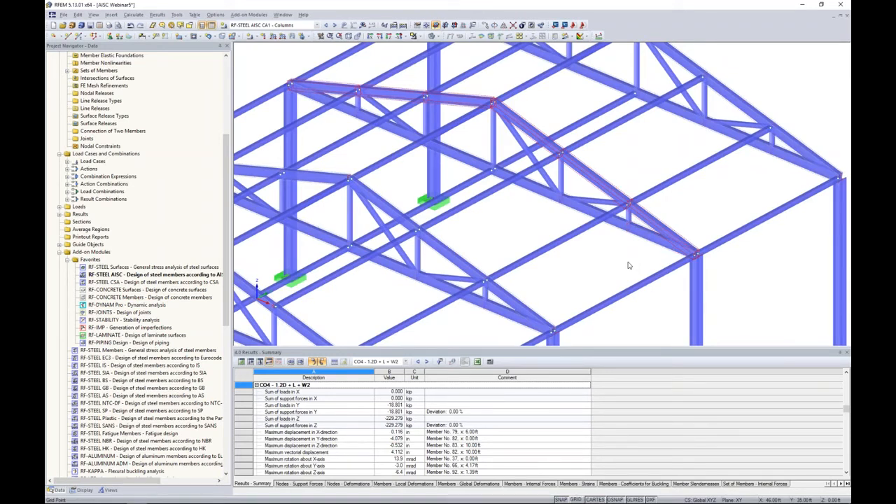
scroll(629, 266, "down", 4)
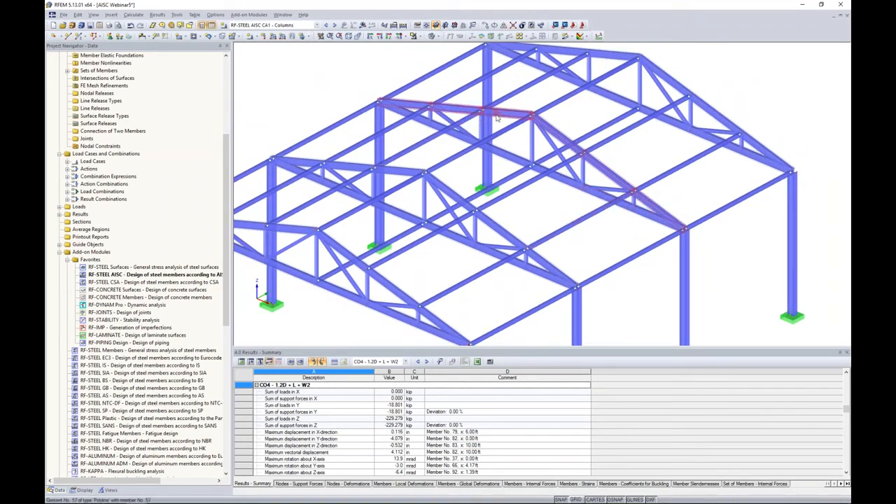
middle_click_drag(640, 236, 634, 202)
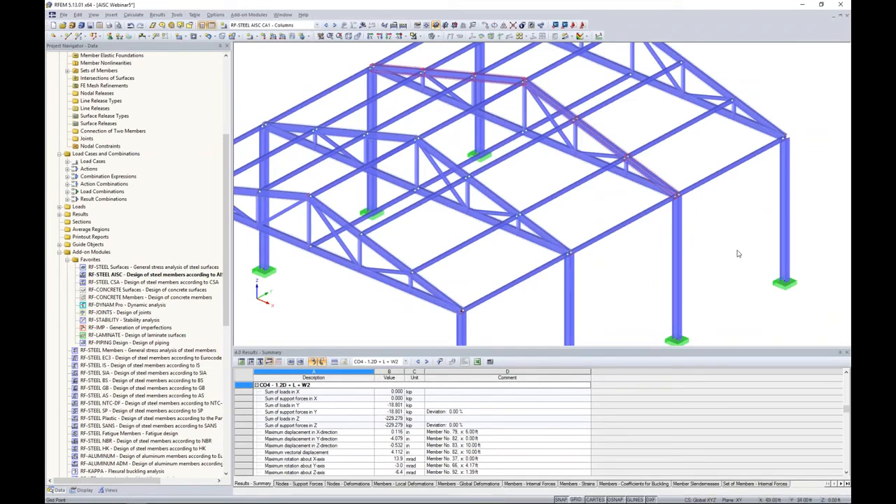
middle_click_drag(590, 278, 582, 247)
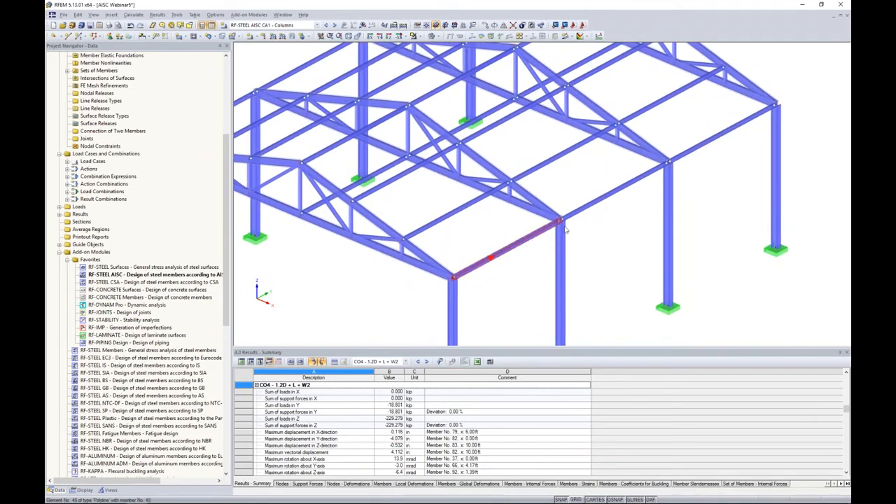
right_click(686, 151)
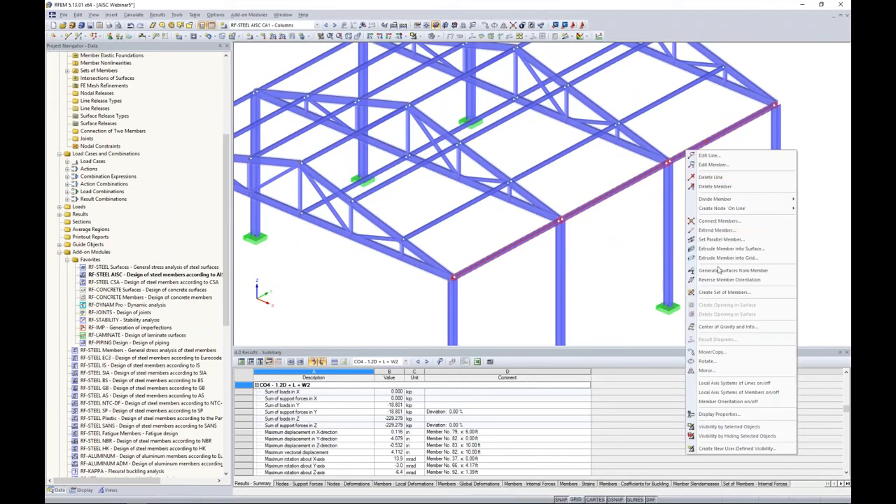
left_click(718, 292)
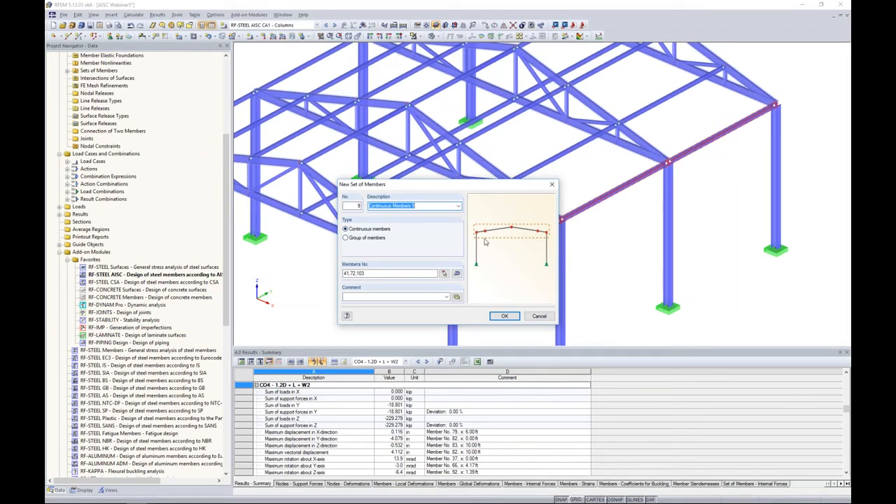
left_click(539, 317)
left_click(611, 263)
scroll(612, 264, "down", 1)
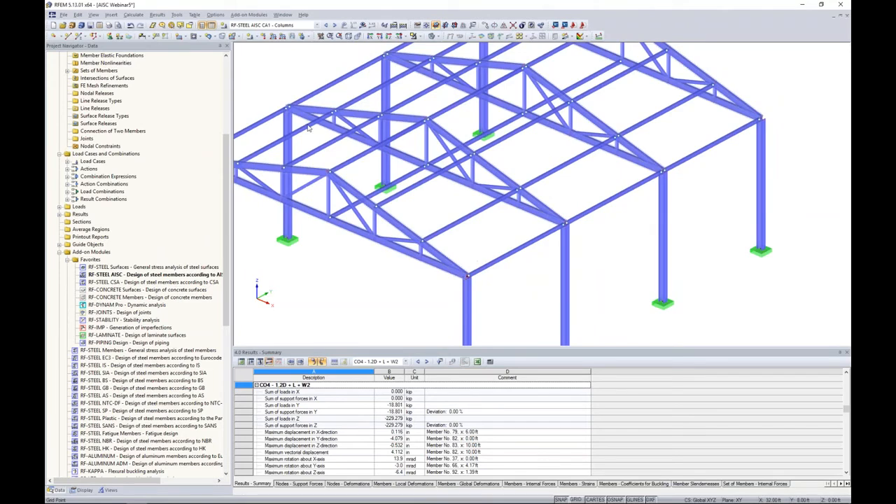
Reopen the current steel design add-on module and switch to design case CA2 - Bottom Chord
left_click(250, 14)
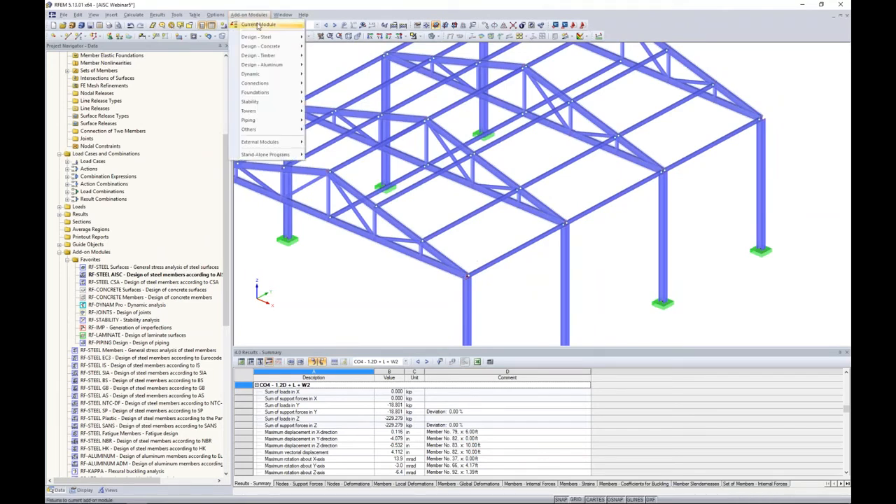
left_click(259, 26)
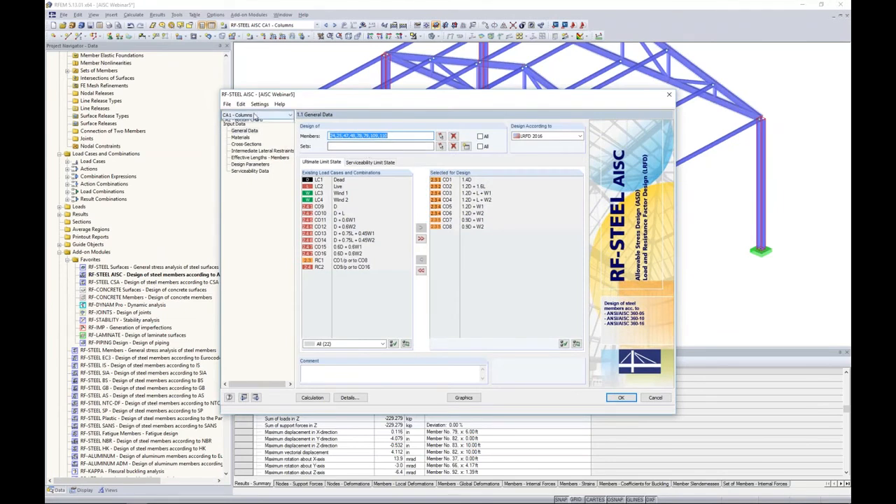
left_click(256, 115)
left_click(254, 129)
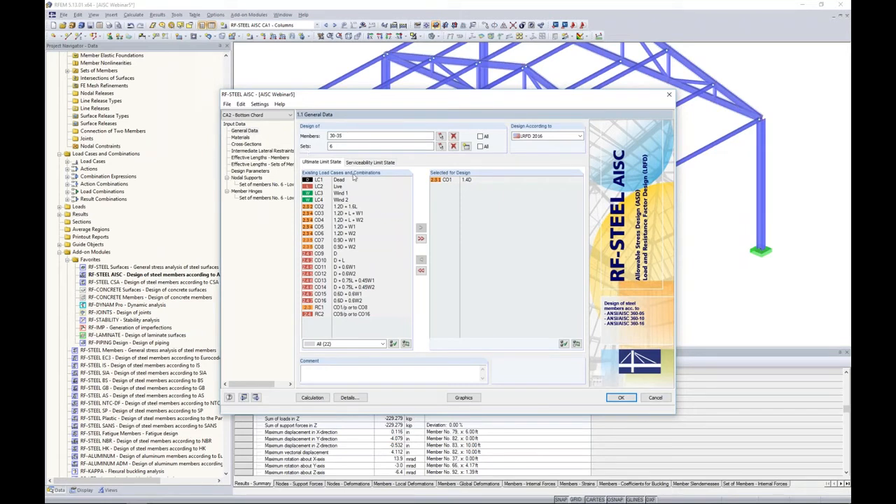
Add combinations CO2 to CO8 to the ultimate limit state design and CO9 to CO16 to the serviceability design
left_click(340, 206)
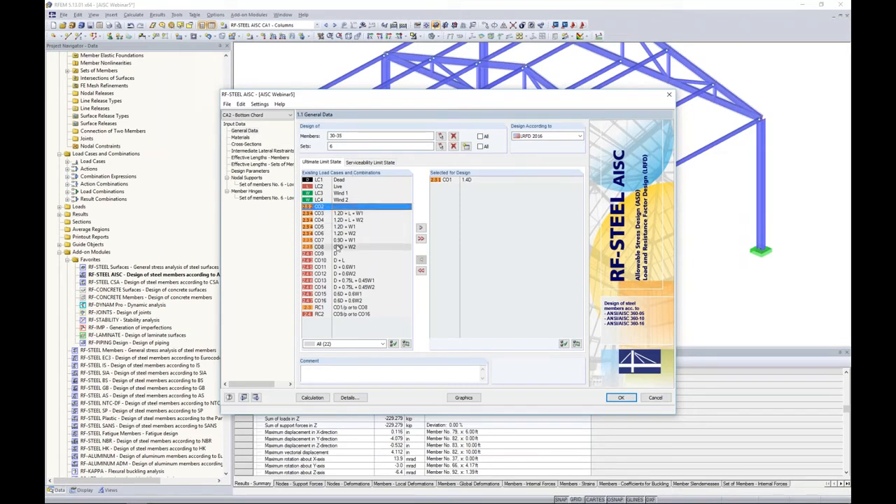
left_click(342, 246, "shift")
left_click(420, 227)
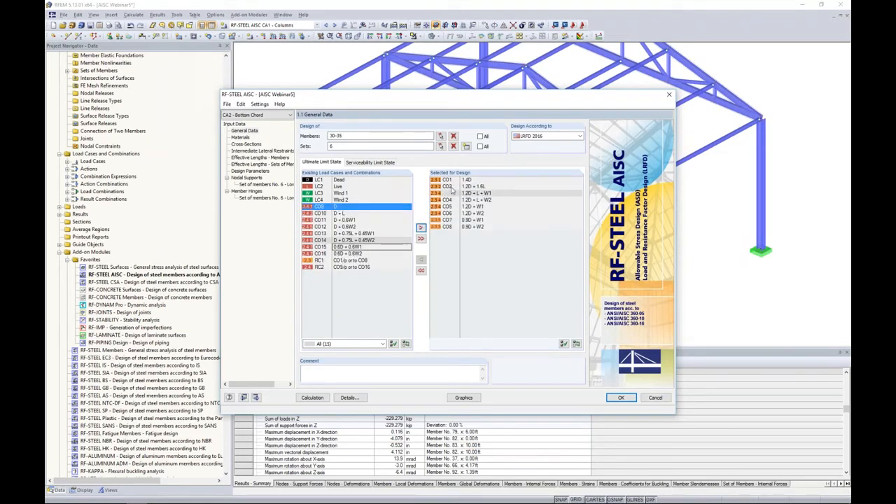
left_click(369, 161)
left_click(339, 260)
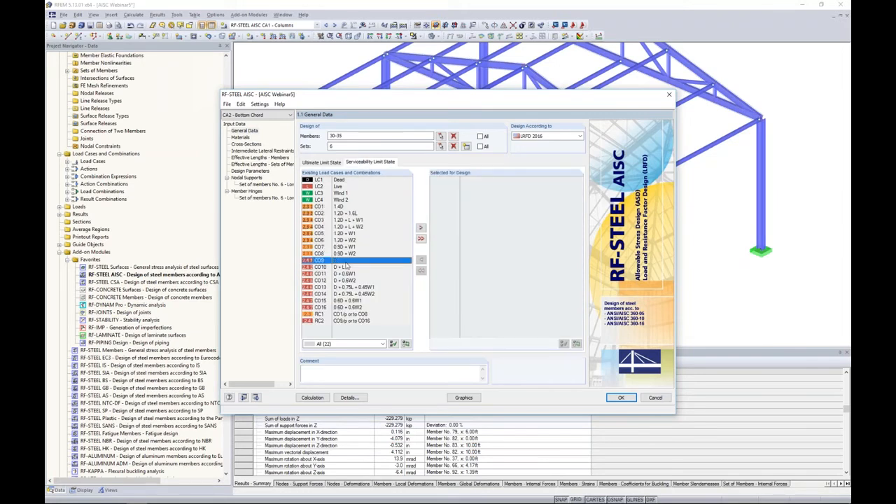
left_click(336, 307, "shift")
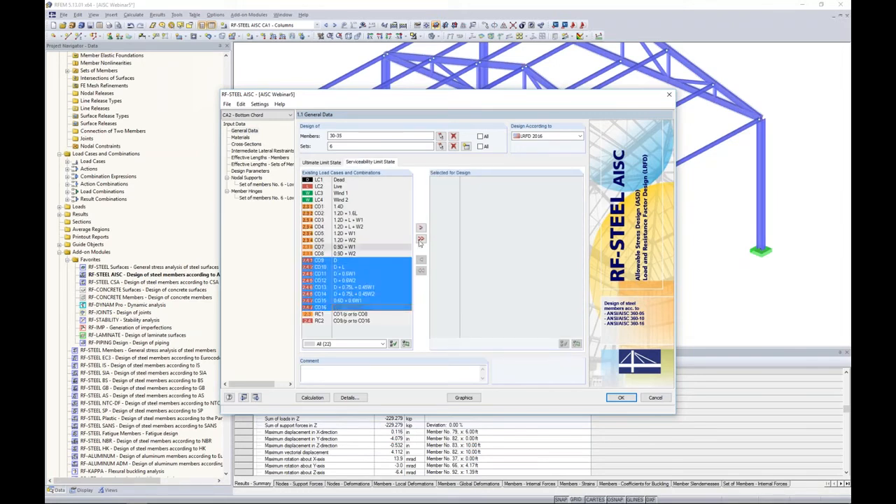
left_click(420, 228)
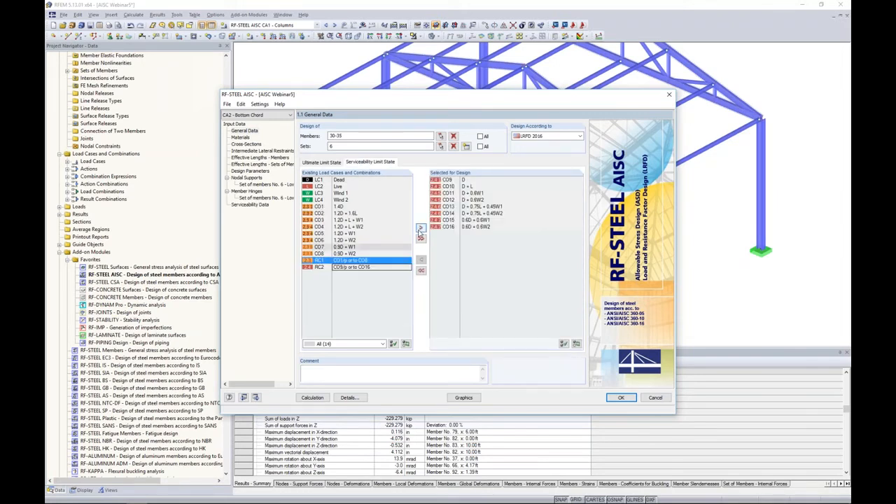
Check the Steel A1085 chord material and turn off the reduction of nominal HSS wall thickness in the LRFD 2016 details
left_click(240, 138)
left_click(343, 159)
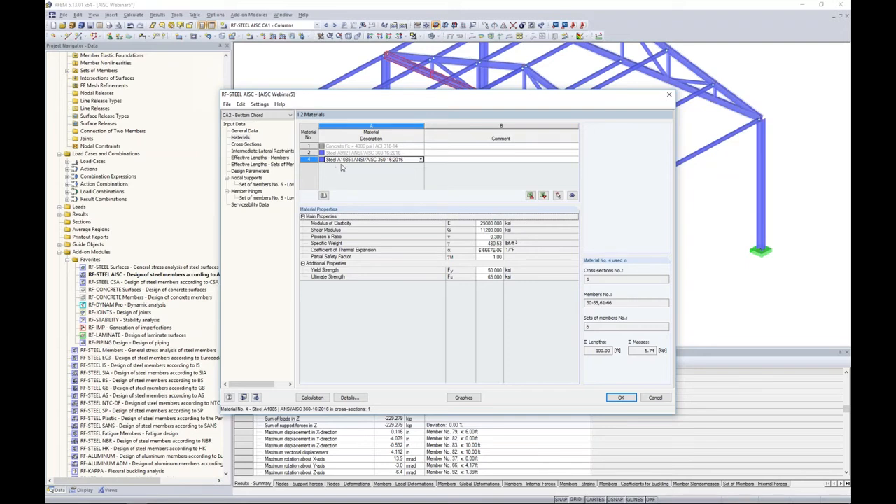
left_click(347, 398)
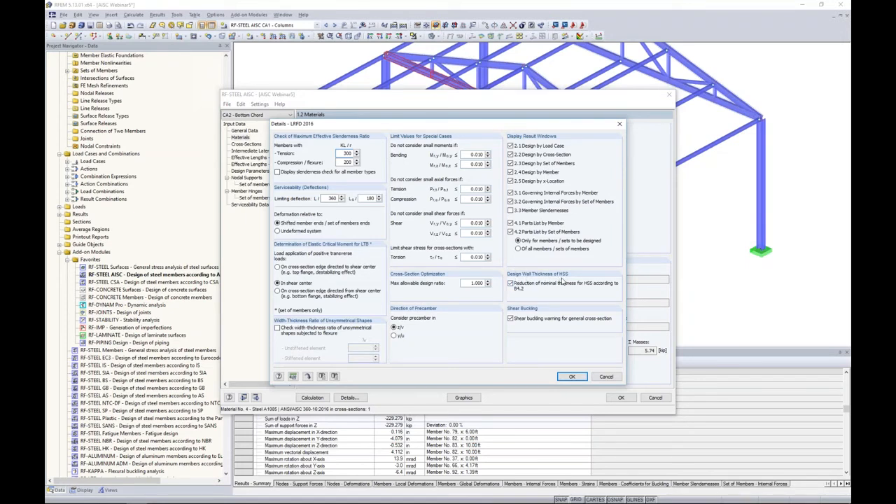
left_click(511, 284)
left_click(571, 377)
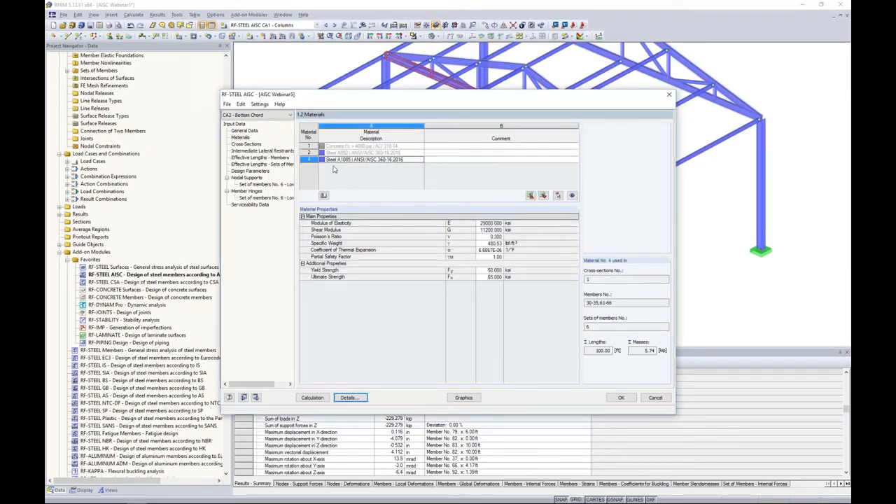
Review the cross-sections and lateral restraints, and set member 30's effective length about axis y to 50.00 ft by picking the truss's end nodes
left_click(249, 144)
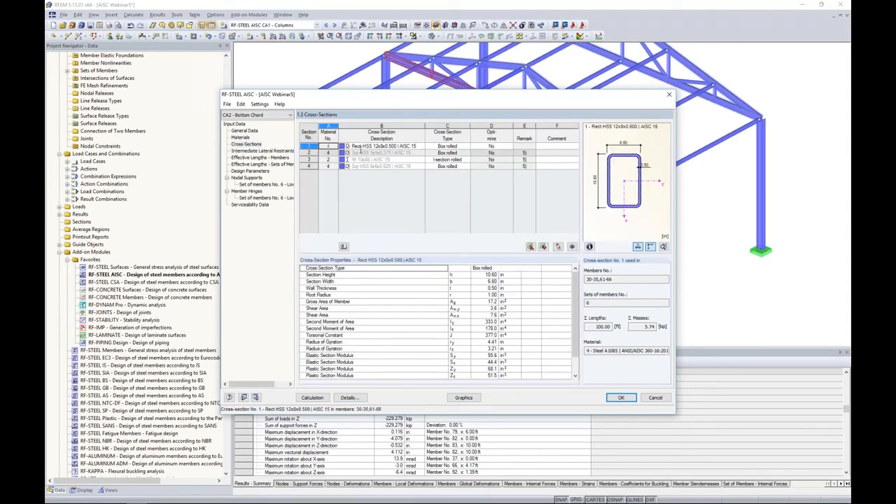
left_click(384, 145)
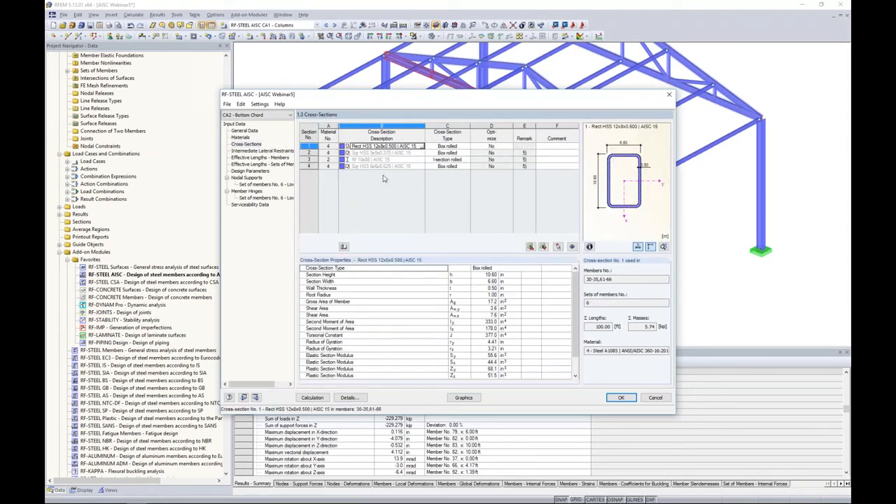
left_click(261, 152)
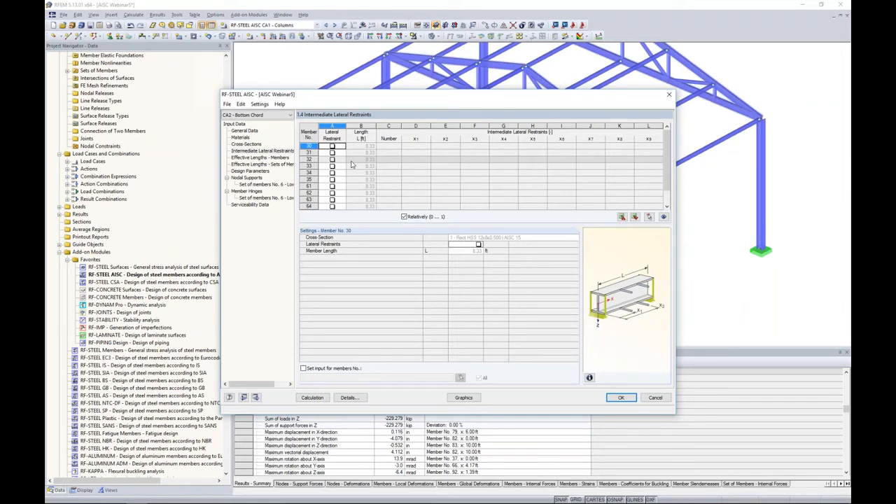
left_click(277, 158)
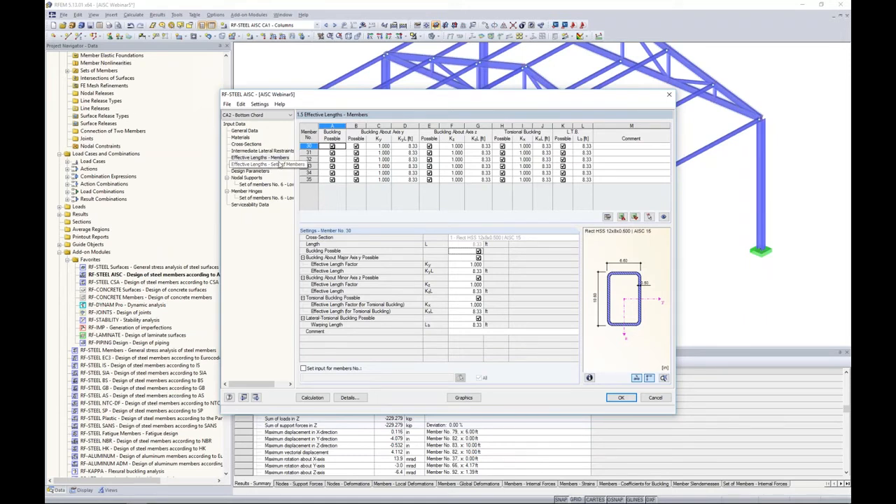
left_click(279, 158)
left_click_drag(351, 100, 352, 244)
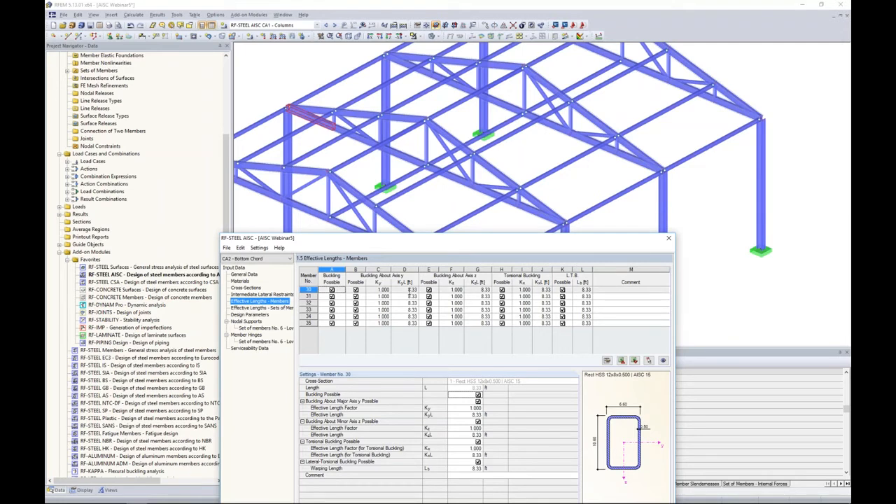
left_click(409, 289)
left_click(415, 291)
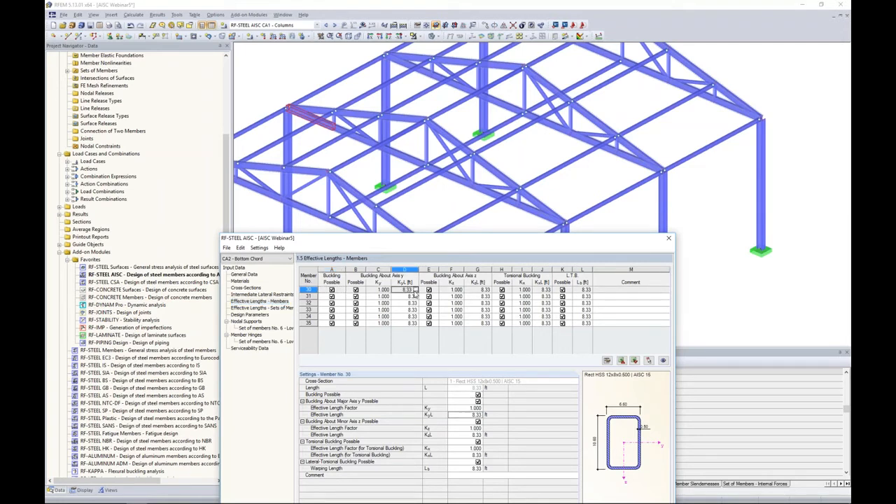
left_click(287, 108)
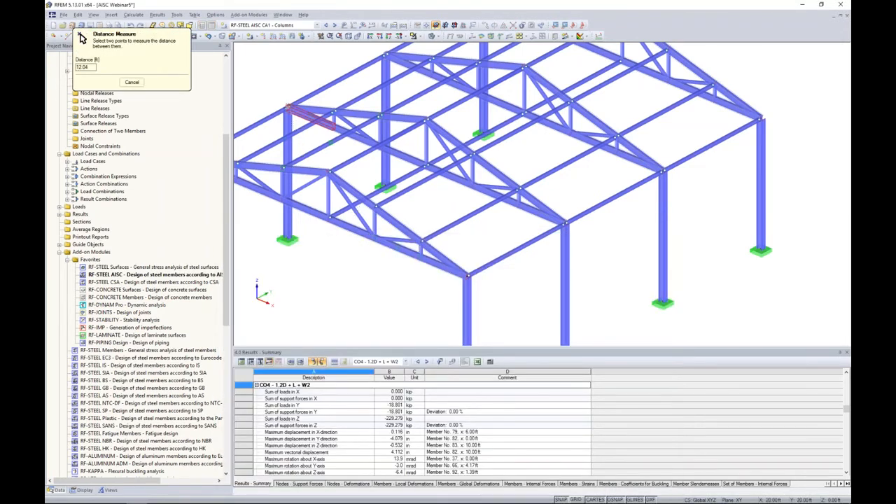
left_click(566, 223)
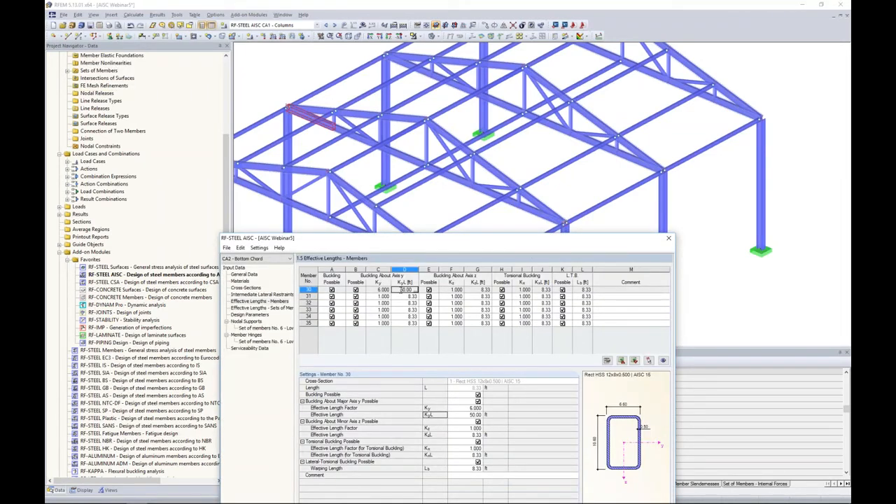
Copy the 50.00 ft effective length about axis y from member 30 to members 31 to 35
left_click(410, 296)
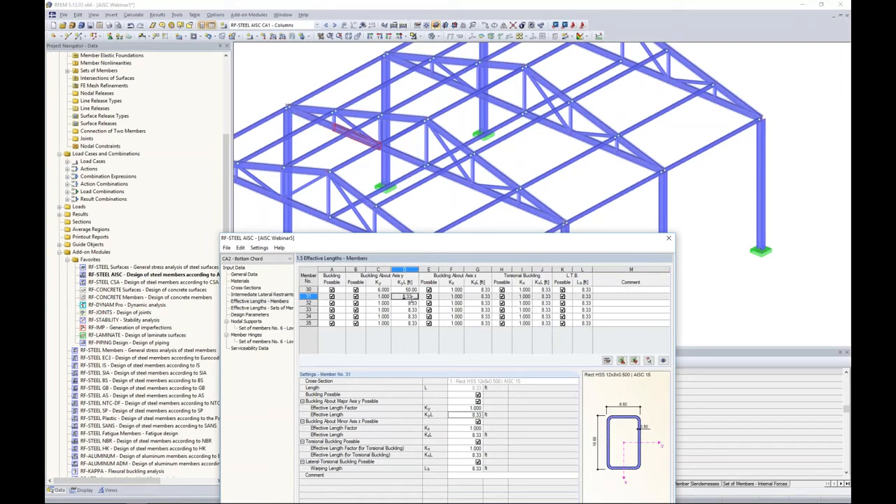
key("F8")
key("F8")
key("F8")
key("F8")
key("F8")
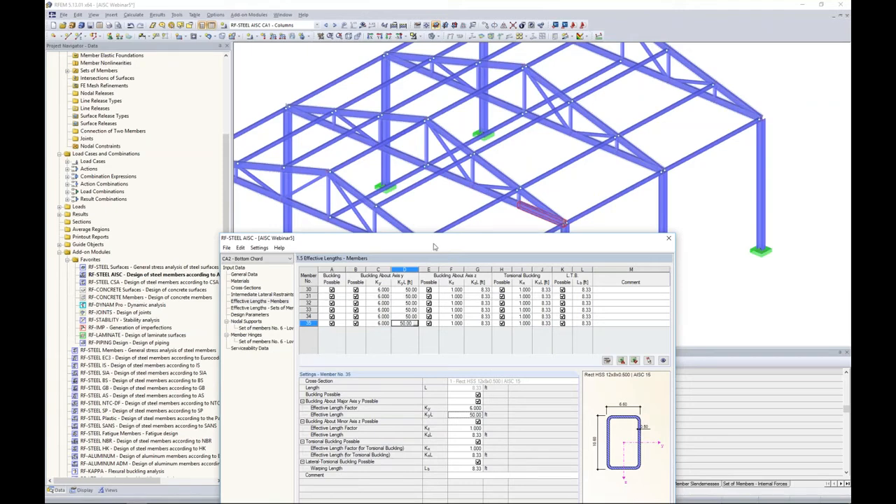
Set member 30's effective length about axis z to 25.00 ft by picking the truss's end node and the midspan lower chord node
left_click_drag(433, 243, 495, 234)
left_click(504, 203)
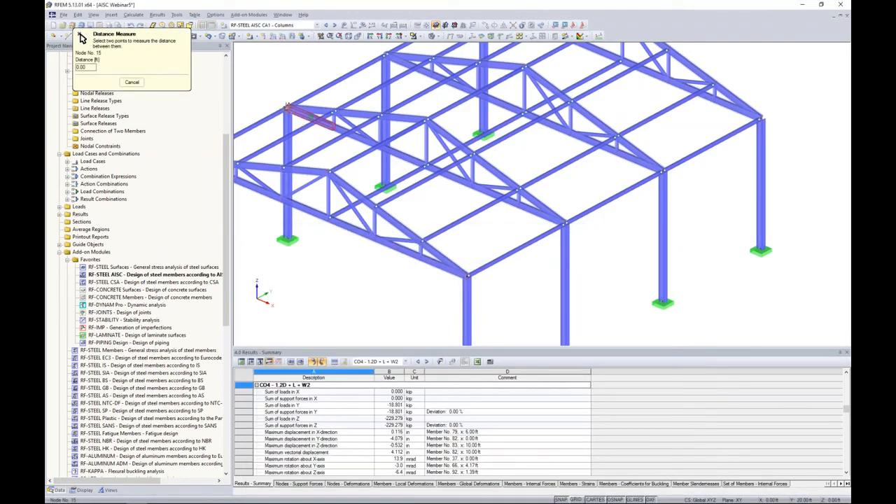
left_click(287, 105)
left_click(426, 166)
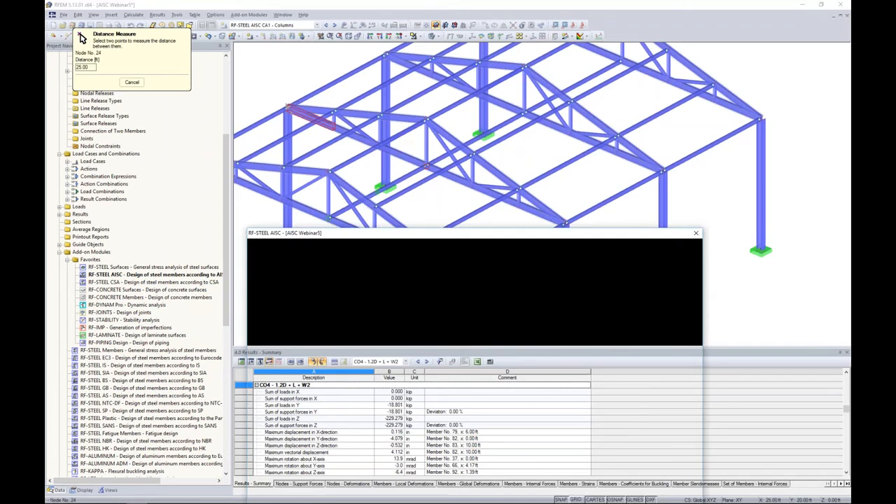
Copy the 25.00 ft effective length about axis z from member 30 to members 31 to 35
left_click(506, 291)
key("F8")
key("F8")
key("F8")
key("F8")
key("F8")
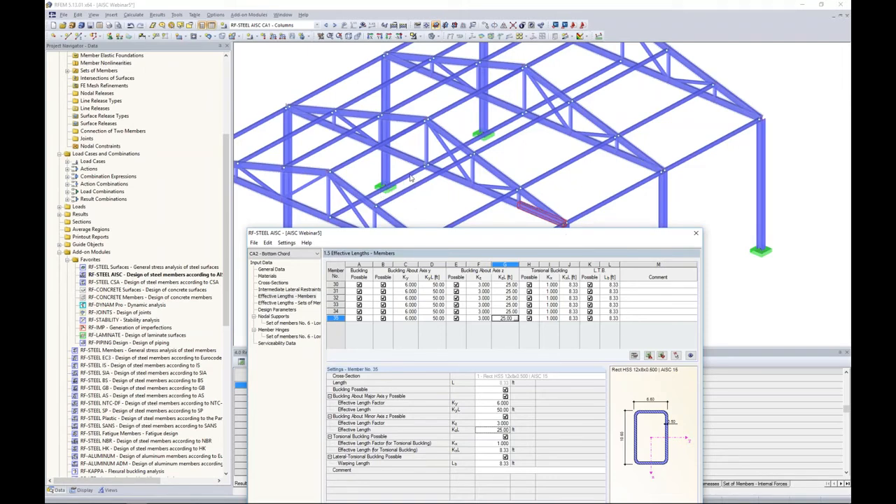
Copy the 25.00 ft effective lengths about axis z of members 30 to 35 into their torsional buckling lengths
left_click_drag(460, 234, 455, 96)
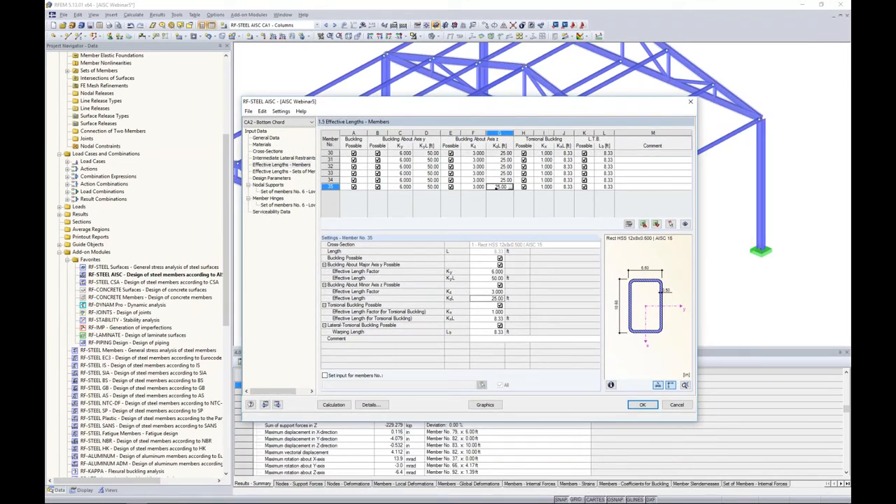
left_click_drag(499, 152, 499, 186)
key("ctrl+c")
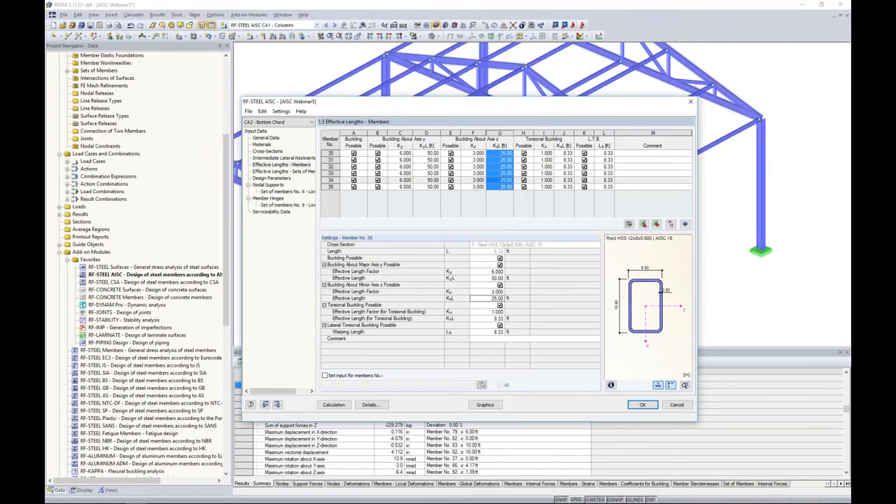
left_click_drag(564, 153, 567, 189)
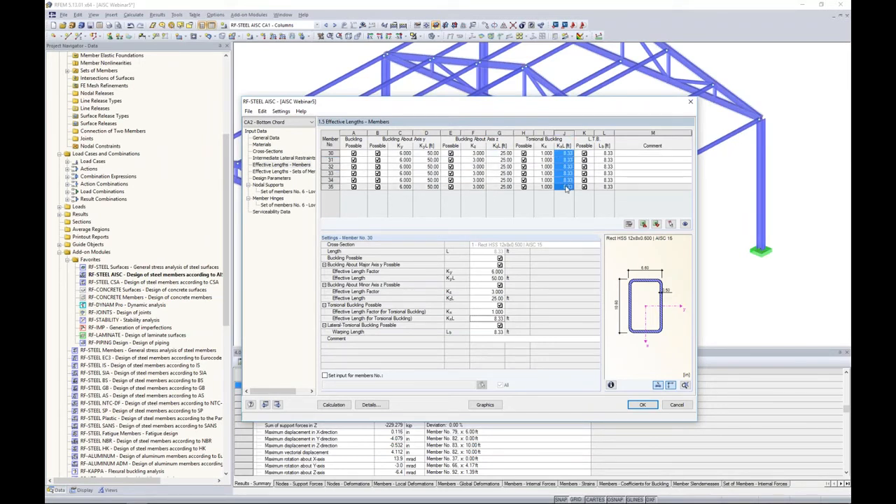
key("ctrl+v")
left_click(437, 275)
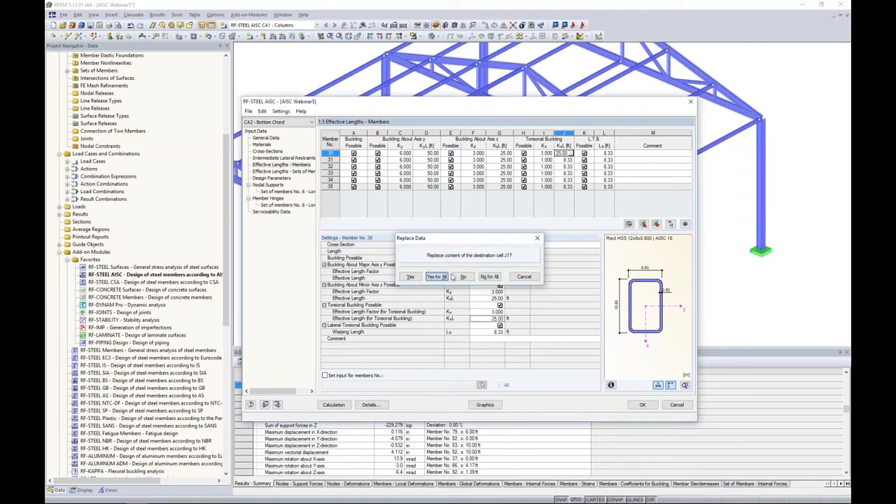
Replace the lateral-torsional buckling lengths of members 30 to 35 with the copied 25.00 ft values
left_click_drag(604, 153, 604, 191)
key("ctrl+v")
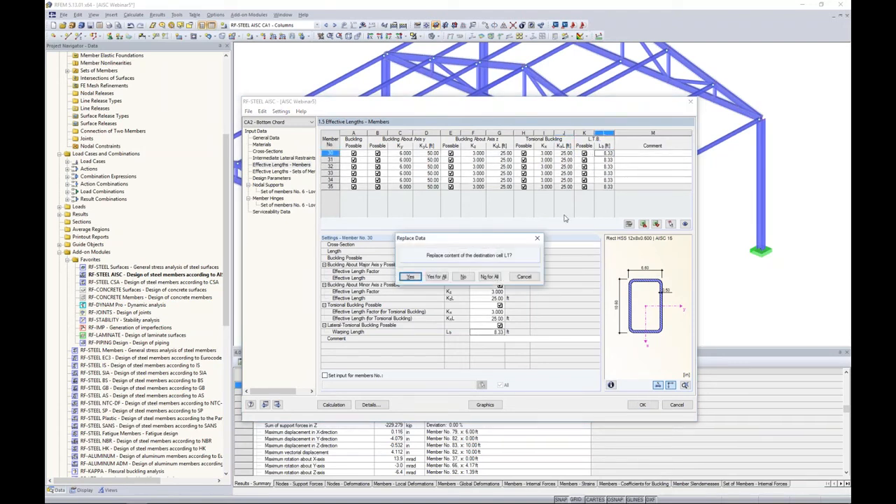
left_click(456, 274)
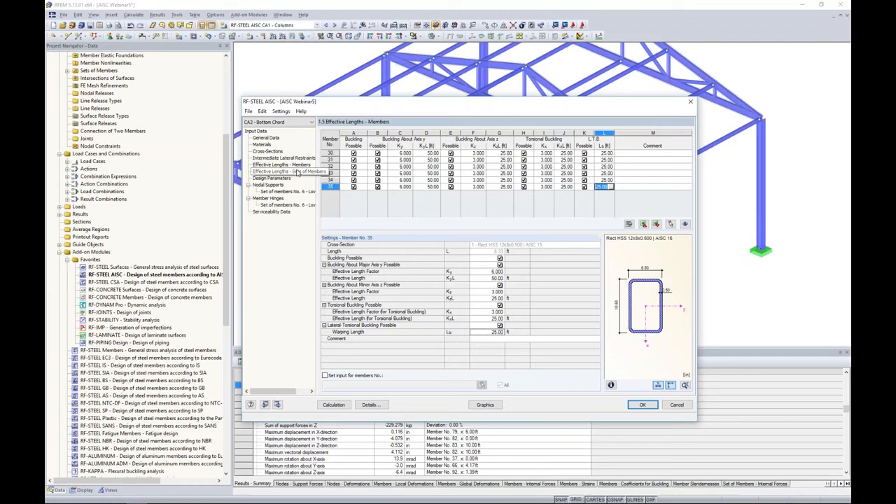
Review the effective lengths of set of members No. 6 and the set's location in the frame
left_click(297, 172)
left_click_drag(392, 105, 403, 189)
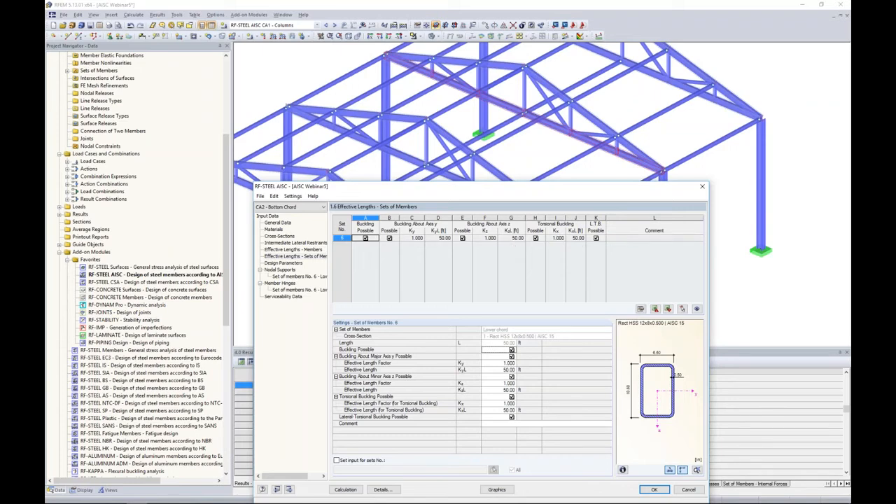
left_click_drag(491, 185, 490, 103)
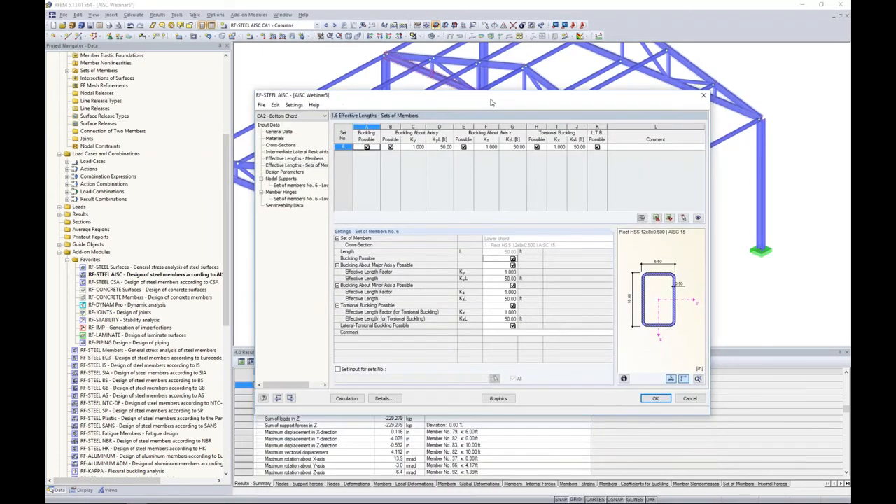
Open the nodal supports of set of members No. 6 and show only the lower chord in the preview
left_click(286, 186)
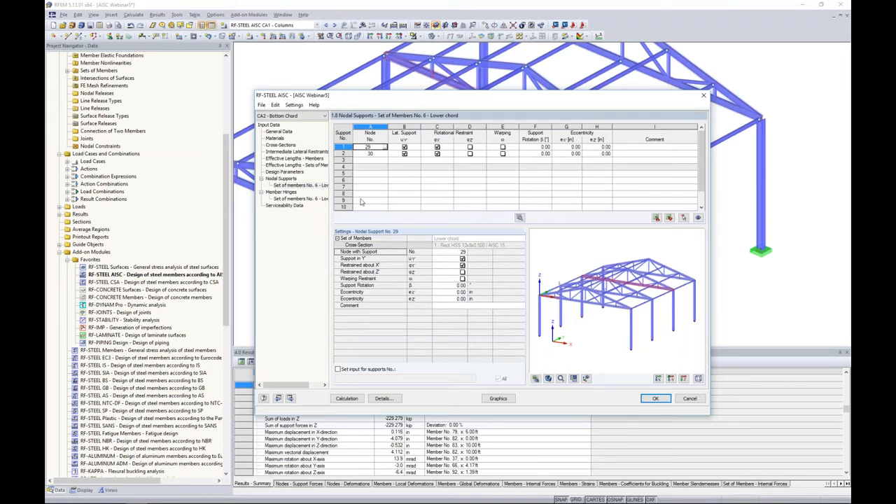
middle_click_drag(658, 308, 675, 319, "ctrl")
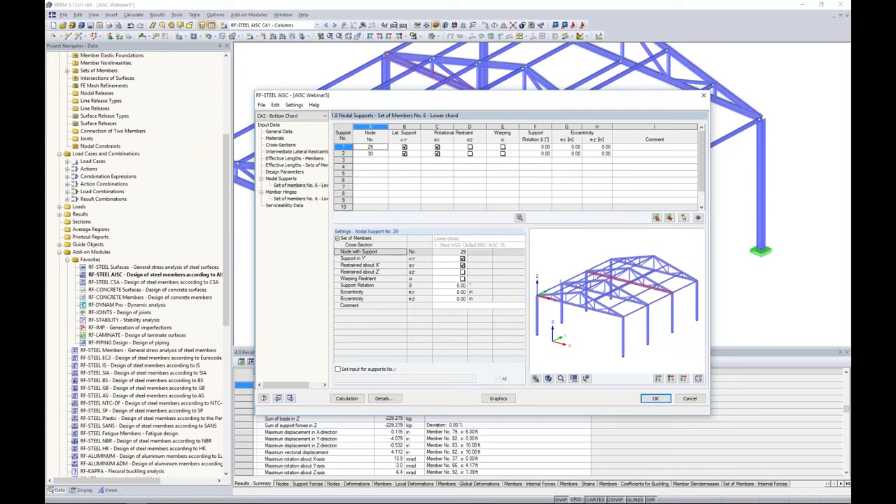
scroll(619, 298, "up", 5)
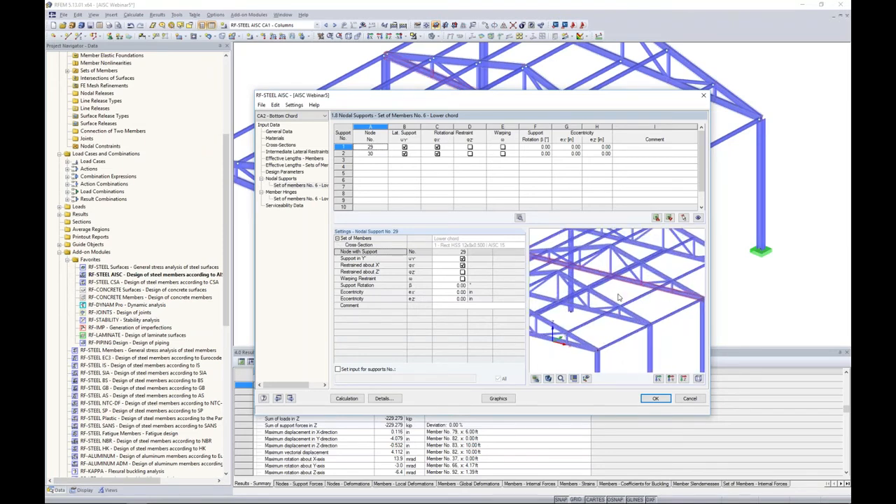
scroll(619, 298, "down", 4)
left_click(586, 378)
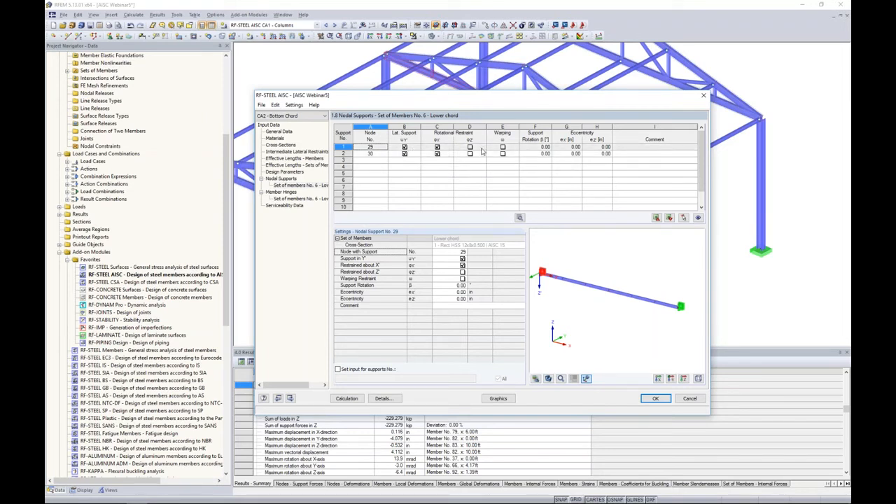
Try a warping restraint at node 29 with the Channel section and Angle warp spring types, and clear the restraint again
left_click(502, 147)
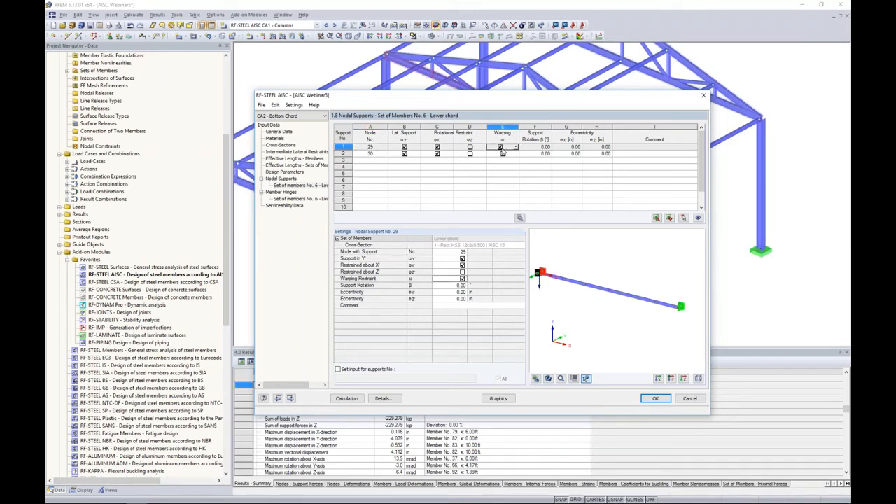
left_click(520, 217)
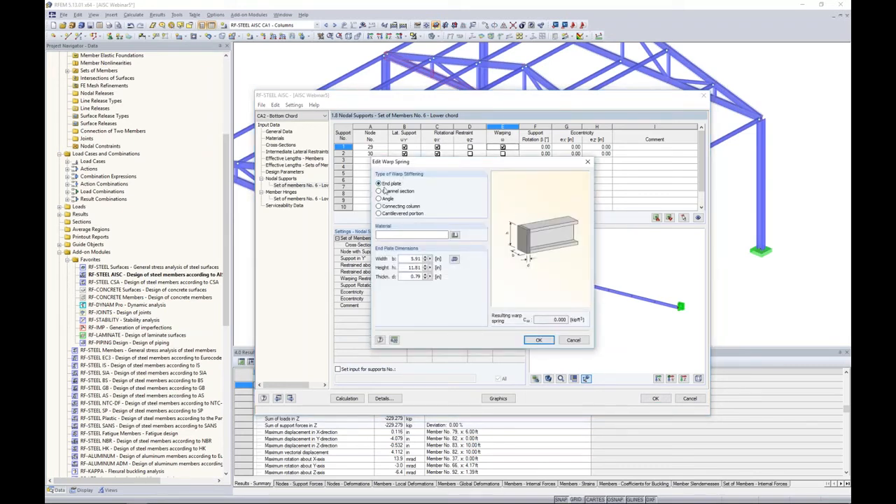
left_click(384, 192)
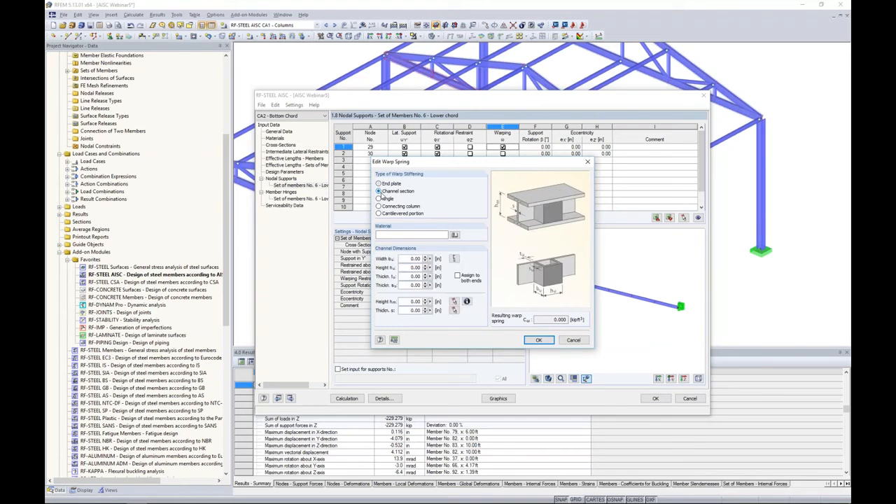
left_click(384, 199)
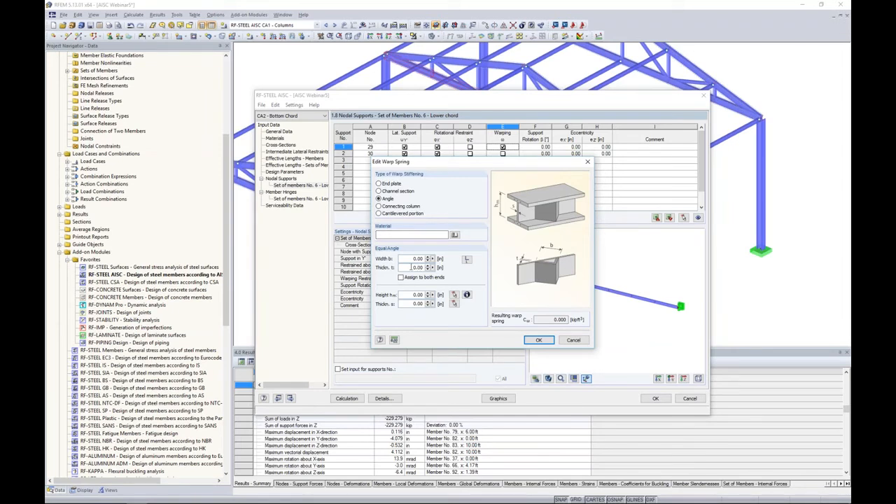
left_click(538, 340)
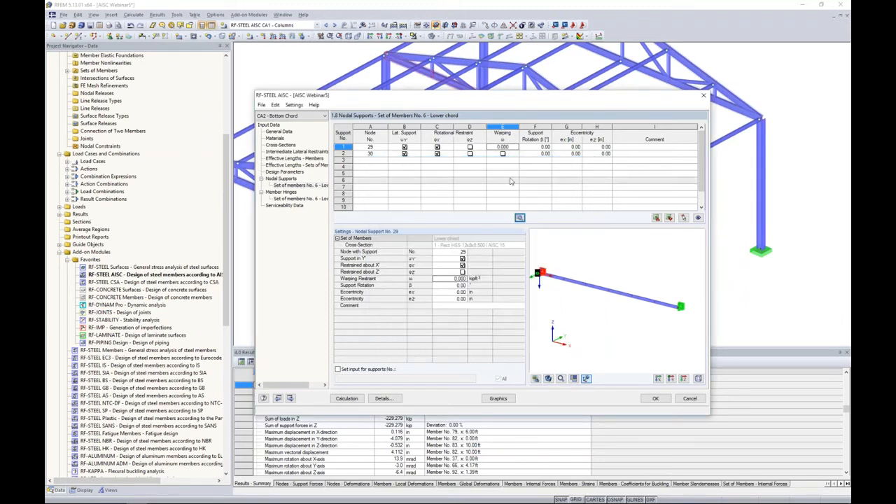
left_click(510, 147)
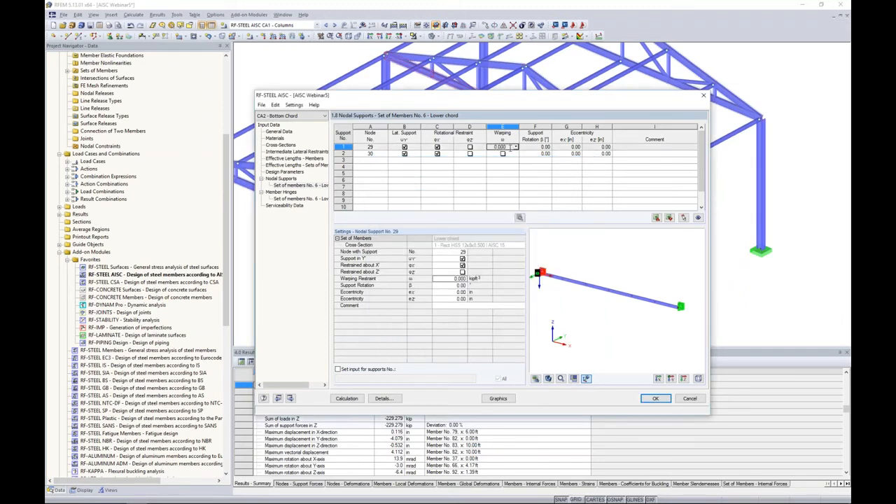
left_click(515, 147)
left_click(512, 161)
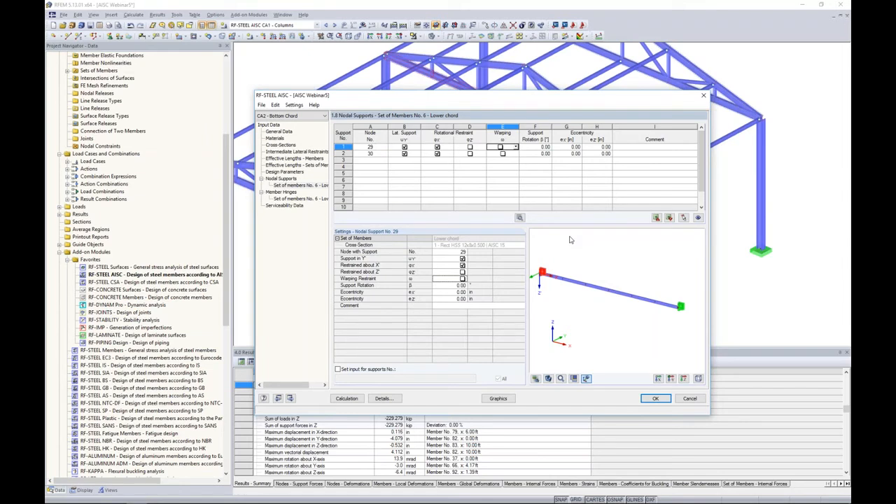
Add a third nodal support to the lower chord set by picking its midspan node 38 in the model
left_click(376, 160)
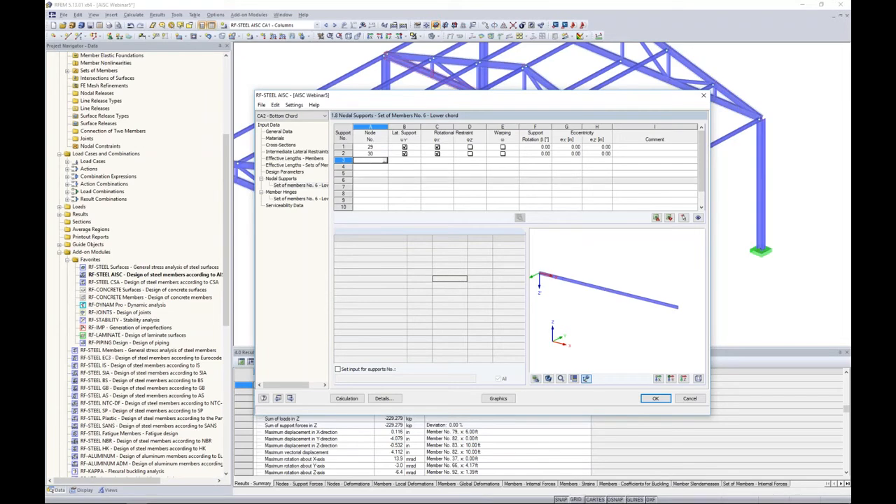
left_click(385, 160)
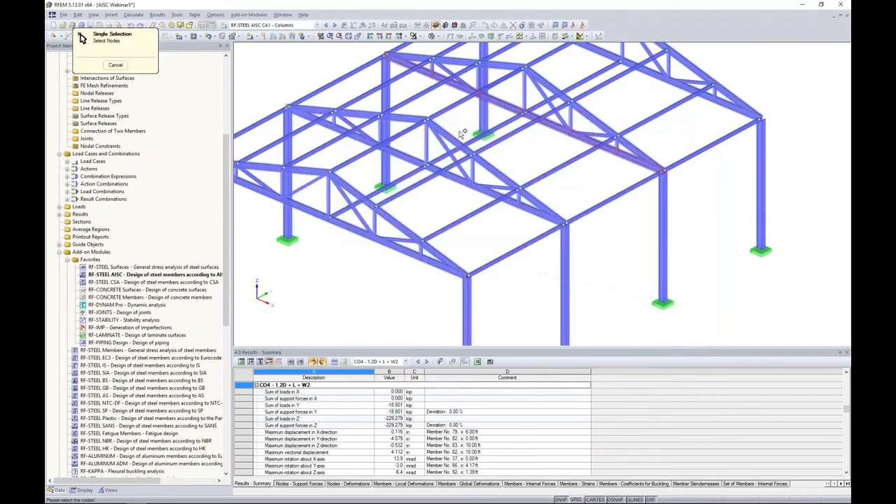
left_click(522, 114)
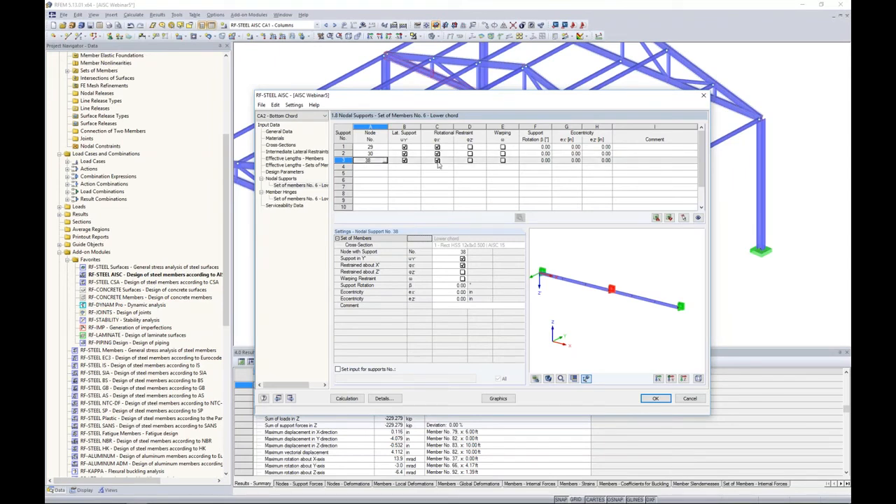
middle_click_drag(581, 299, 599, 297)
scroll(564, 278, "up", 3)
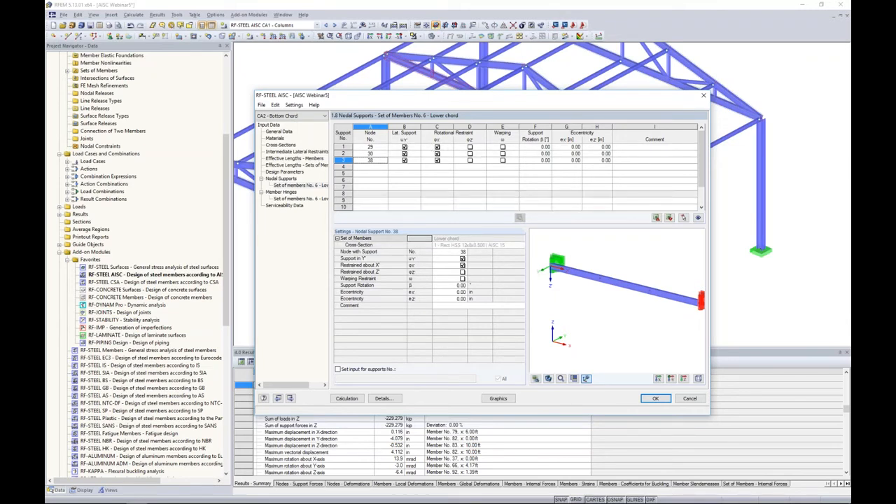
Review the lower chord set's member hinges and effective lengths, and the design parameters of the members
left_click(316, 199)
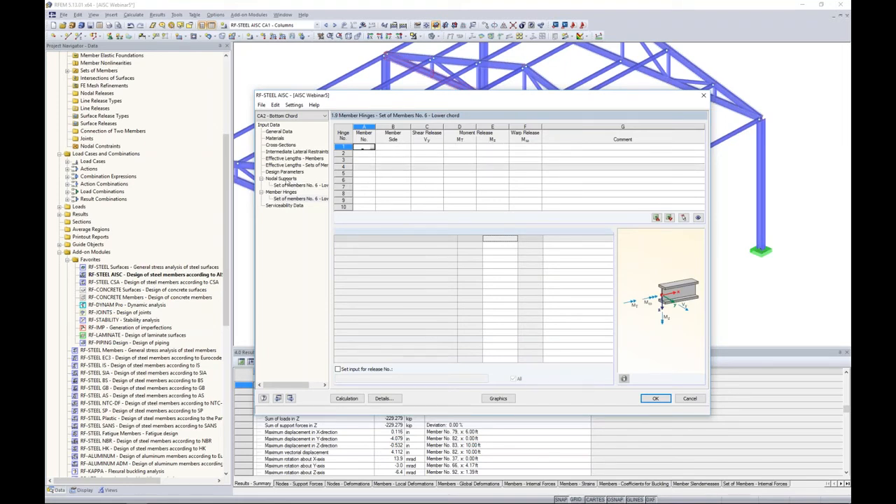
left_click(323, 167)
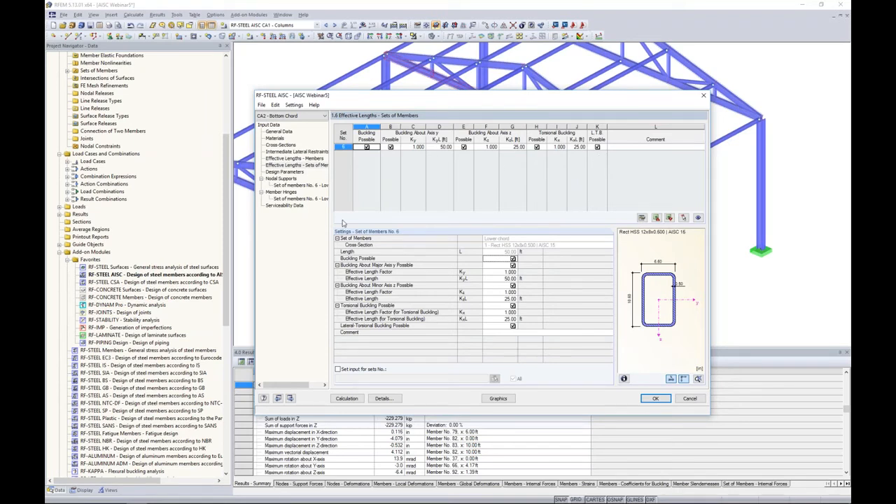
left_click(294, 172)
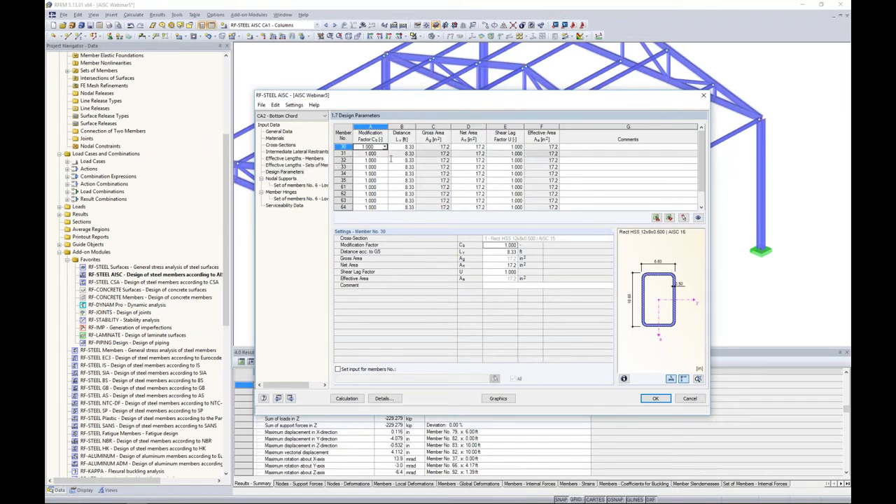
Add bottom chord members 30 to 35 to the serviceability data as individual members by picking them in the model
left_click(288, 206)
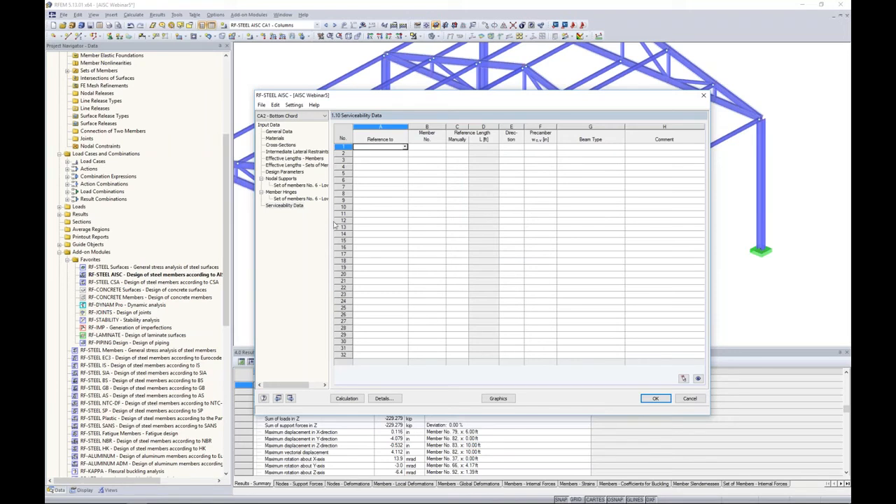
left_click(404, 147)
left_click(397, 154)
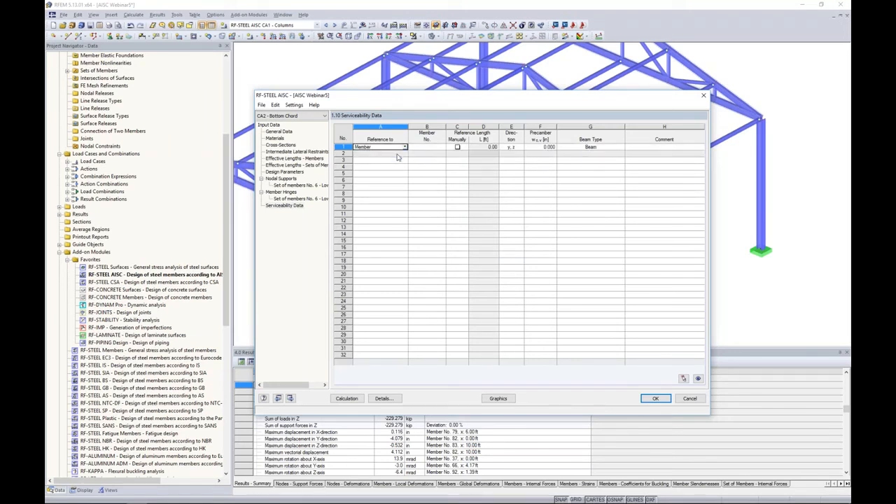
left_click(425, 148)
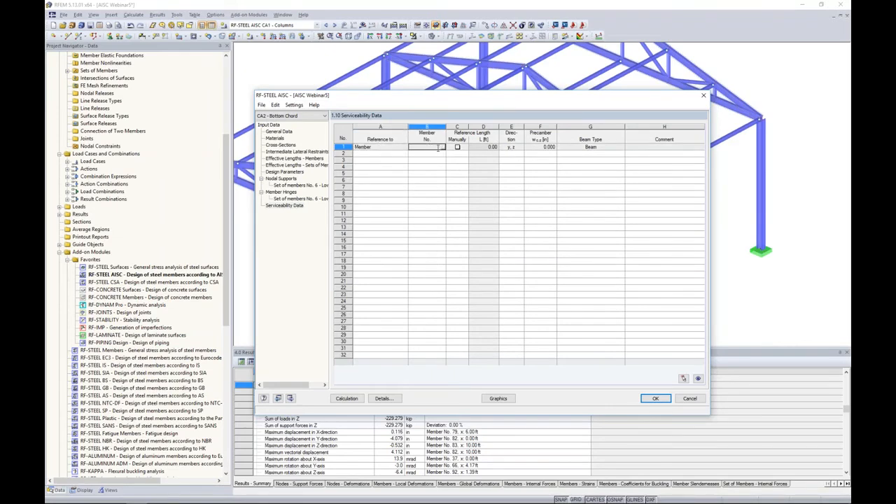
left_click(442, 148)
left_click(312, 117)
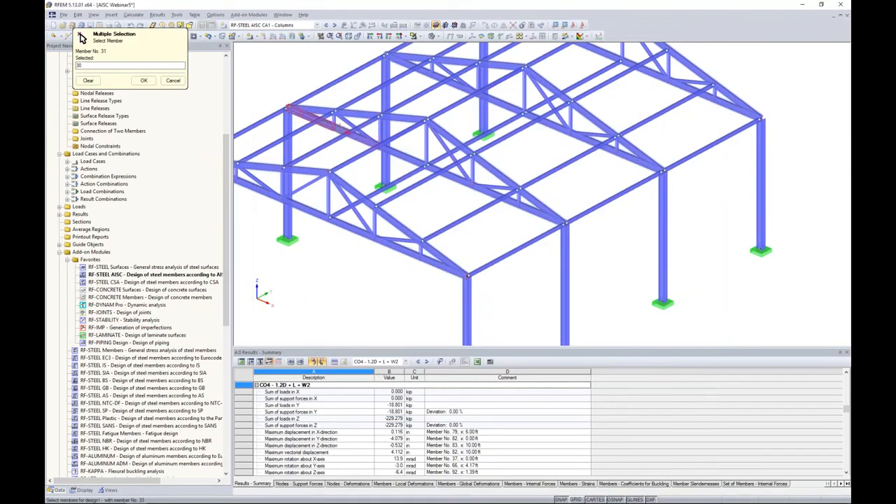
left_click(348, 131)
left_click(403, 155)
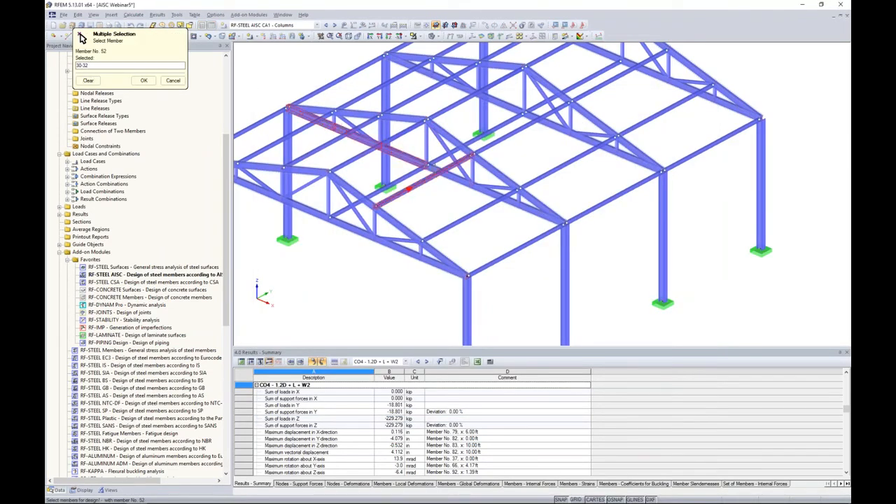
left_click(448, 174)
left_click(494, 192)
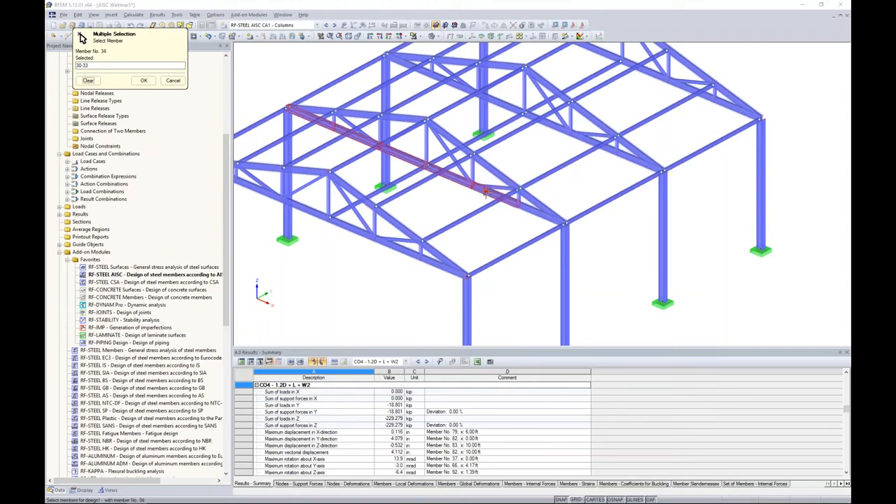
left_click(522, 205)
left_click(143, 80)
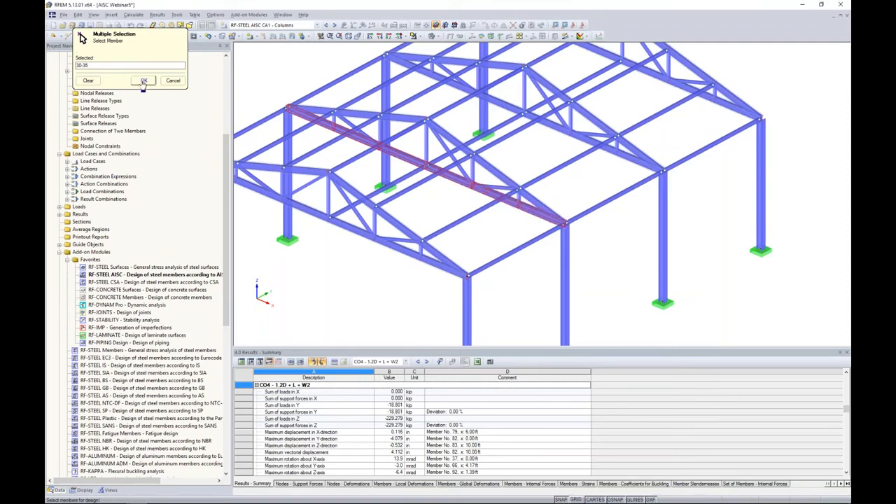
Enable manual reference lengths for members 30 to 35 in the serviceability data
left_click_drag(430, 99, 430, 200)
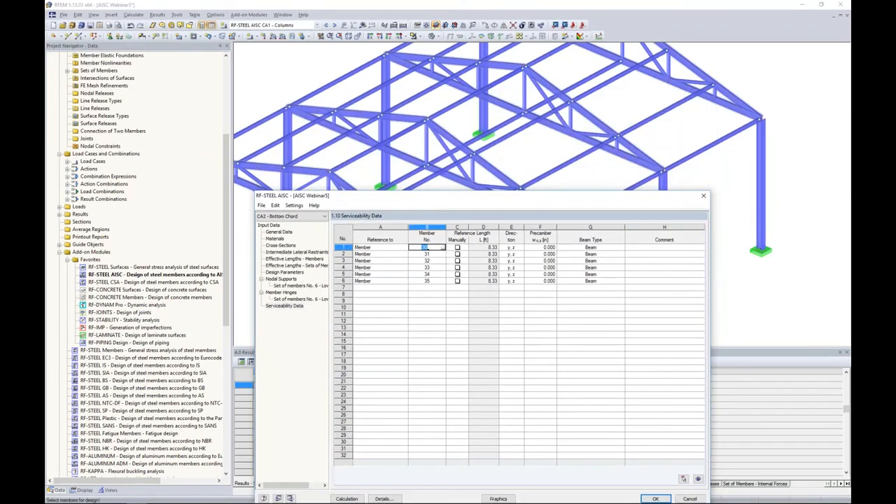
left_click(457, 247)
left_click(457, 253)
left_click(457, 261)
left_click(457, 266)
left_click(457, 274)
left_click(457, 281)
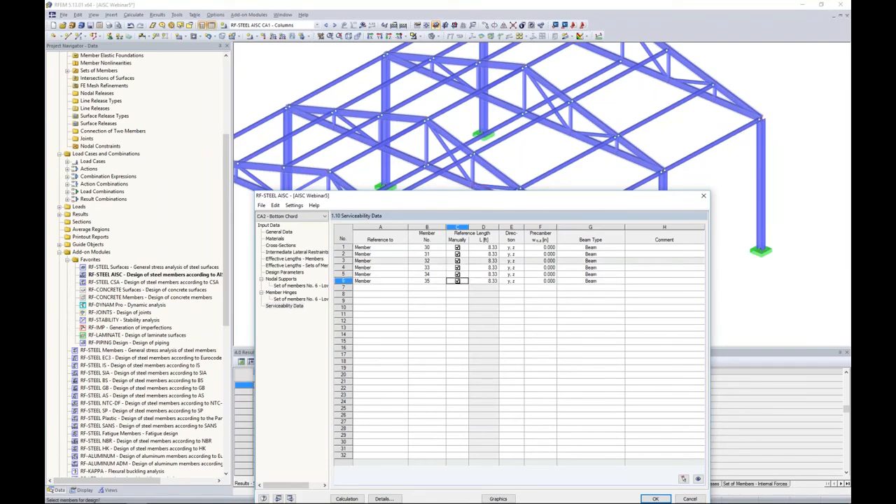
Set the reference length of members 30 to 35 to 50 ft, picking the bottom chord's two end nodes in the model for the first
left_click(483, 248)
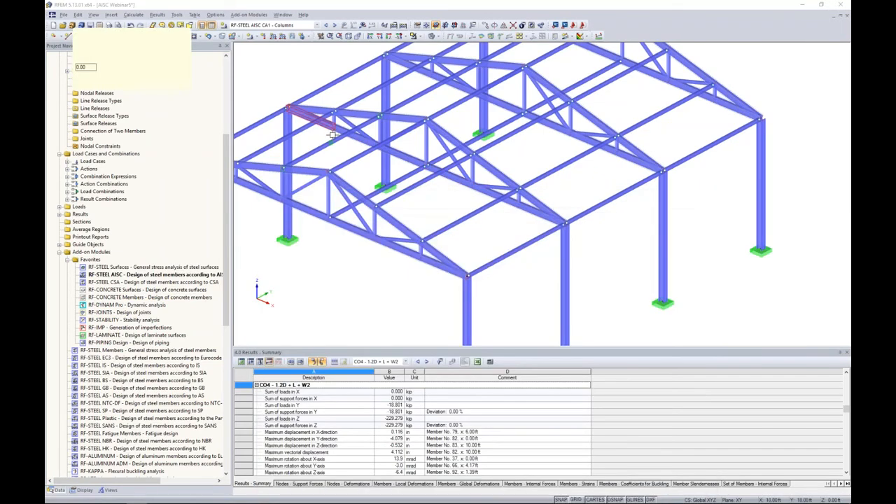
left_click(81, 37)
left_click(564, 223)
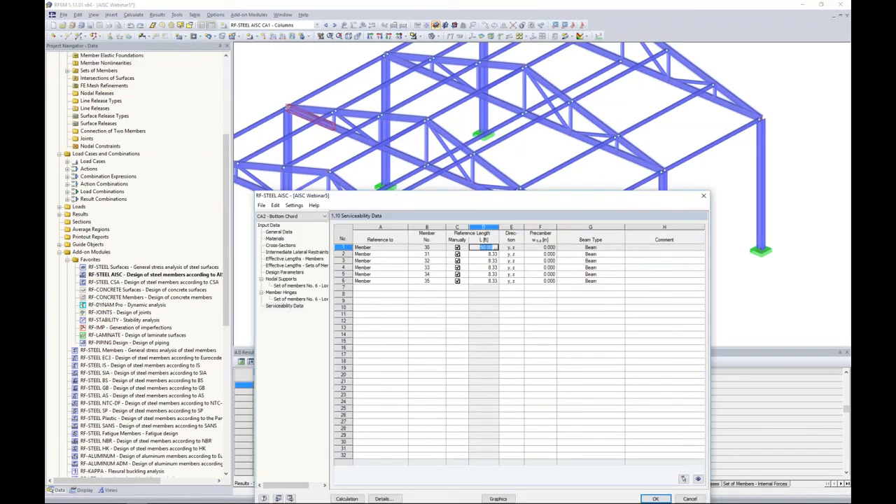
key("Down")
key("F8")
key("F8")
key("F8")
key("F8")
key("F8")
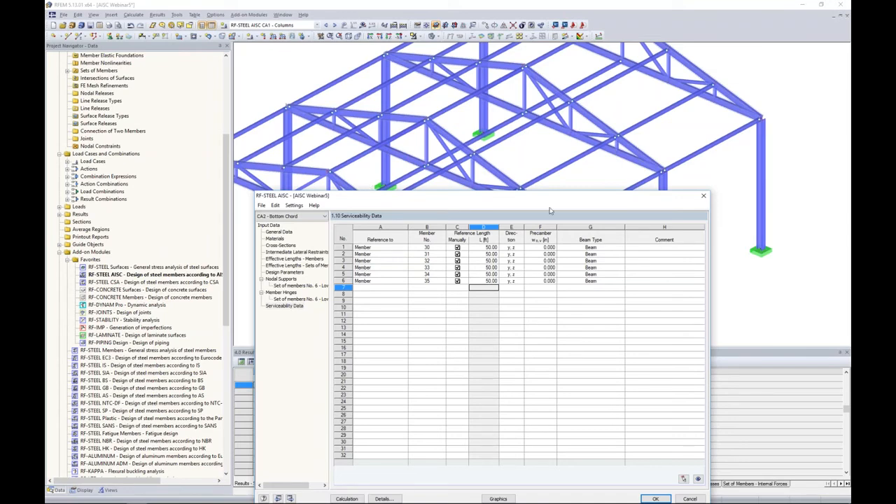
Add the lower chord set of members No. 6 to the serviceability data by picking it in the model
left_click_drag(546, 197, 567, 73)
left_click(414, 164)
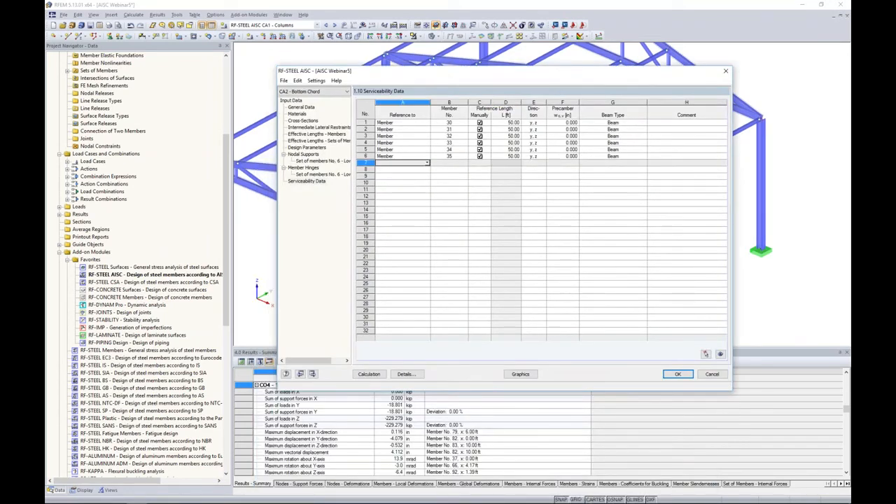
left_click(427, 163)
left_click(403, 176)
left_click(449, 163)
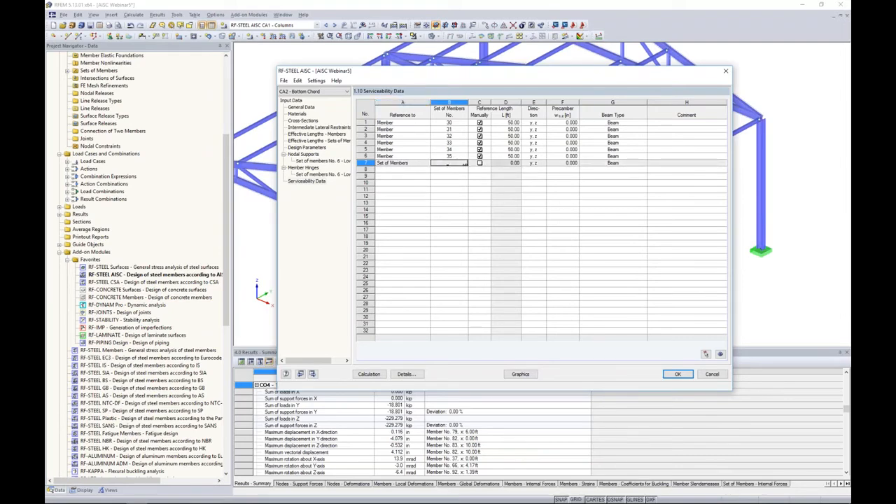
left_click(466, 164)
left_click(490, 133)
left_click(141, 81)
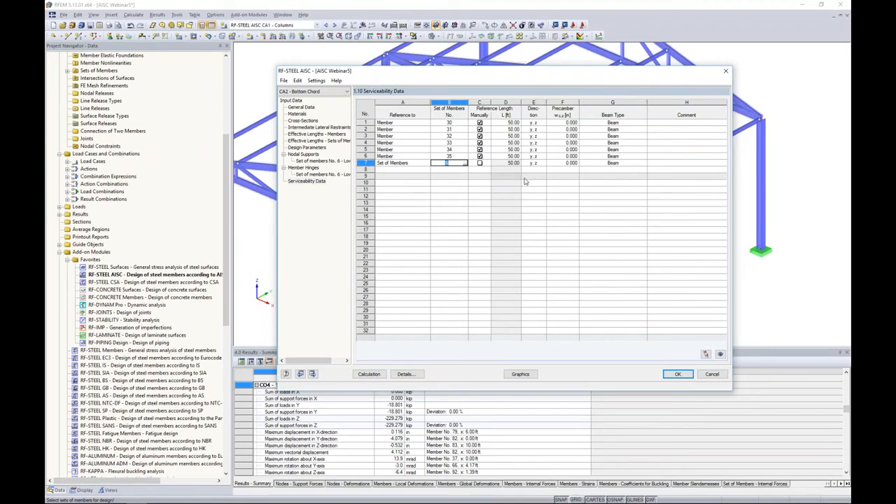
Make the serviceability deflections relative to the undeformed system in the LRFD 2016 design details
left_click(404, 374)
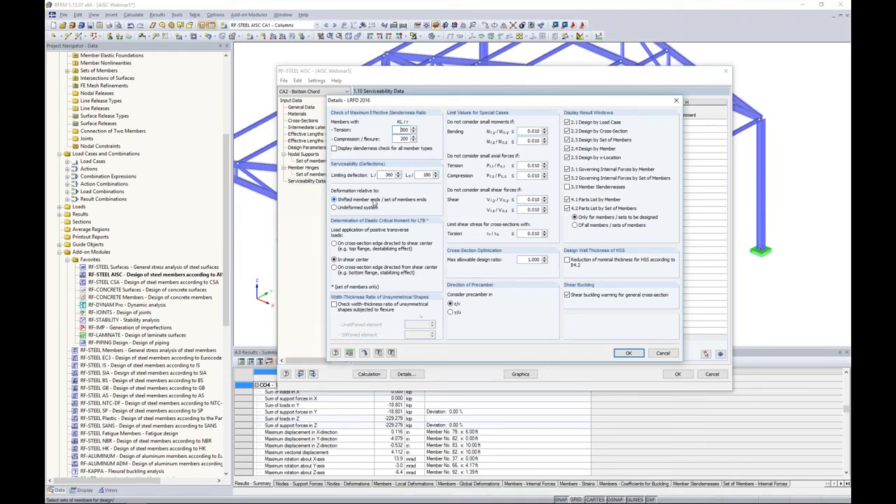
left_click(340, 208)
left_click(628, 352)
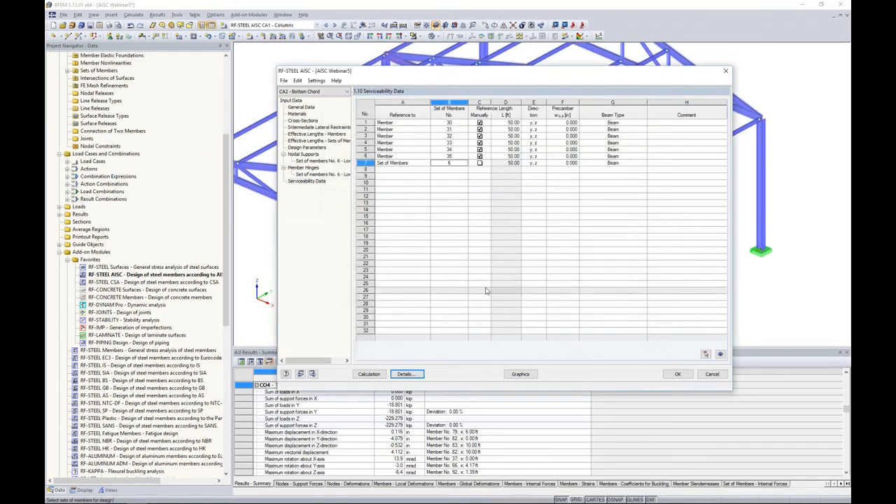
Run the Bottom Chord design calculation and view the results by load case, cross-section and set of members
left_click(369, 373)
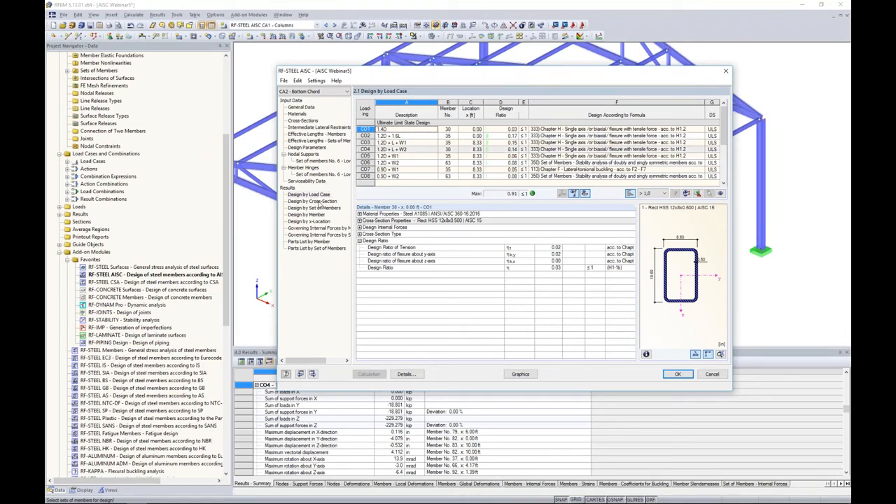
left_click(313, 201)
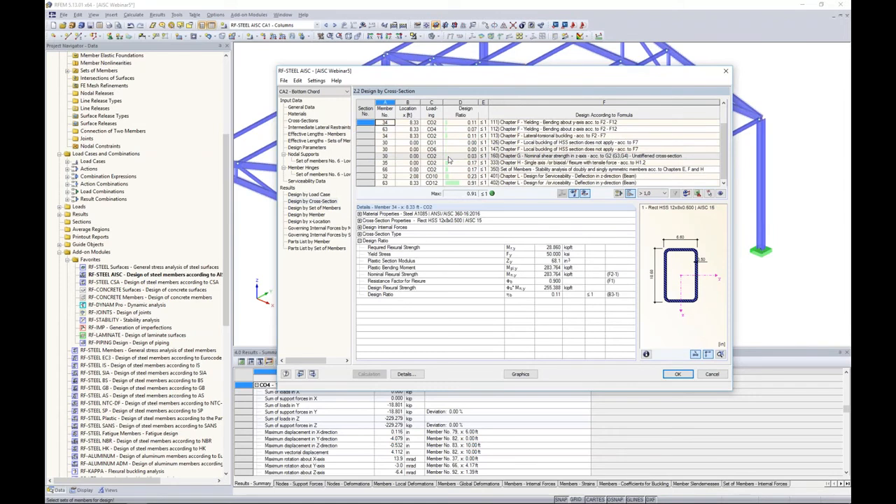
left_click(317, 208)
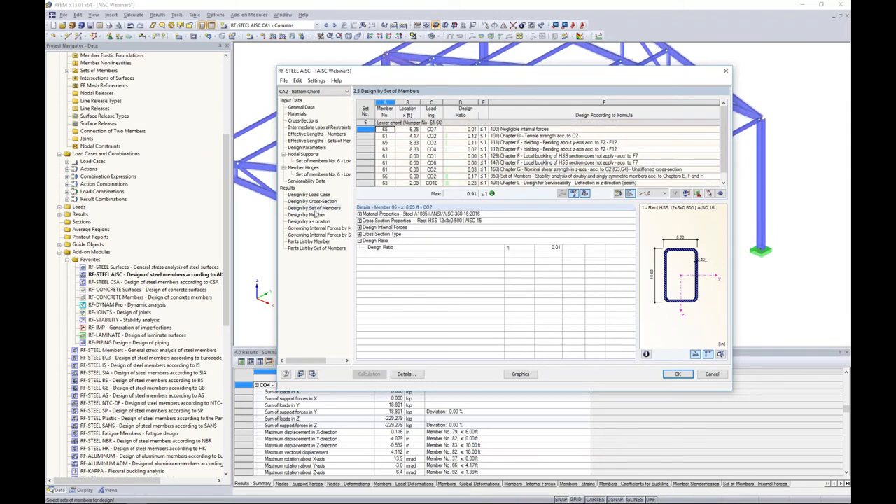
Examine the design results by member for chord members 30 to 32, including the lateral-torsional buckling check details of member 32
left_click(320, 215)
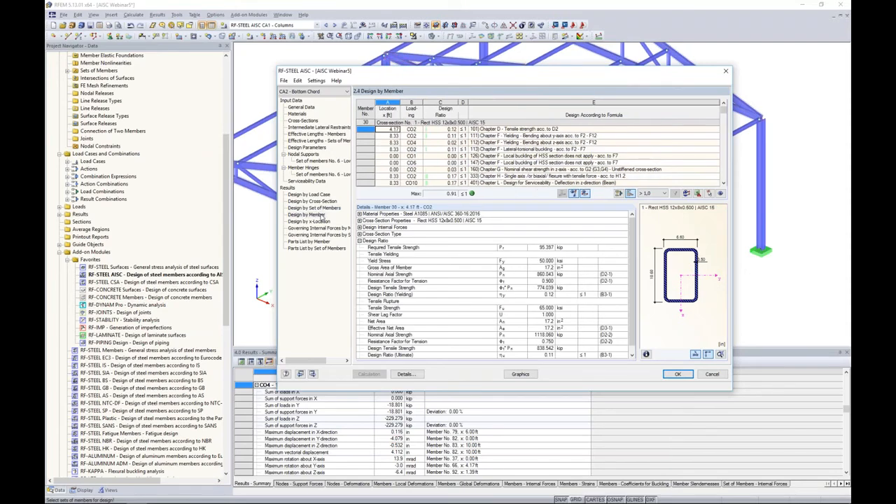
left_click_drag(422, 75, 405, 226)
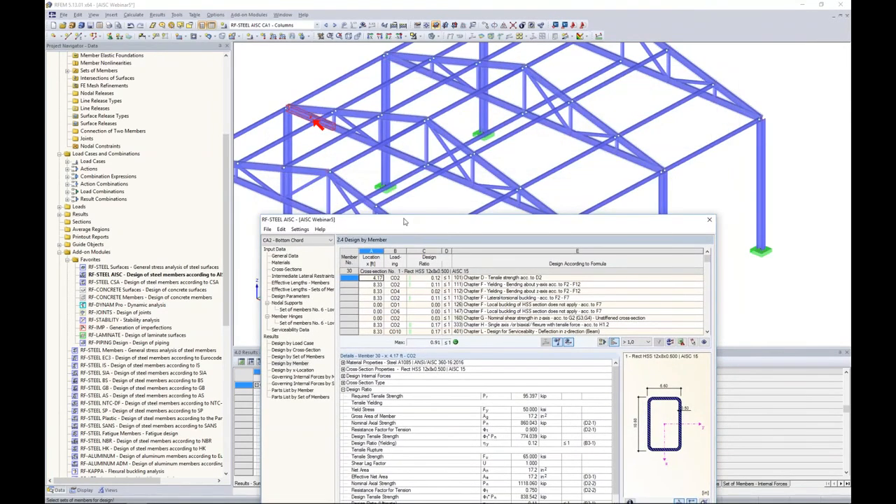
key("Down")
key("Down")
key("Down")
key("Down")
key("Down")
key("Down")
key("Down")
key("Down")
key("Down")
key("Down")
key("Down")
key("Down")
key("Down")
key("Down")
key("Down")
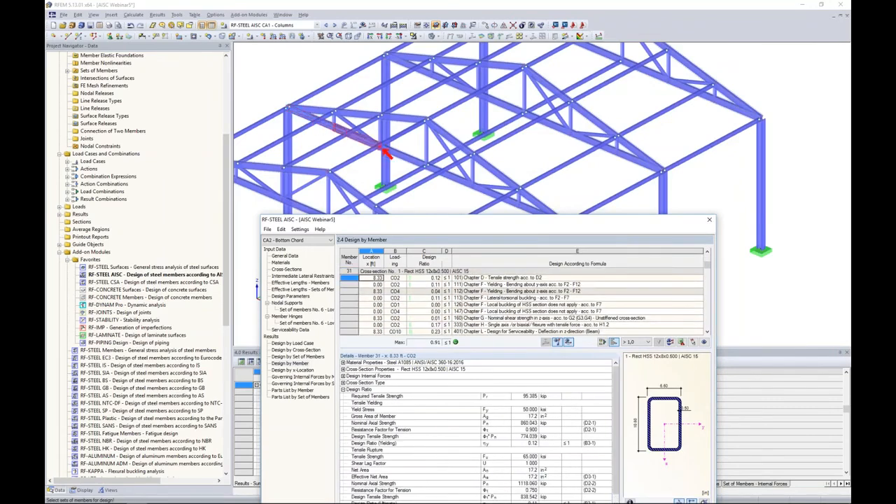
key("Down")
key("Down")
key("Down")
key("Down")
key("Down")
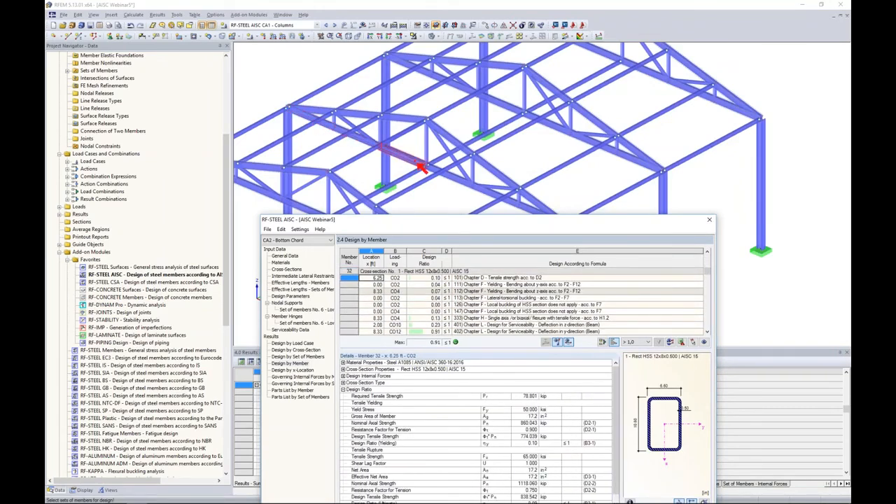
left_click_drag(478, 220, 507, 80)
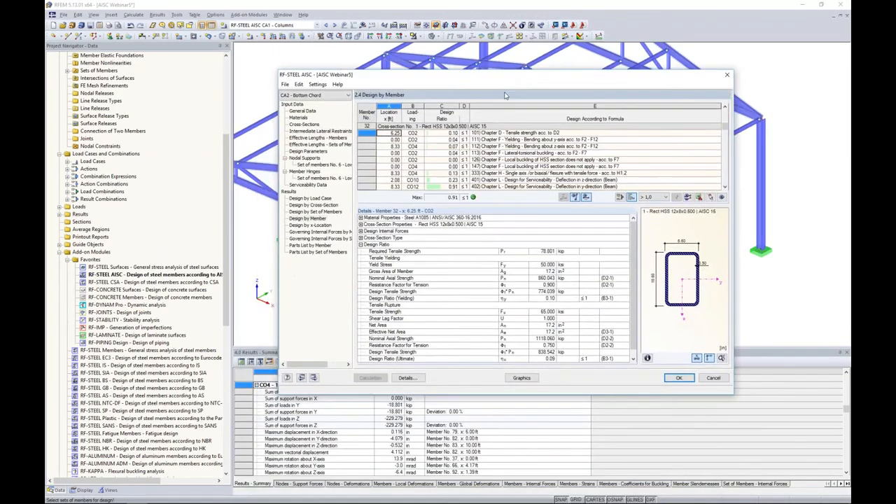
left_click(502, 153)
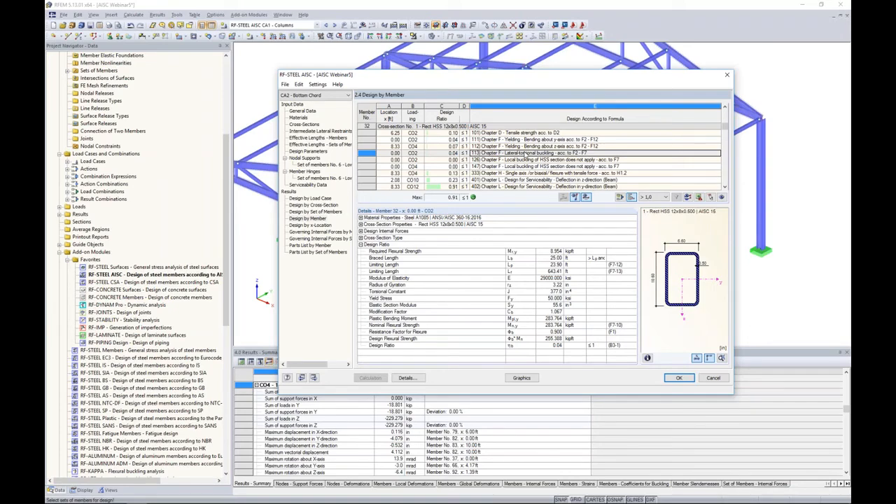
Switch to the PowerPoint slide show and advance to the slide on HSS lateral torsional buckling per Sect. F7.4
key("super+Tab")
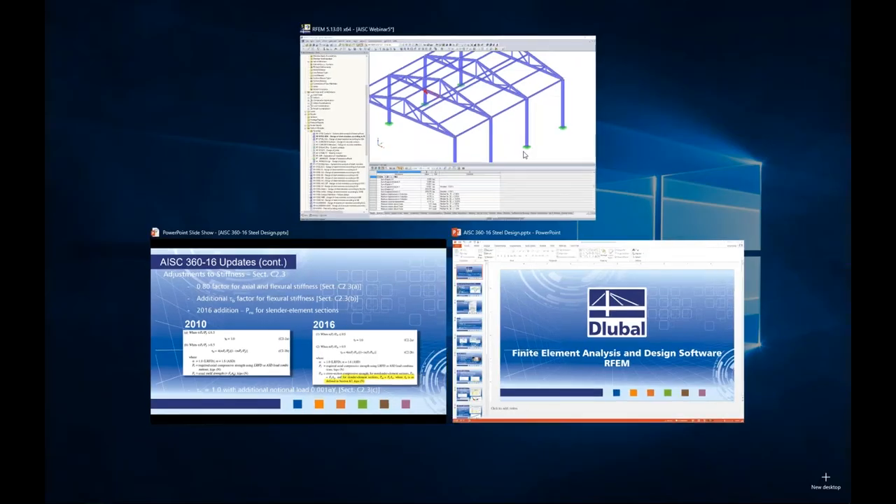
left_click(380, 315)
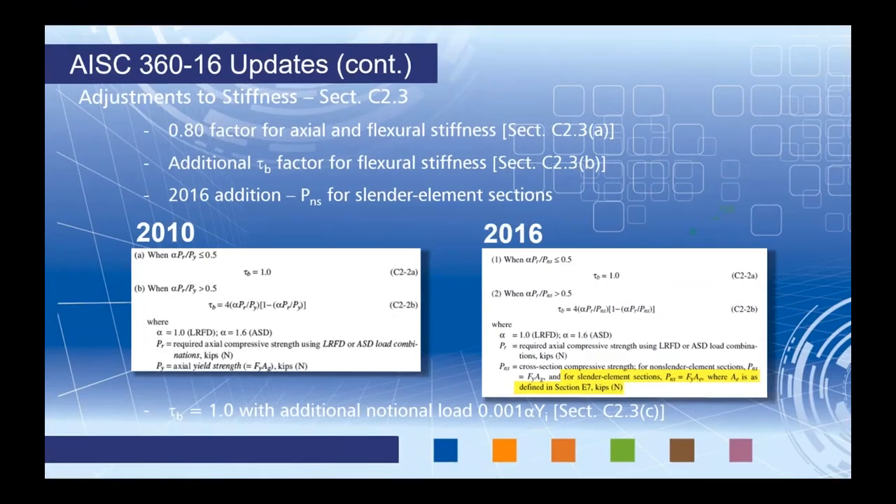
key("Right")
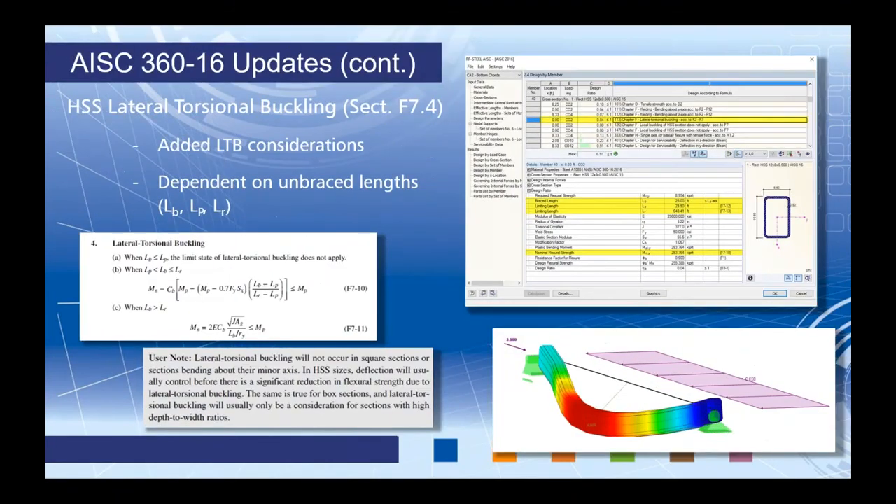